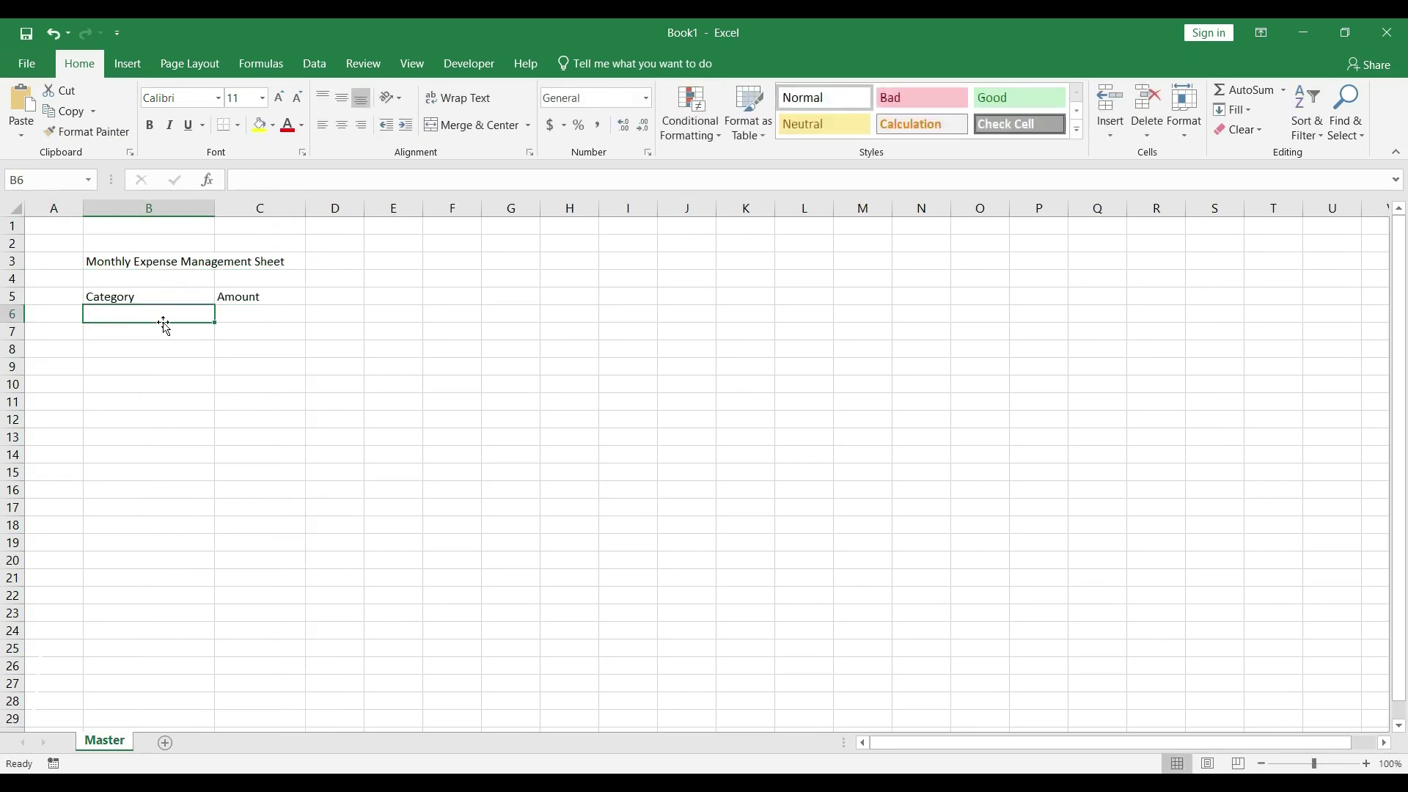
After previewing the finished workbook, start from a new blank workbook with an empty Sheet1
text(MealsIncome)
click(229, 743)
text(Inflow and OutflowDeposits)
key(Tab)
text(Withdrawal)
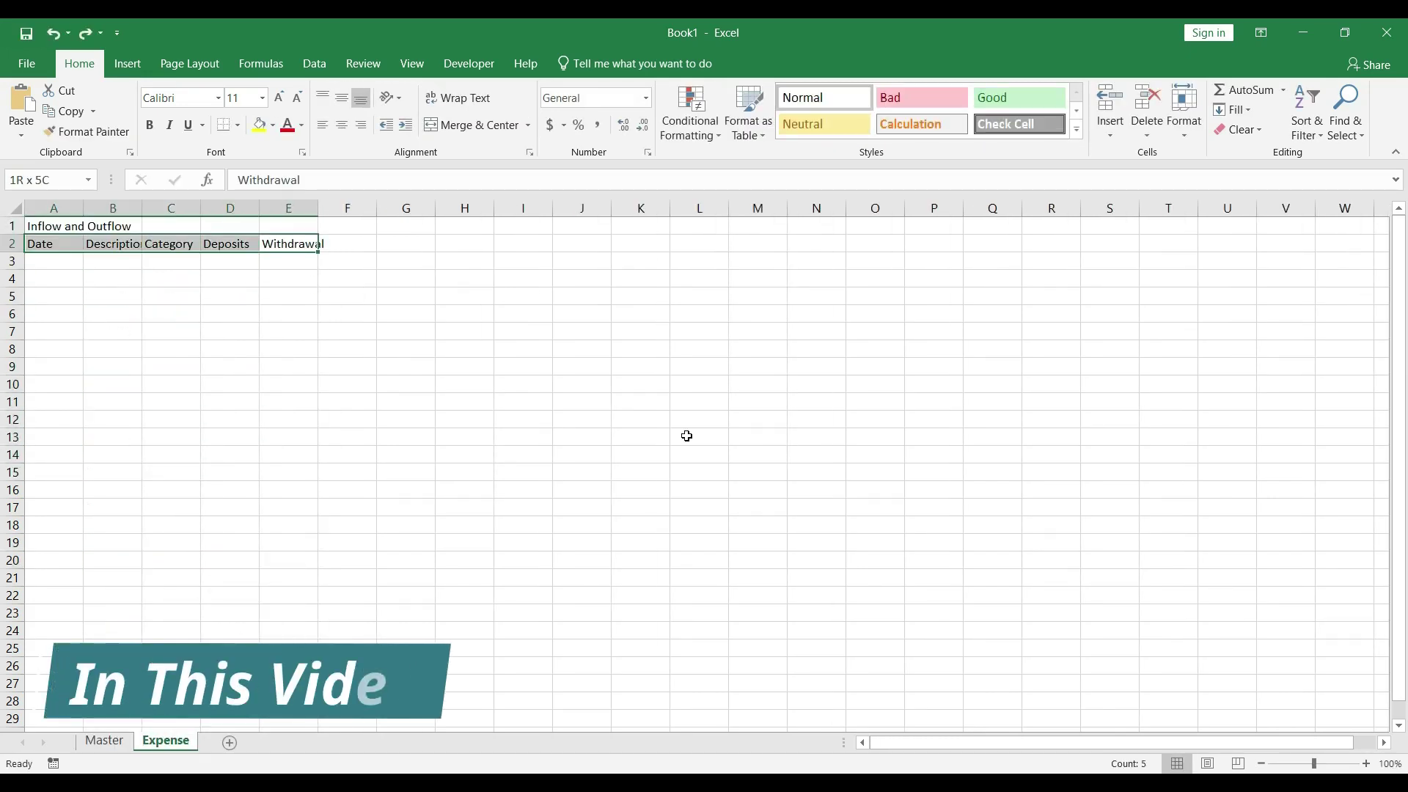
key(ctrl+t)
key(Return)
text(1/1/2023Duke Energy)
click(198, 262)
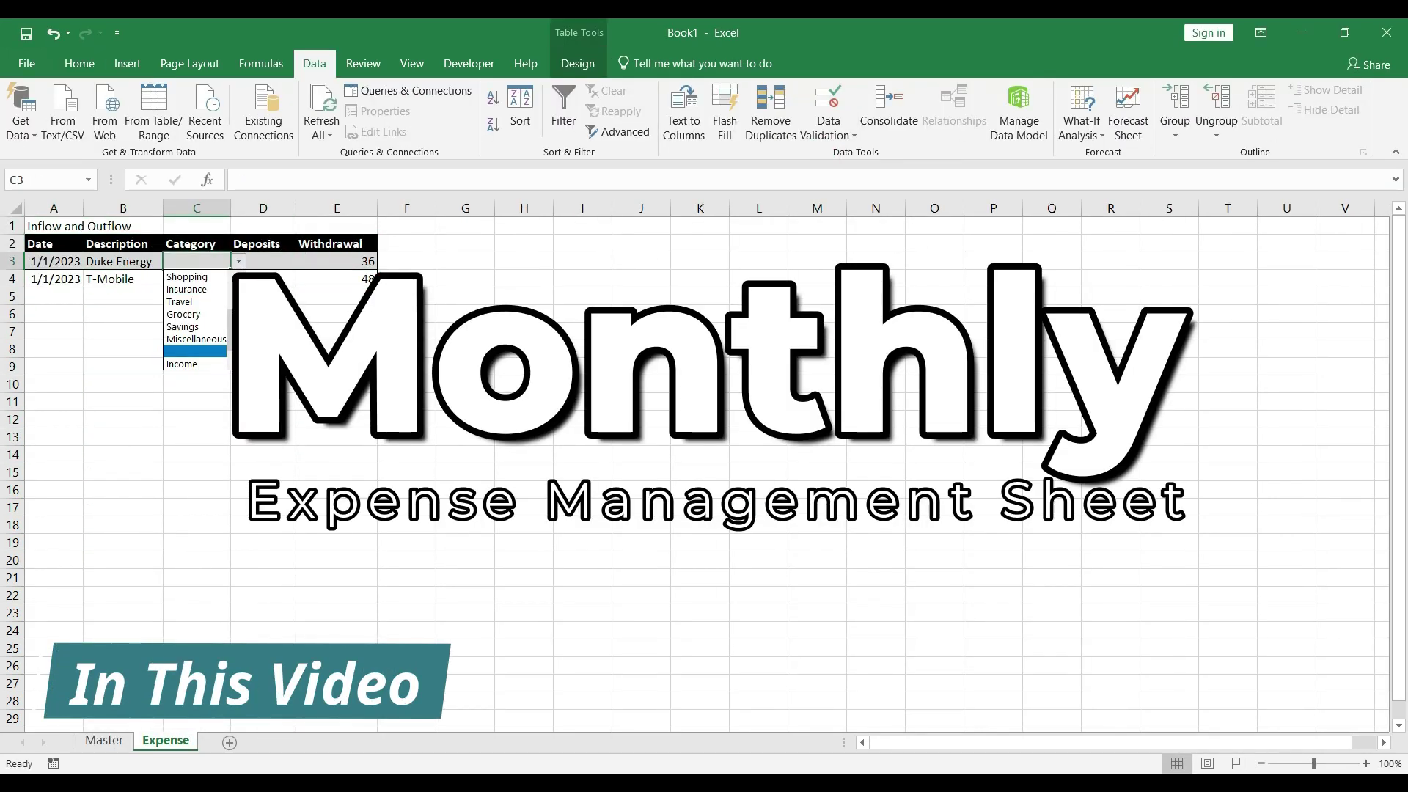
text(4/1/2023)
key(Tab)
text(Salary)
key(Tab)
text(Income)
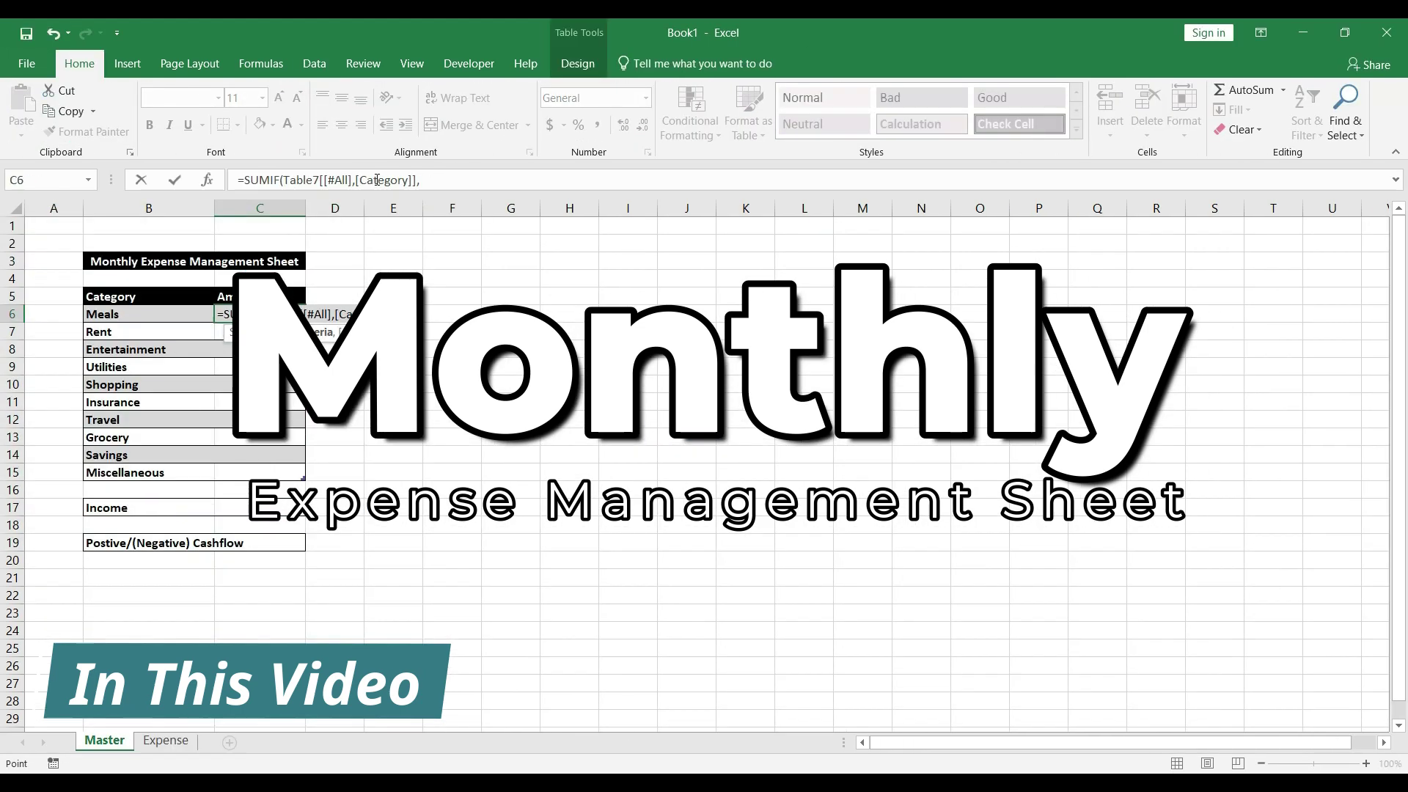
text(Total)
key(Tab)
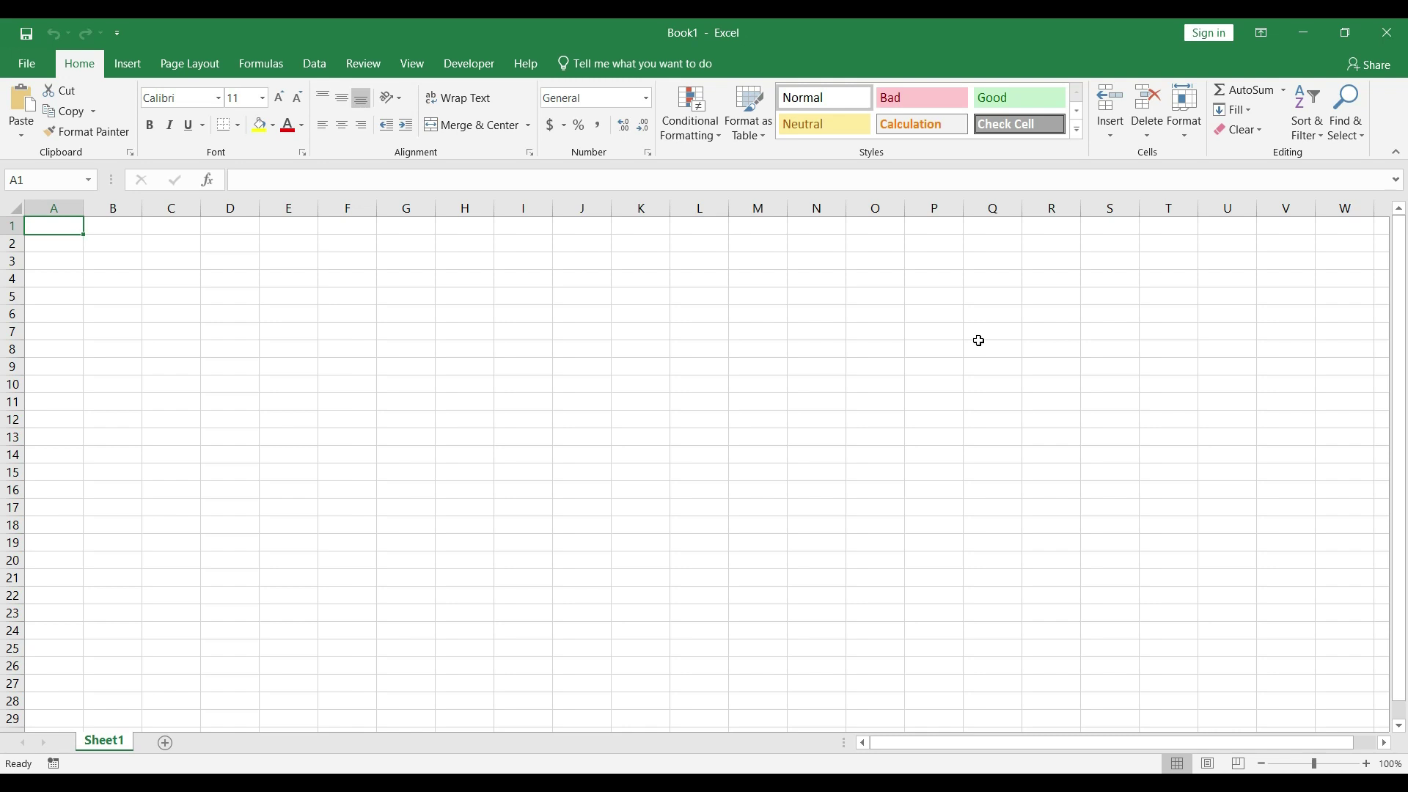
Rename Sheet1 to 'Master'
right_click(122, 745)
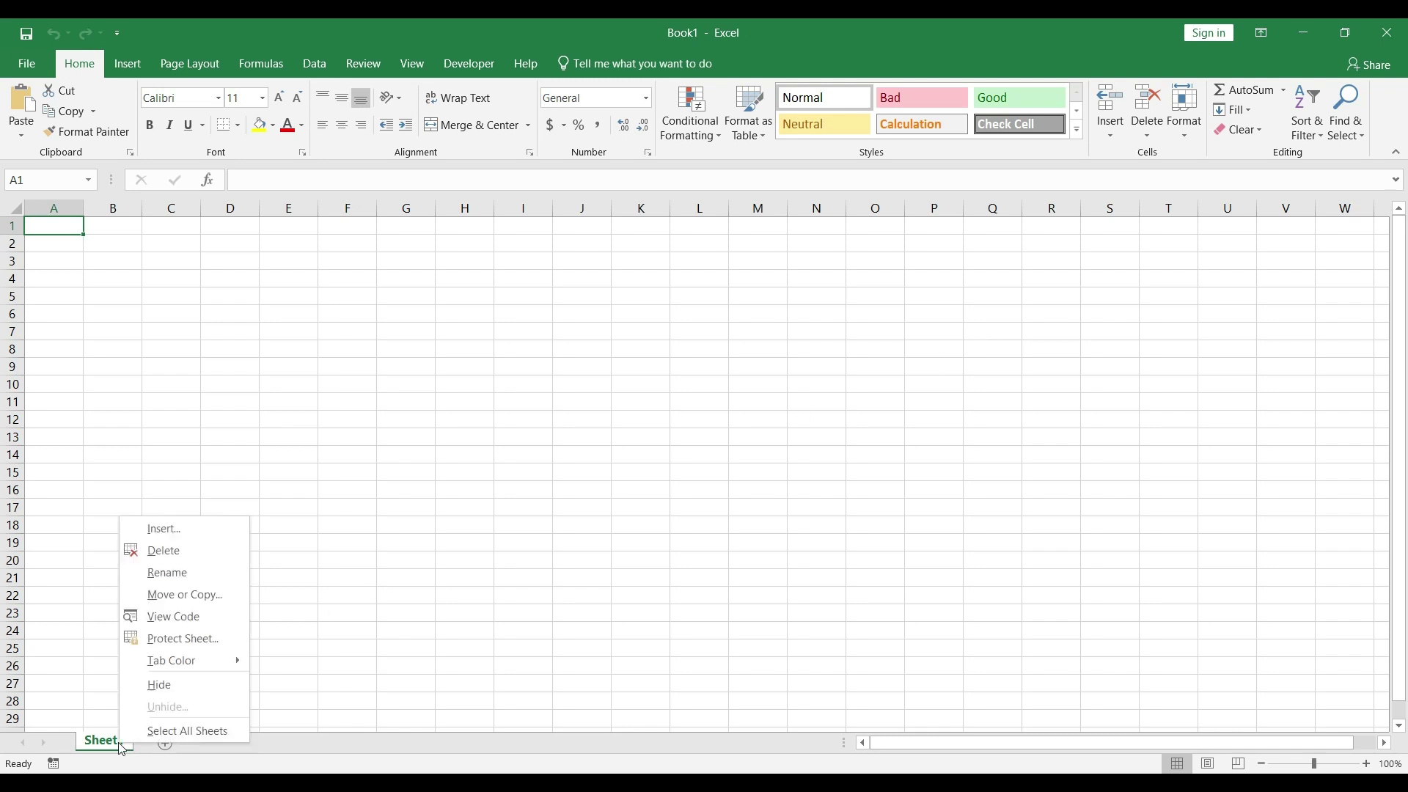
click(170, 573)
text(Master)
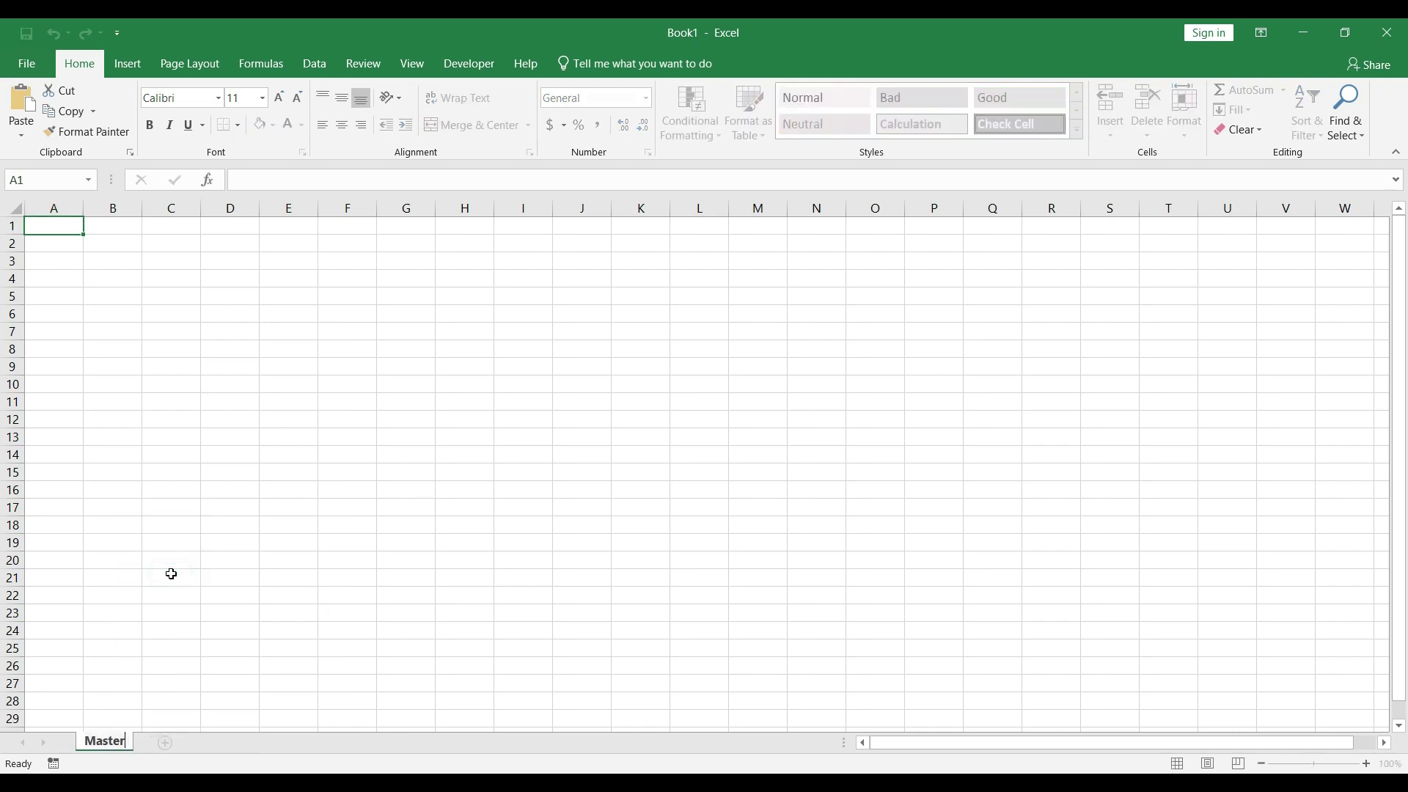
key(Return)
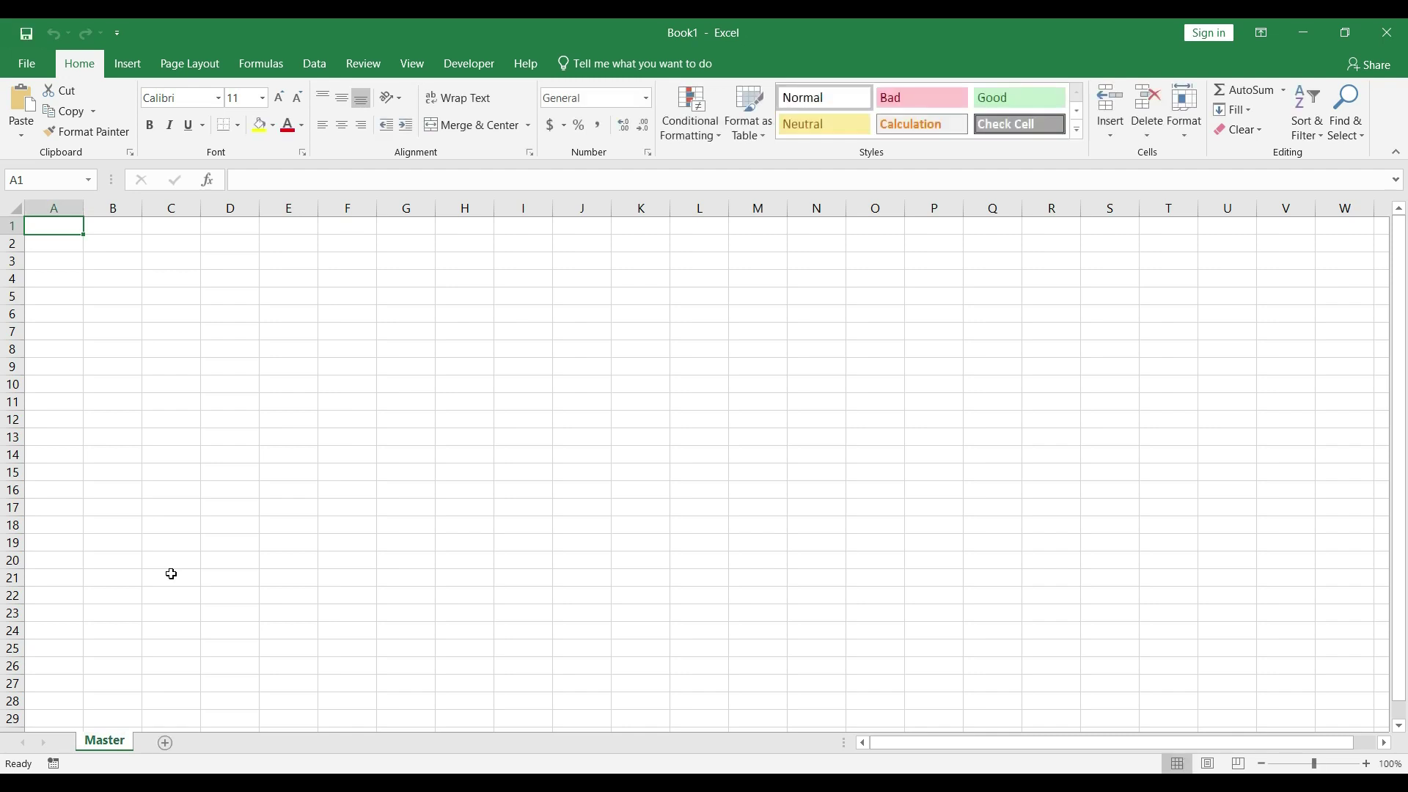
Enter the headers 'Category' in B5 and 'Amount' in C5
key(Down)
key(Right)
key(Down)
key(Down)
key(Down)
text(Cate)
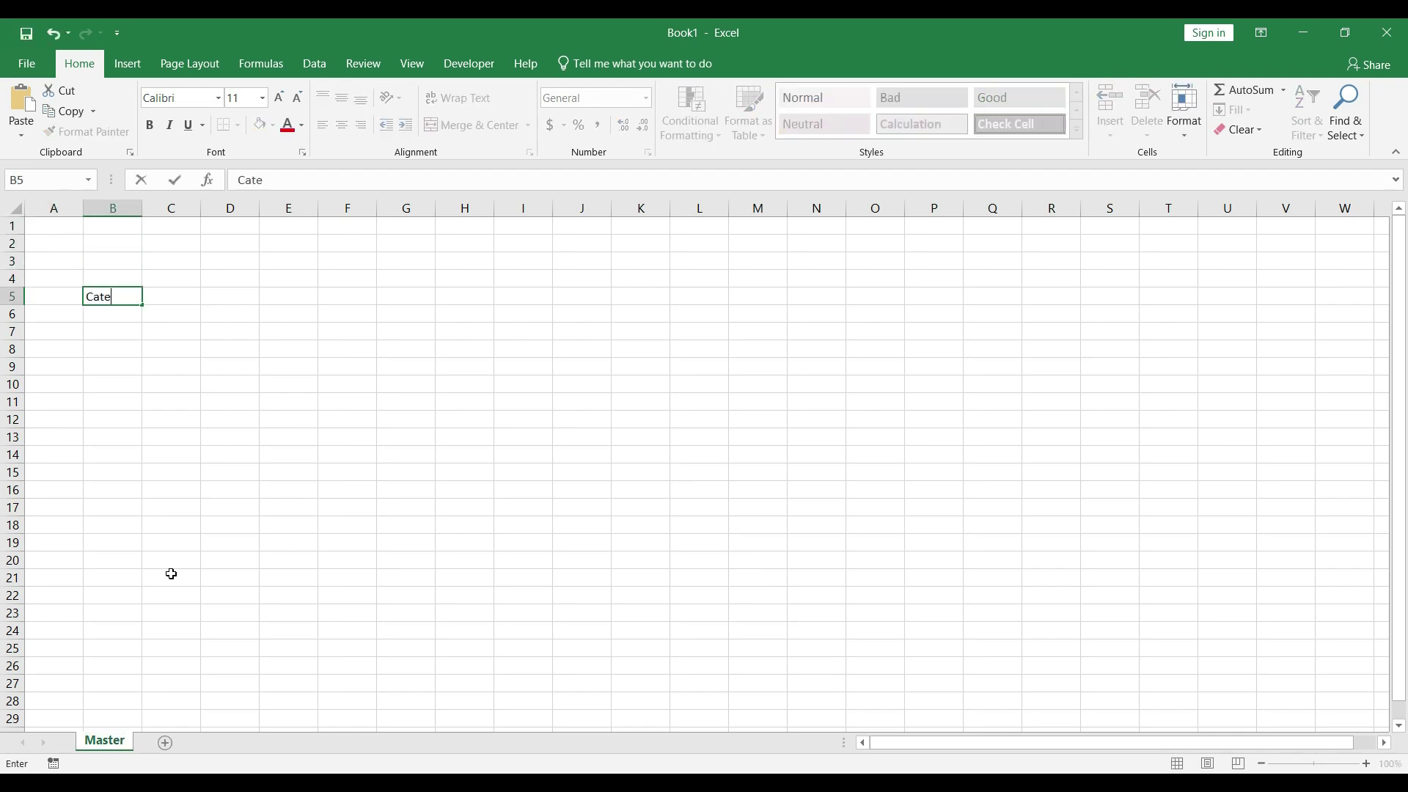
text(gory)
key(Tab)
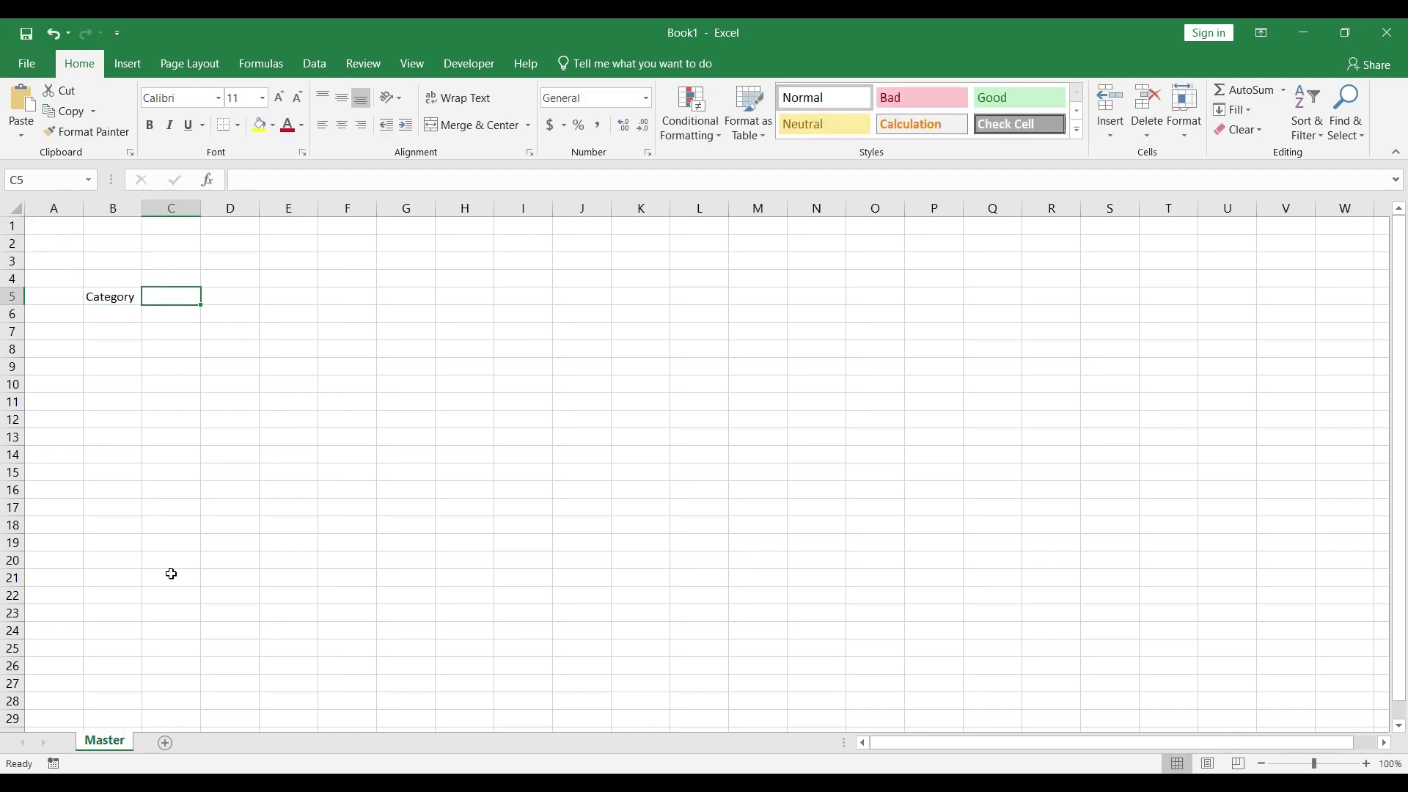
text(Amount)
key(ctrl+Return)
Put the title 'Monthly Expense Management Sheet' in B3 and widen columns B and C
key(Up)
key(Up)
key(Left)
text(Monthly)
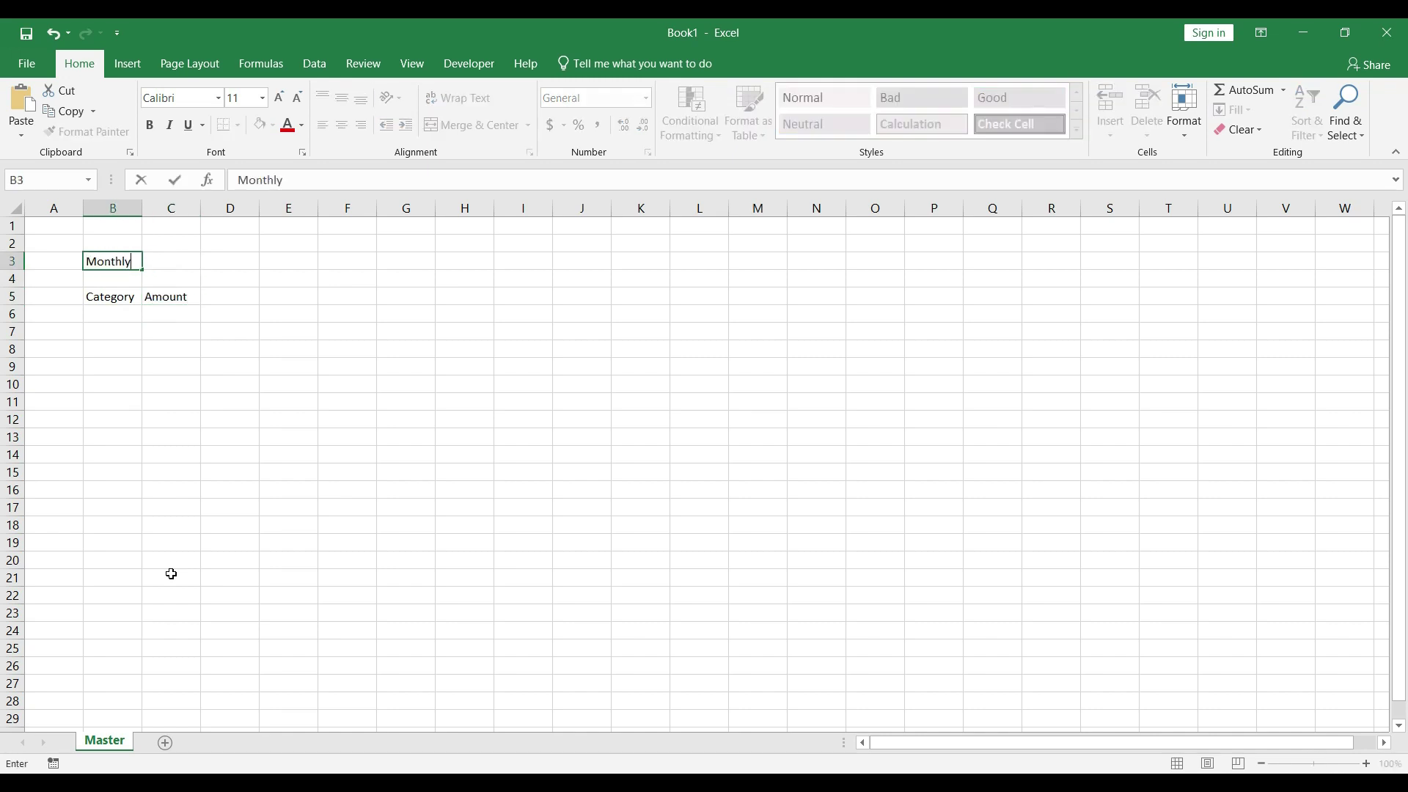
text( Expense Manageme)
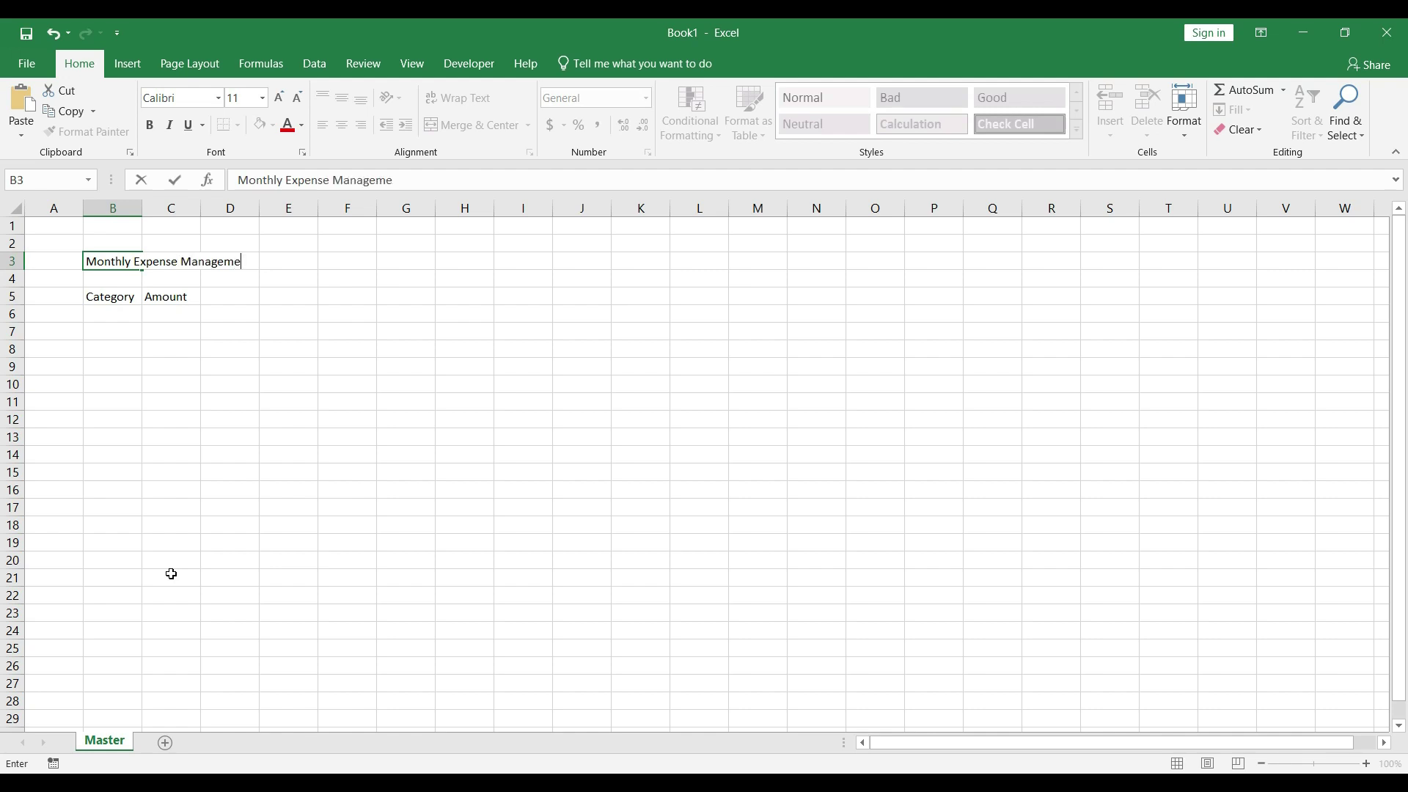
text(nt Sheet)
key(Return)
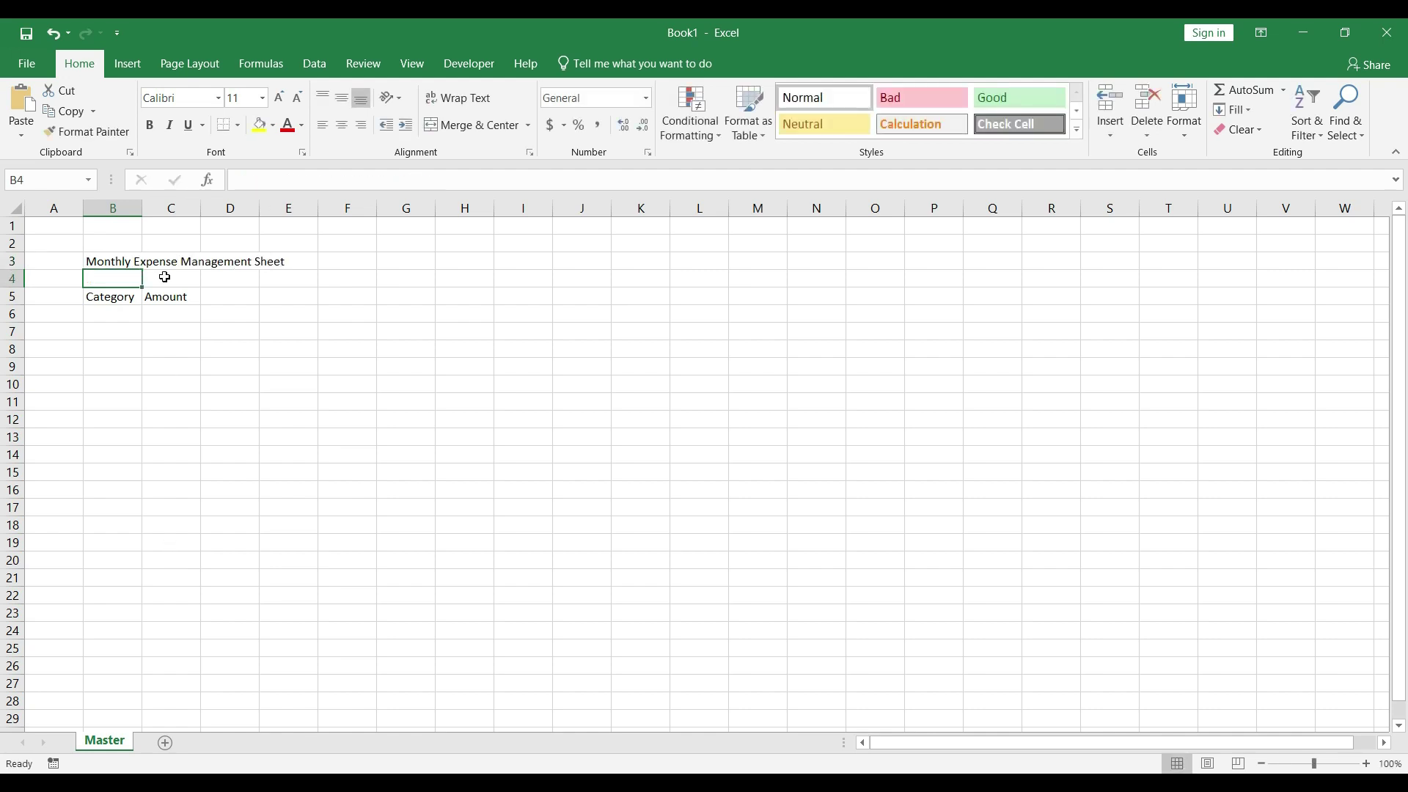
drag(143, 208, 217, 206)
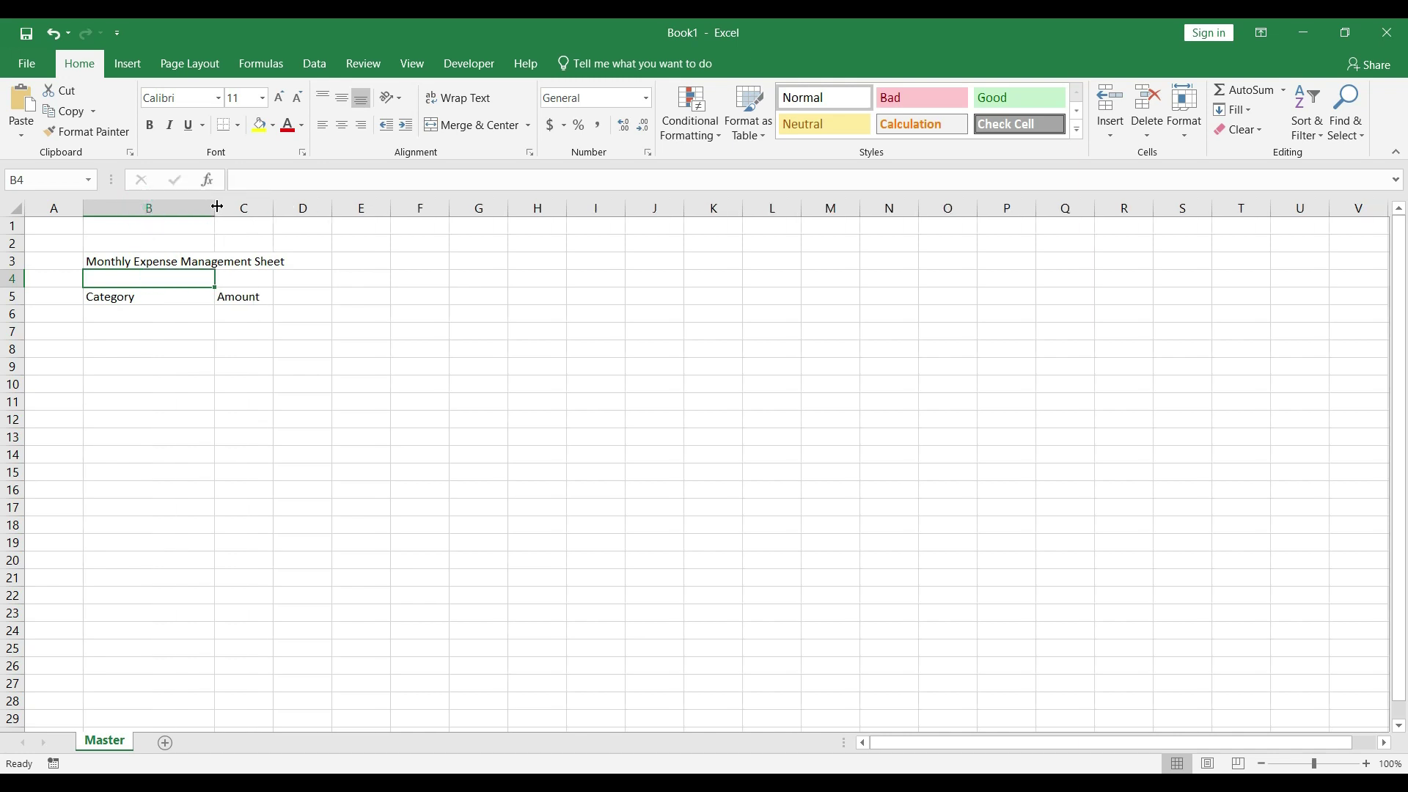
click(170, 321)
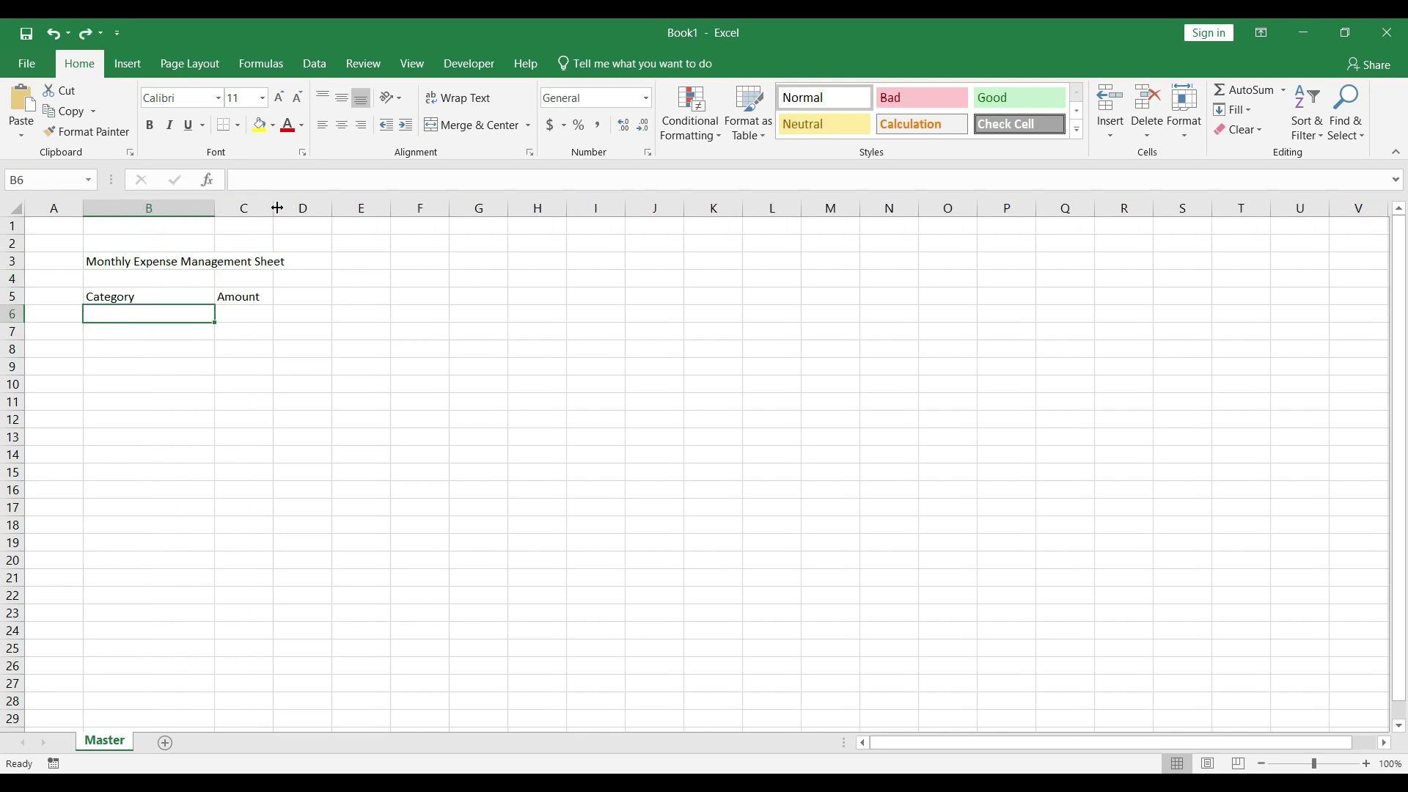
drag(277, 208, 306, 208)
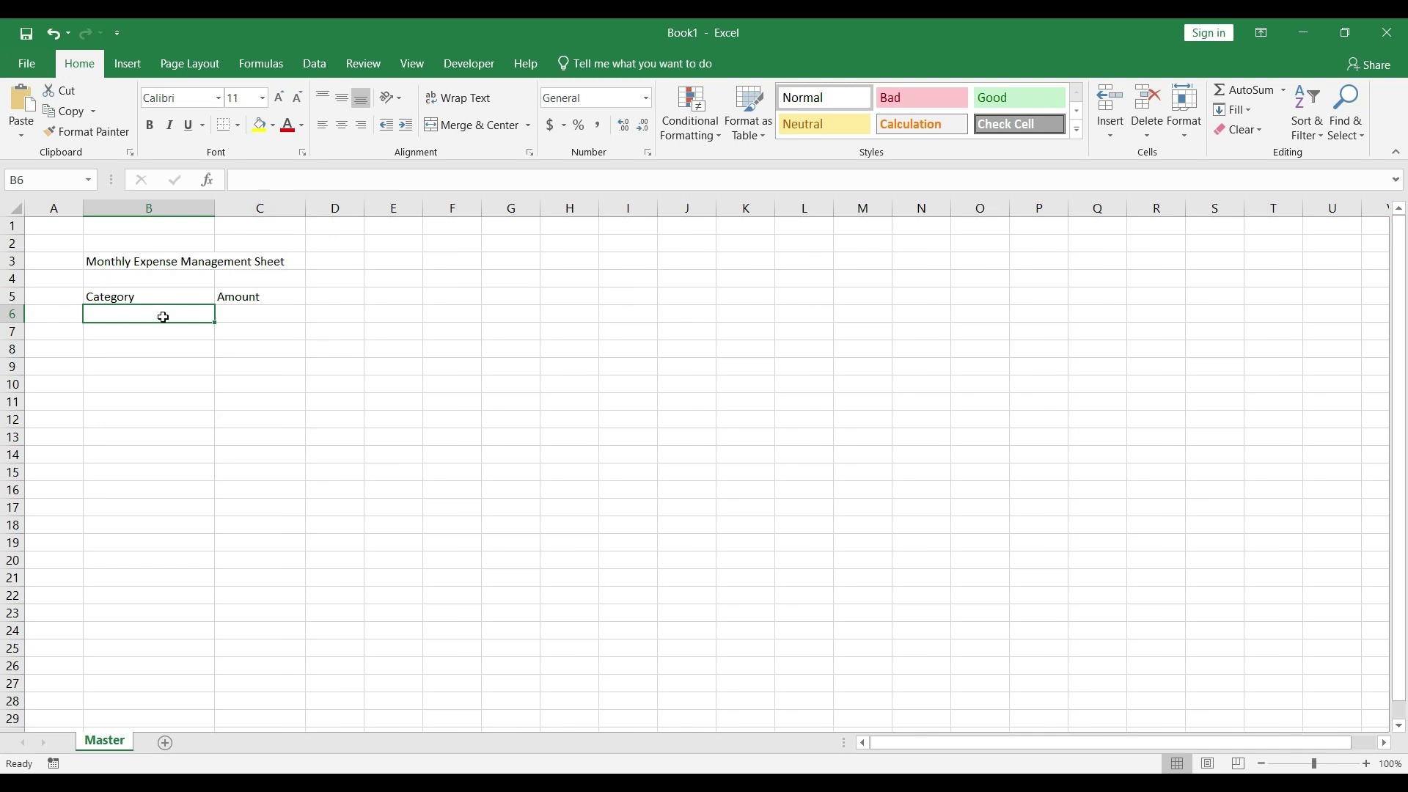
Enter Meals, rent, Entertainment, Utilities and Shopping in B6:B10
text(Meals)
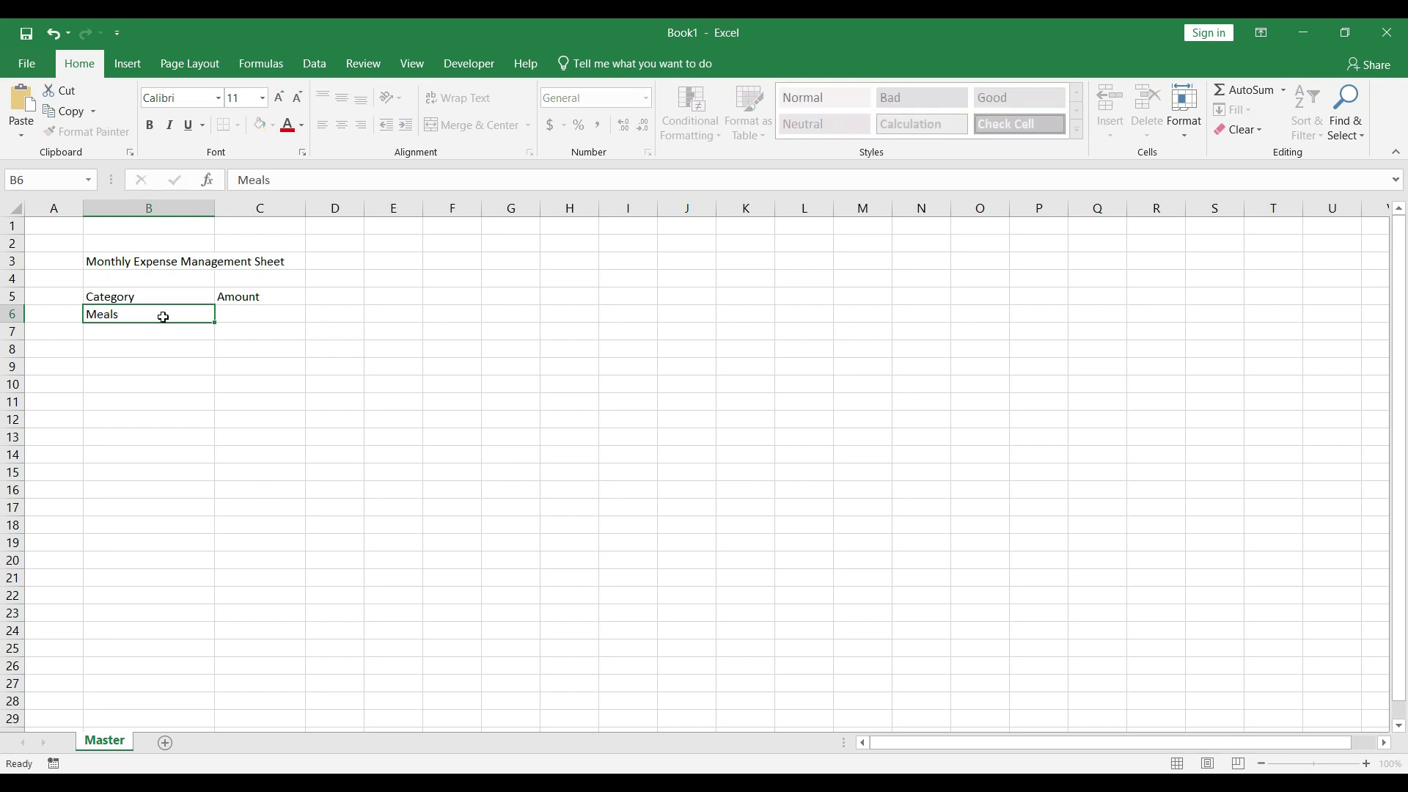
key(Return)
text(rent)
key(Return)
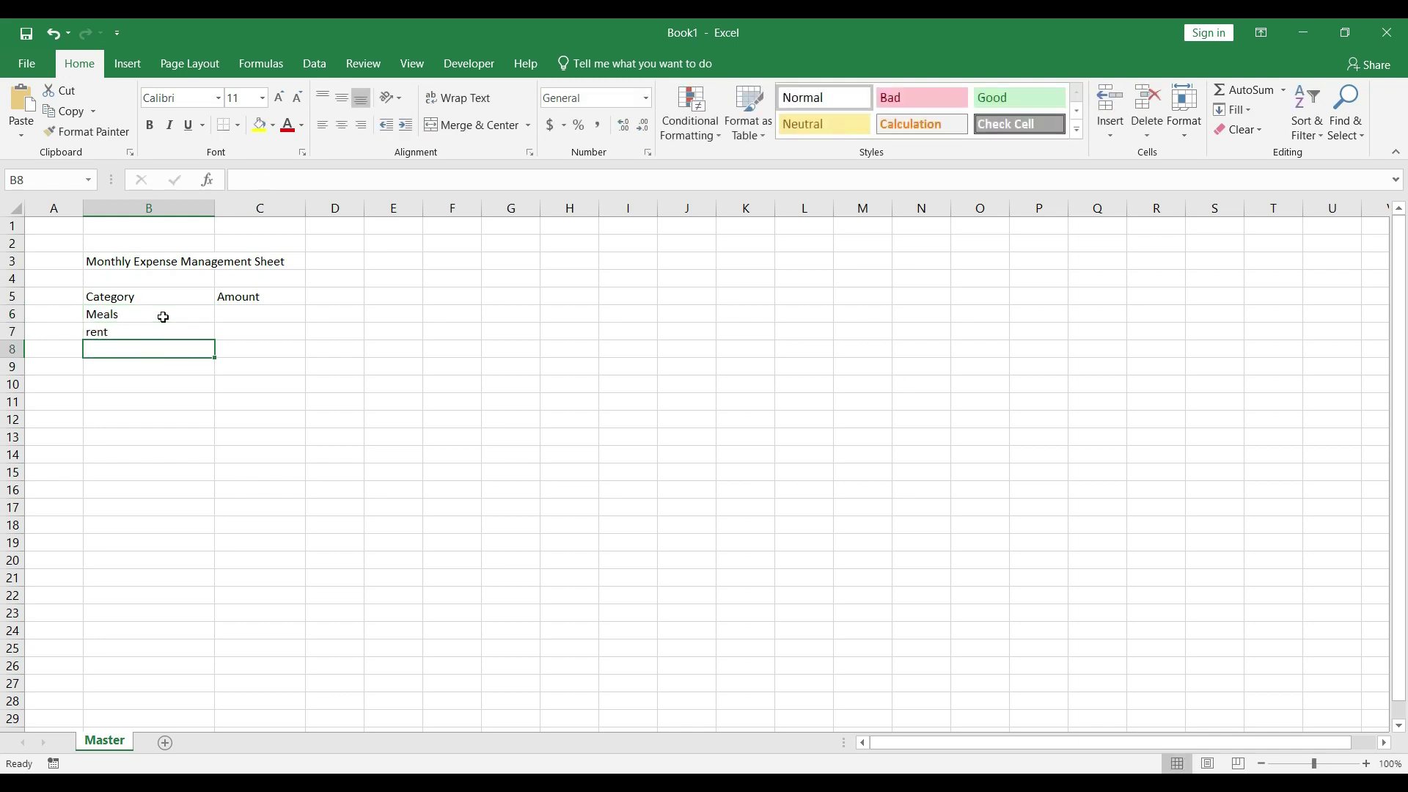
text(Ent)
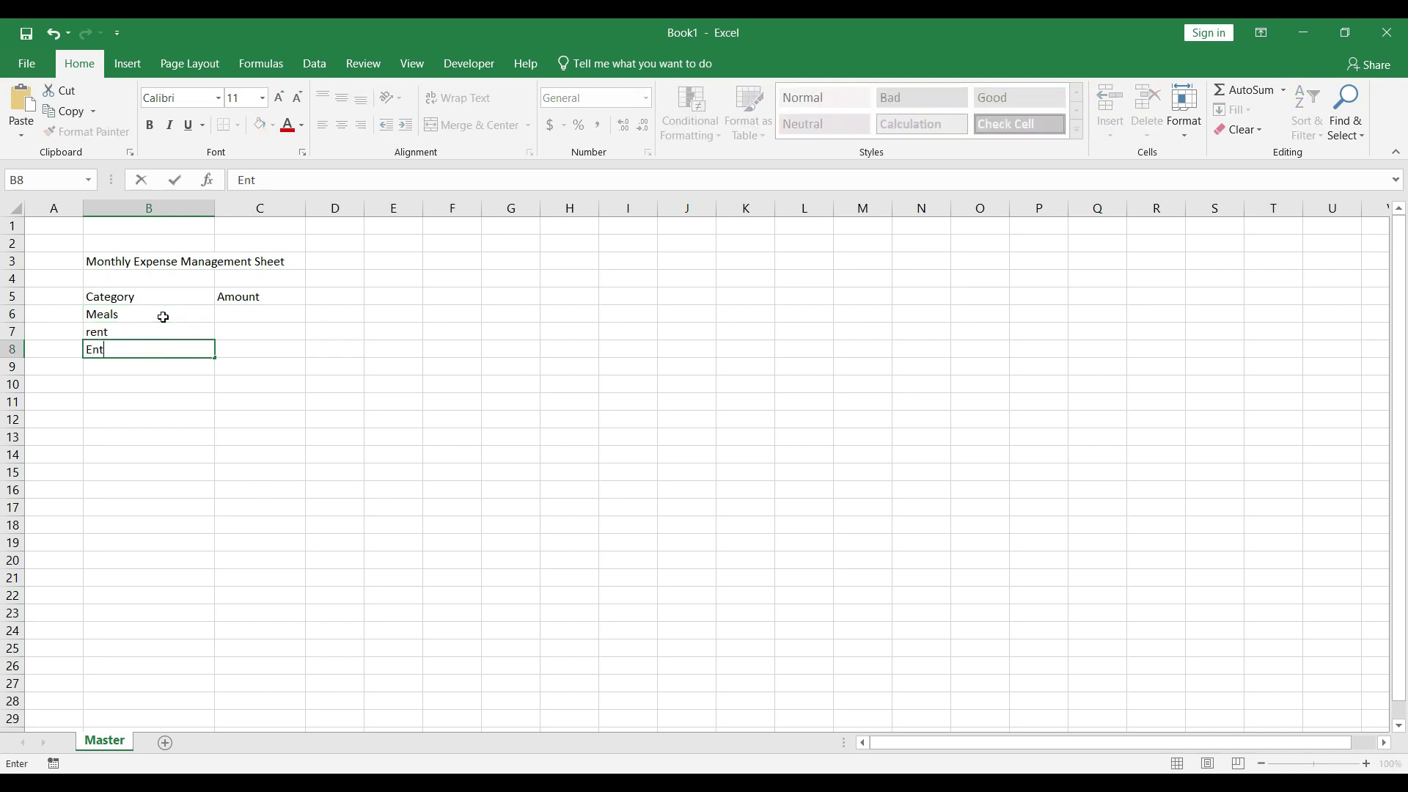
text(ertainment)
key(Return)
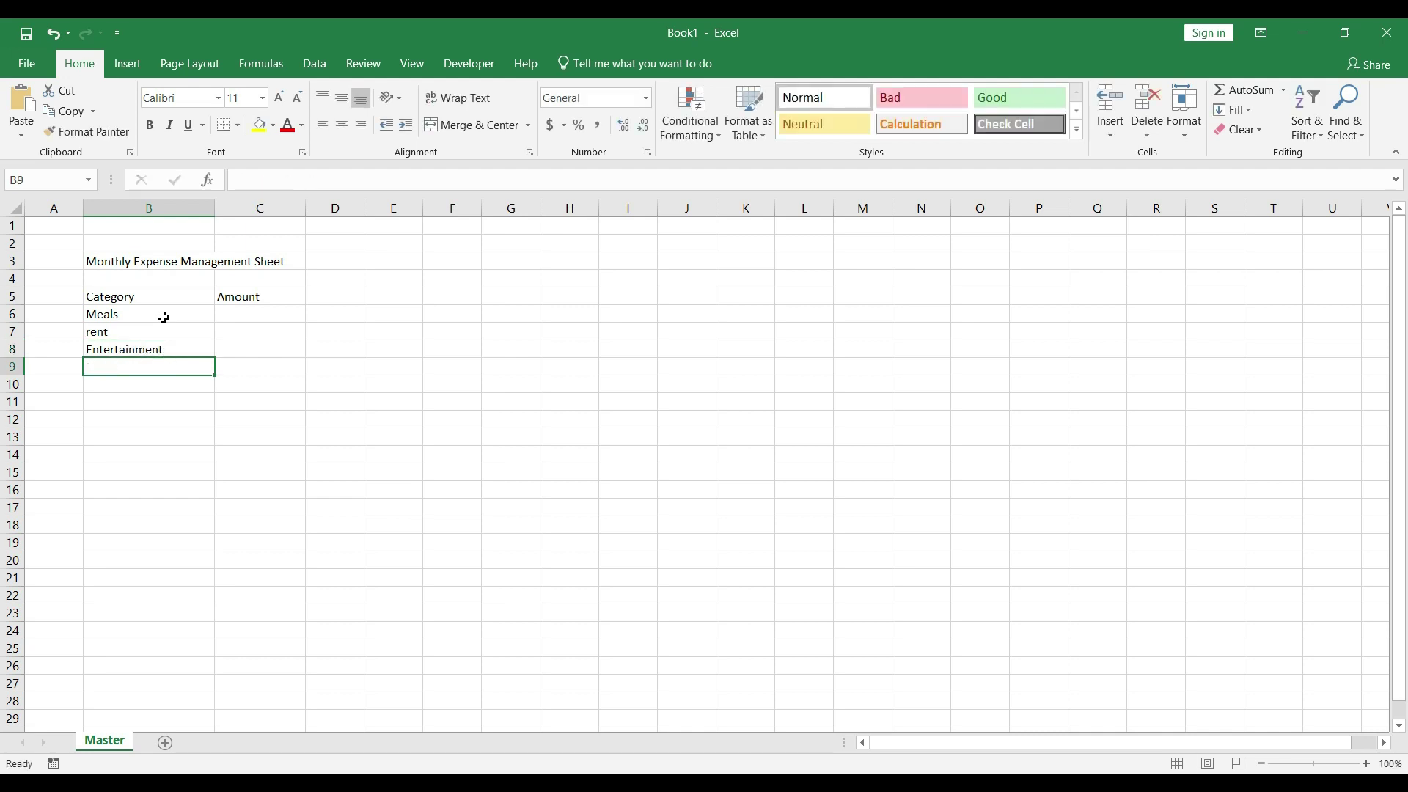
text(Utilities)
key(Return)
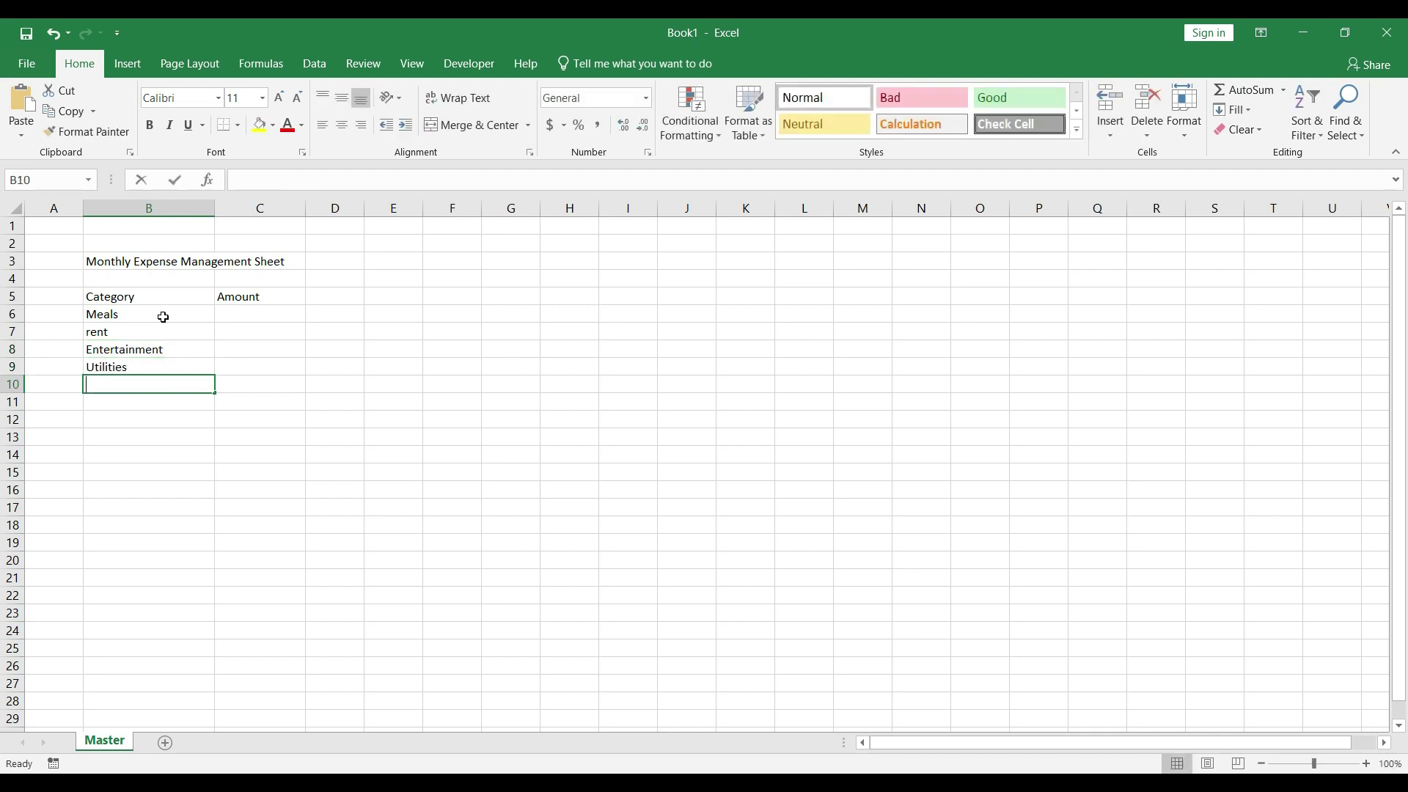
text(Shopping)
key(ctrl+Return)
key(Return)
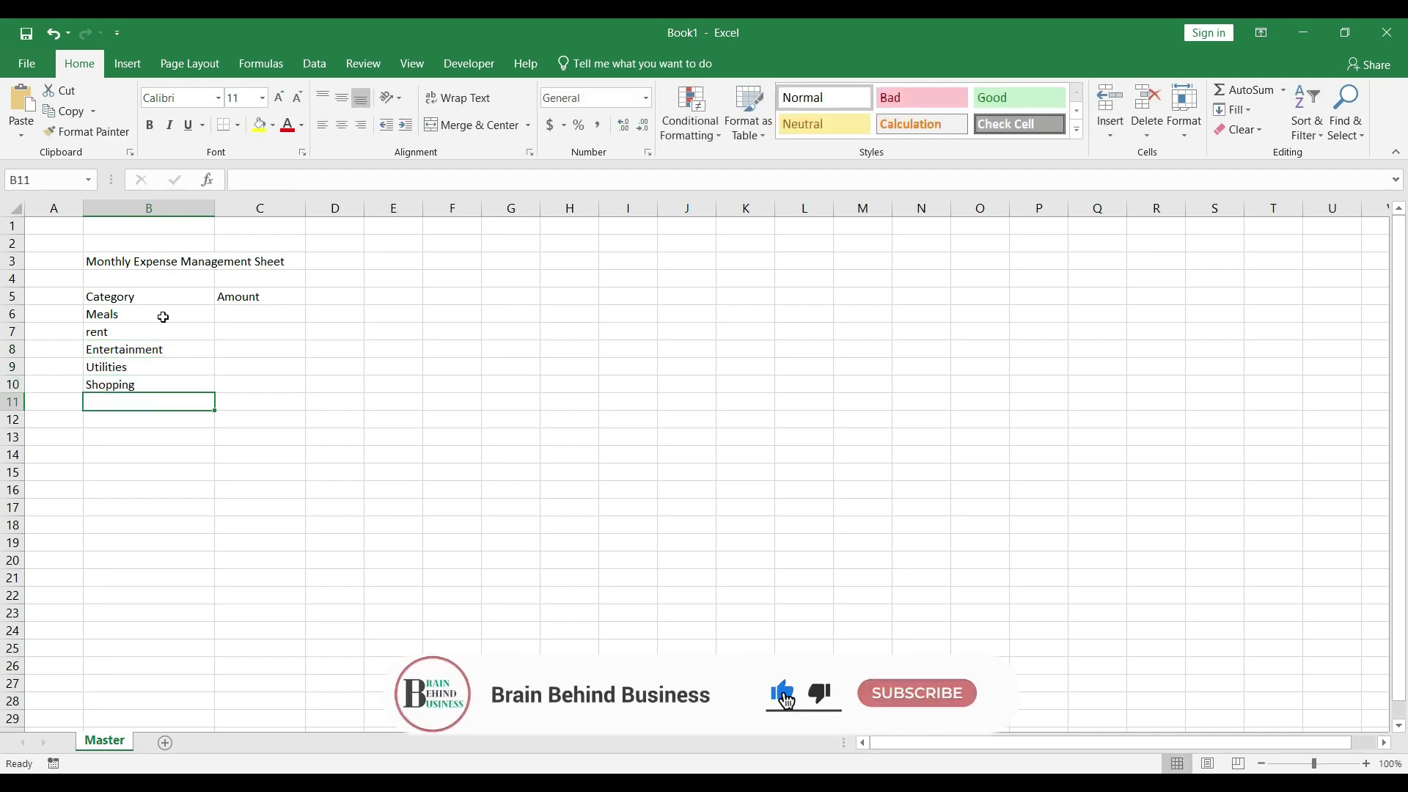
Continue with Insurance, Travel, Grocery, Savings and Miscellaneous in B11:B15
text(Insurance)
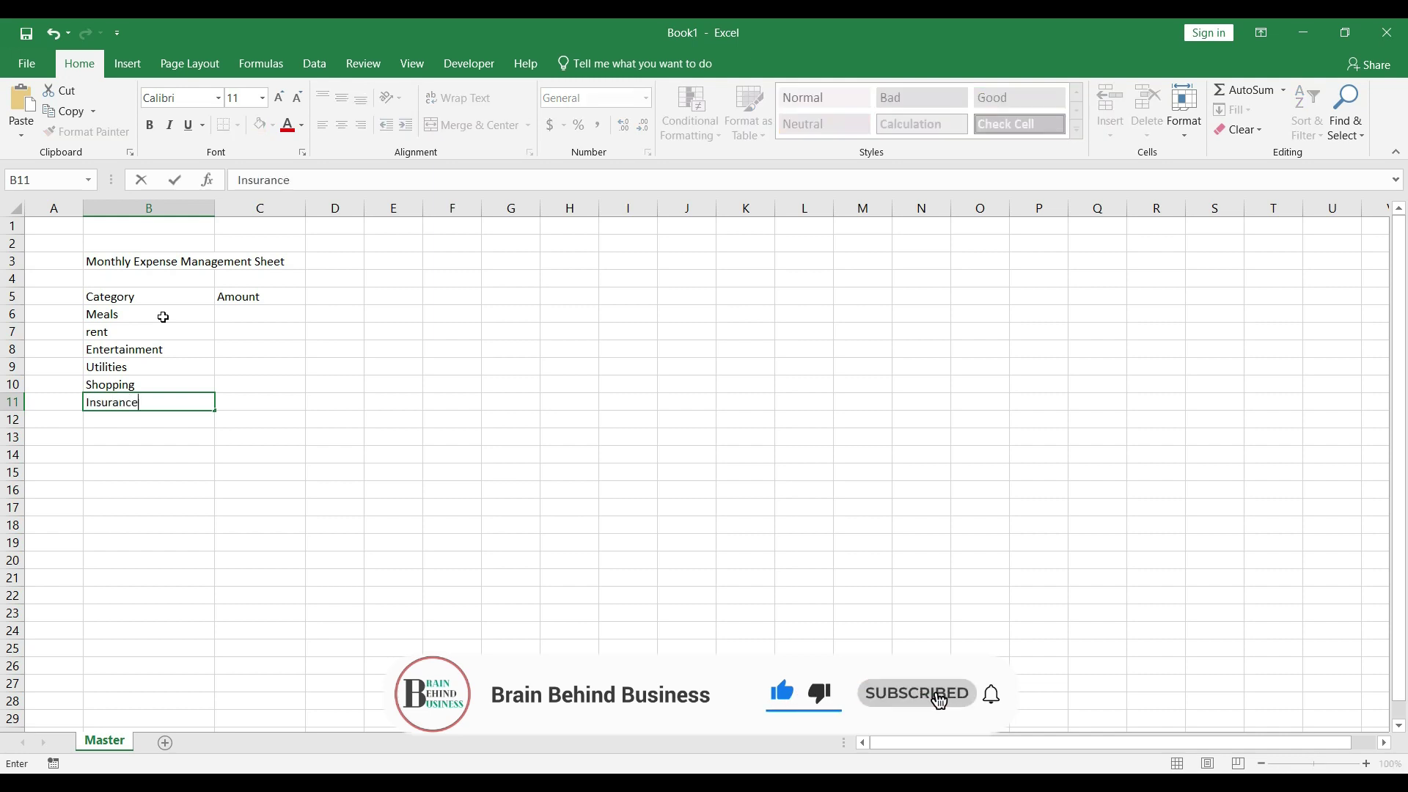
key(Return)
text(Travel)
key(Return)
text(Grocery)
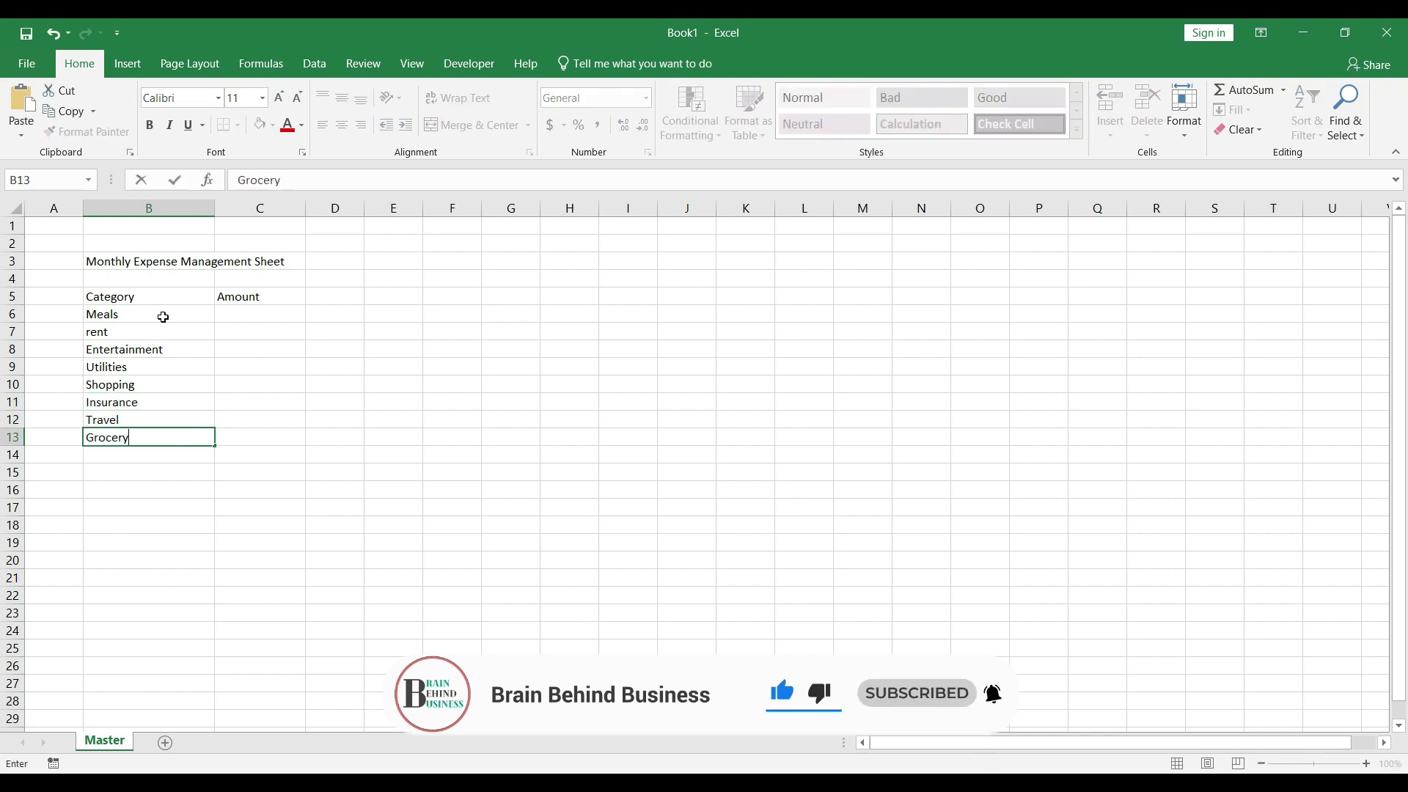
key(Return)
text(Savings)
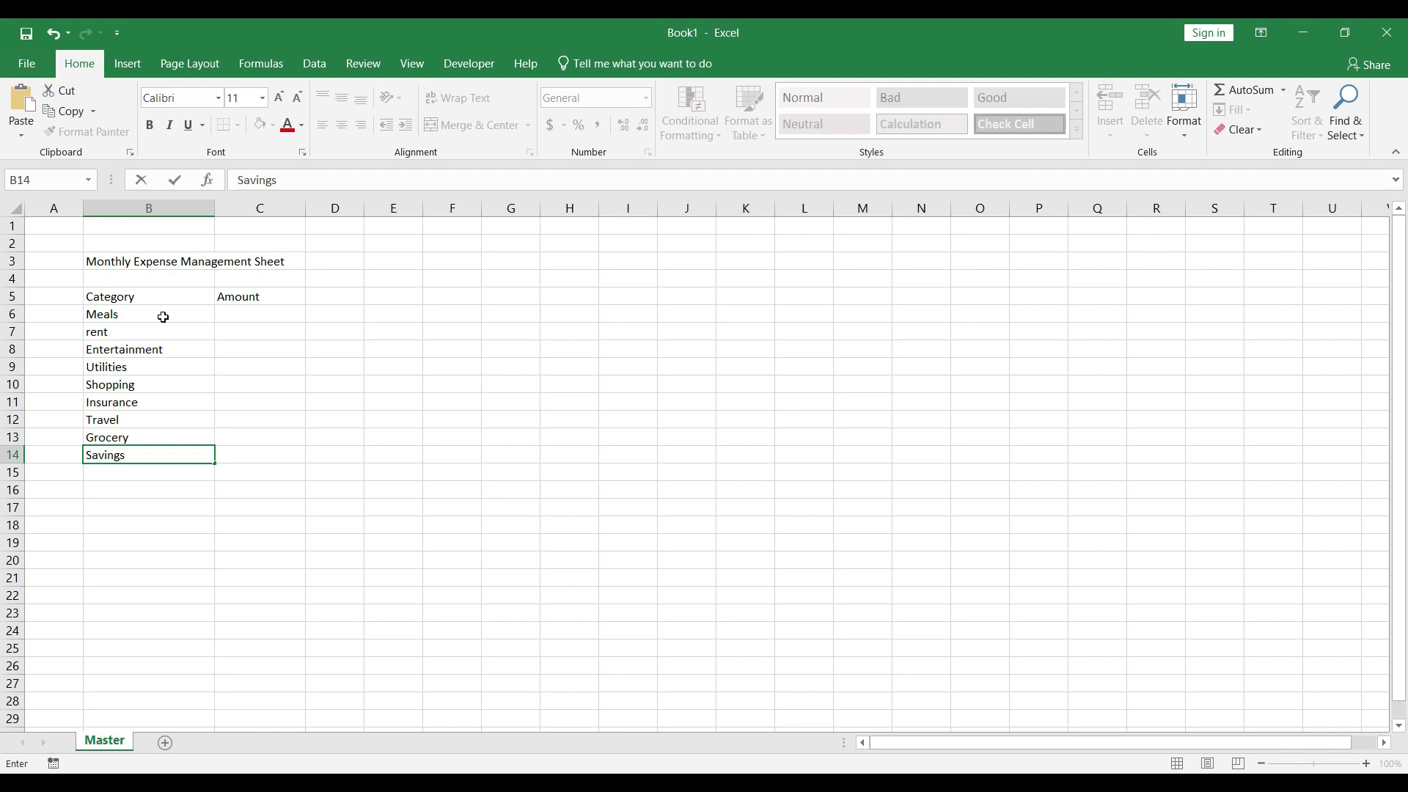
key(Return)
text(Mi)
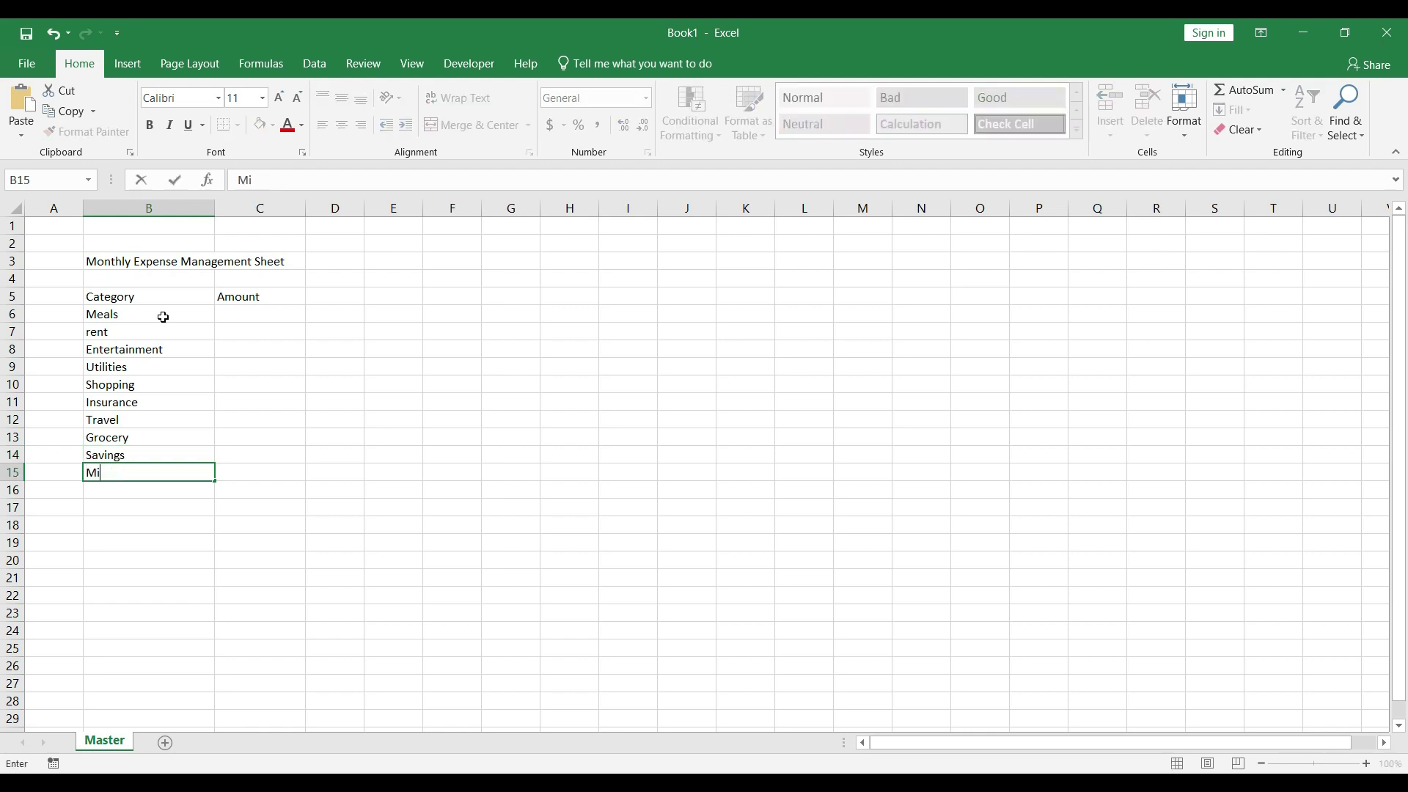
text(scellaneous)
key(Return)
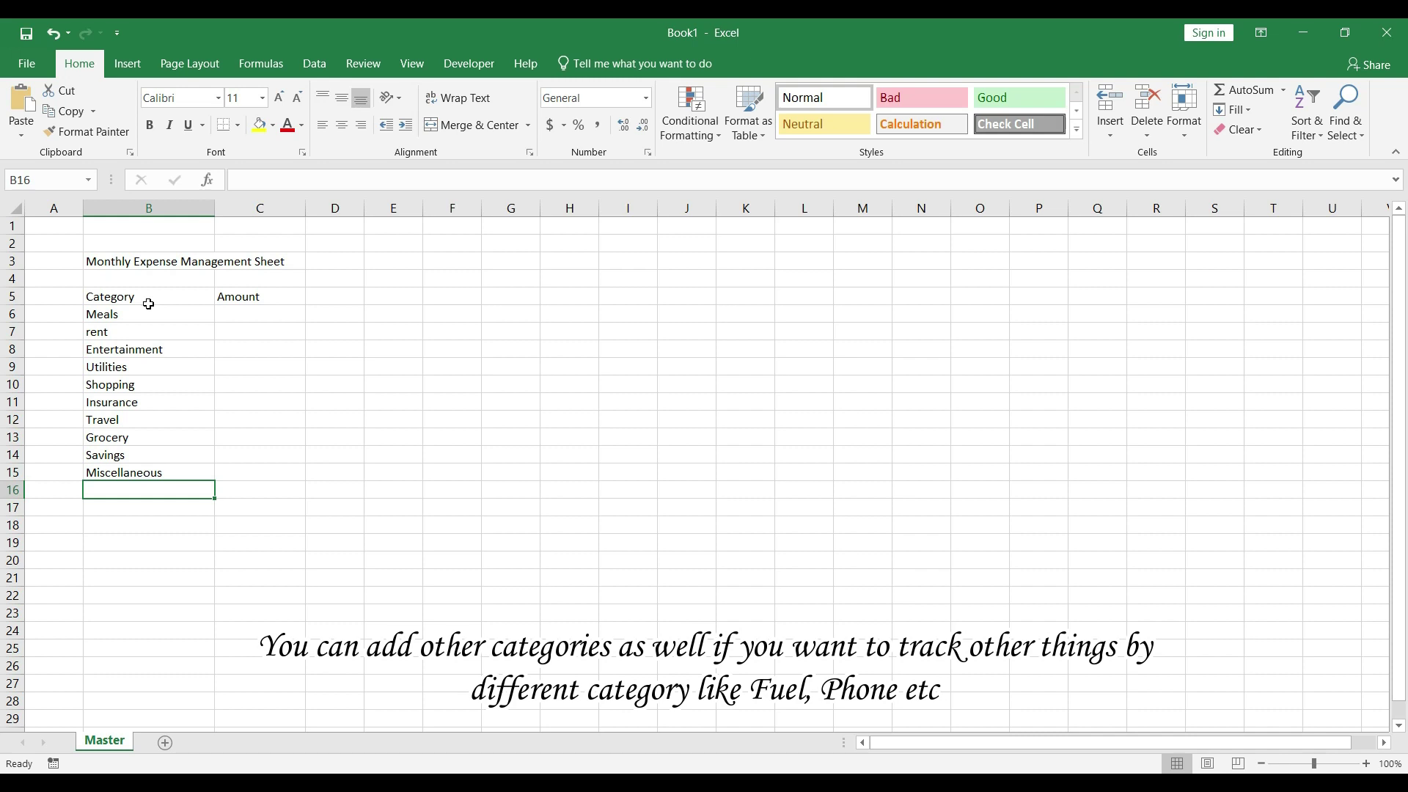
Capitalise the 'rent' category in B7 to 'Rent'
click(121, 330)
double_click(122, 332)
key(Home)
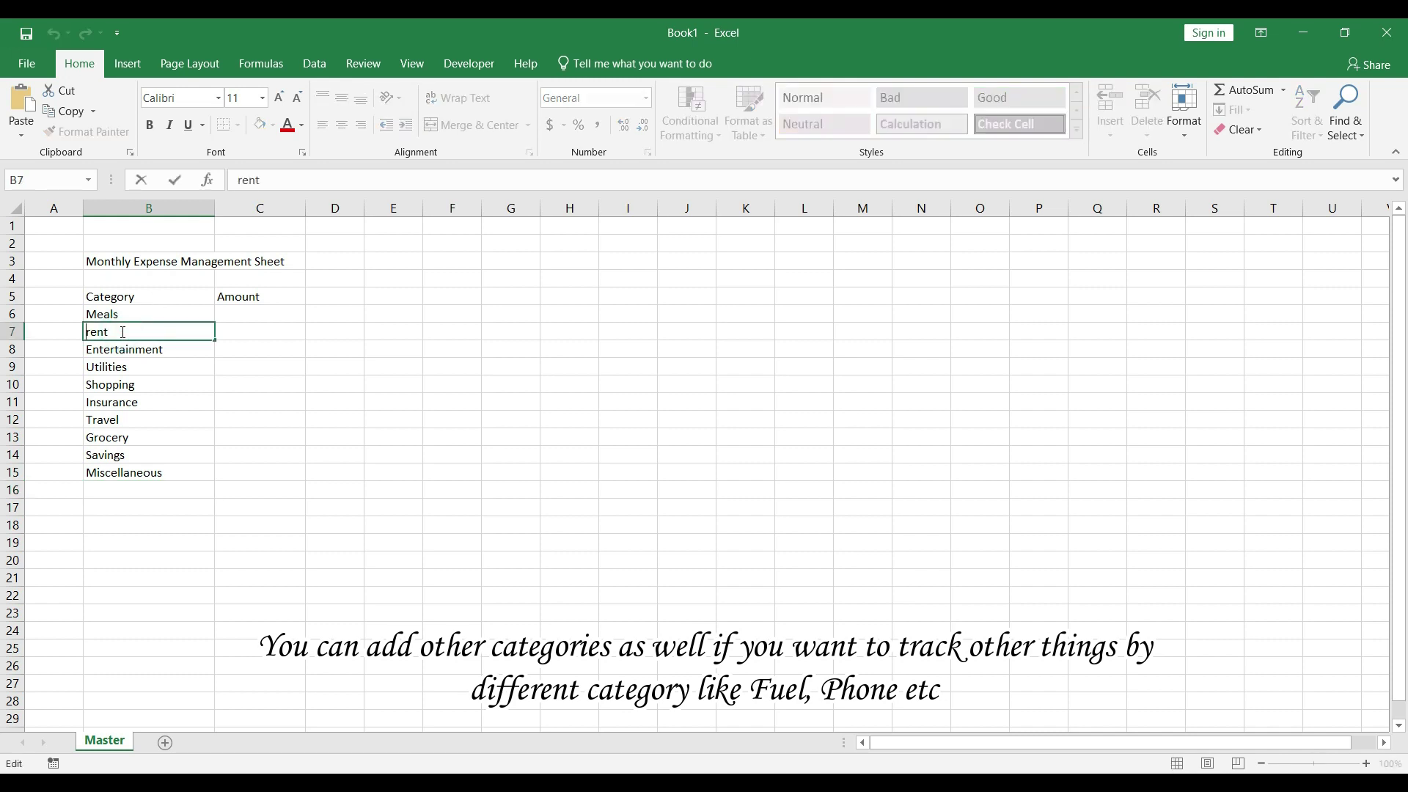
key(Delete)
text(R)
key(ctrl+Return)
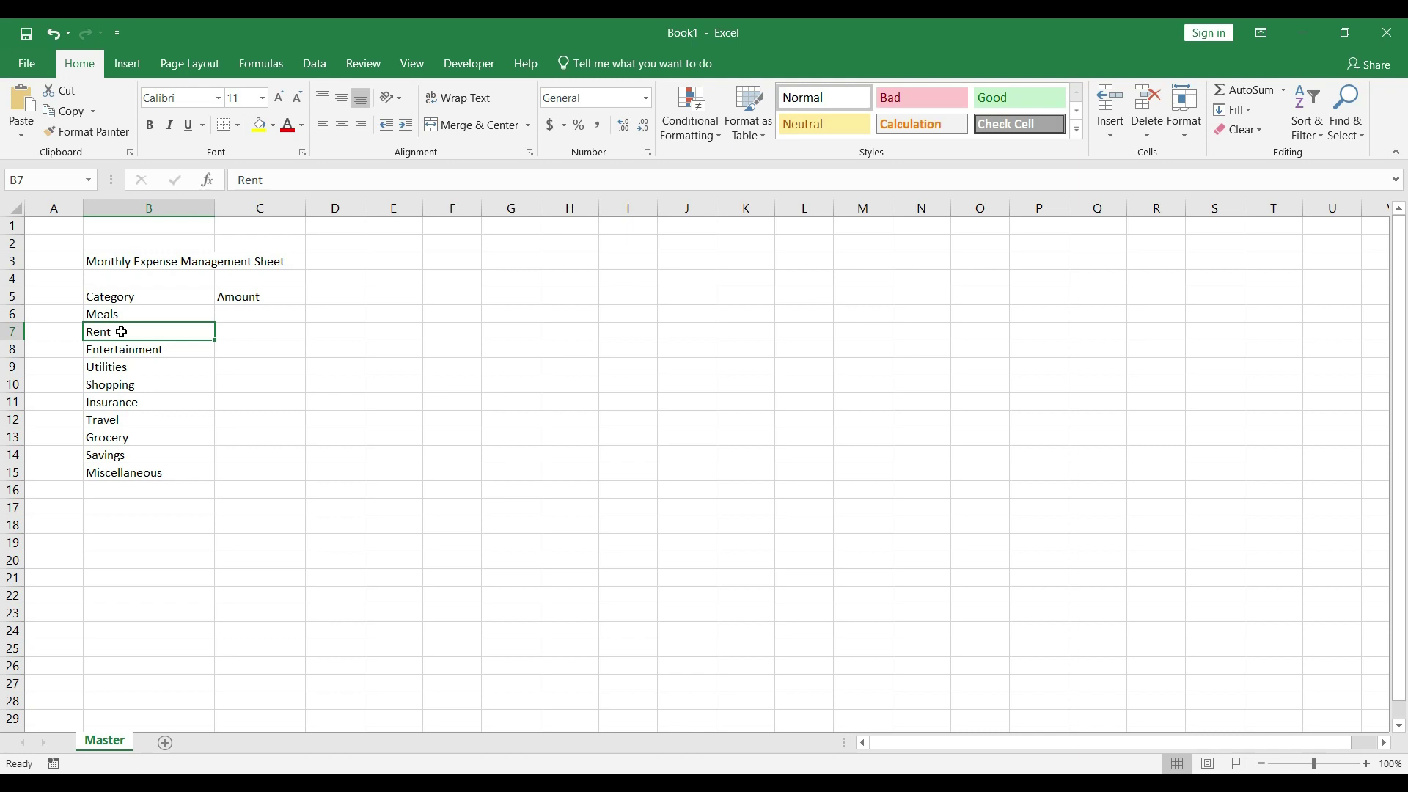
Add 'Income' in B17 and 'Positive/(Negative) Cashflow' in B19
key(ctrl+Down)
key(Down)
key(Down)
text(Income)
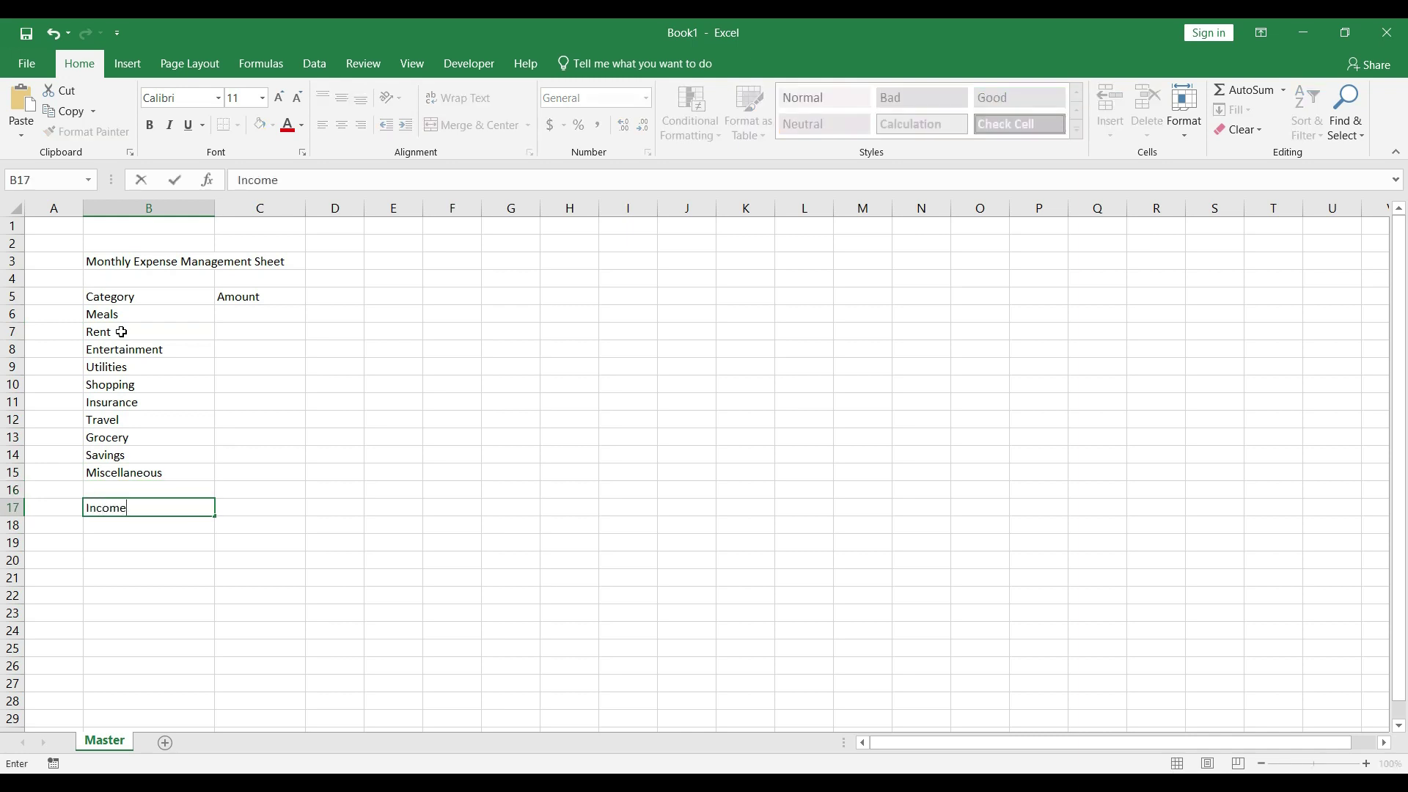
key(Return)
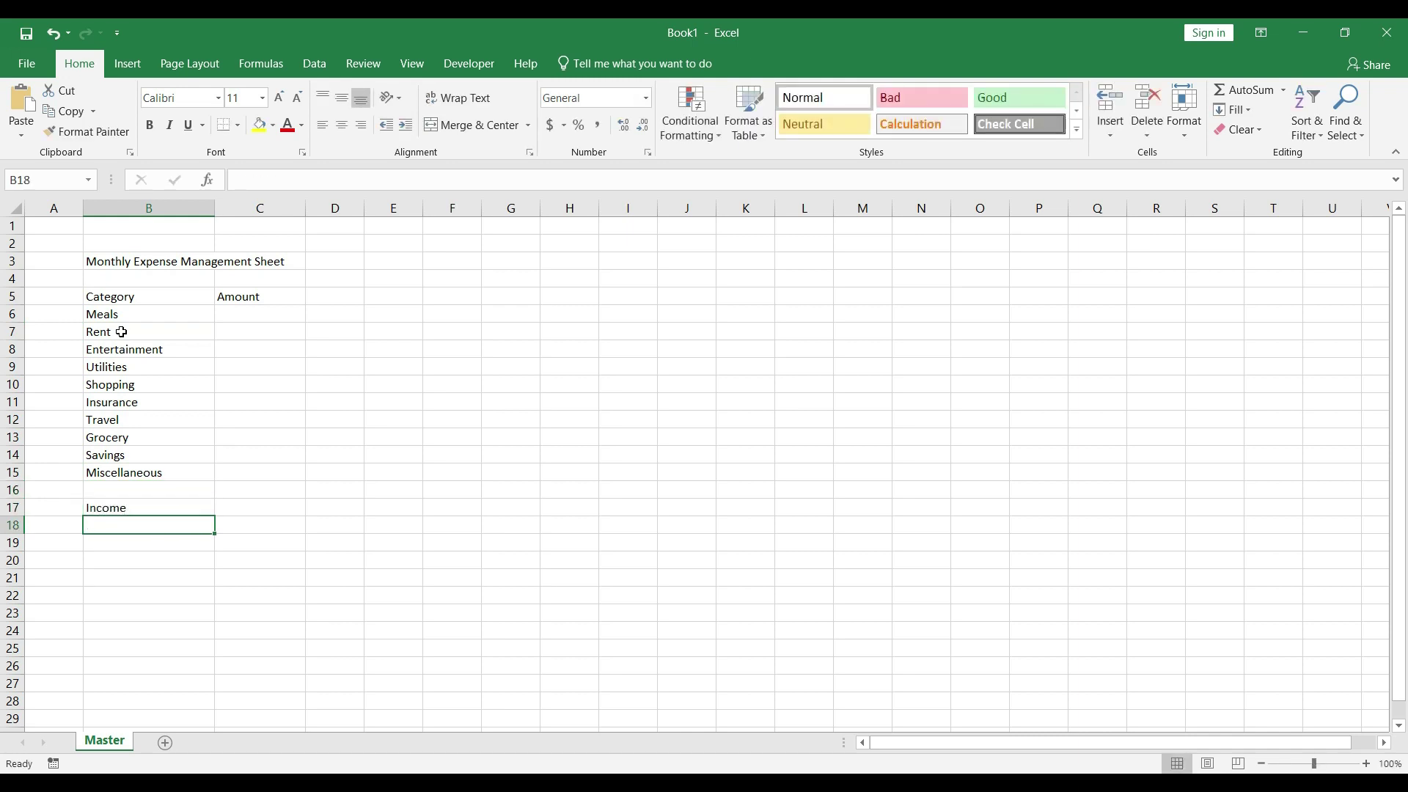
key(Return)
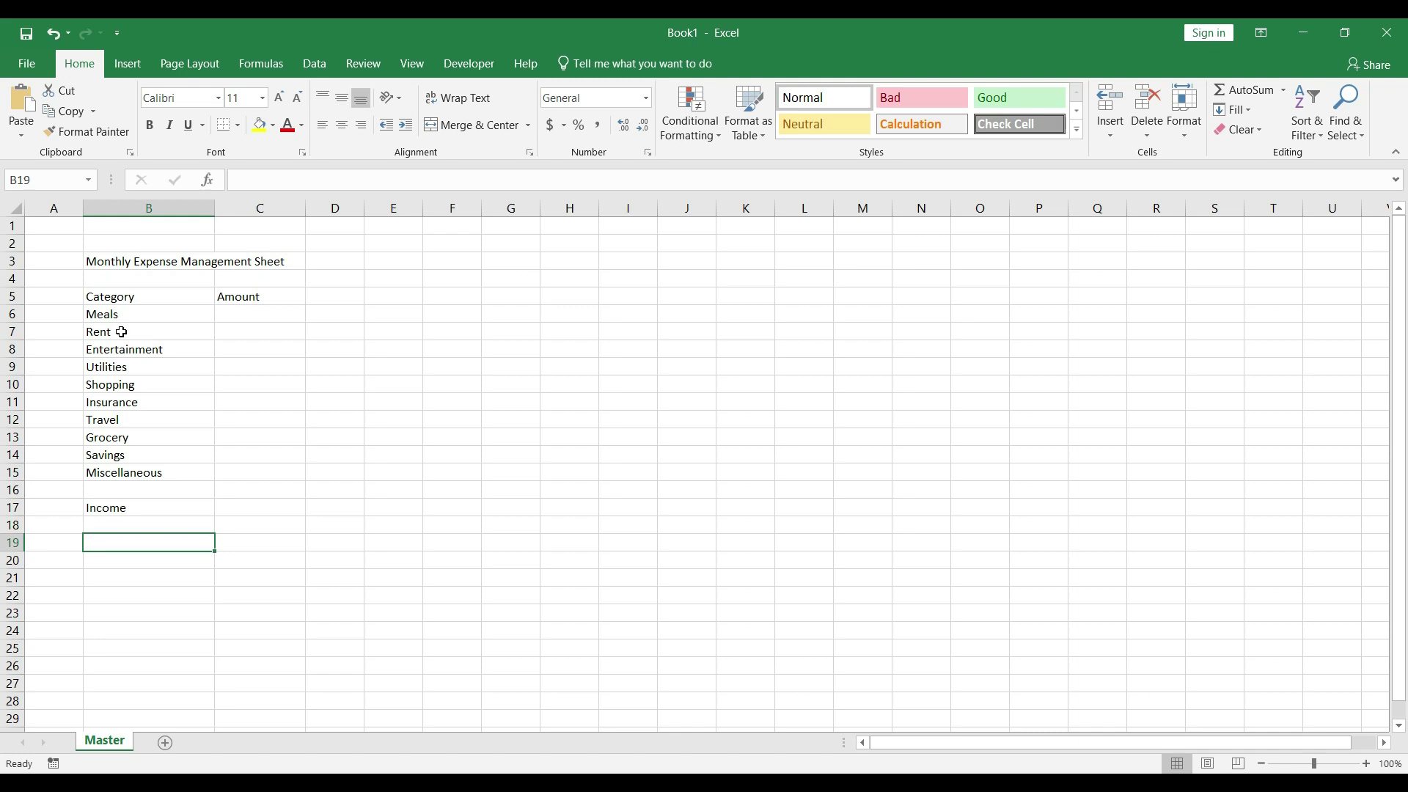
text(Posi)
text(tive)
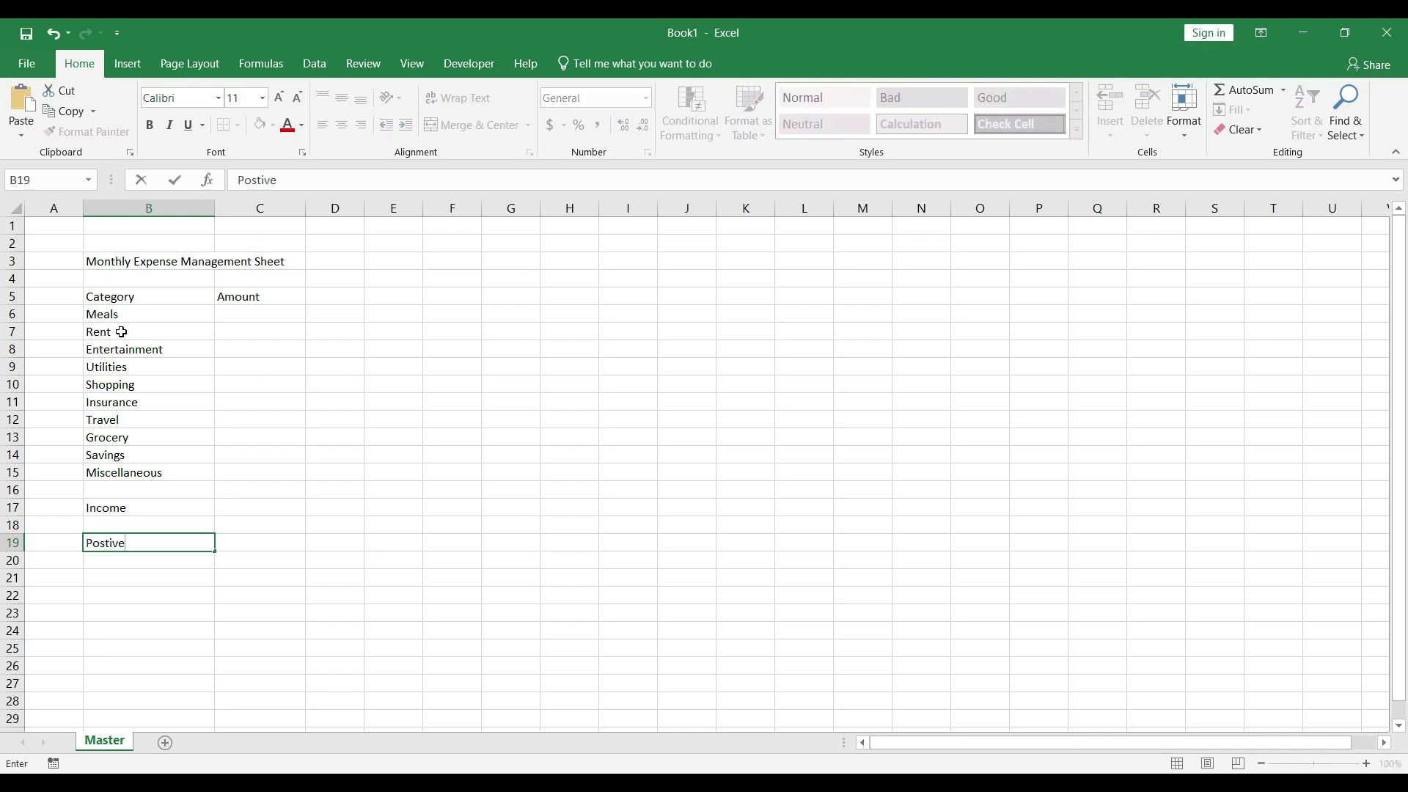
text(/(Negative) Cashflow)
key(Return)
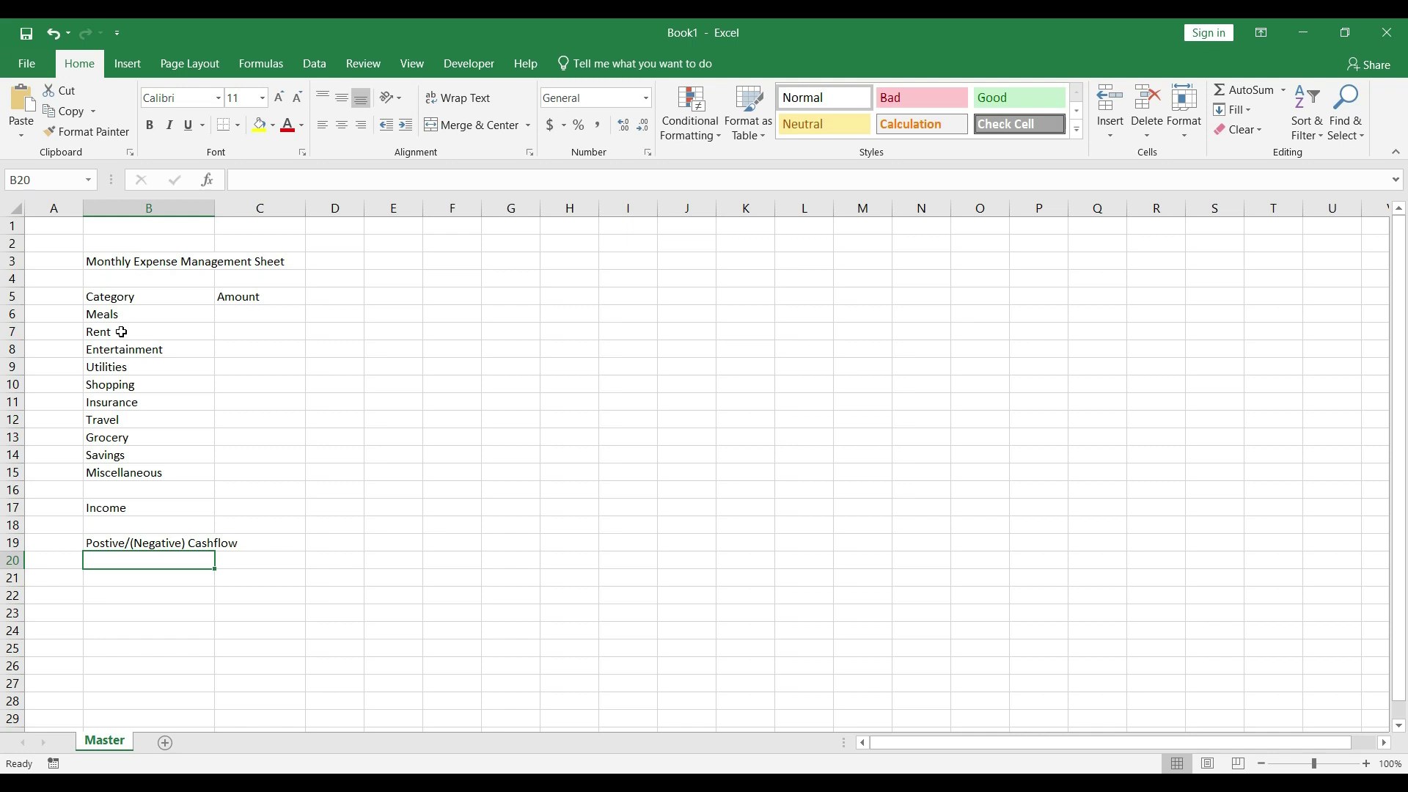
Add a new sheet named 'Expense' titled 'Inflow and Outflow' in A1
click(165, 744)
right_click(169, 746)
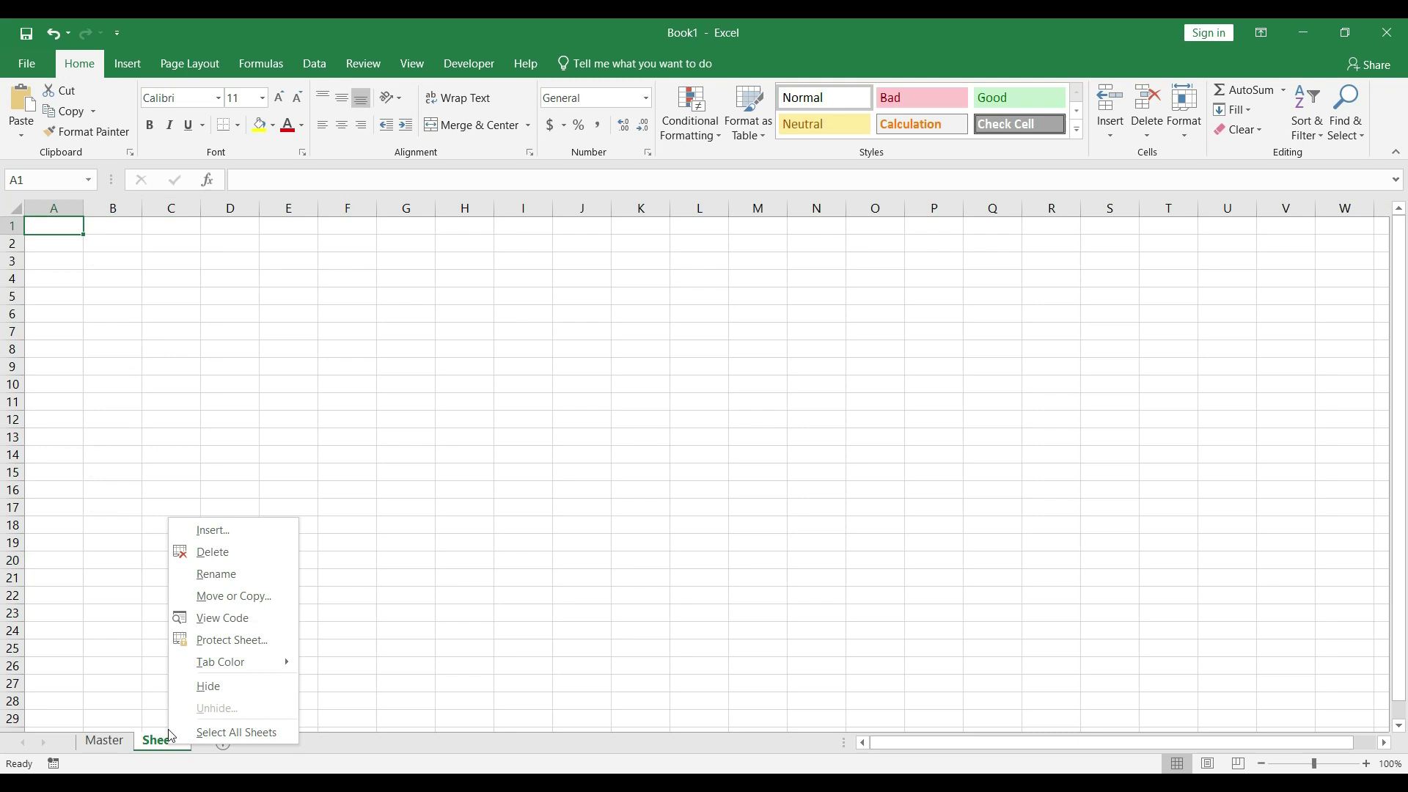
click(205, 578)
text(Expense)
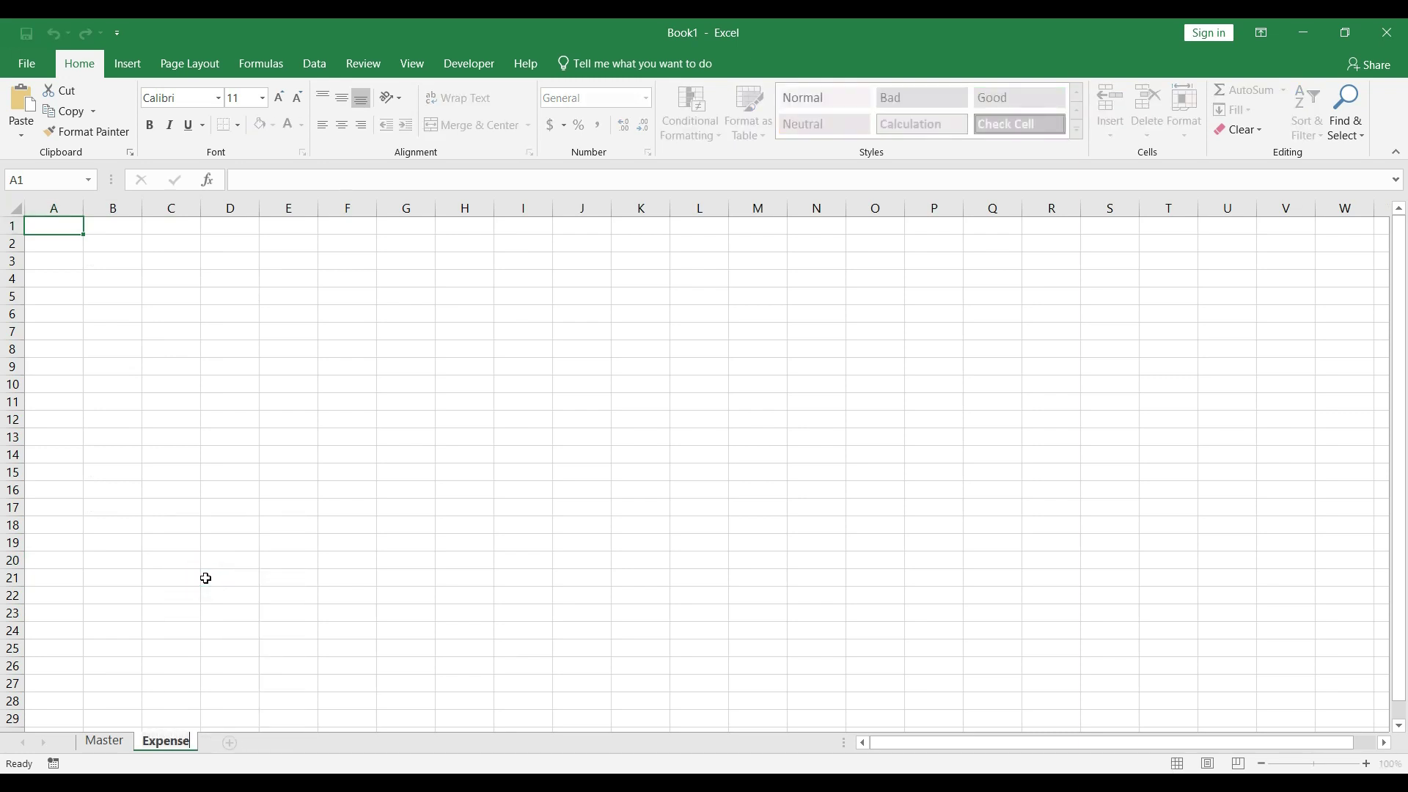
key(Return)
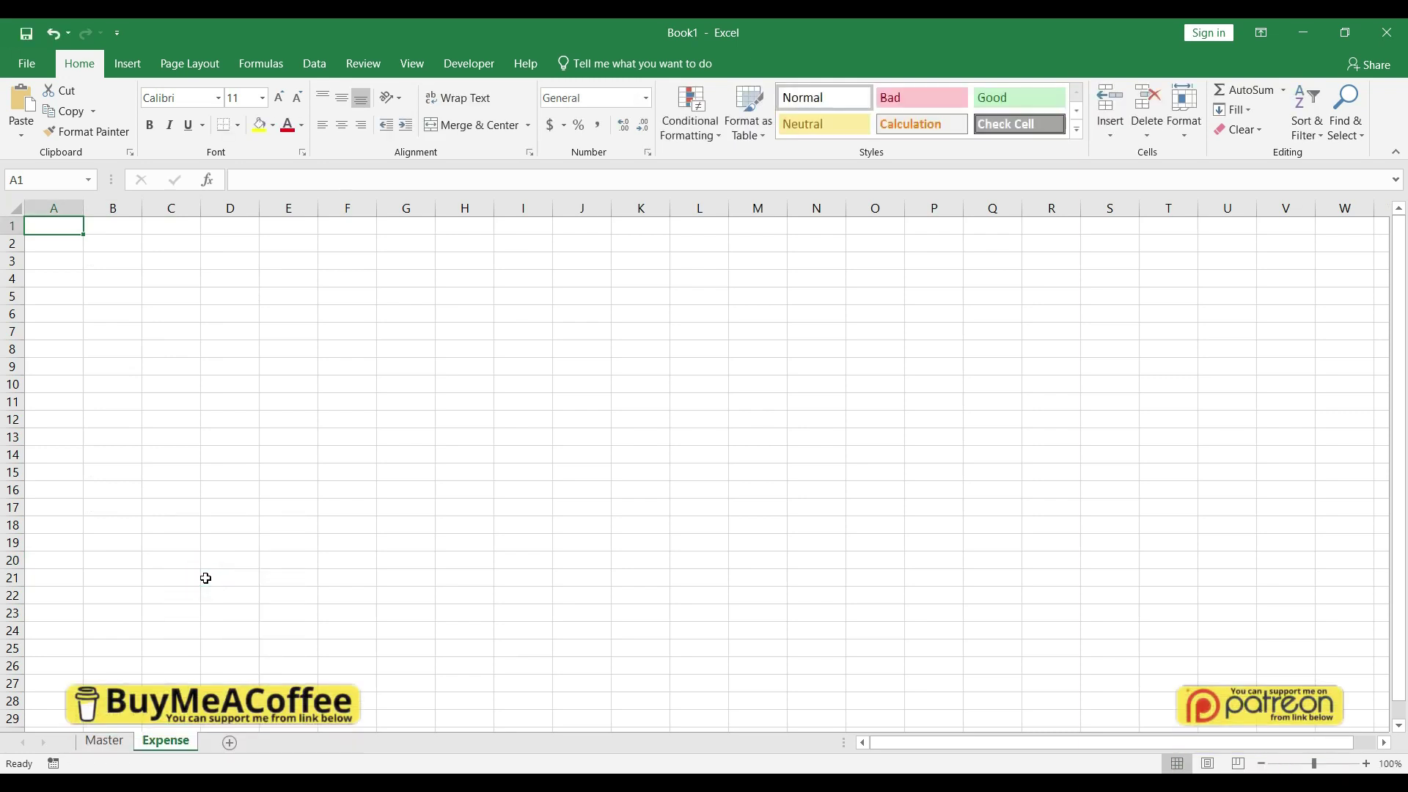
text(Inflo)
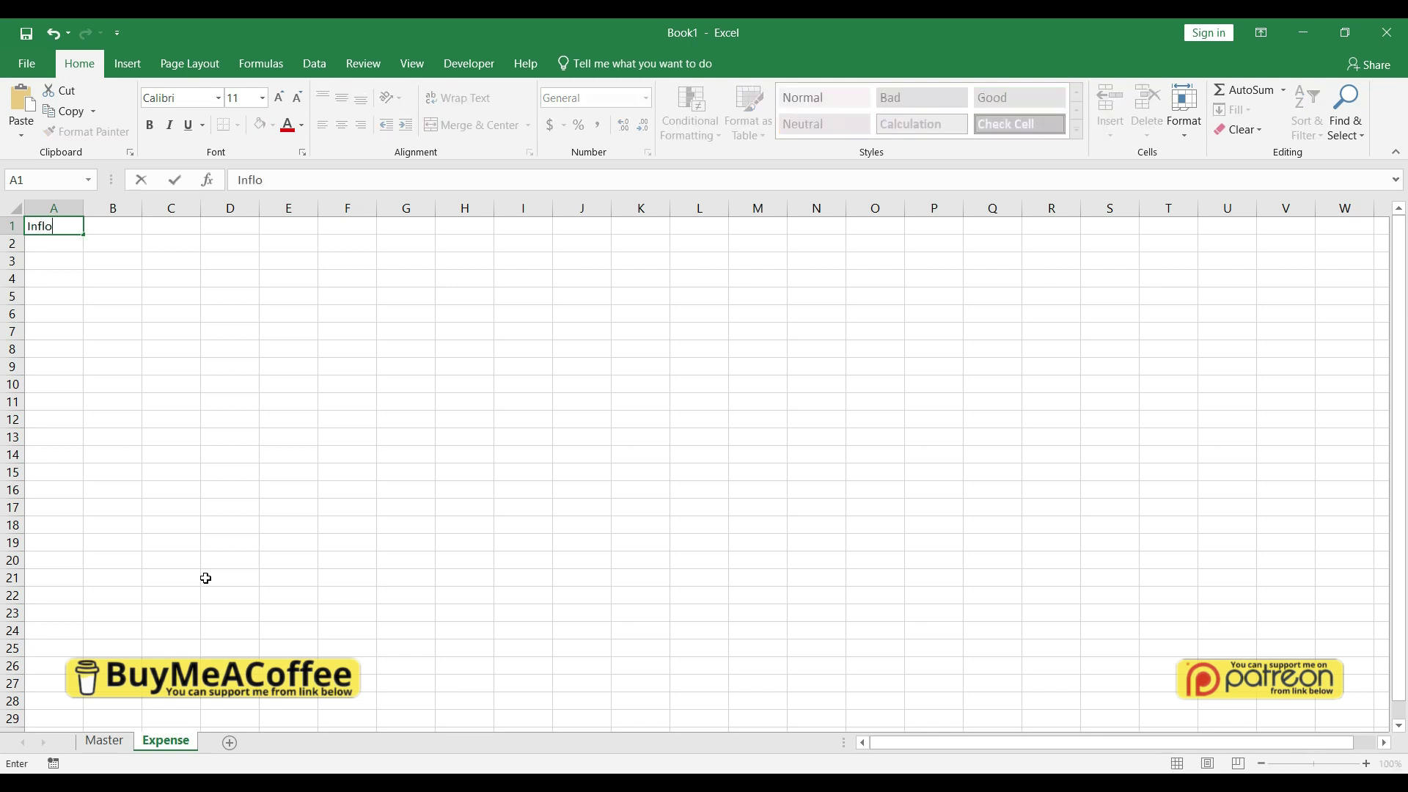
text(w and Outflow)
key(Return)
Enter the headers Date, Description, Category, Deposits and Withdrawal in A2:E2
text(Date)
key(ctrl+Return)
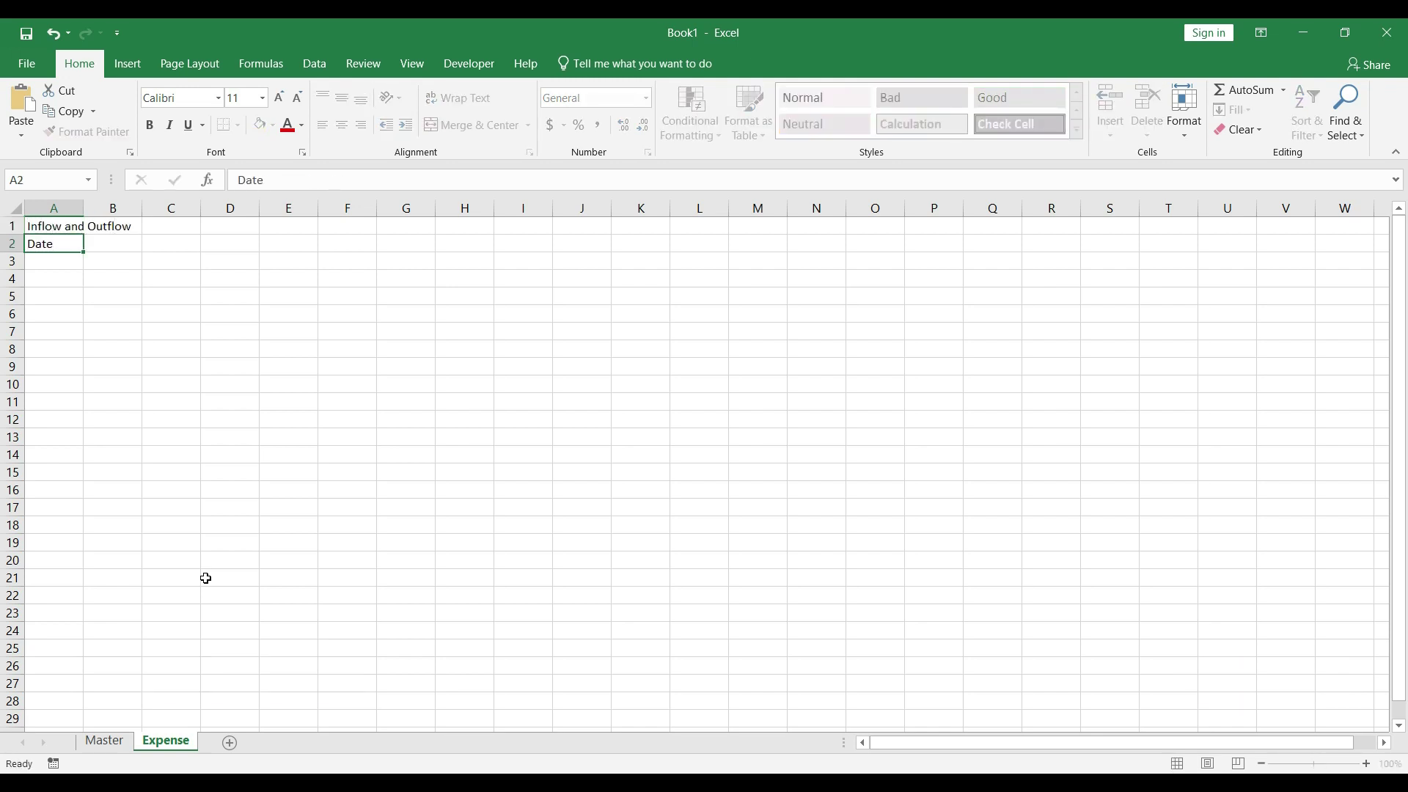
key(Tab)
text(Descrip)
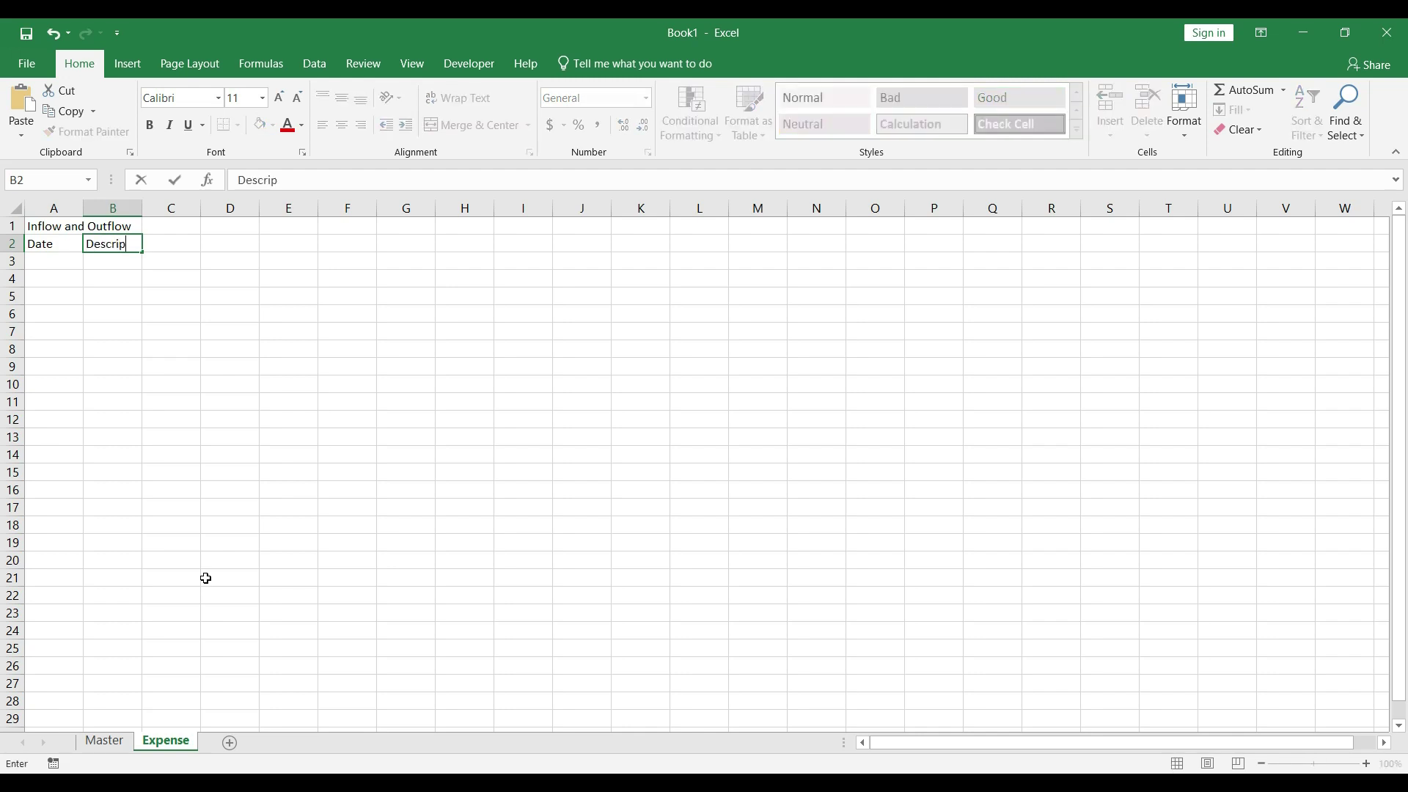
text(tion)
key(Tab)
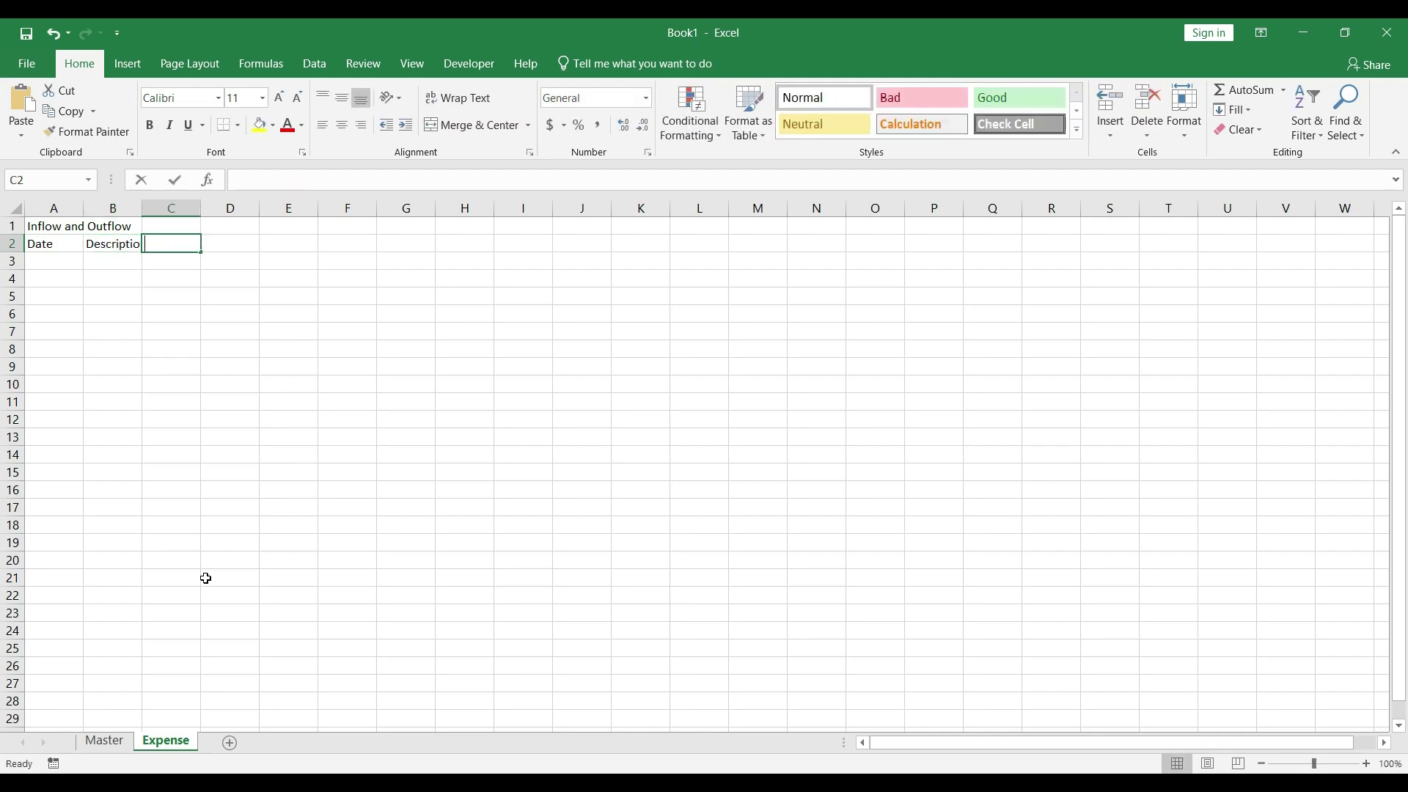
text(Category)
key(Tab)
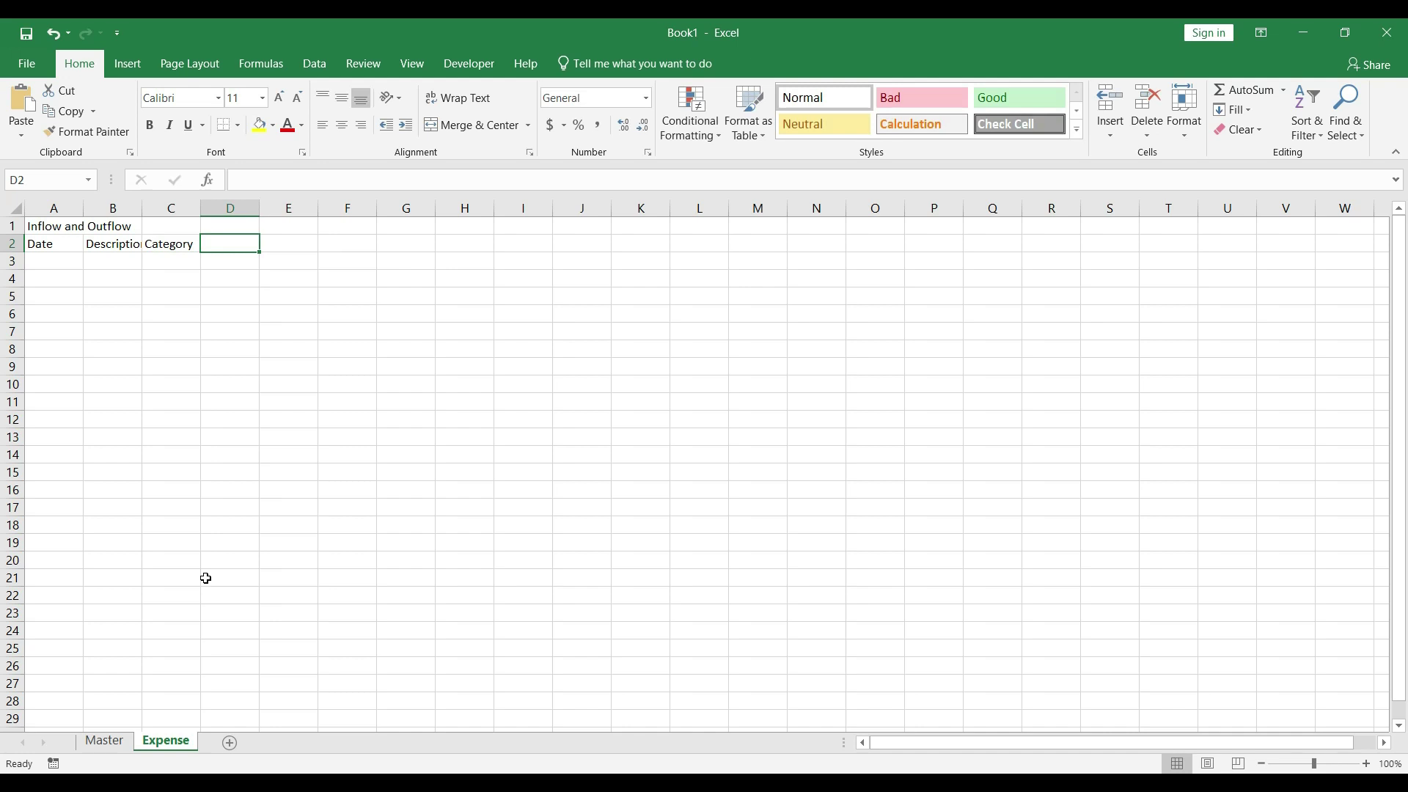
text(Deposits)
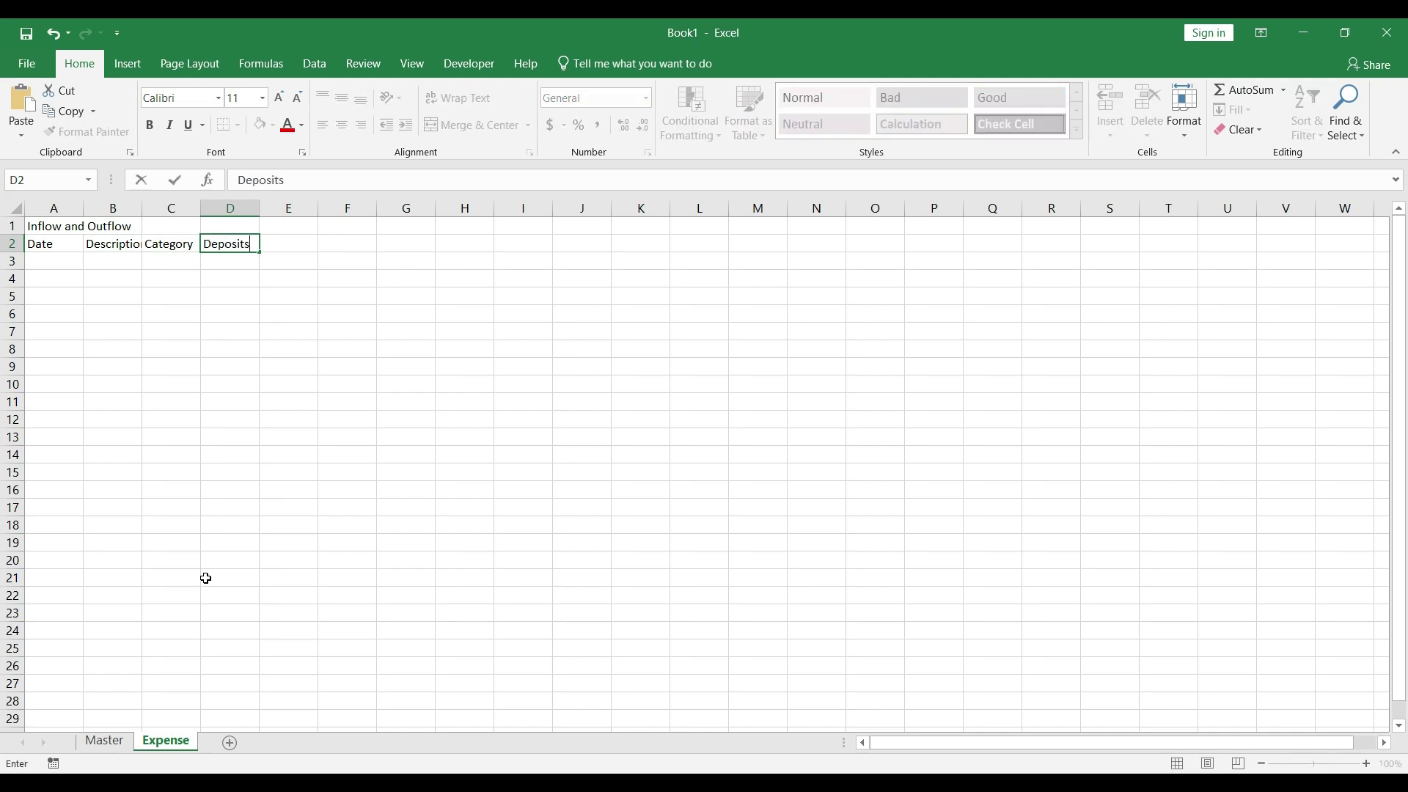
key(Tab)
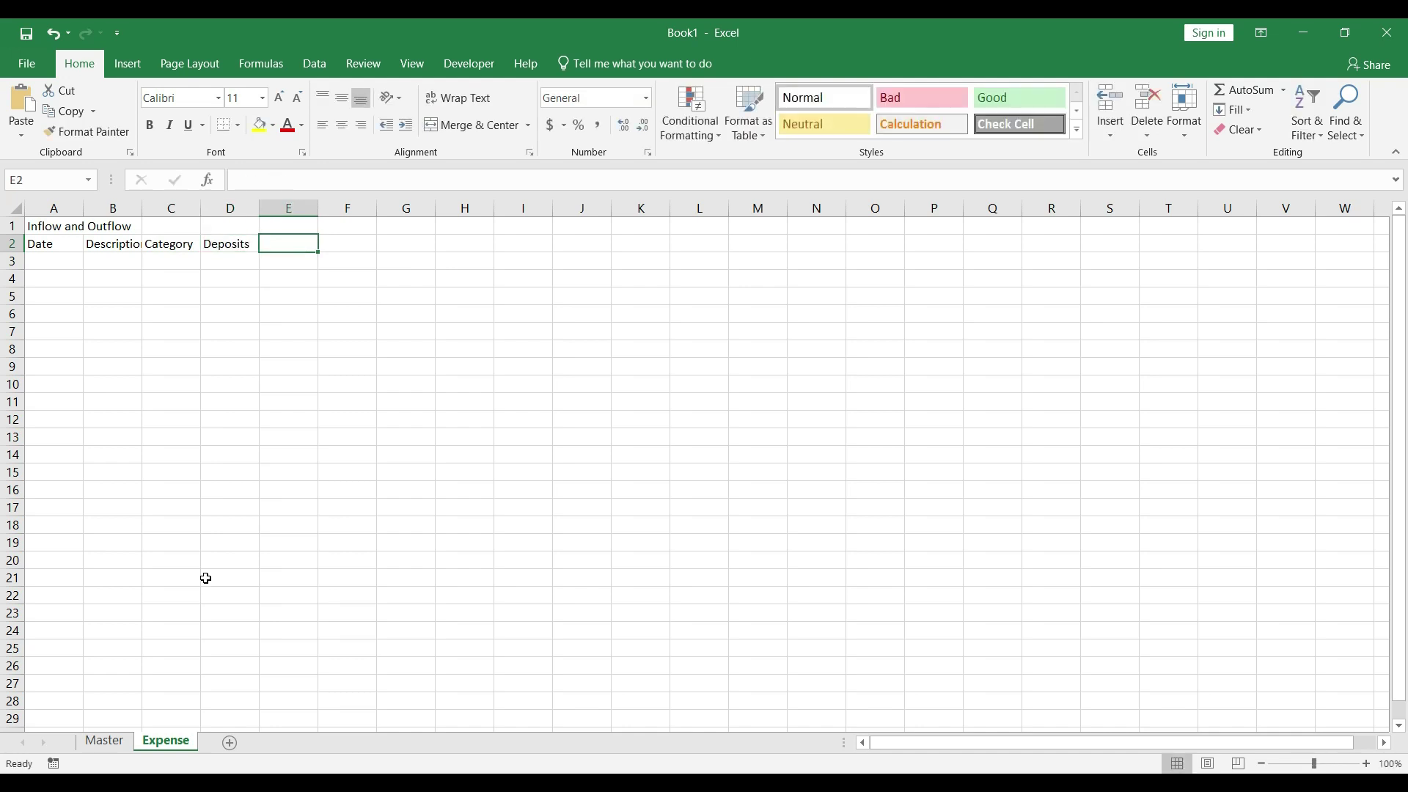
text(Withdrawal)
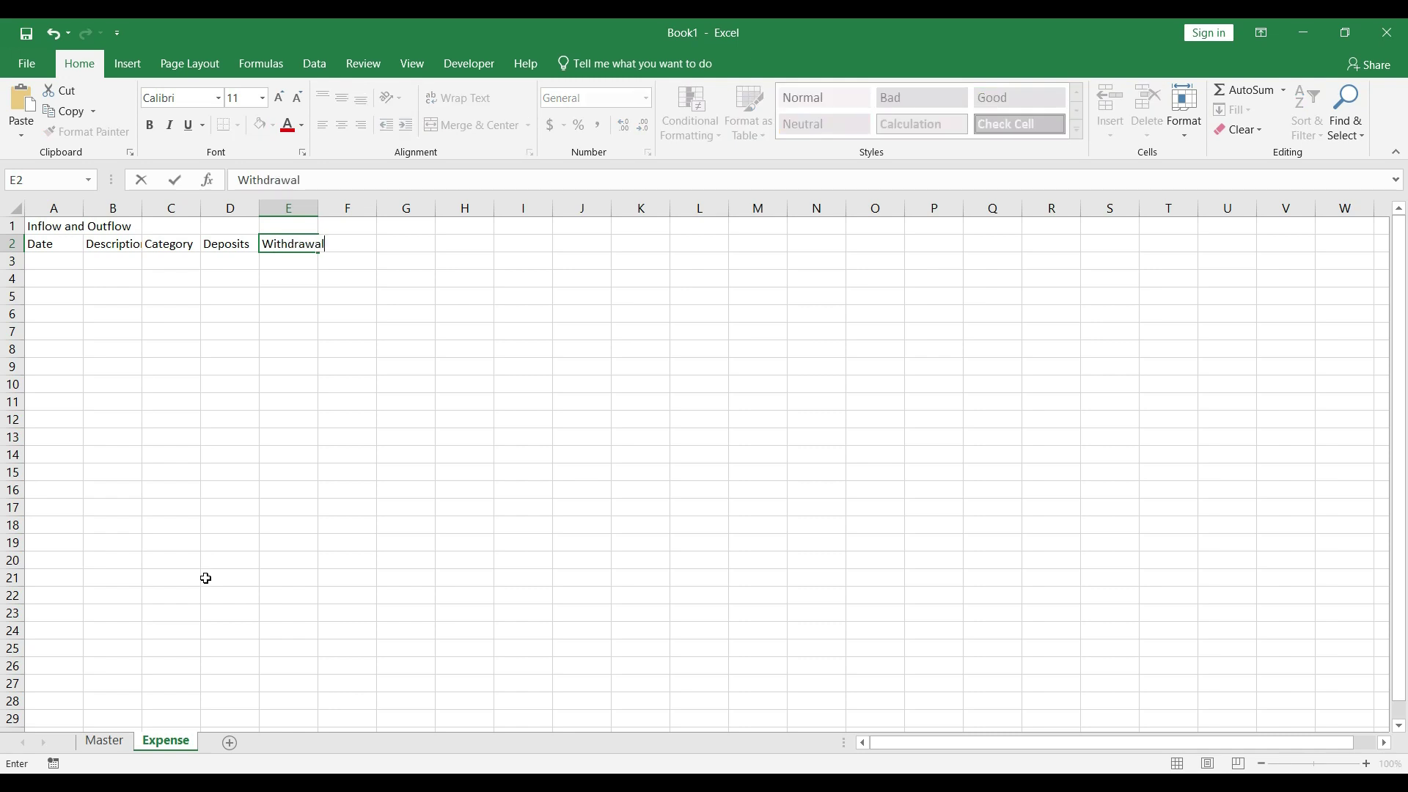
key(Return)
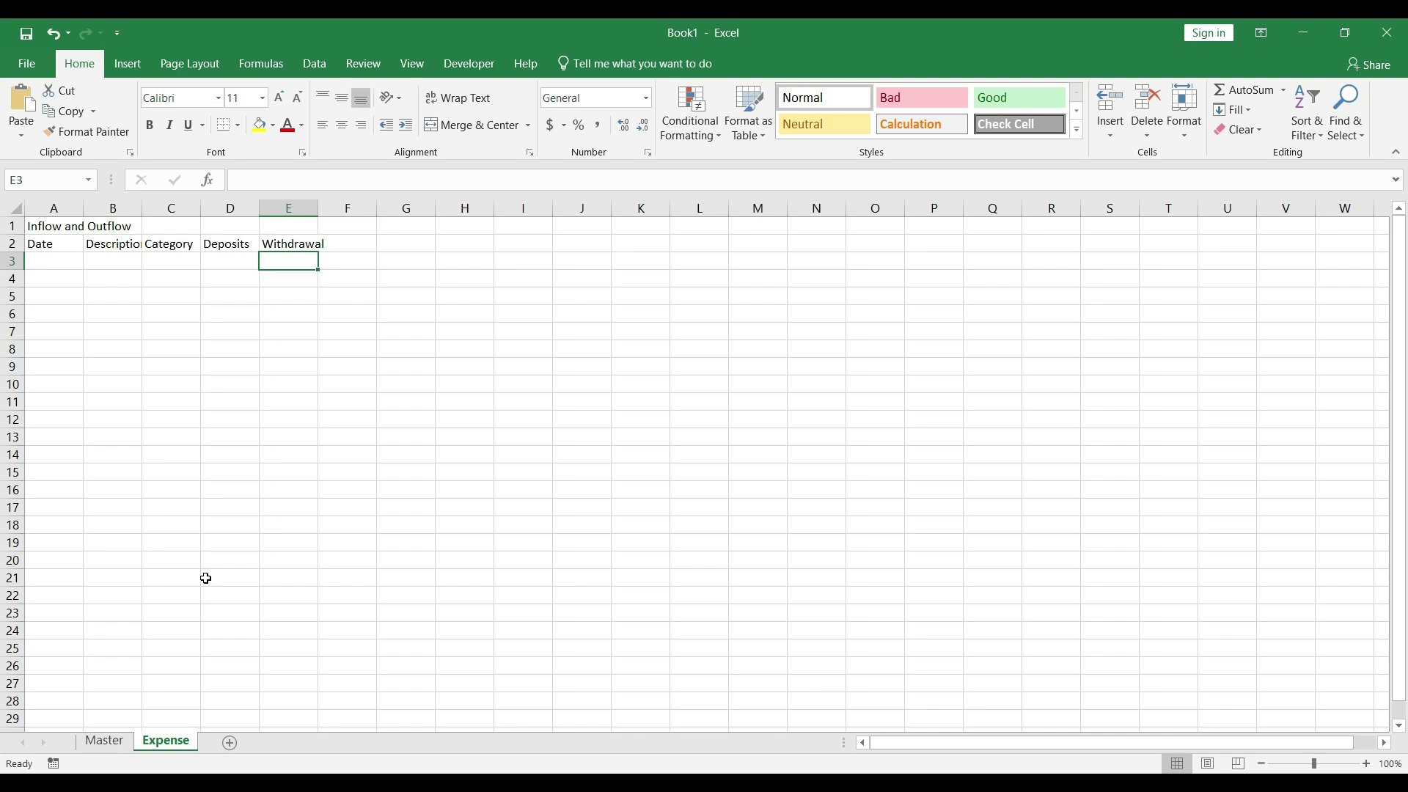
Select the five header cells A2:E2
key(Left)
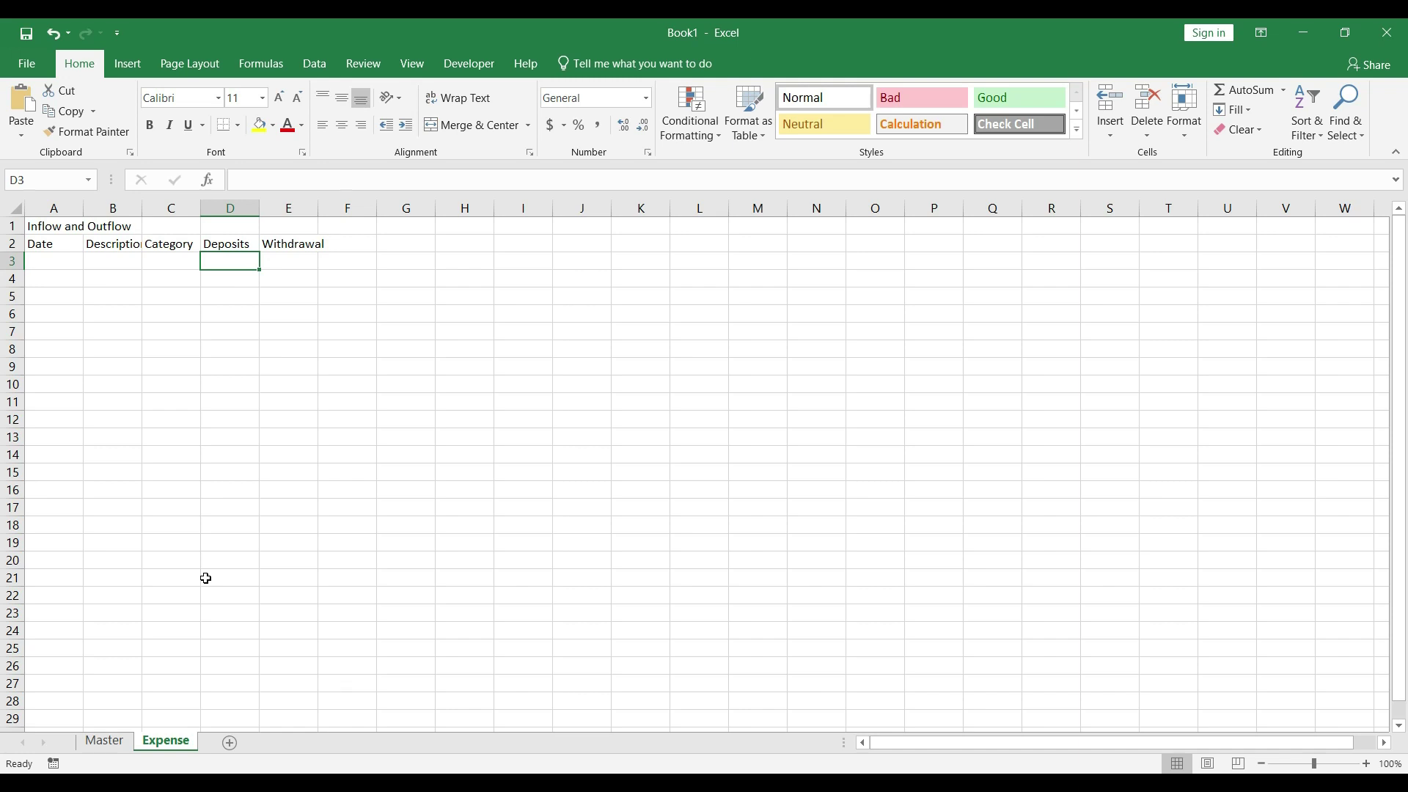
key(ctrl+z)
key(Up)
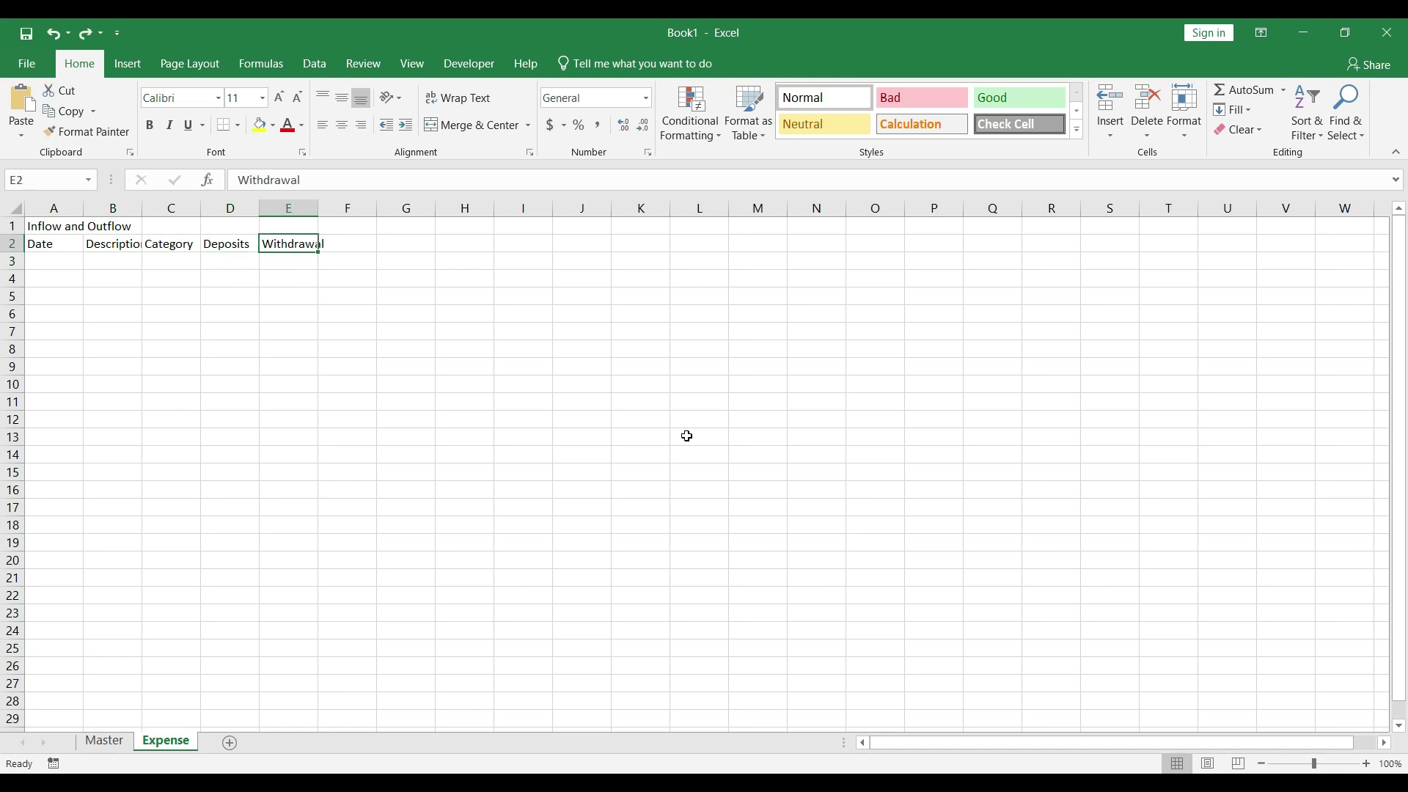
key(ctrl+shift+Left)
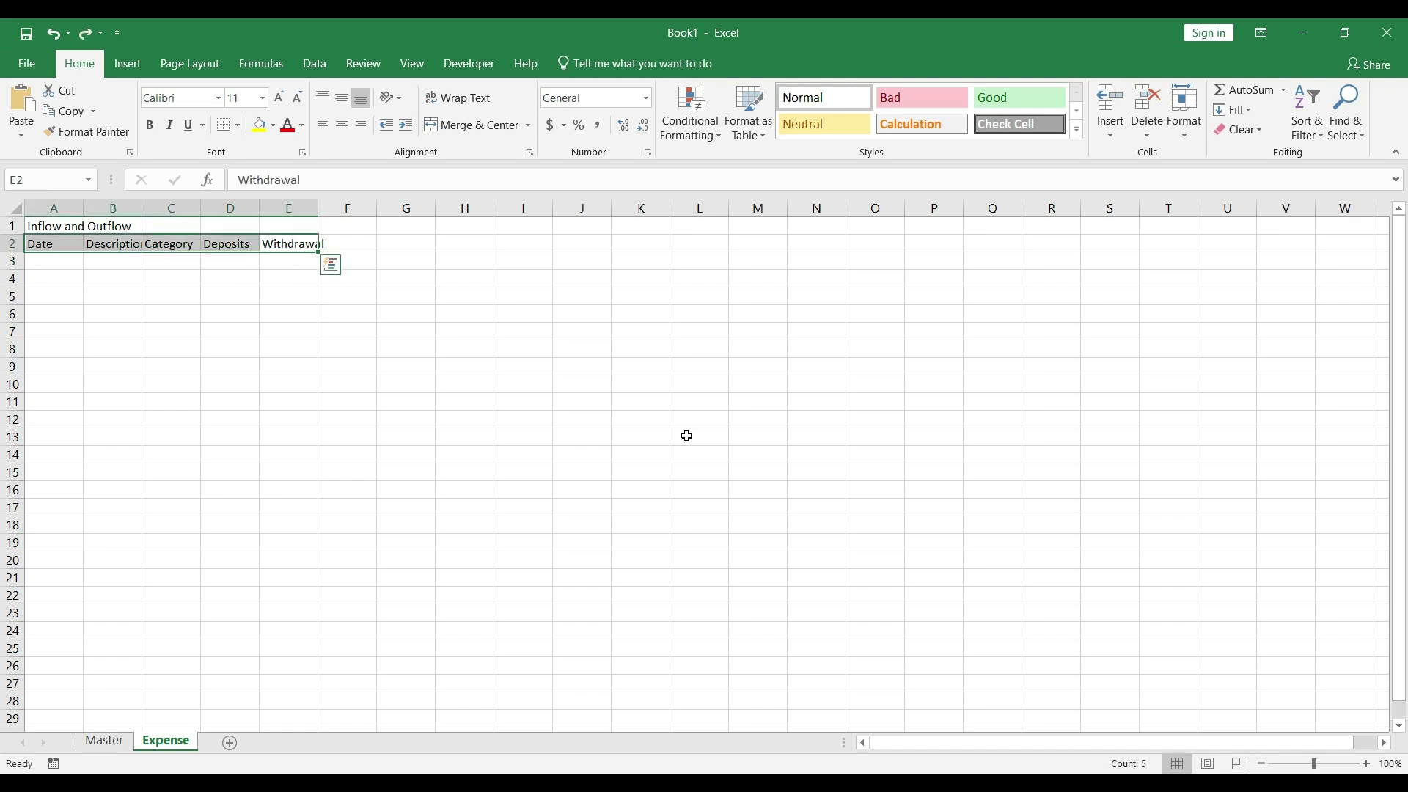
Format A2:E2 as a table in the first Medium black style with headers and no filter buttons
click(749, 128)
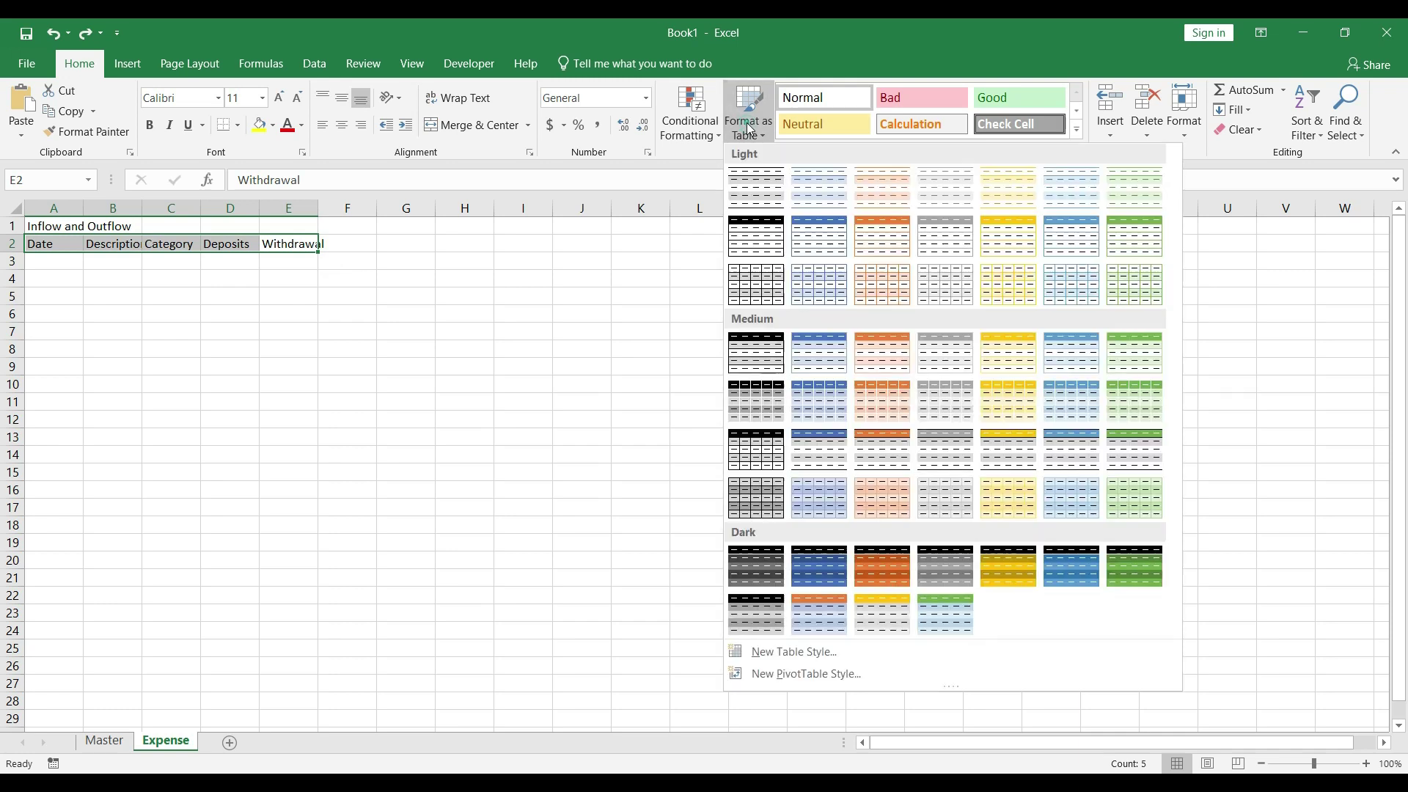
click(756, 353)
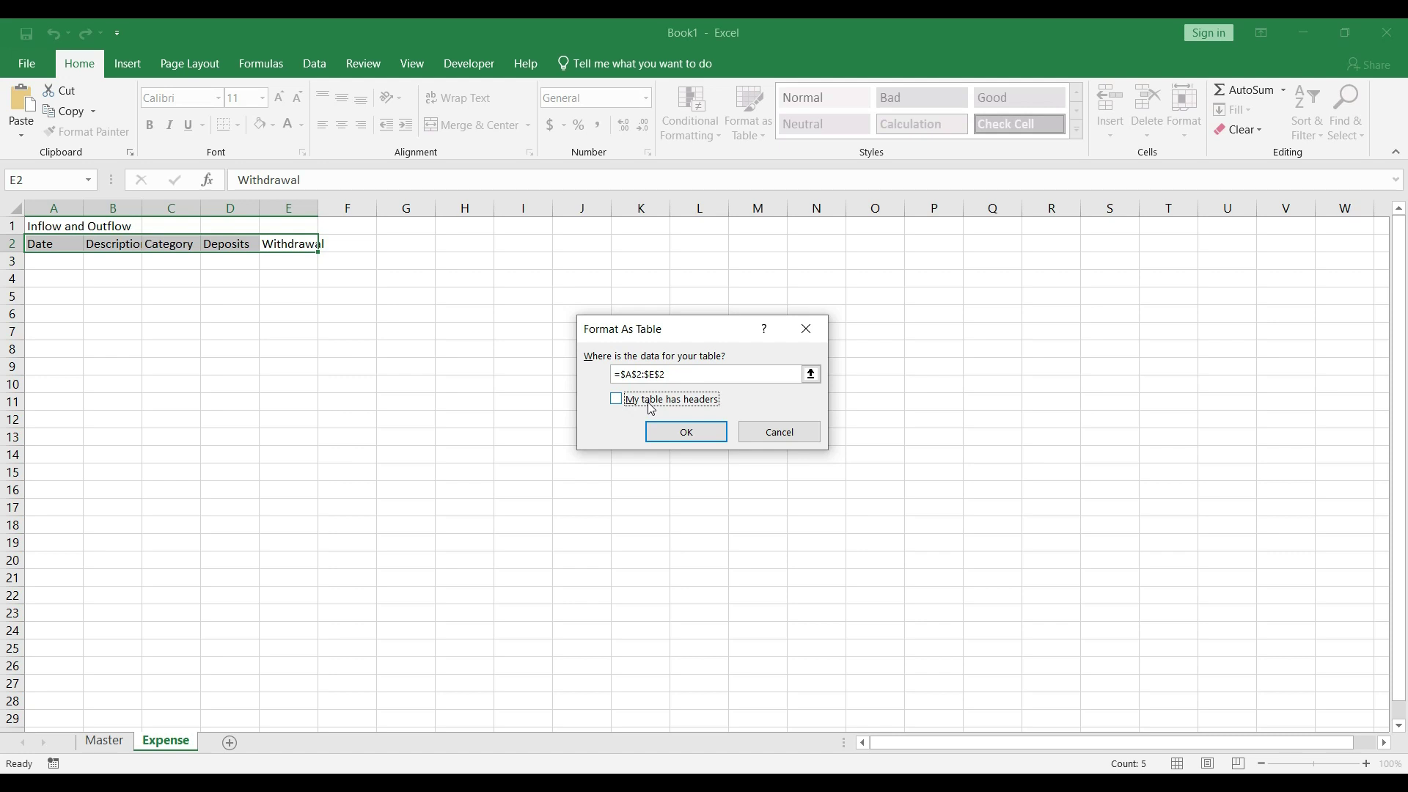
click(650, 403)
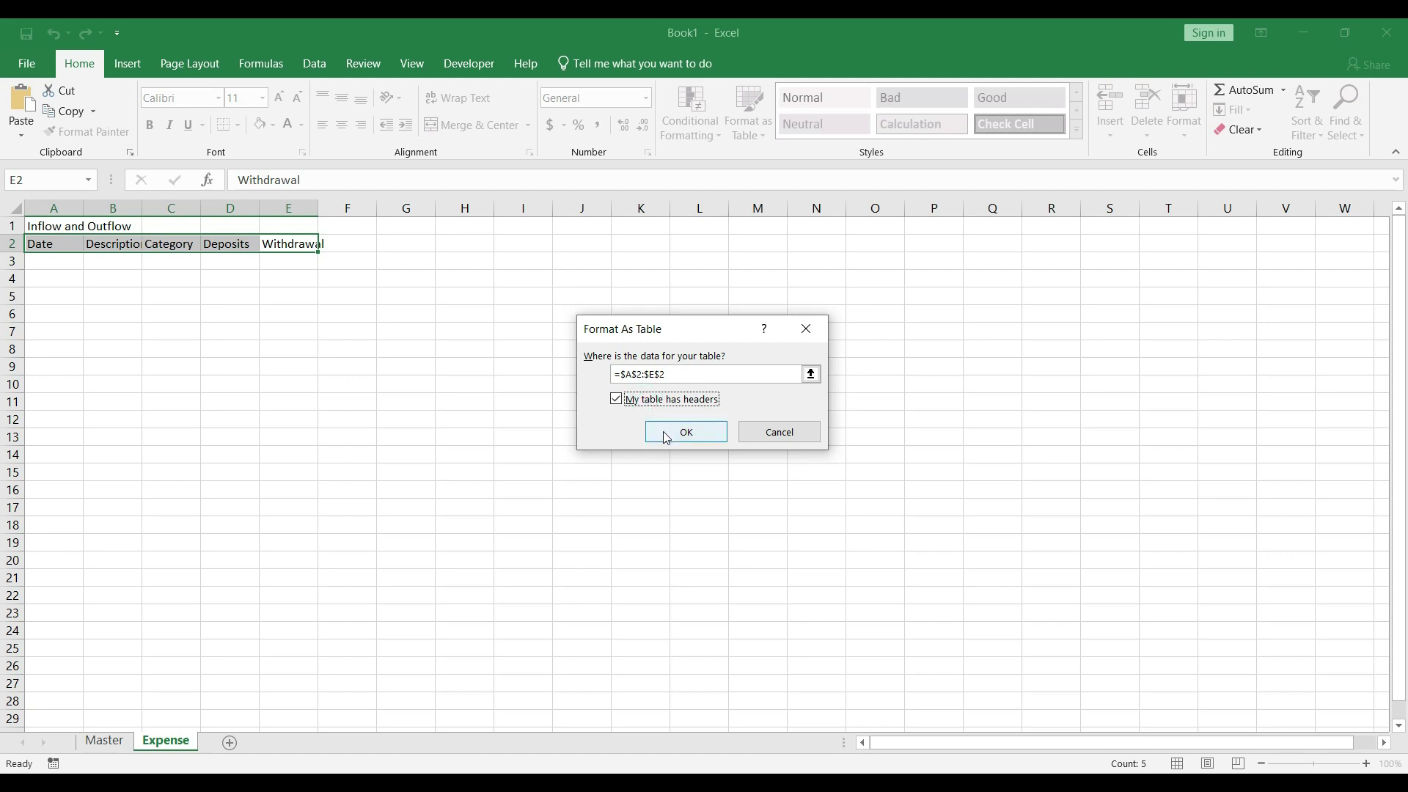
click(666, 437)
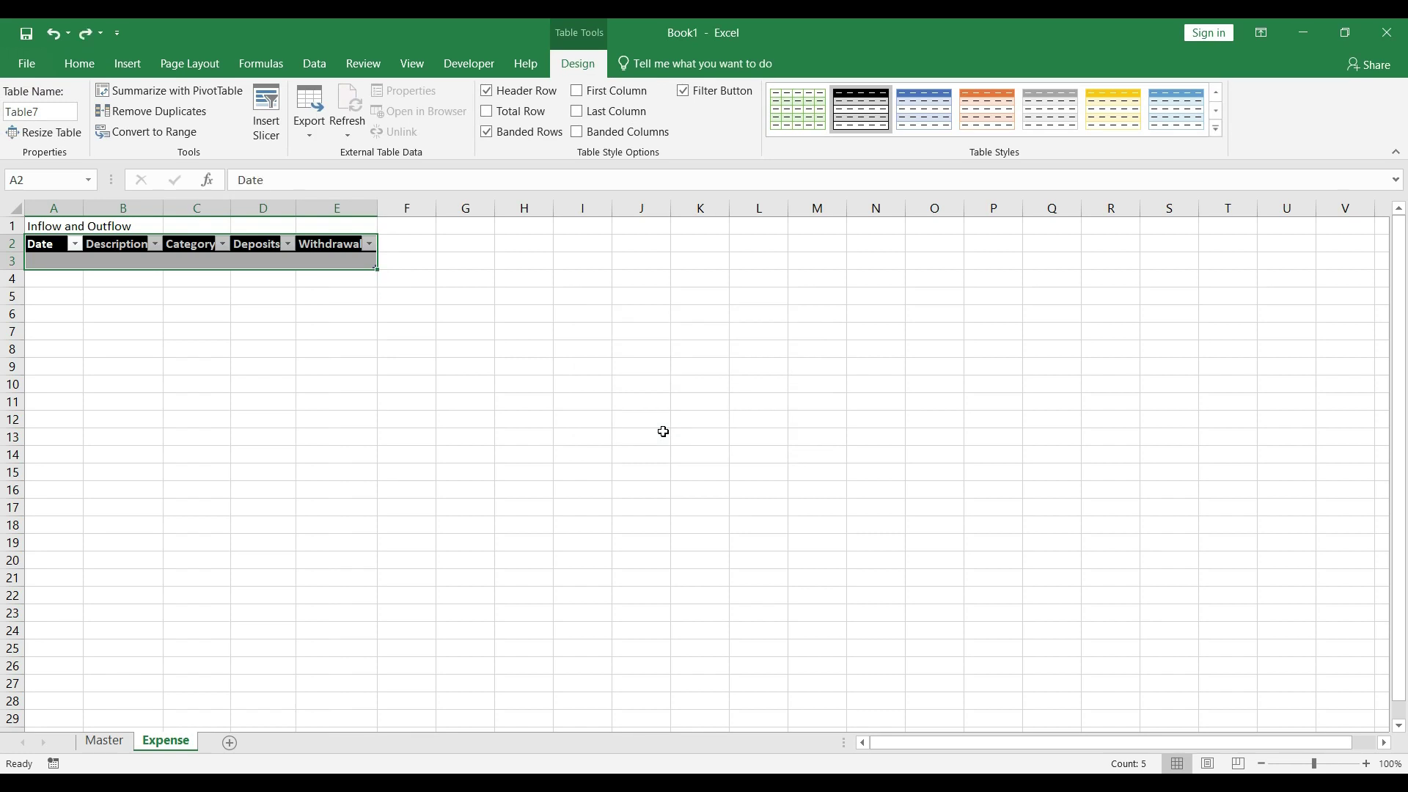
key(alt)
key(d)
key(f)
key(f)
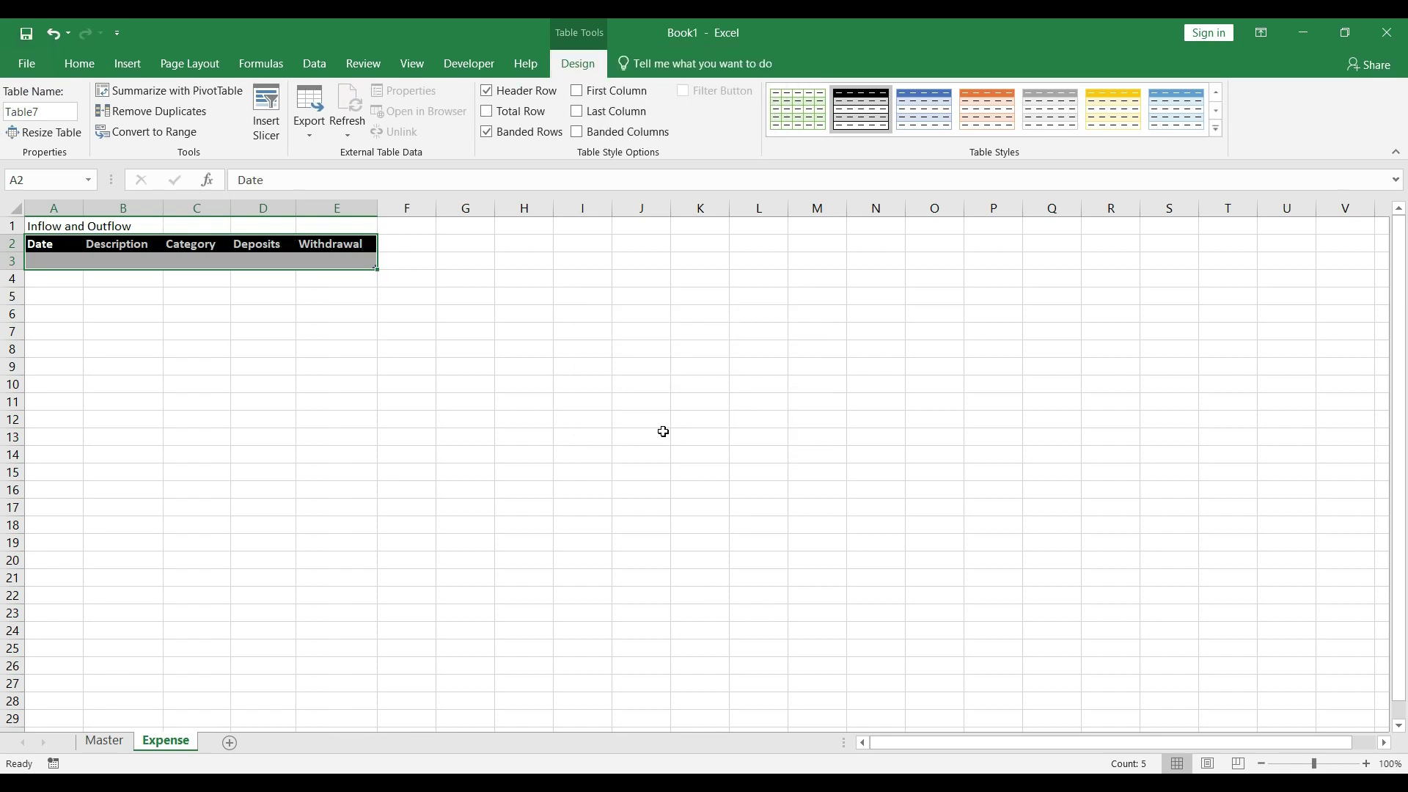
key(Down)
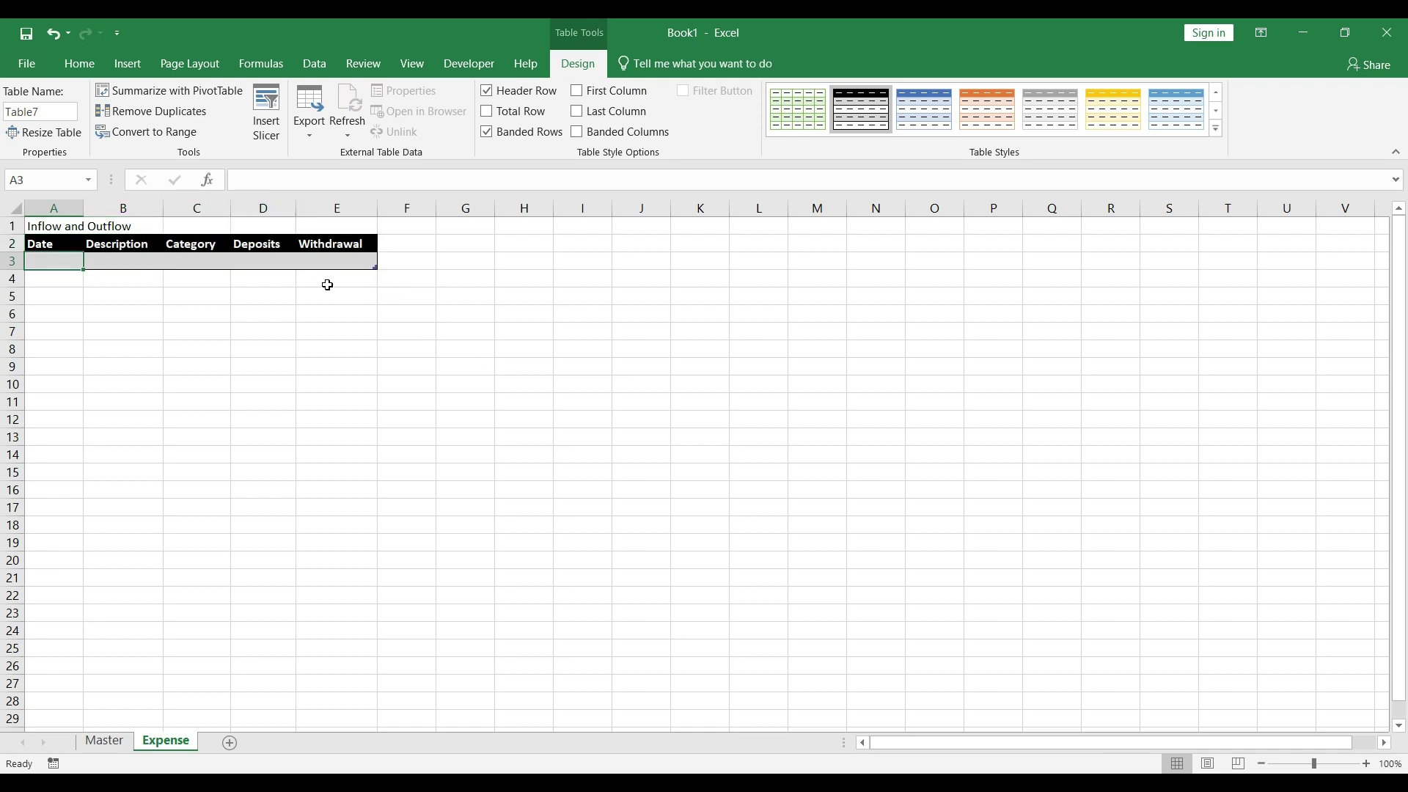
Enter a 1/1/2023 Duke Energy row with a withdrawal of 36
text(1-1-20)
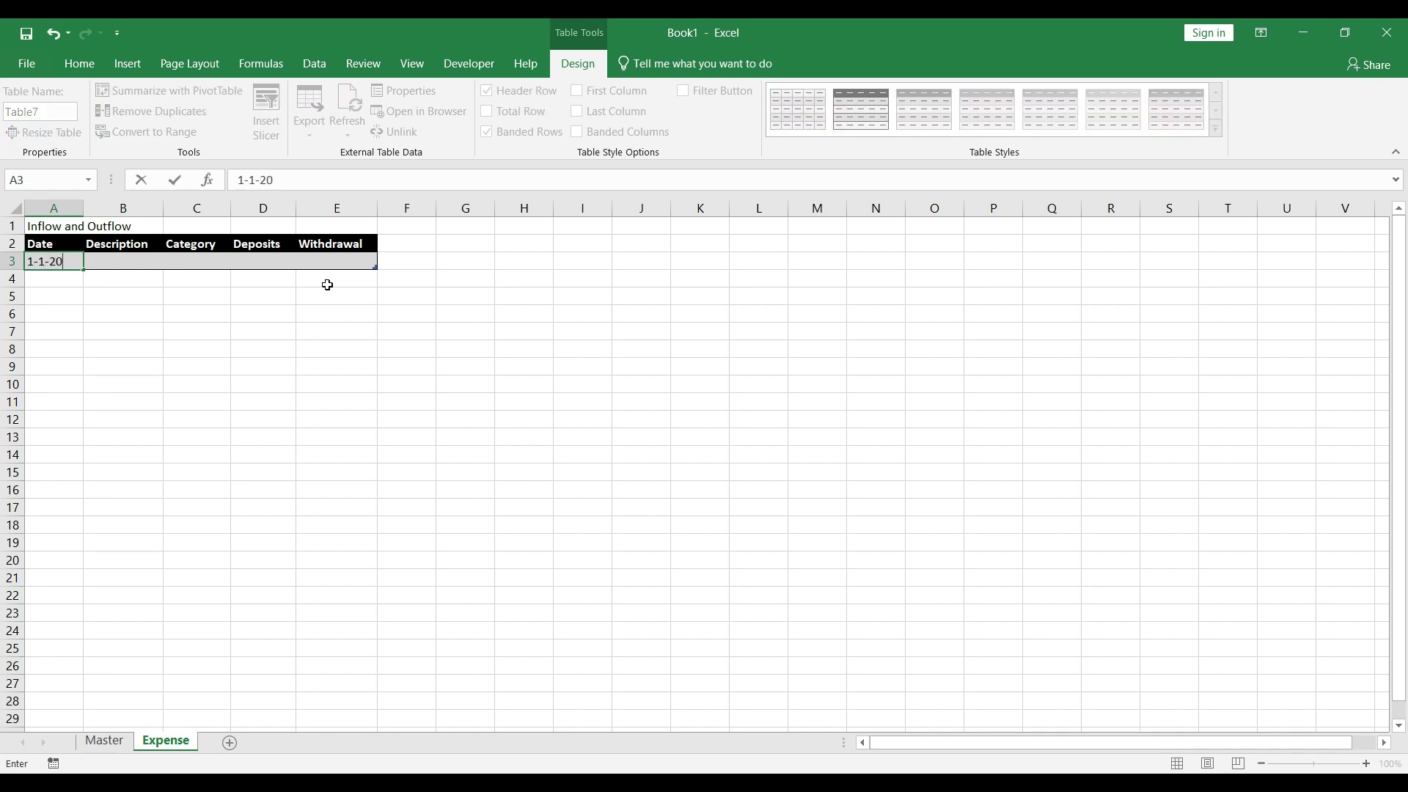
text(23)
key(Tab)
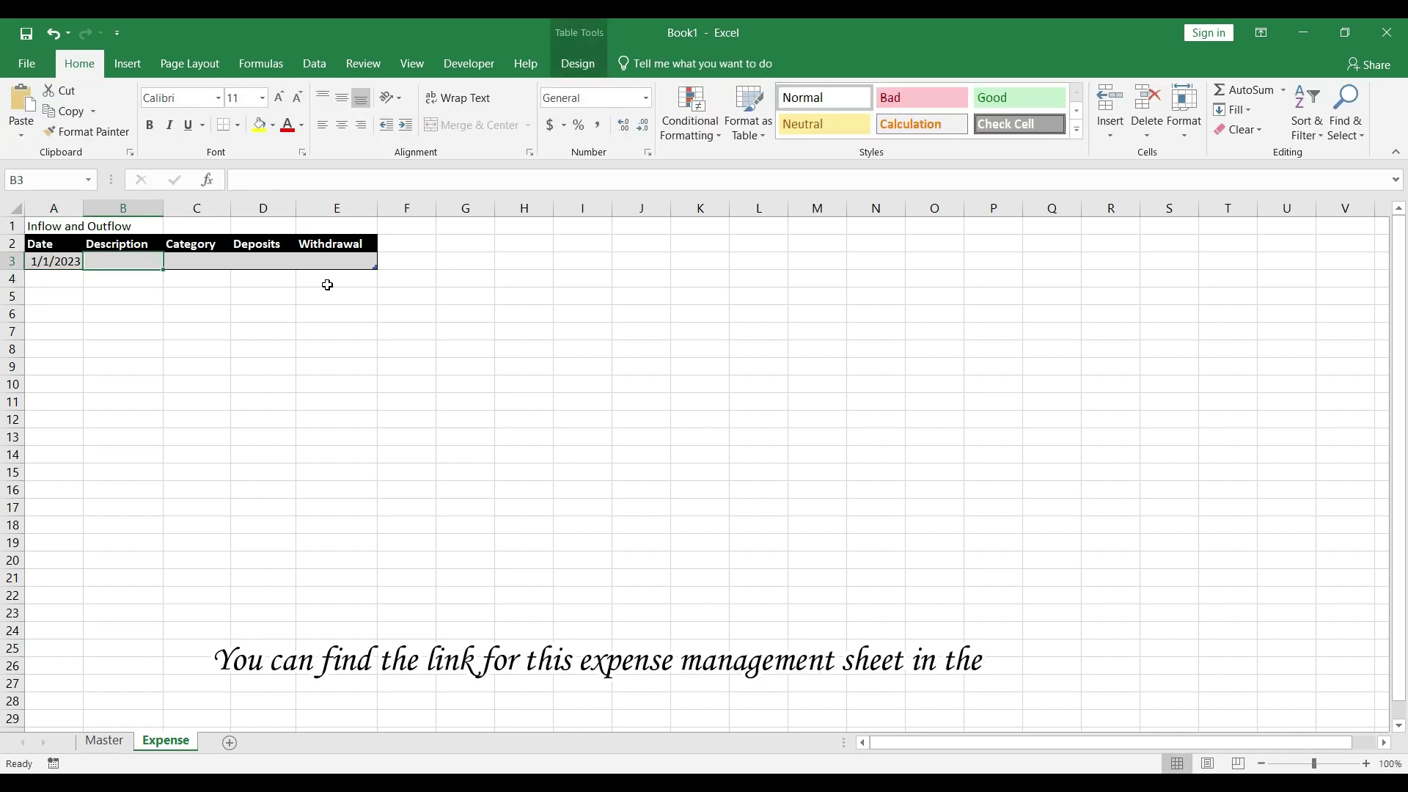
text(Duke Energy)
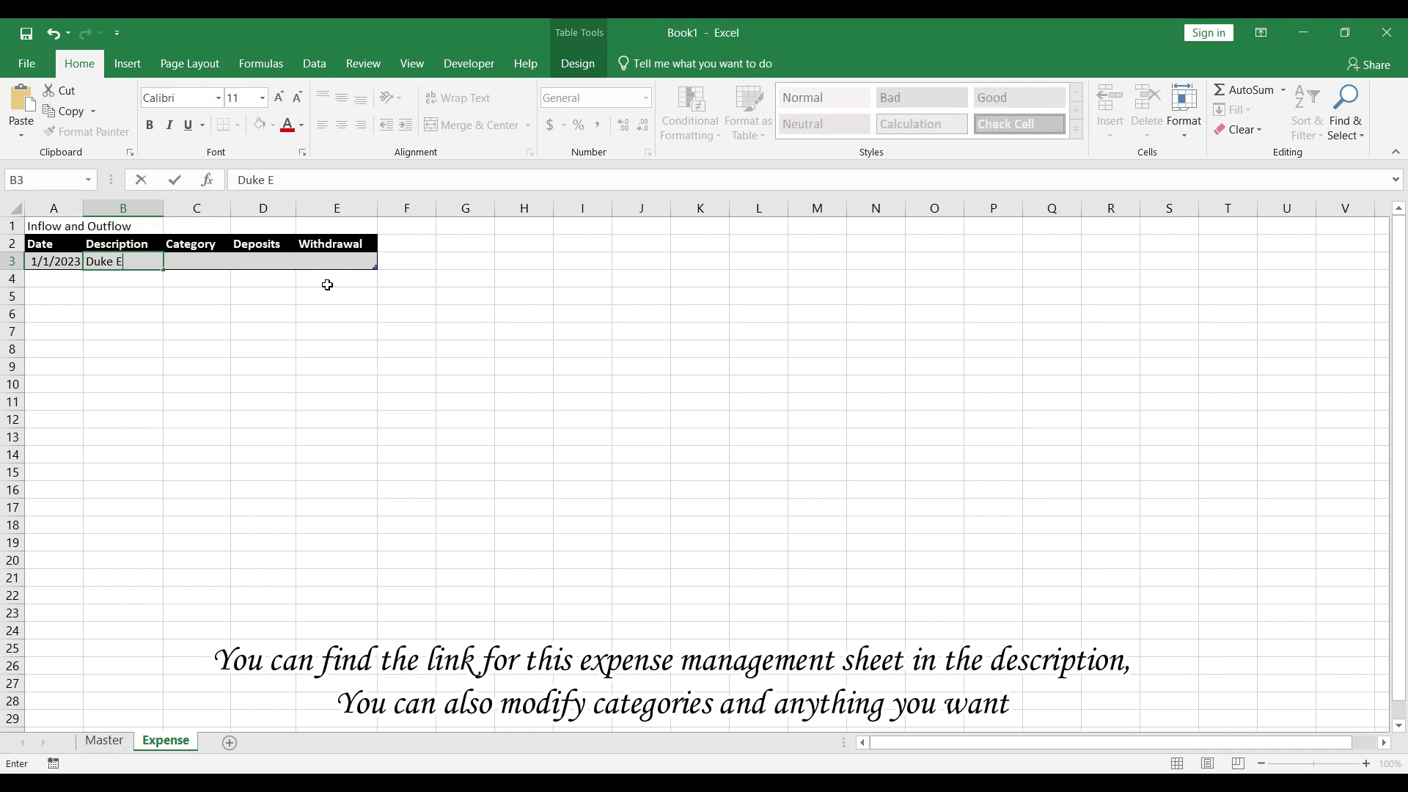
key(Tab)
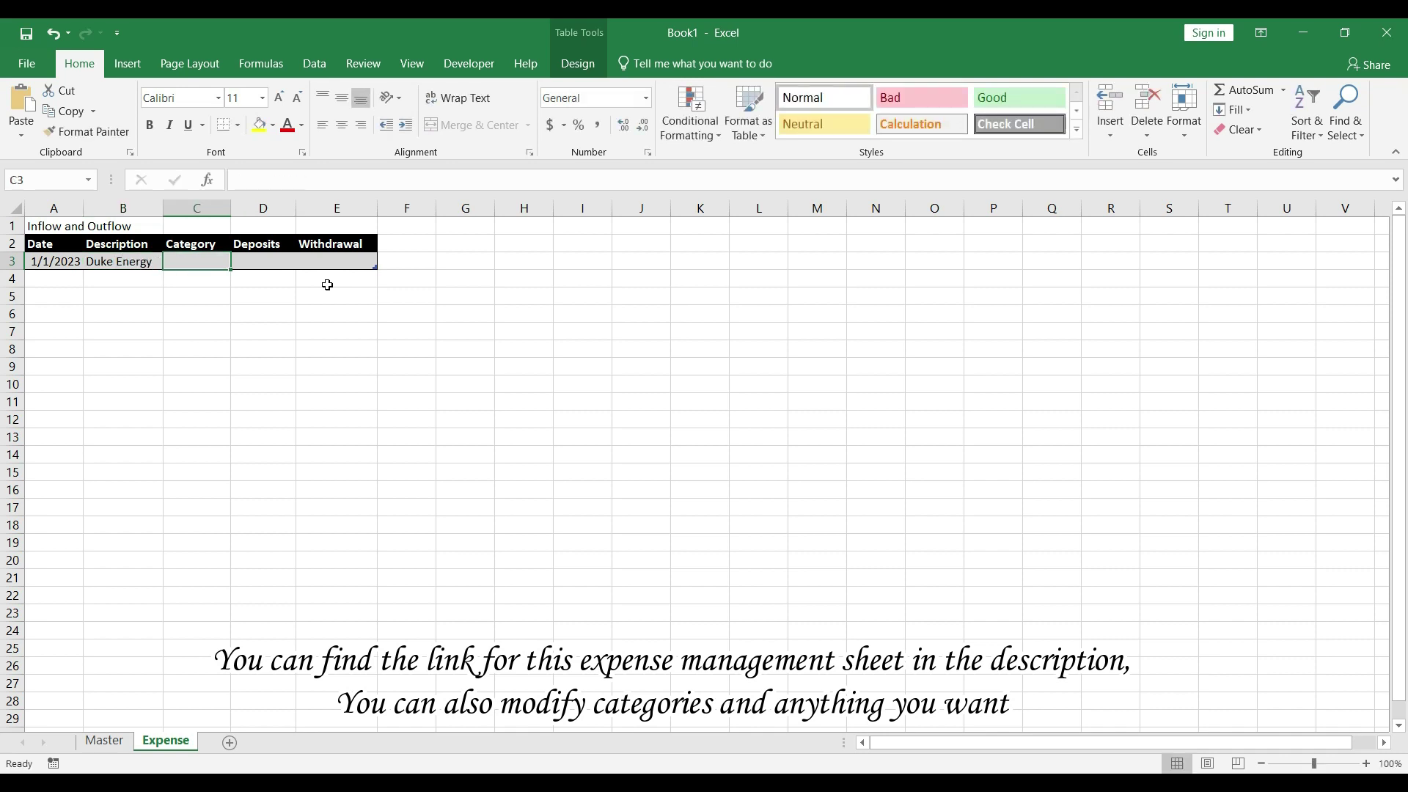
key(Tab)
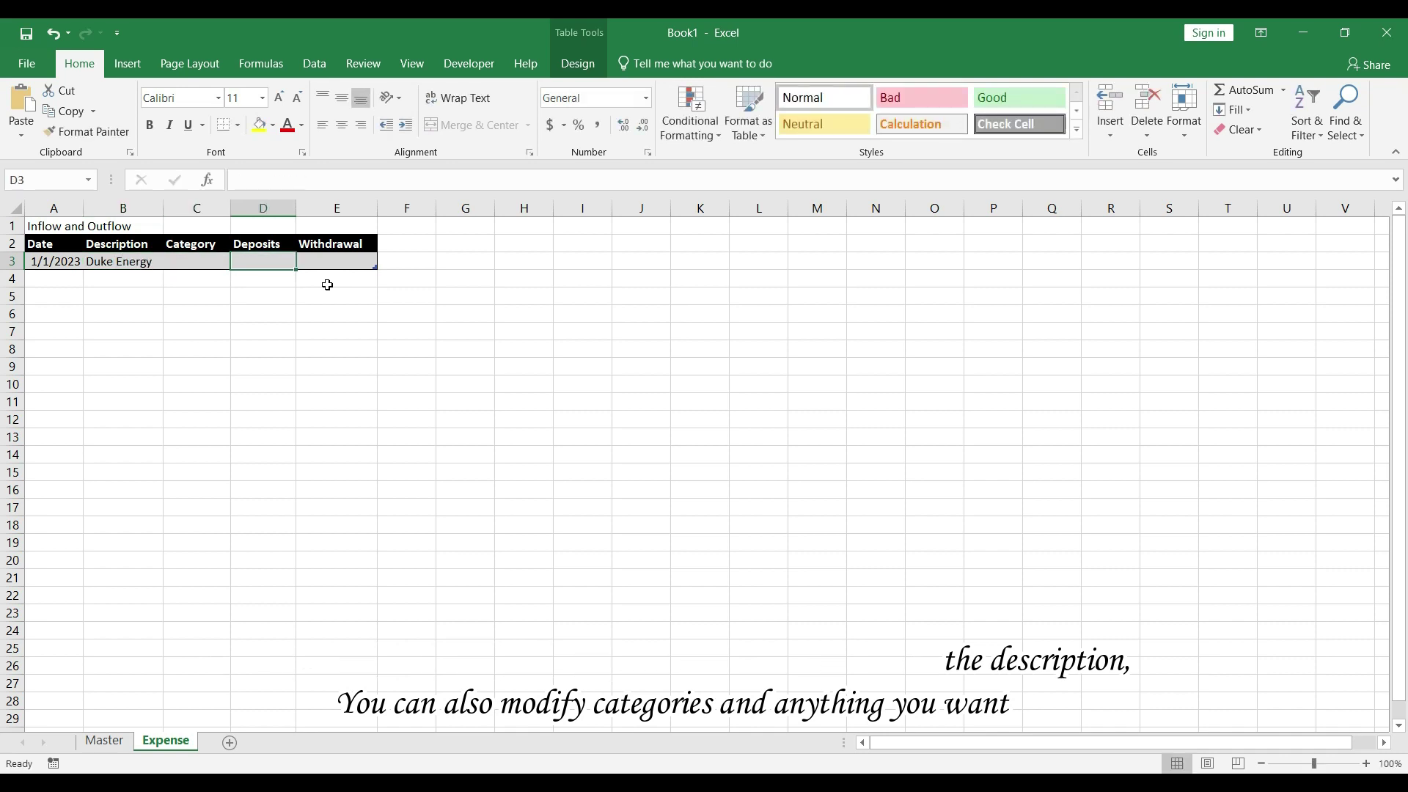
key(Tab)
text(3)
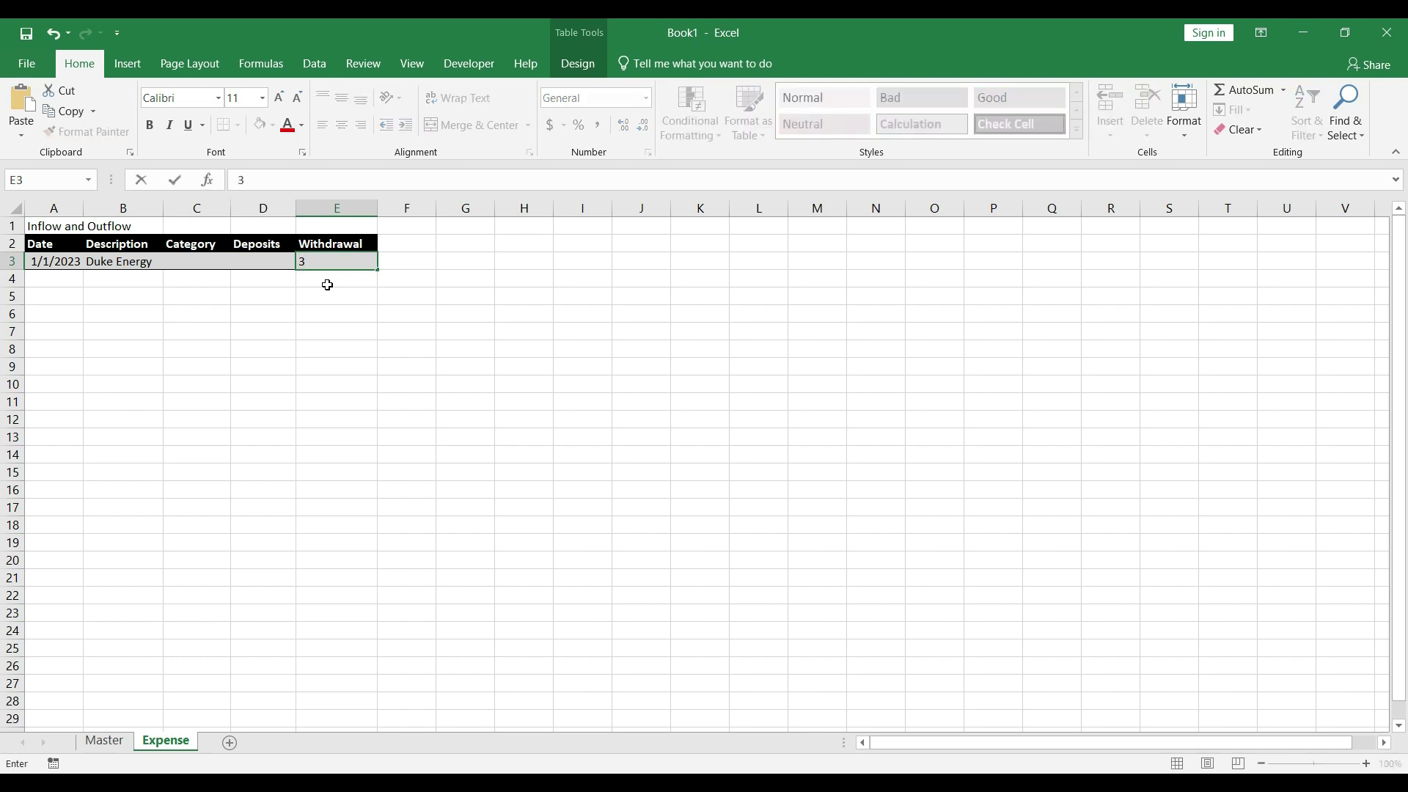
text(6)
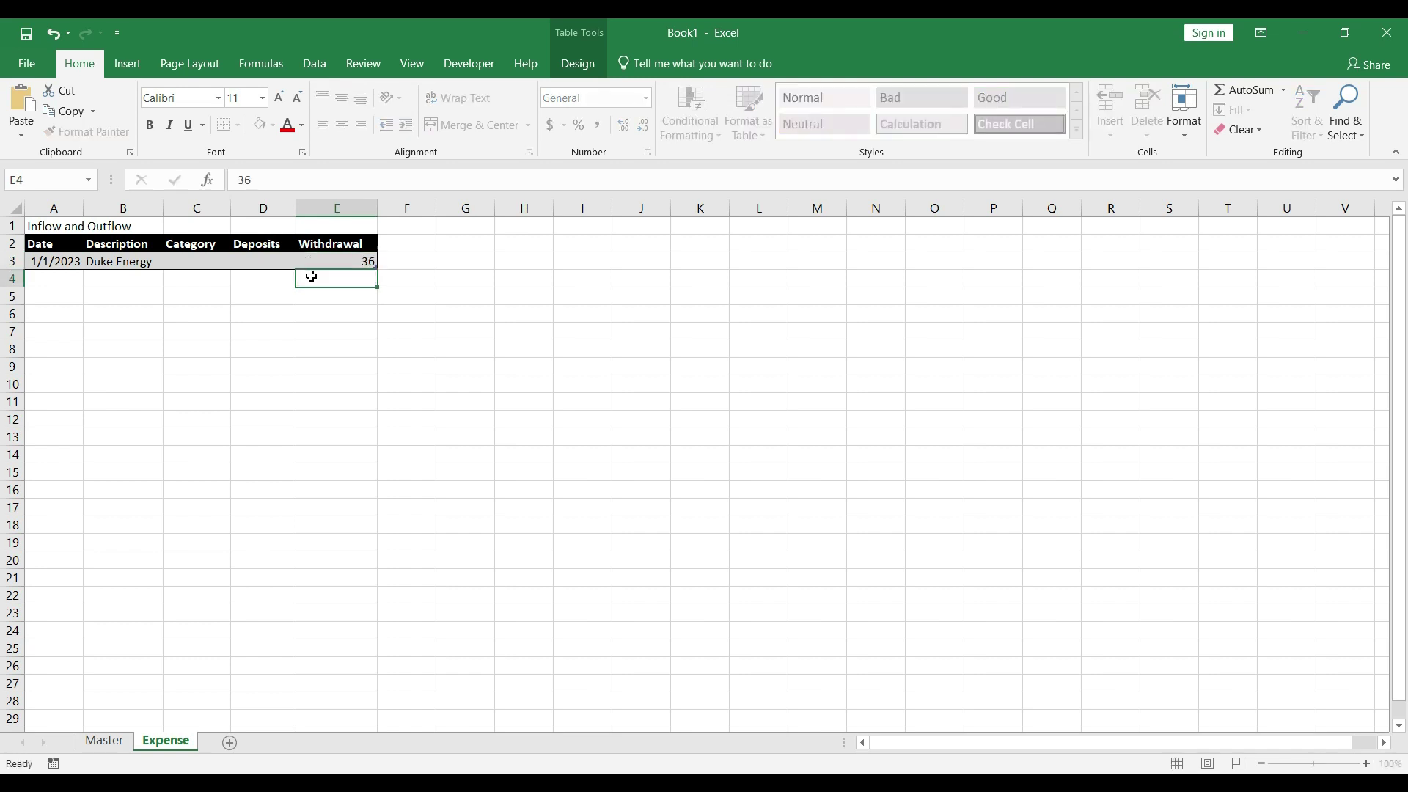
click(311, 278)
Add a T-Mobile row with the copied 1/1/2023 date and a withdrawal of 48
key(Left)
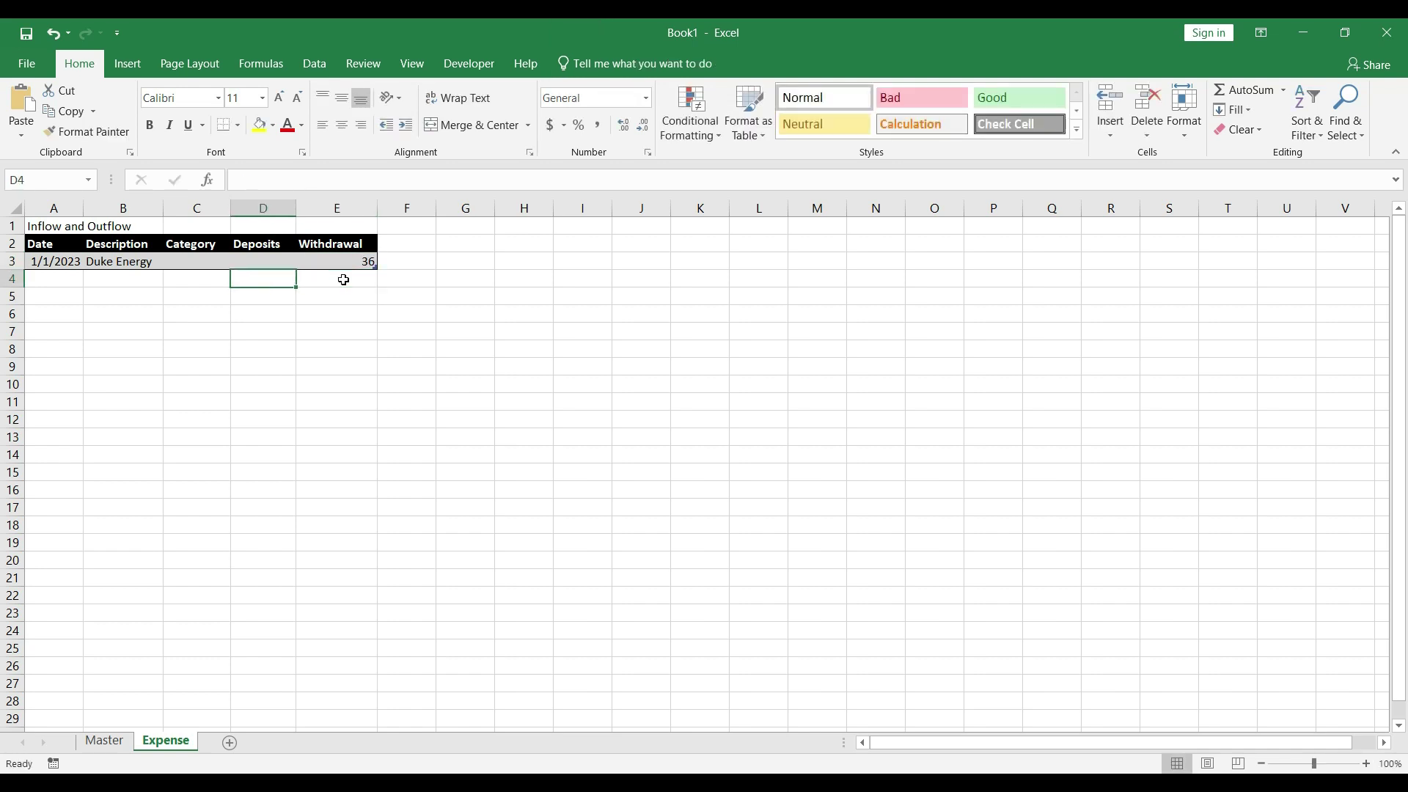
key(Left)
key(Left)
key(Left)
key(Up)
key(ctrl+c)
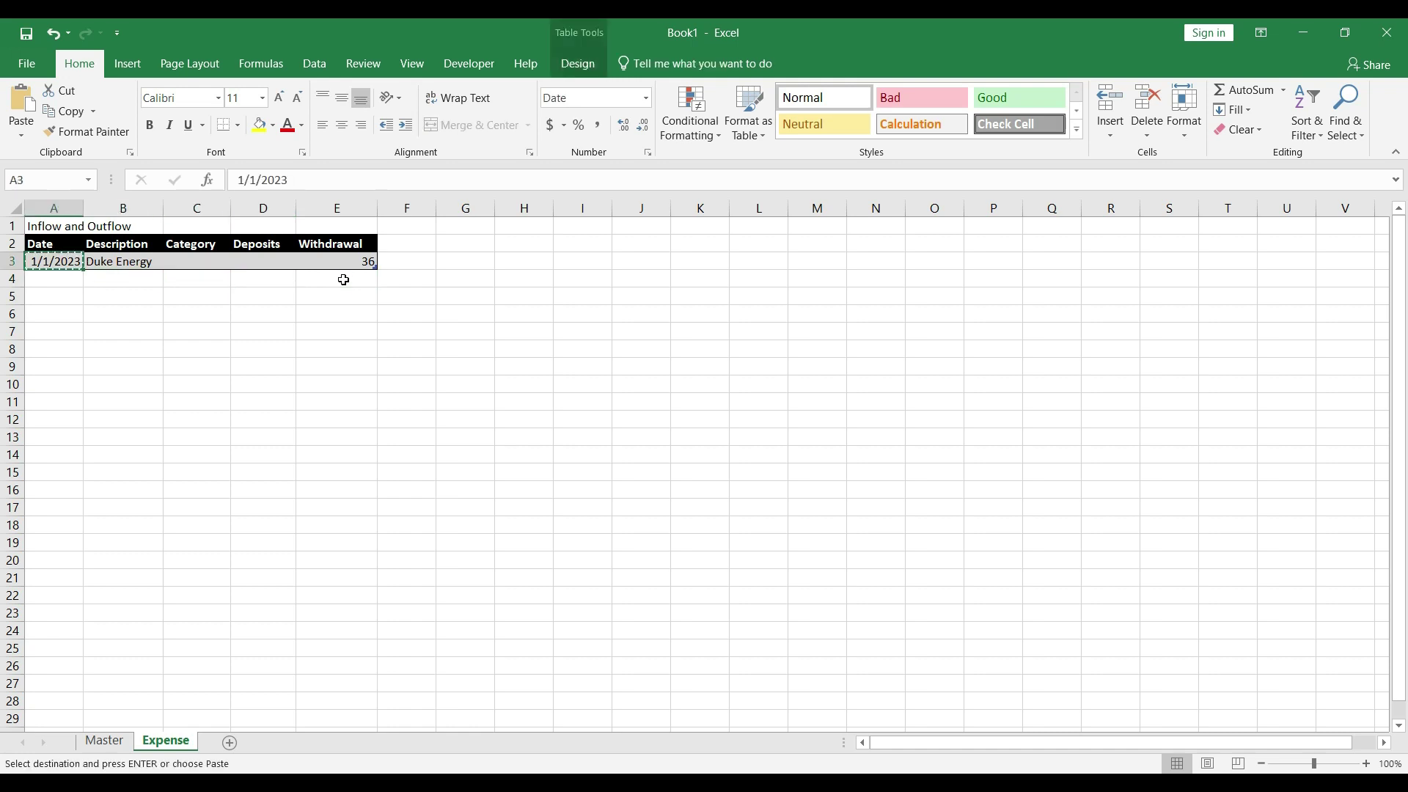
key(Down)
key(ctrl+v)
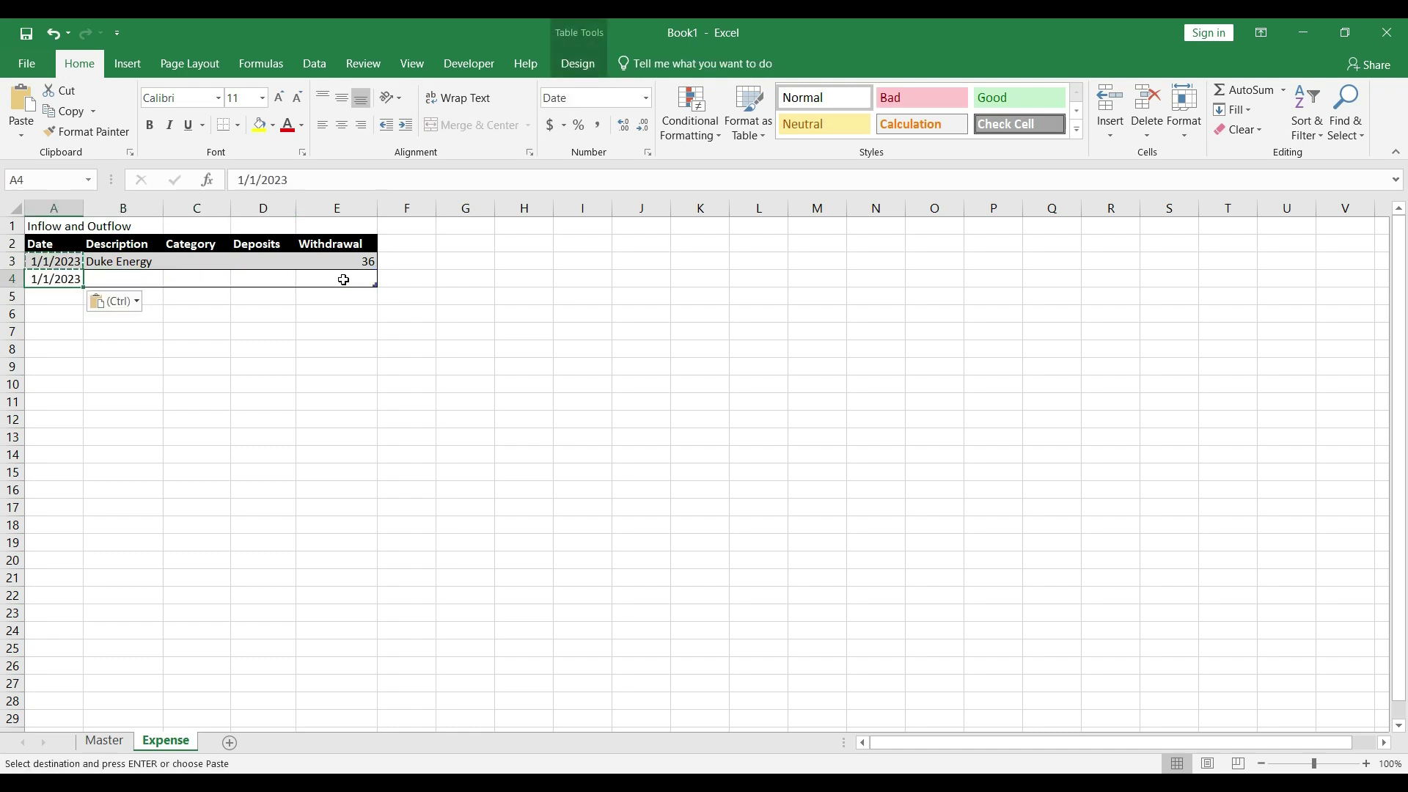
key(Tab)
text(T)
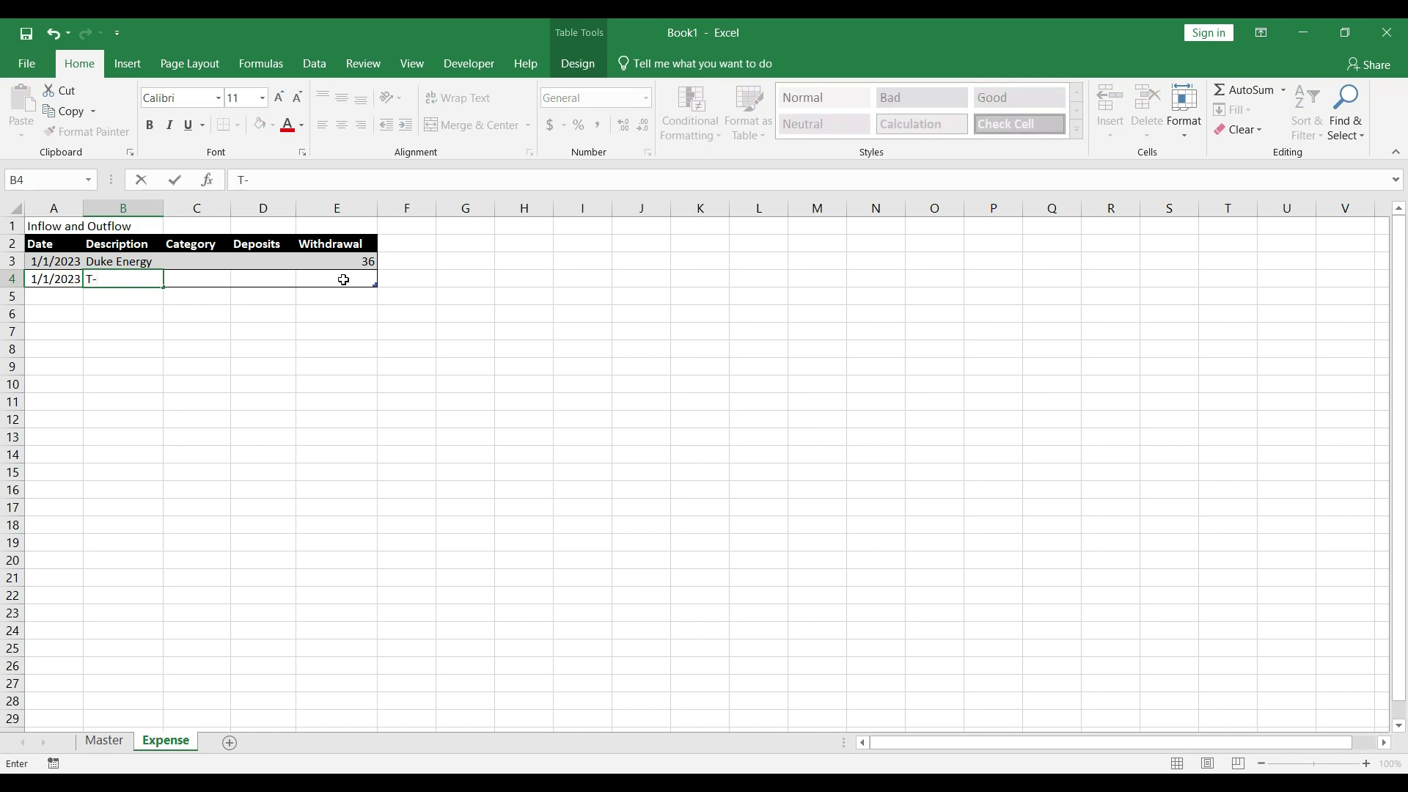
text(-Mobile)
key(Tab)
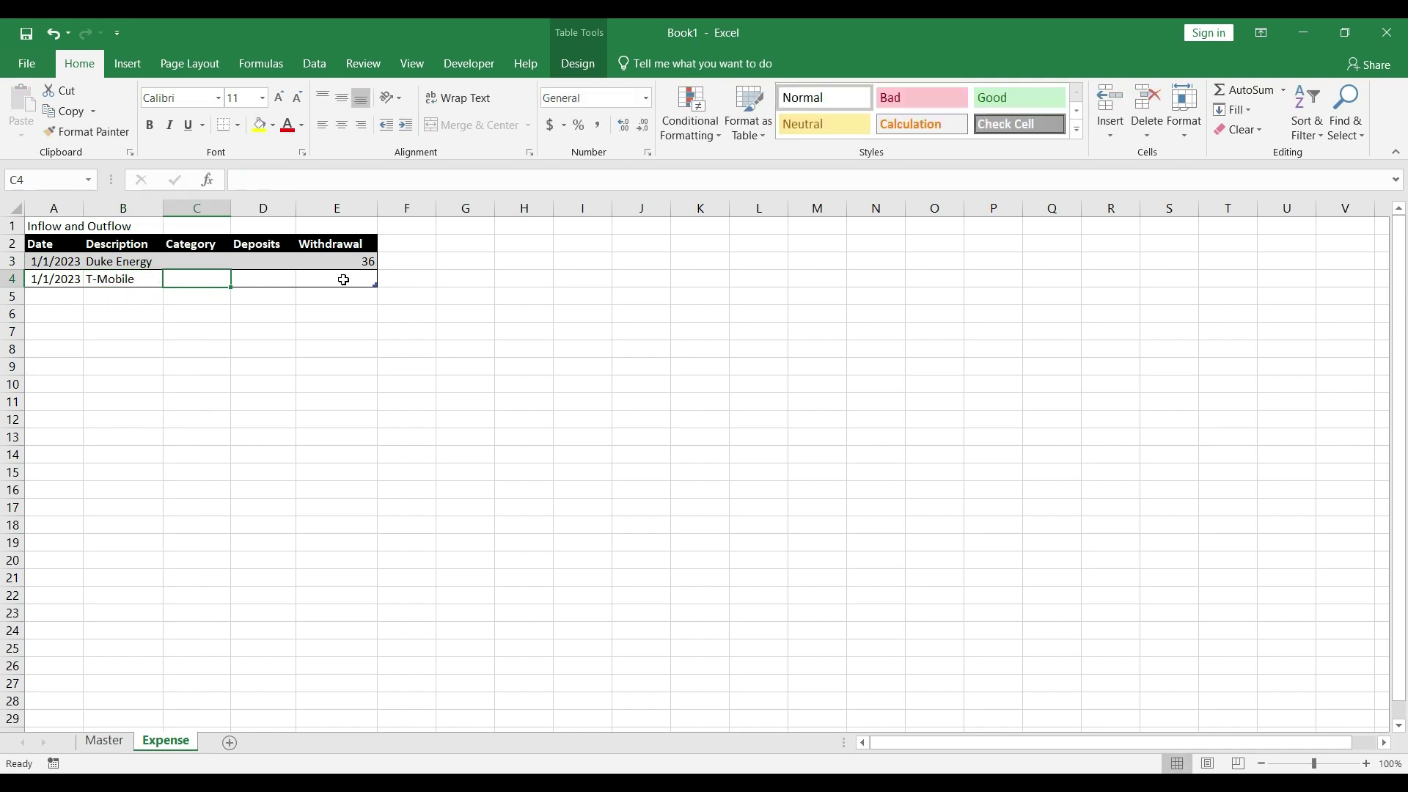
click(343, 279)
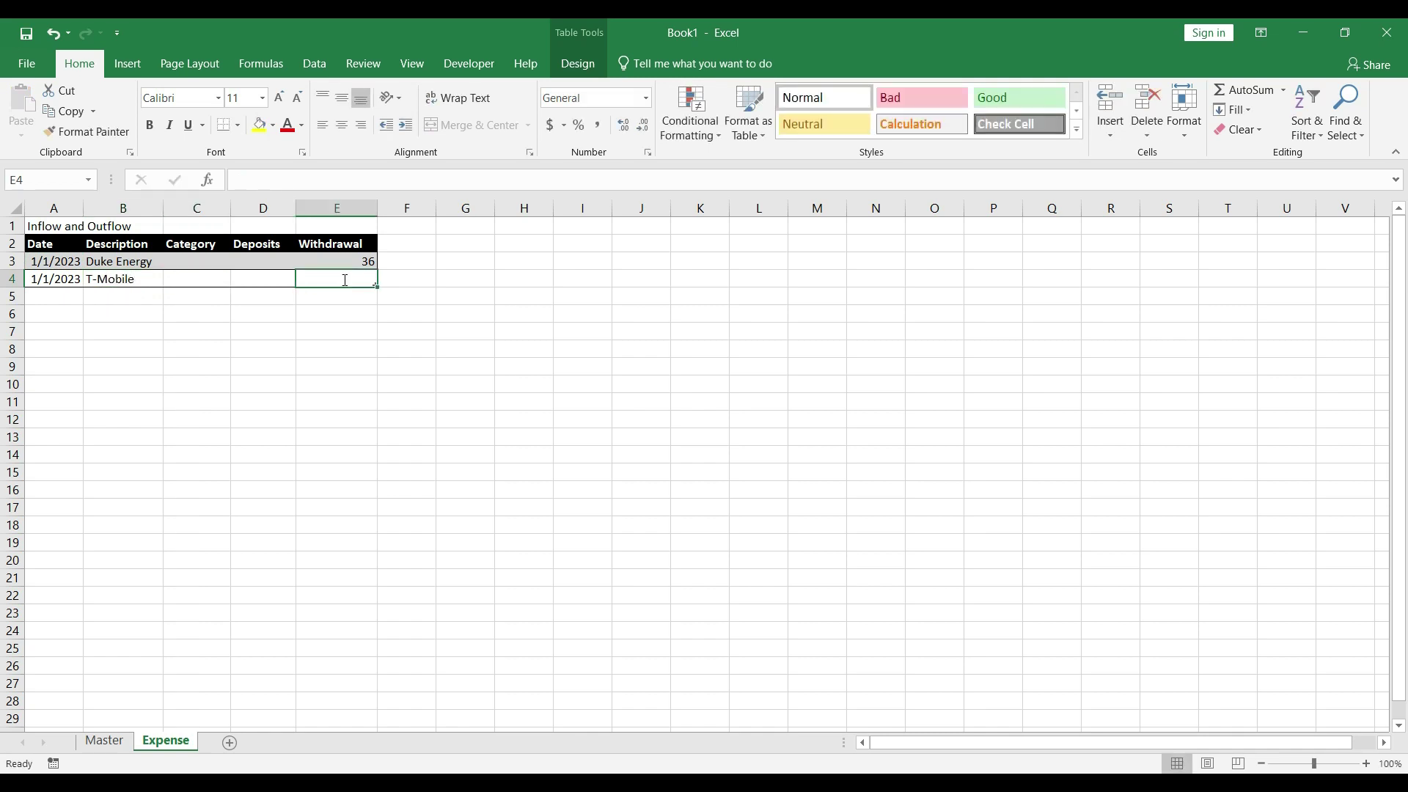
text(48)
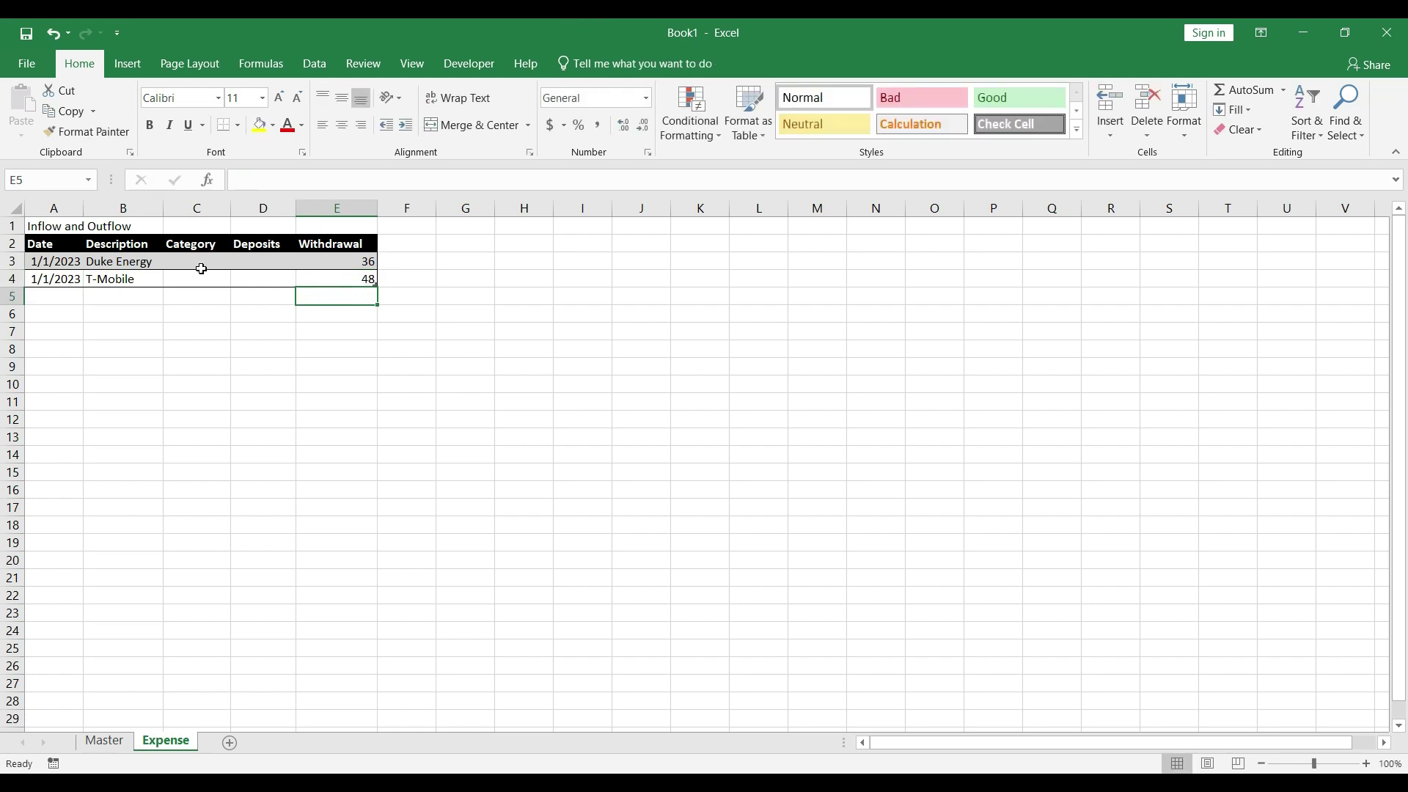
click(197, 263)
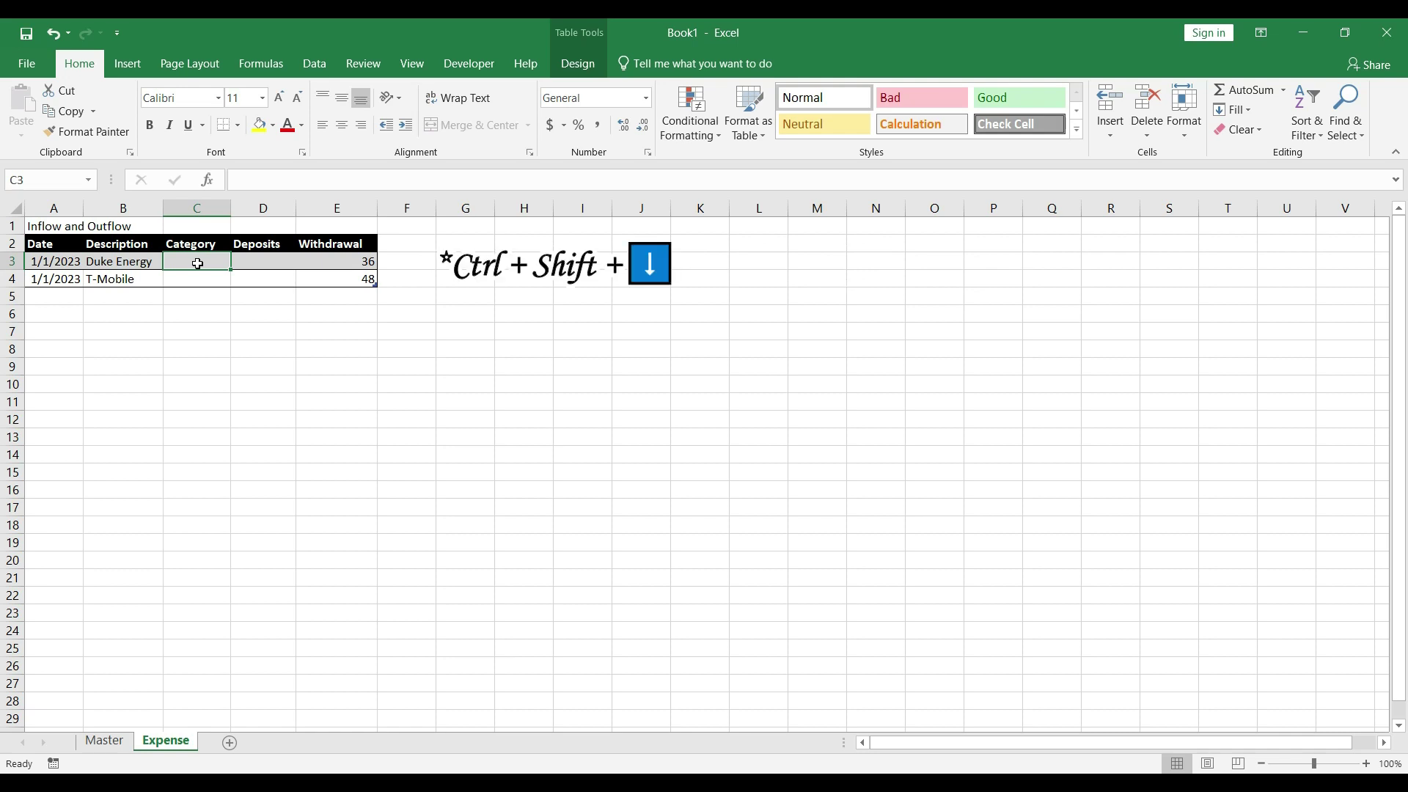
Give Category cells C3:C4 a List data validation rule, ready to pick its source range
key(ctrl+shift+Down)
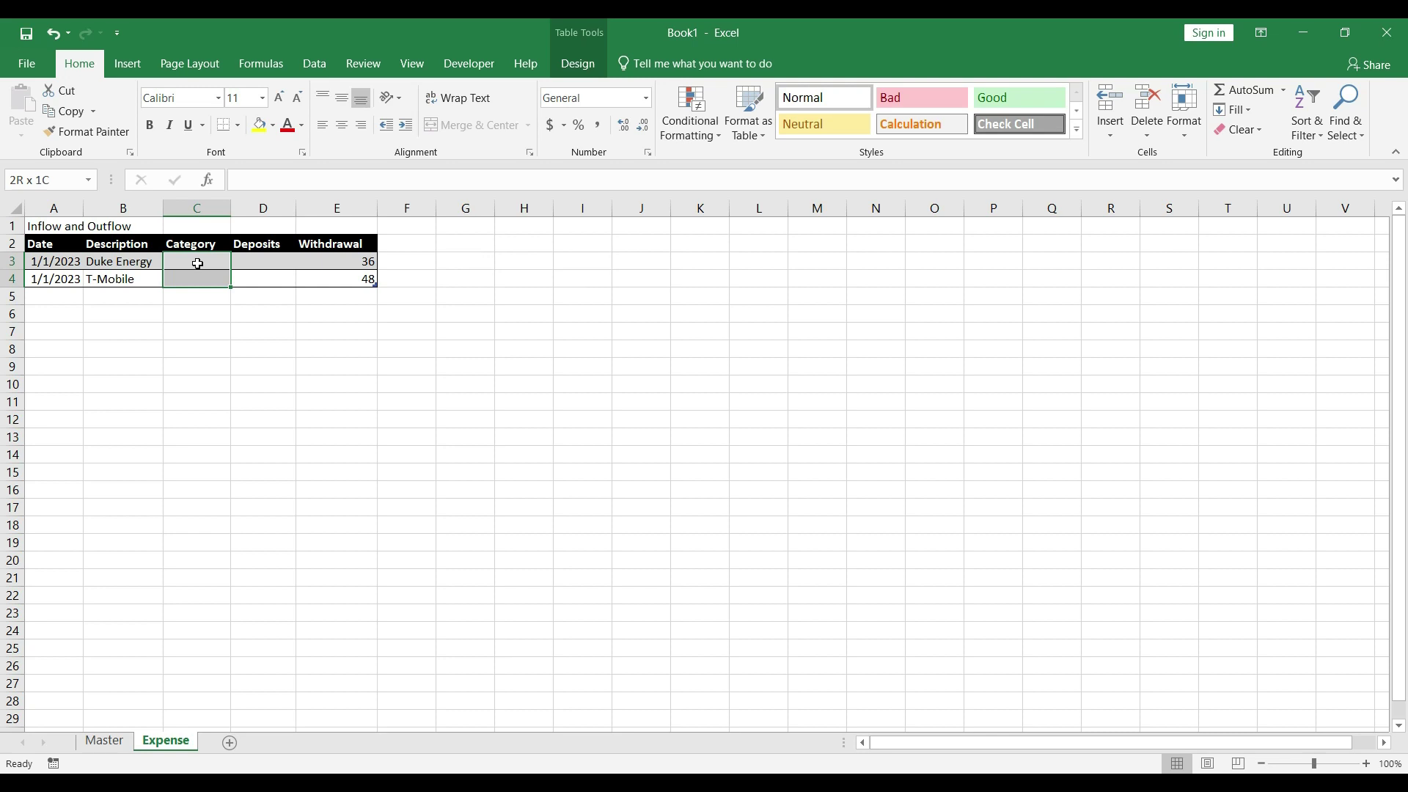
click(307, 64)
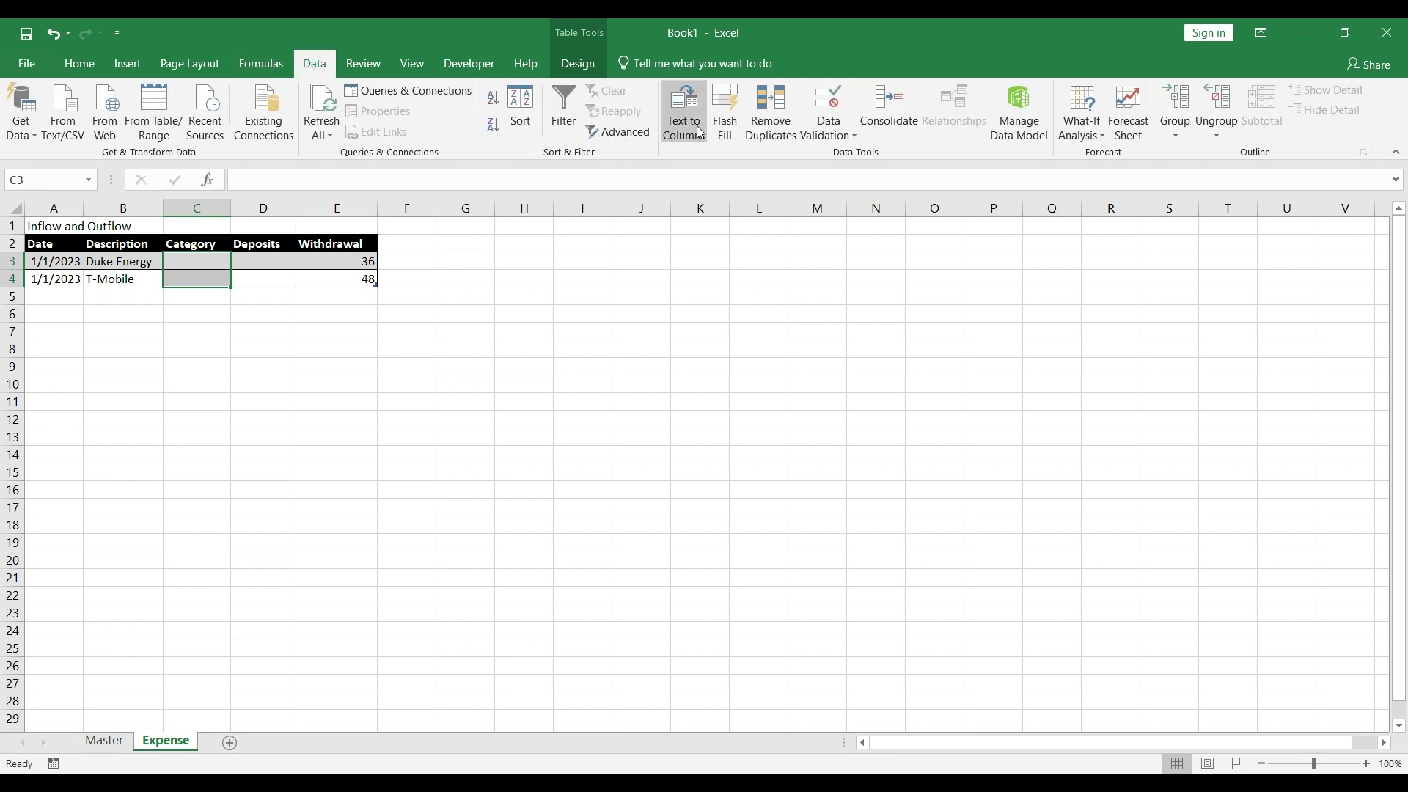
click(820, 137)
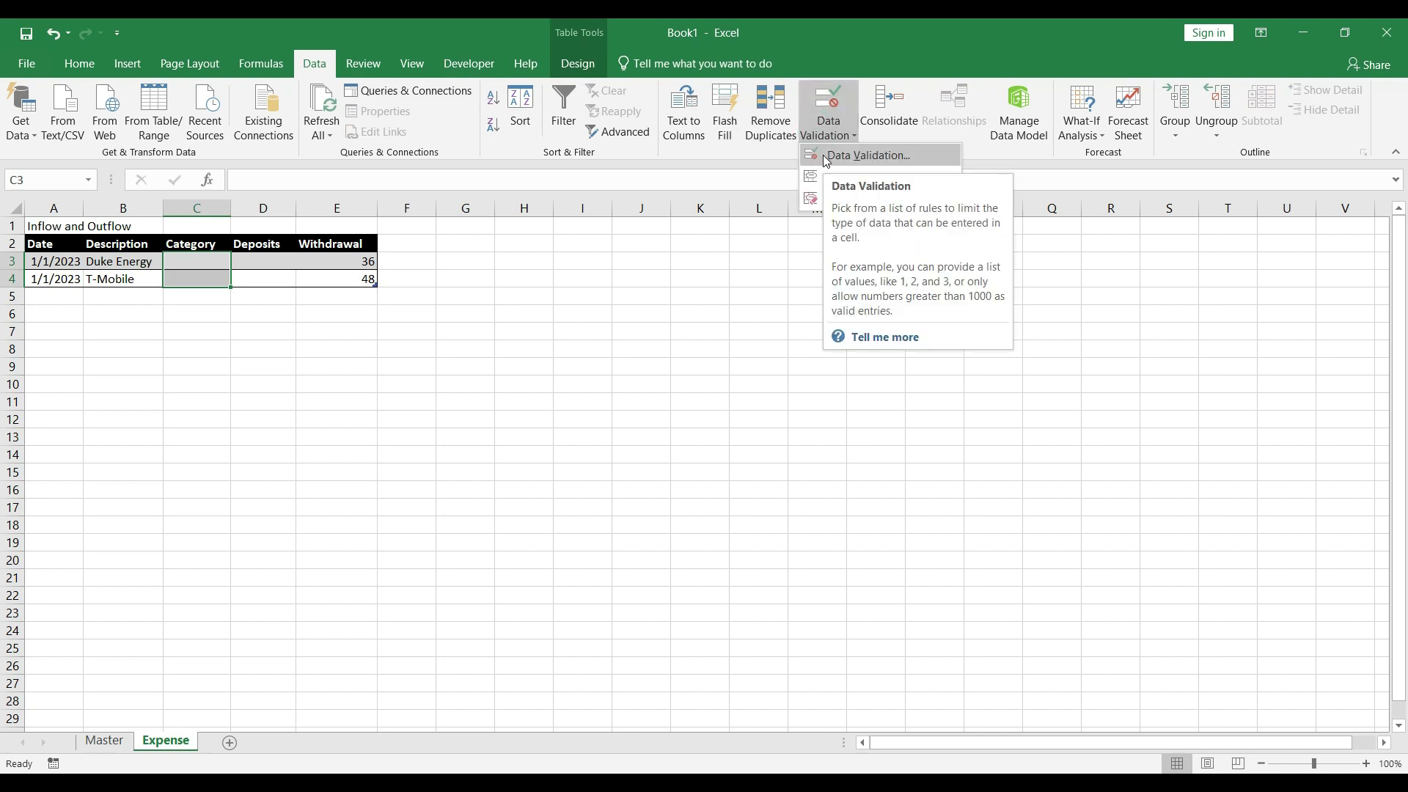
click(826, 157)
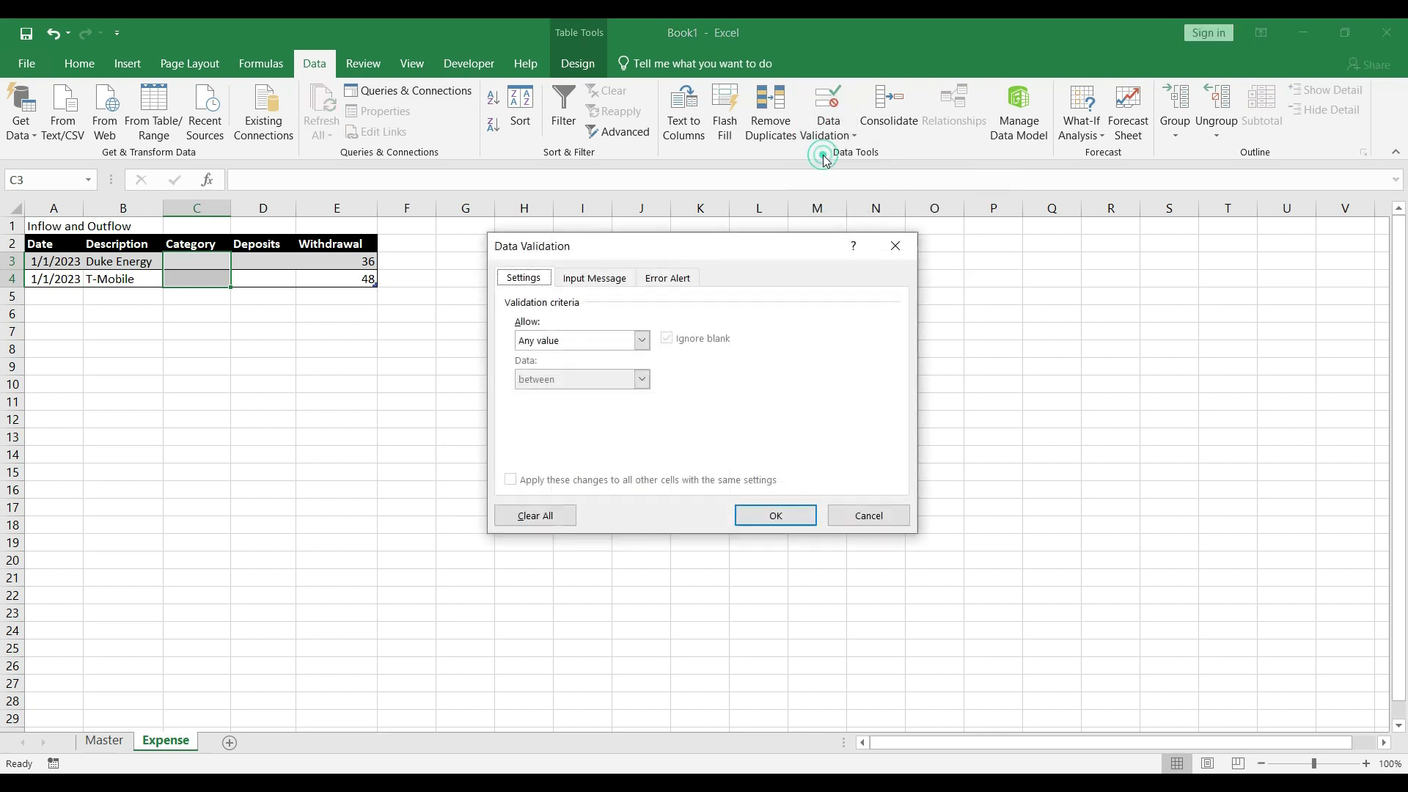
click(643, 340)
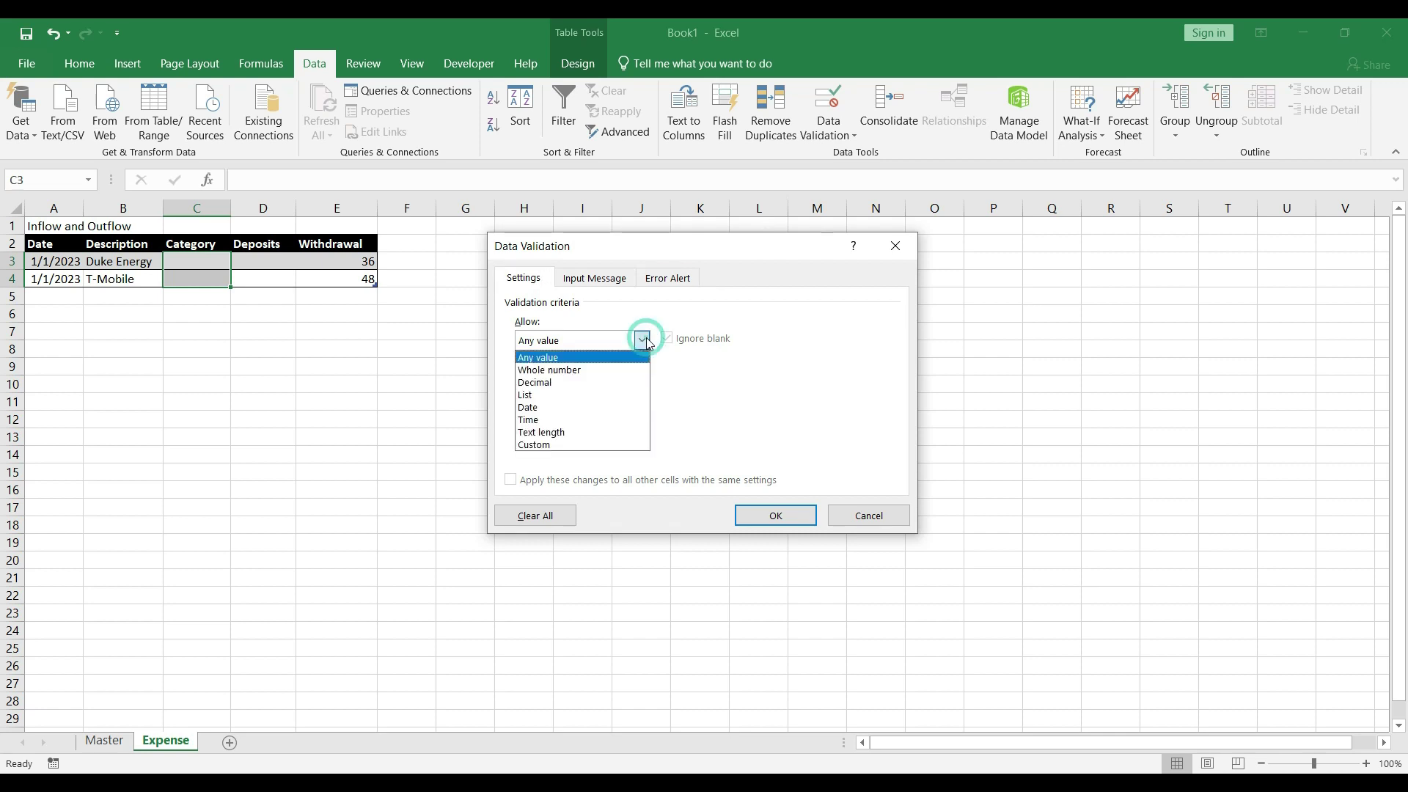
click(621, 395)
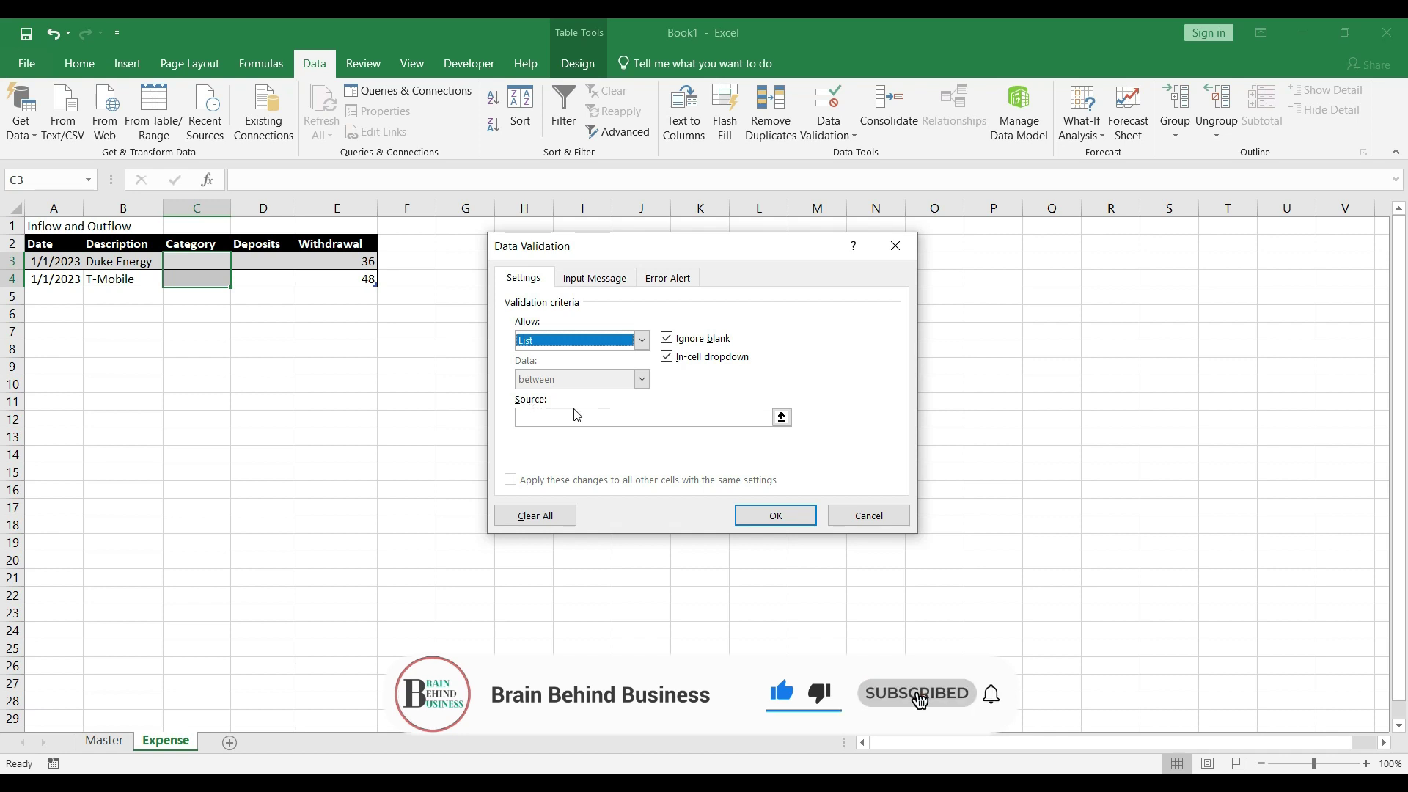
click(766, 420)
click(782, 417)
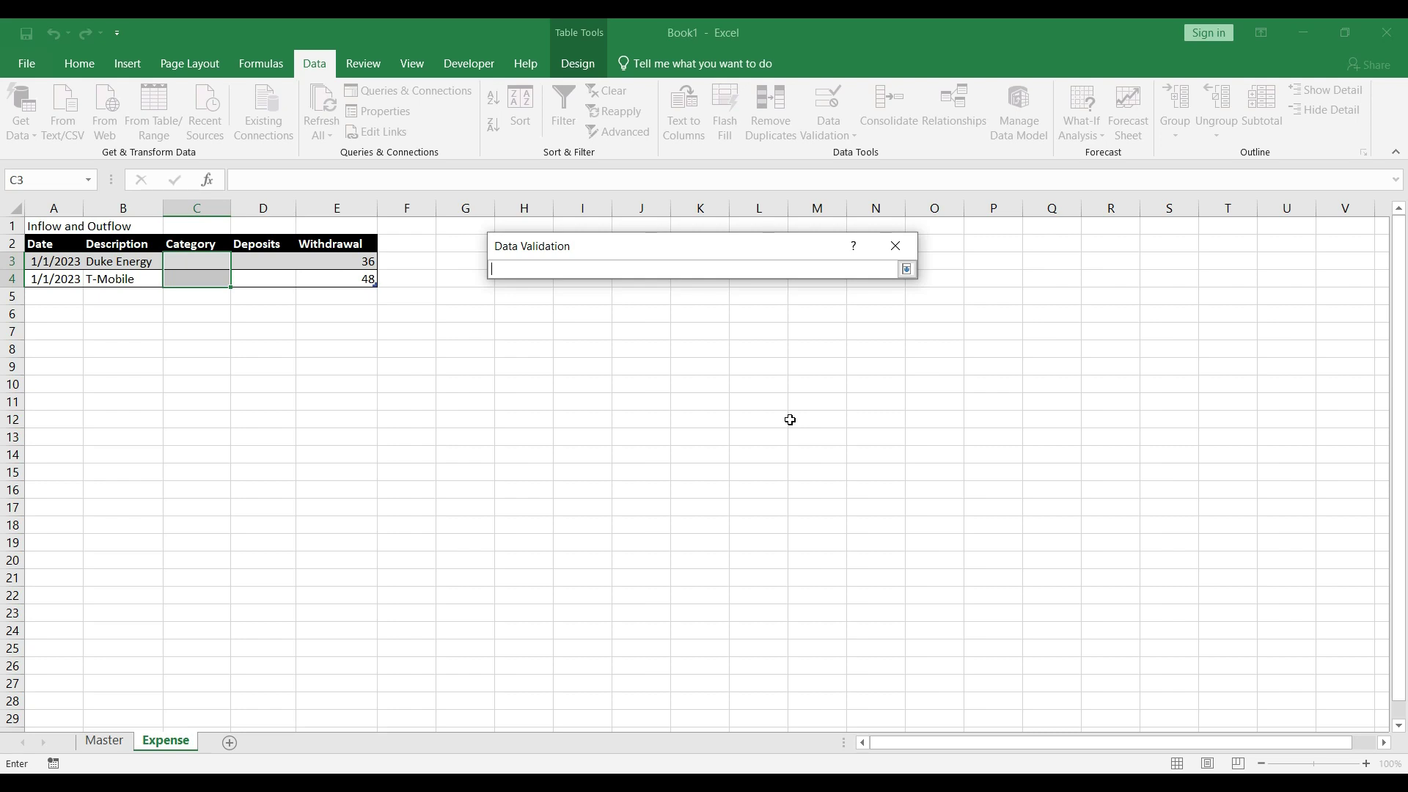
Set the validation source to Master!$B$6:$B$17 and confirm the rule
key(ctrl+Page_Up)
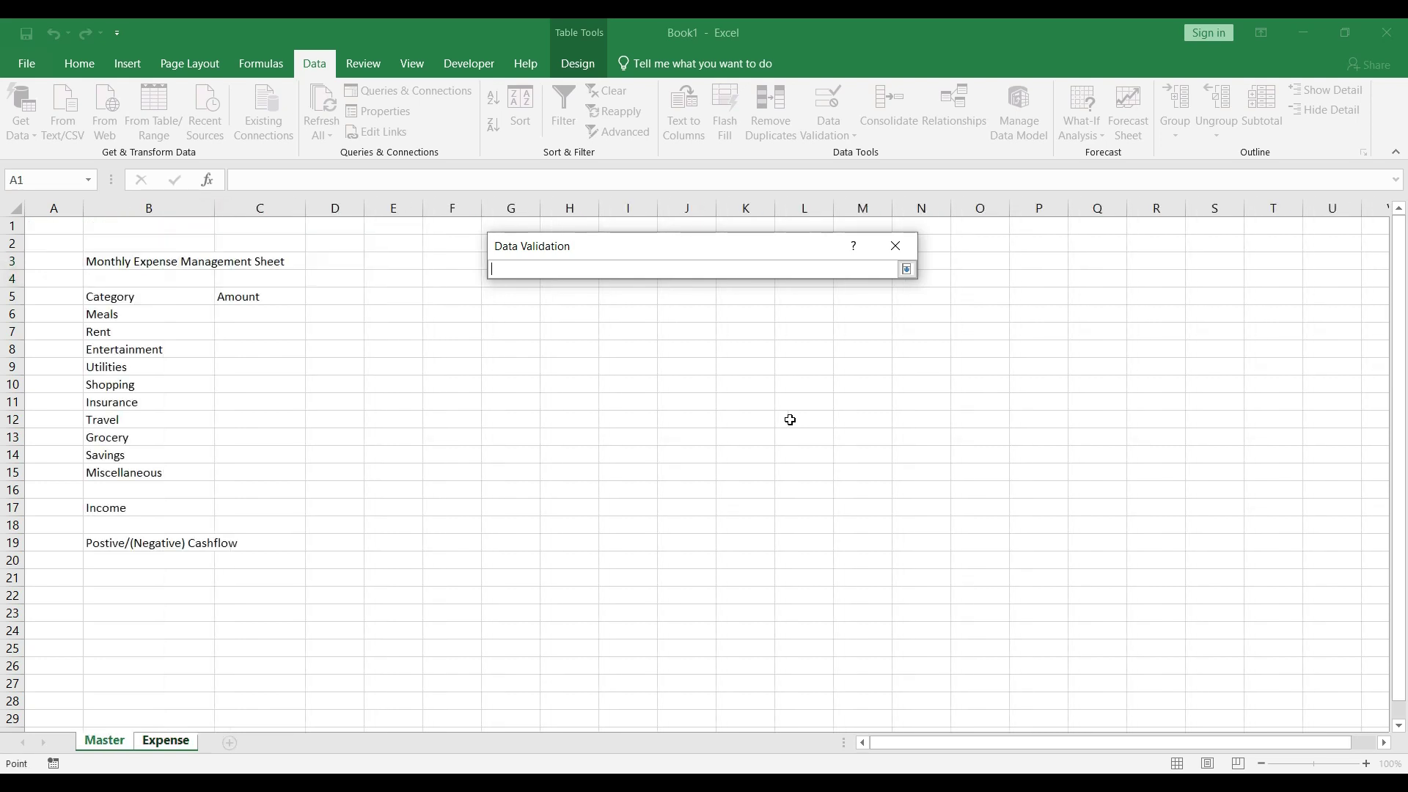
click(151, 314)
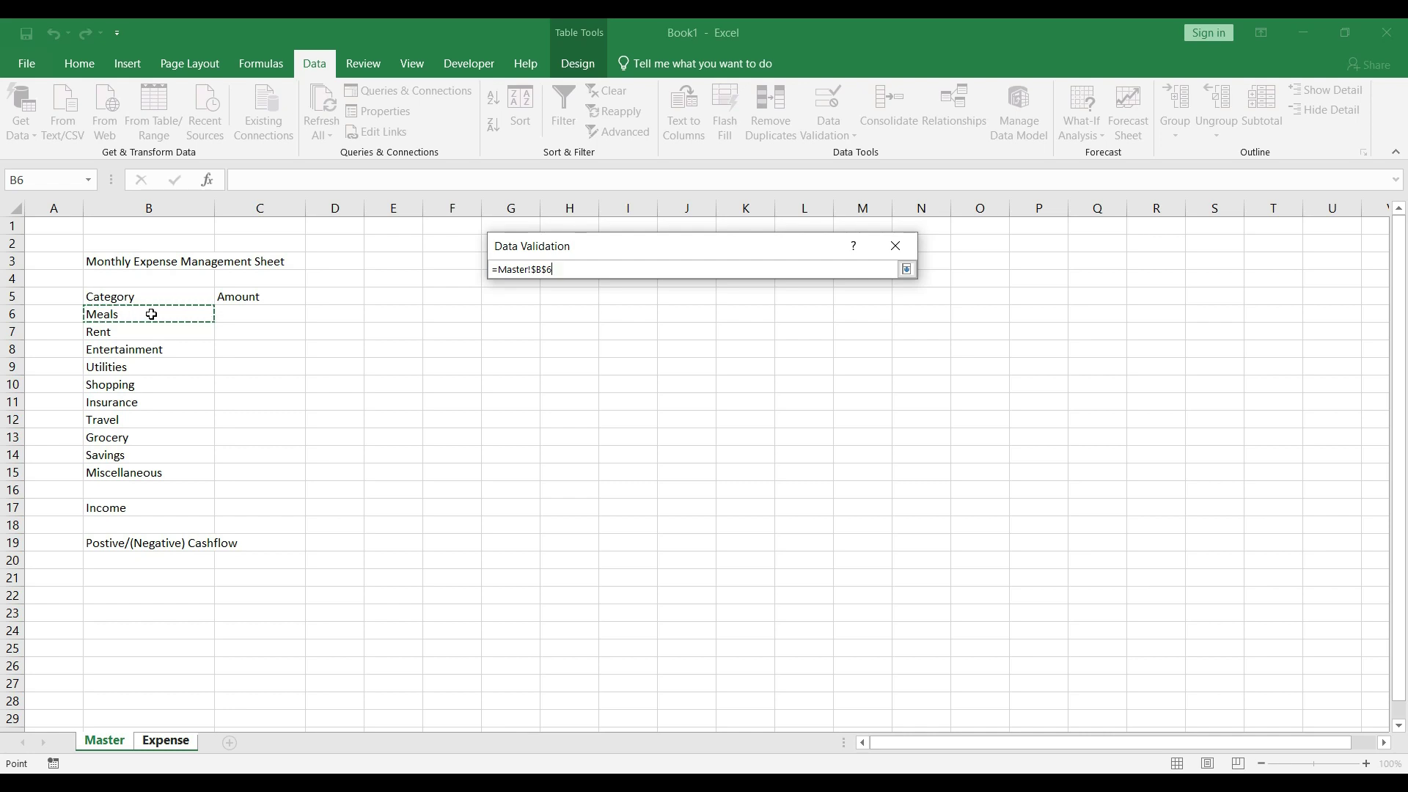
drag(151, 314, 145, 502)
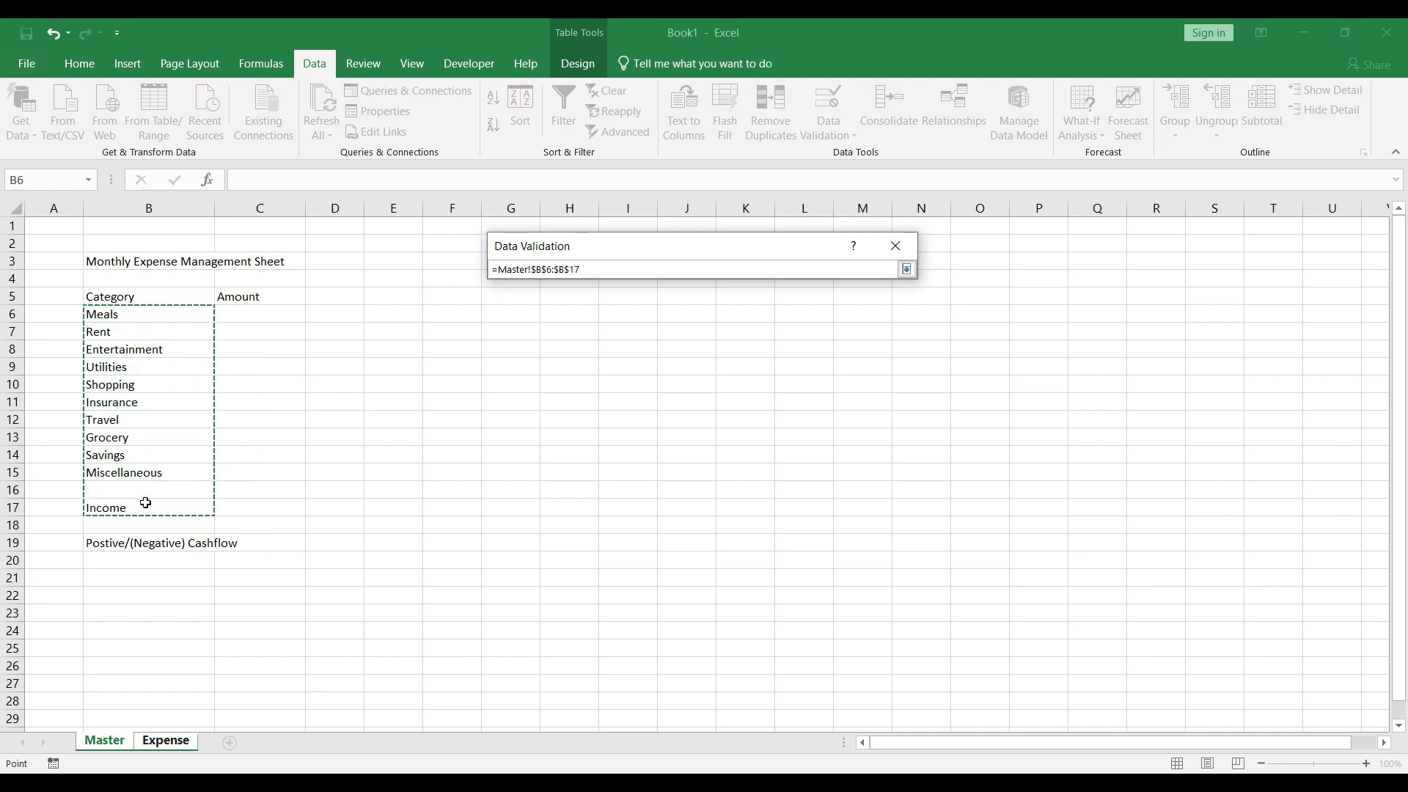
key(Return)
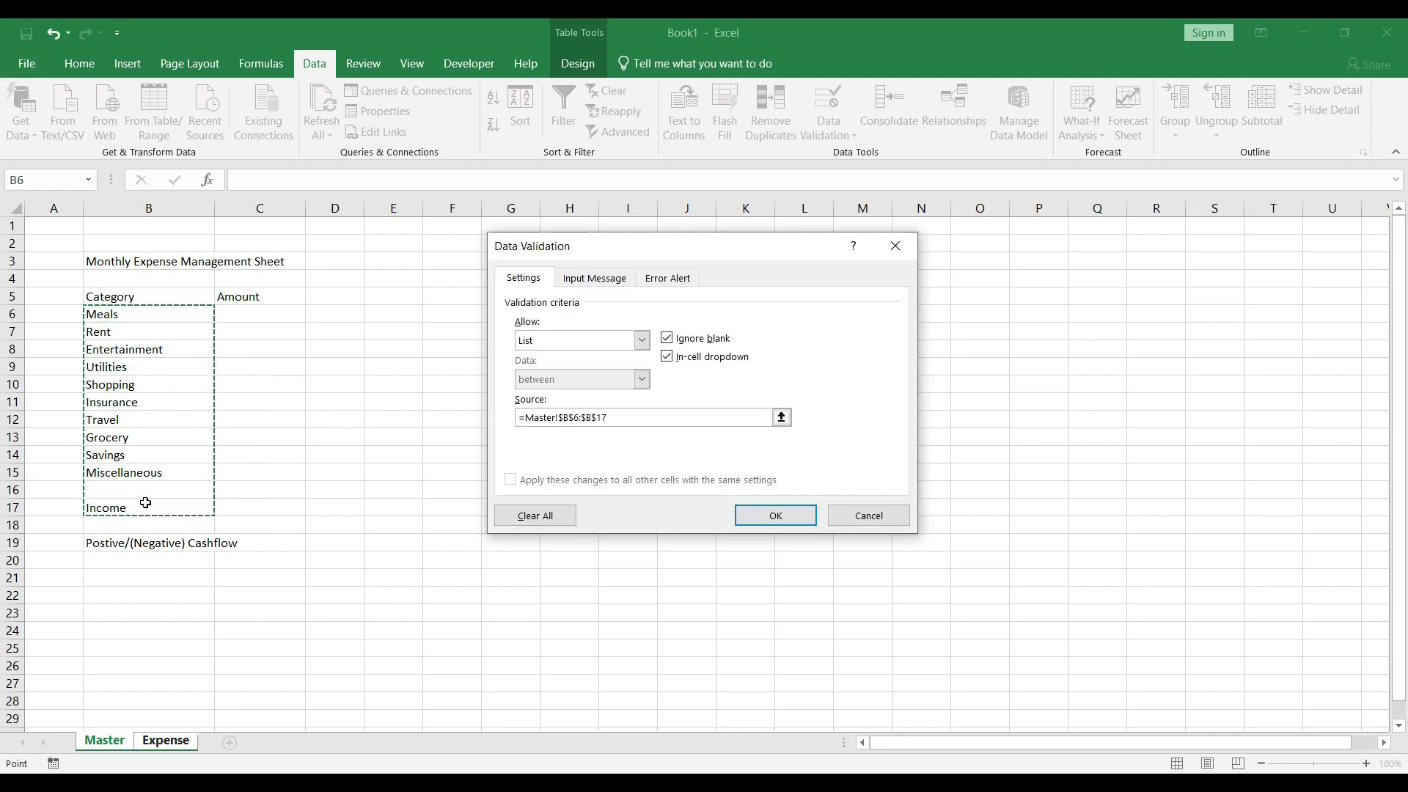
key(Return)
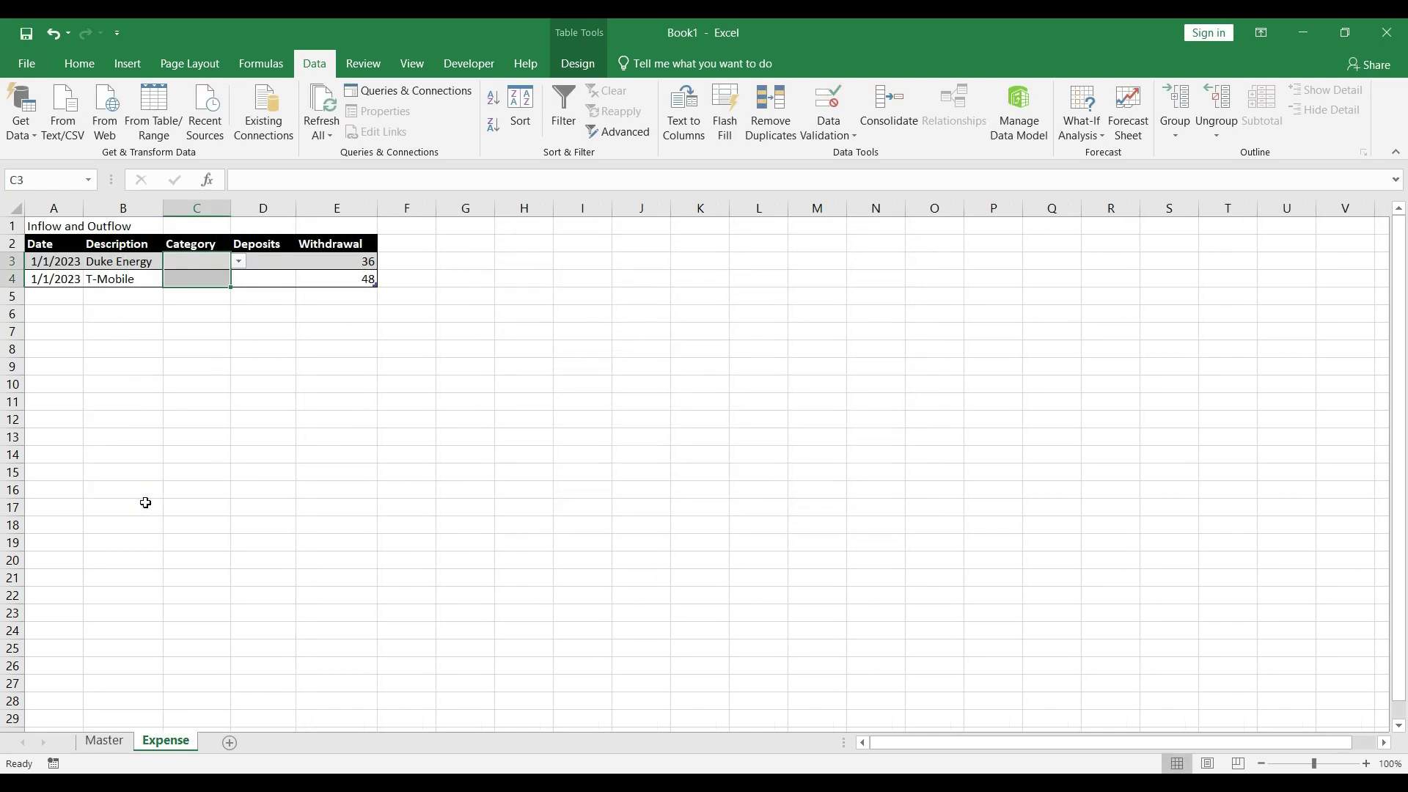
Choose Utilities from the Category dropdown for both Duke Energy (C3) and T-Mobile (C4)
click(218, 260)
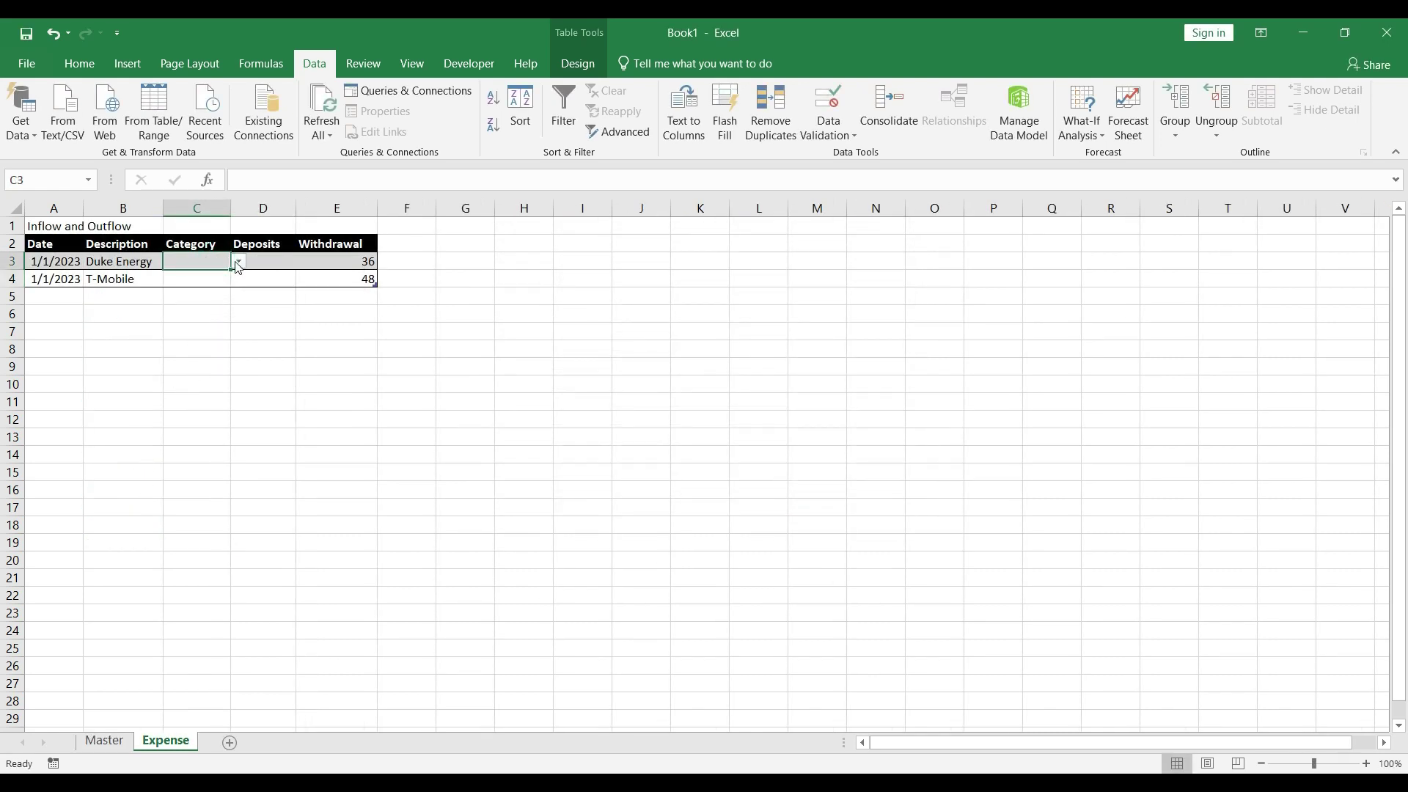
click(237, 262)
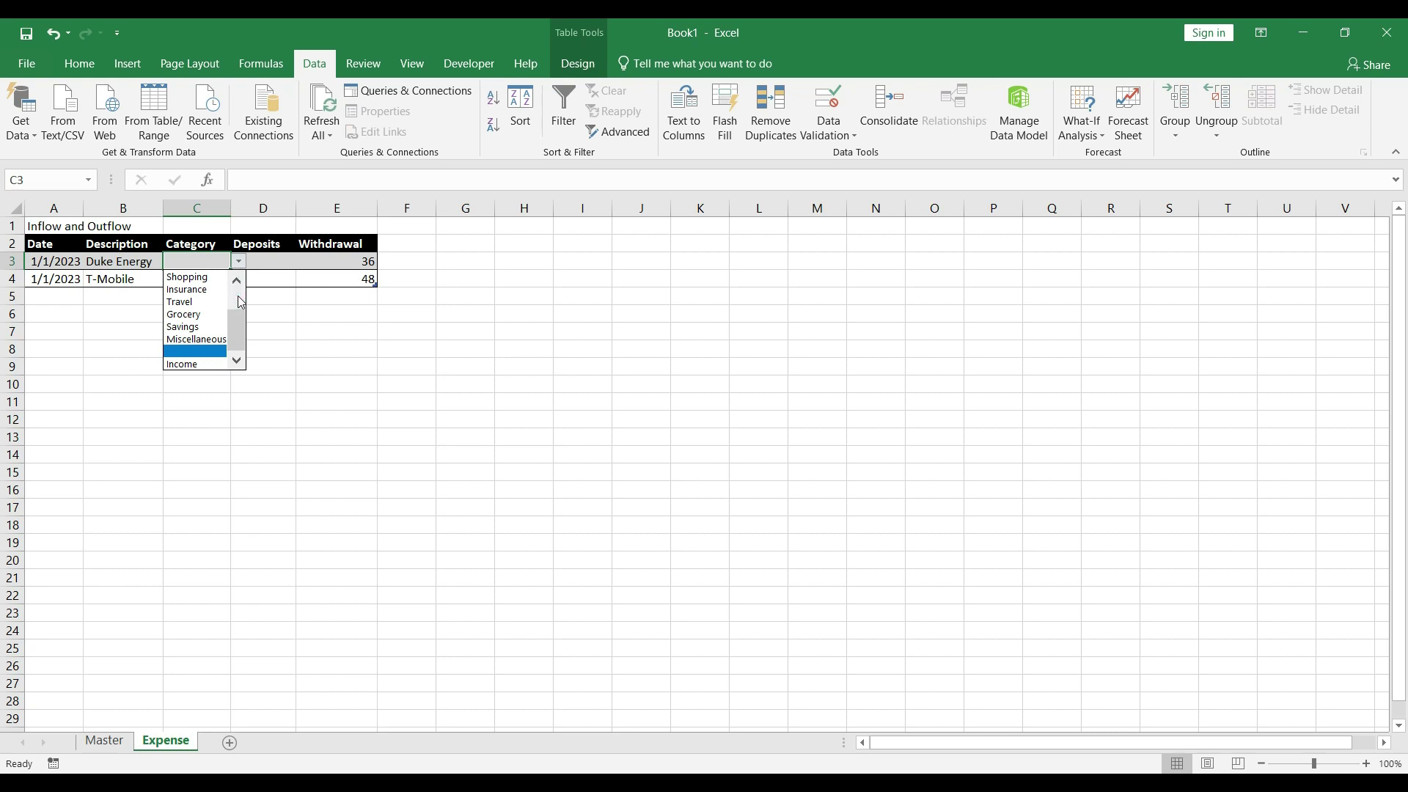
drag(235, 321, 236, 297)
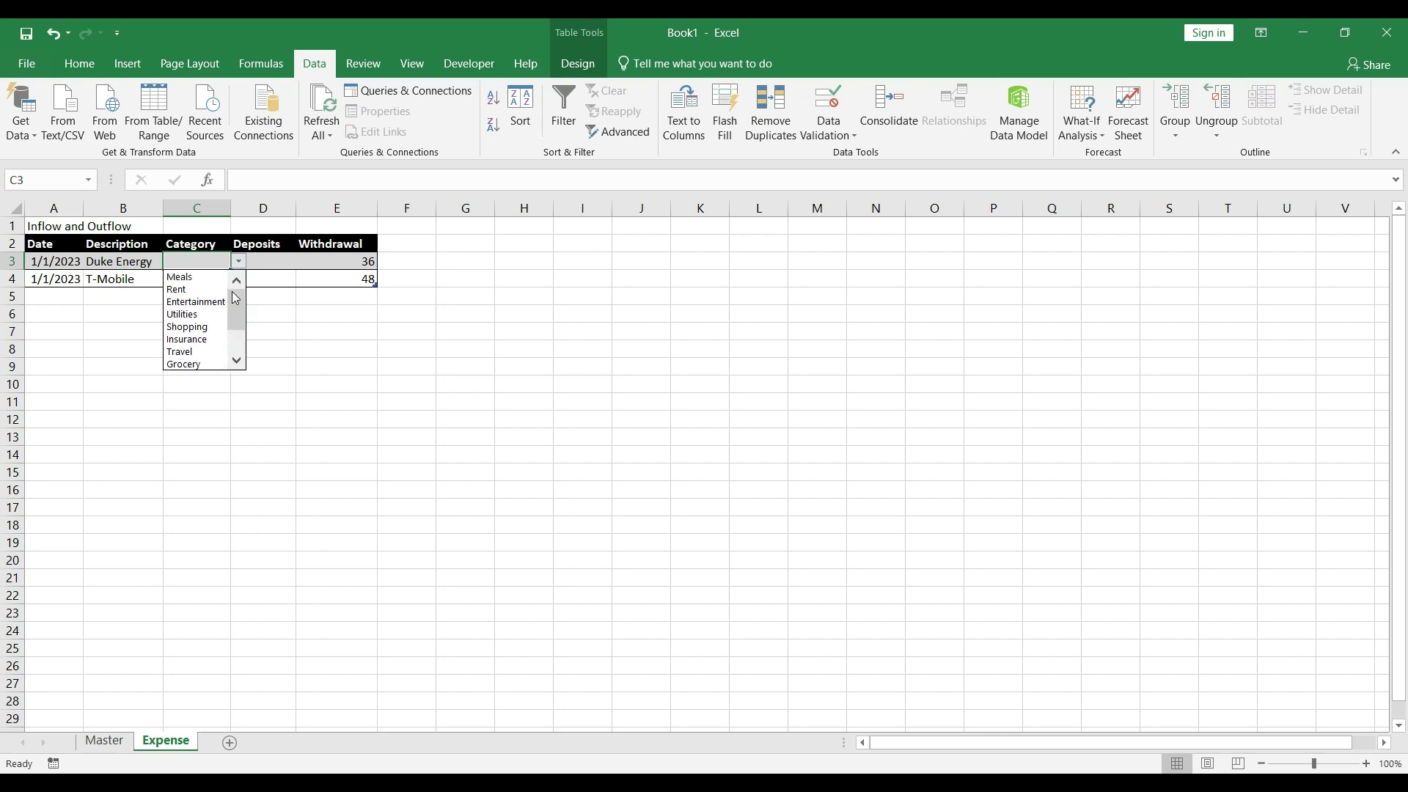
click(216, 313)
click(218, 281)
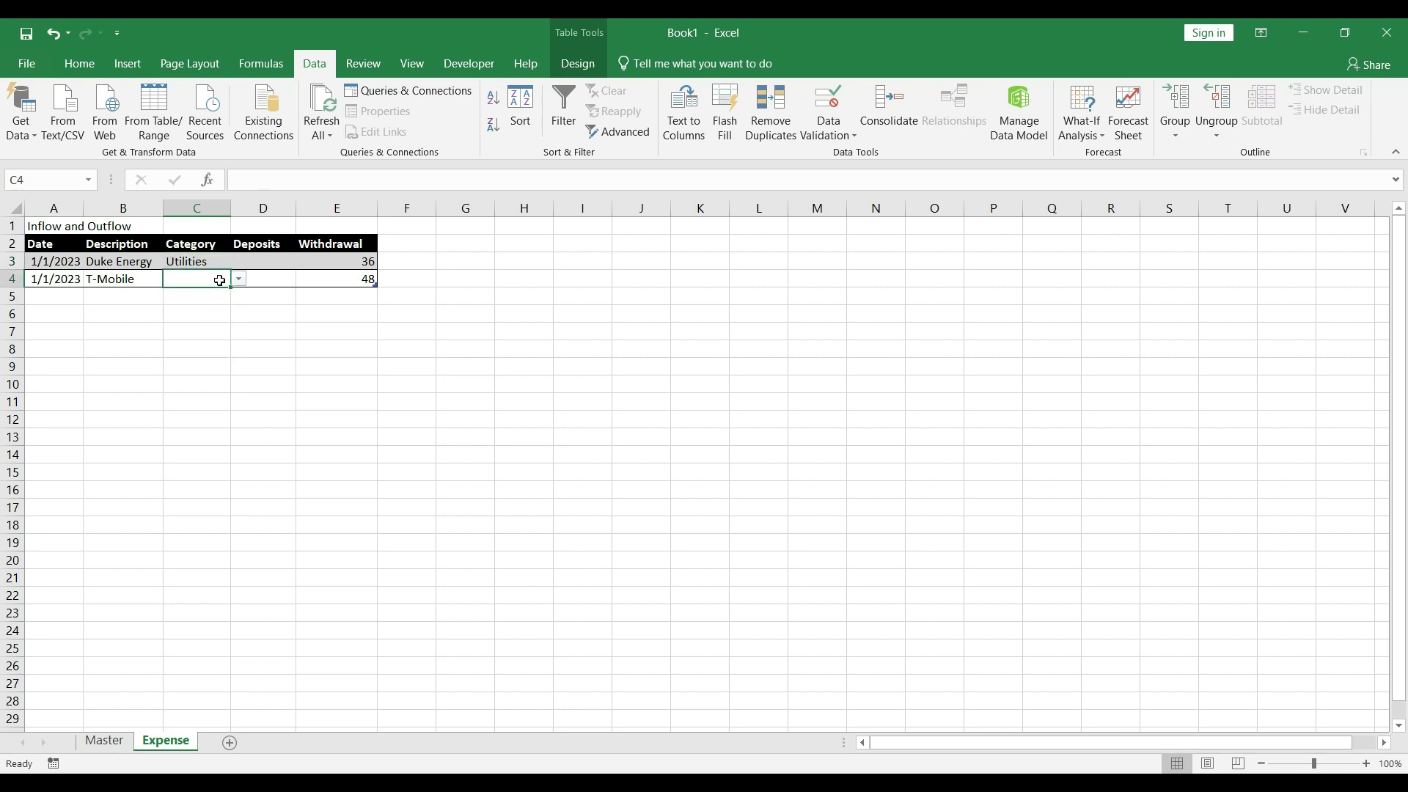
click(241, 280)
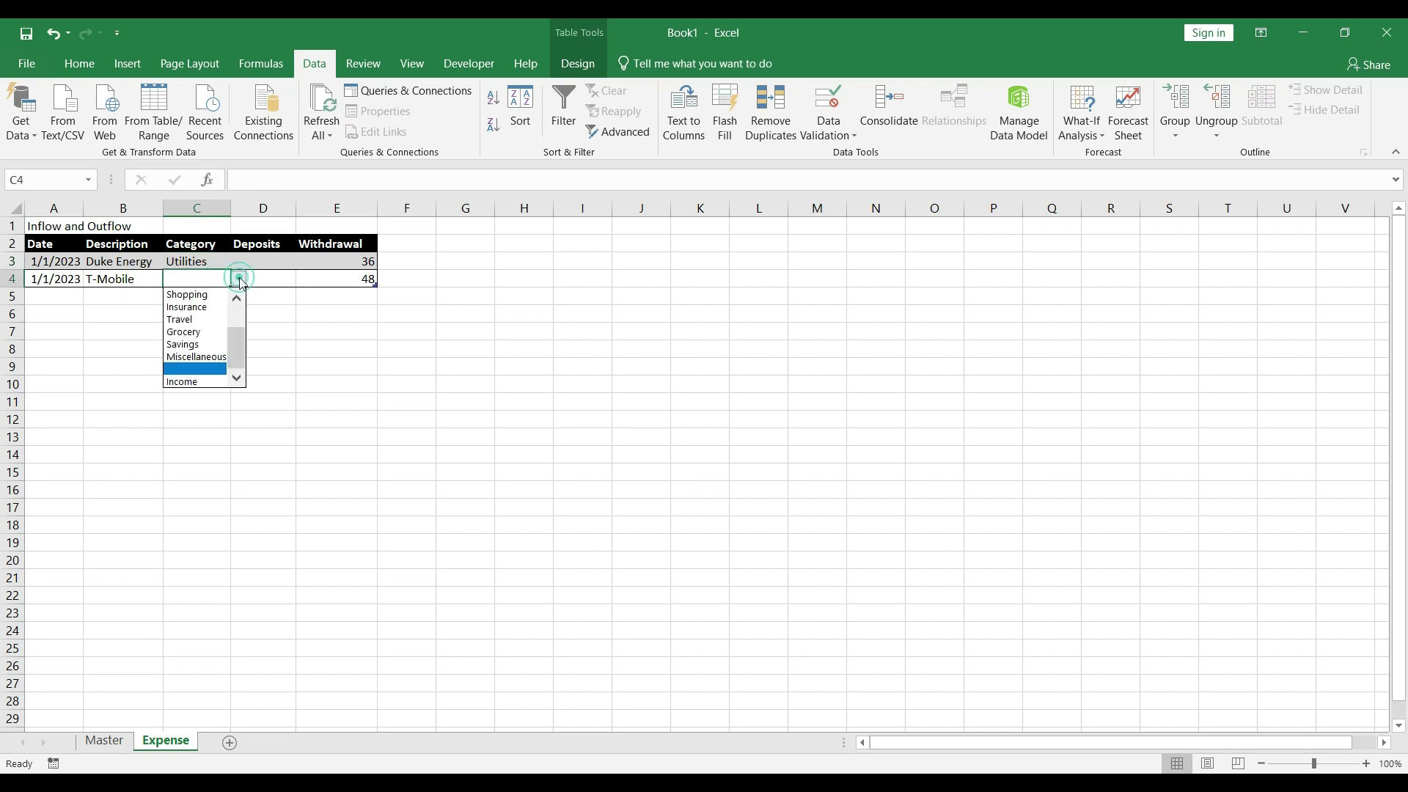
click(242, 297)
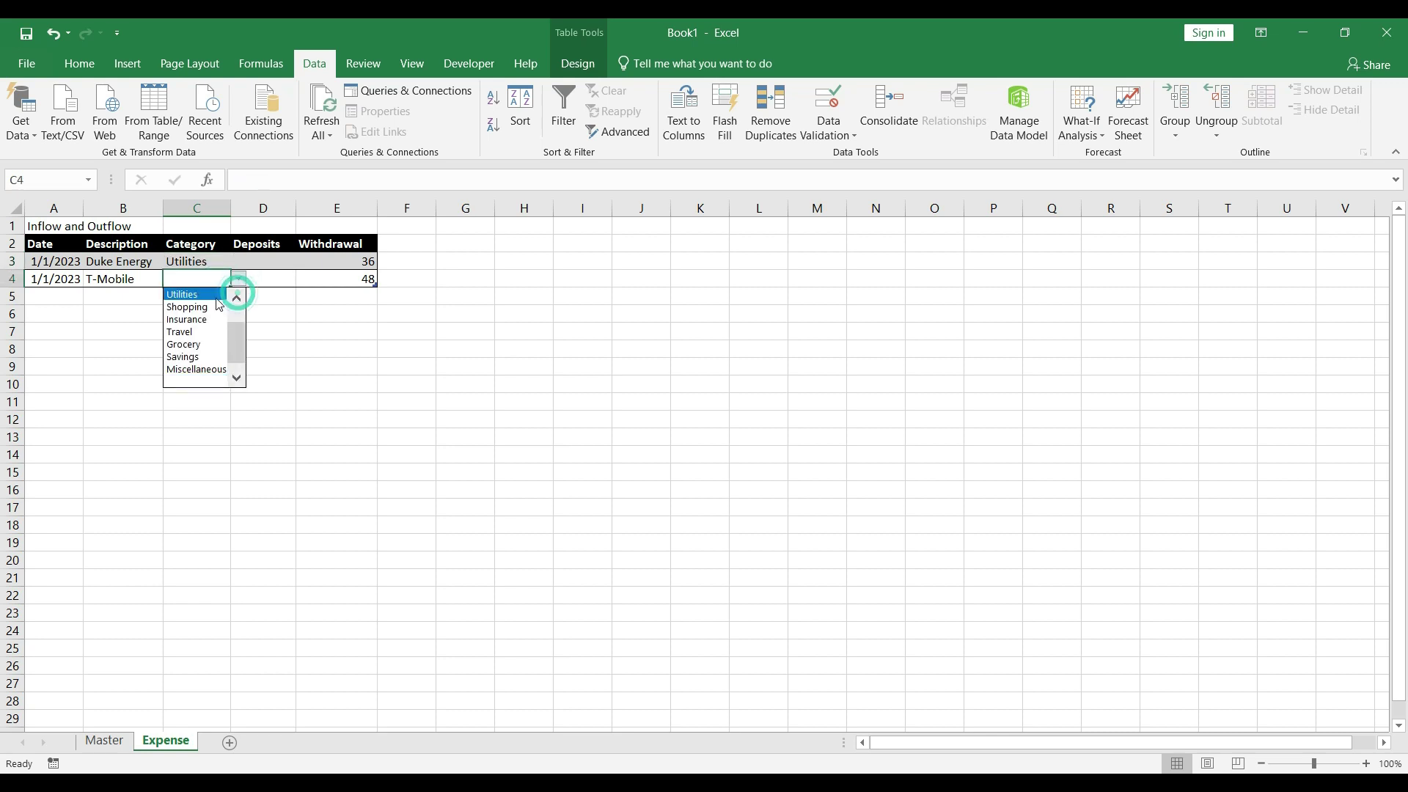
click(216, 294)
click(217, 296)
key(Home)
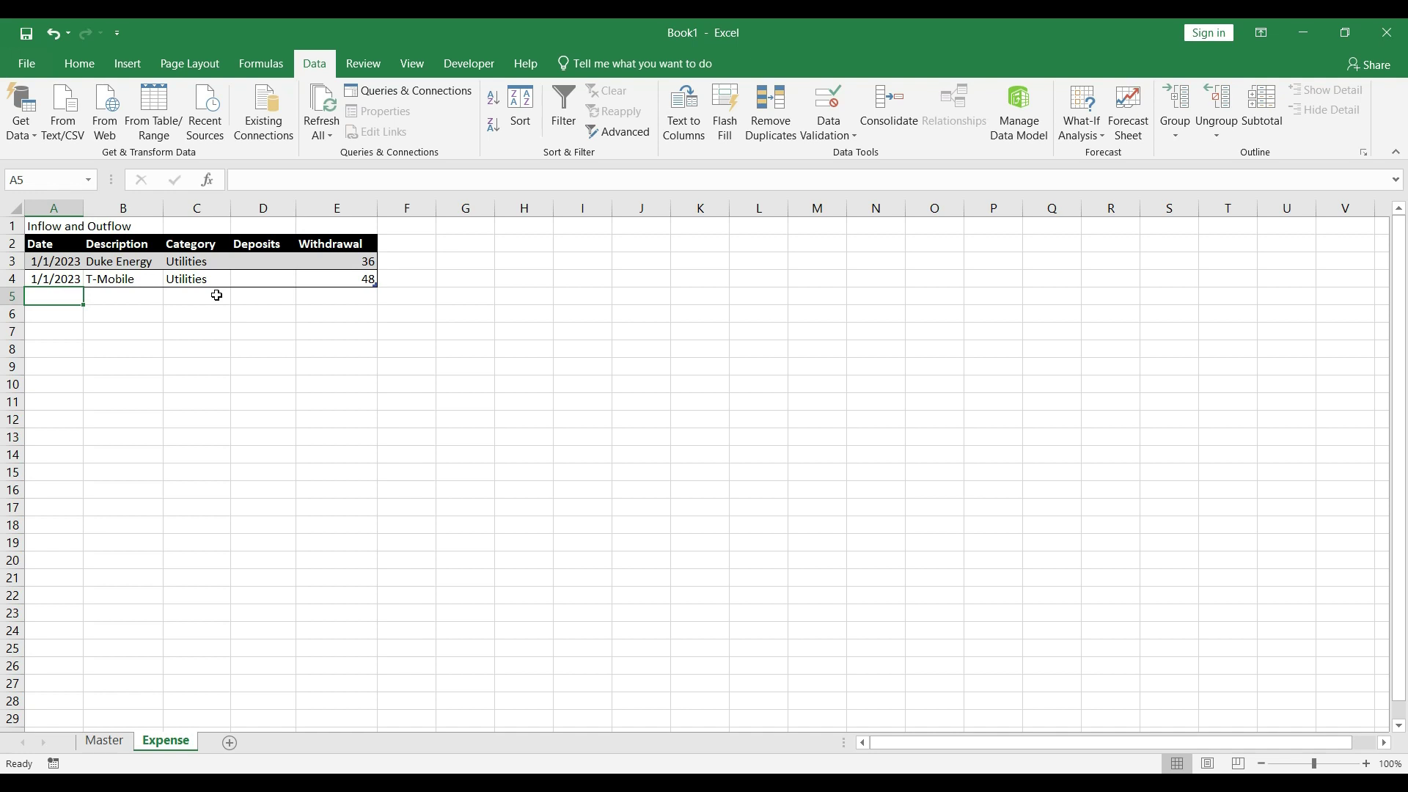
Add a 4/1/2023 Salary row categorised Income with a 5000 deposit
text(4-)
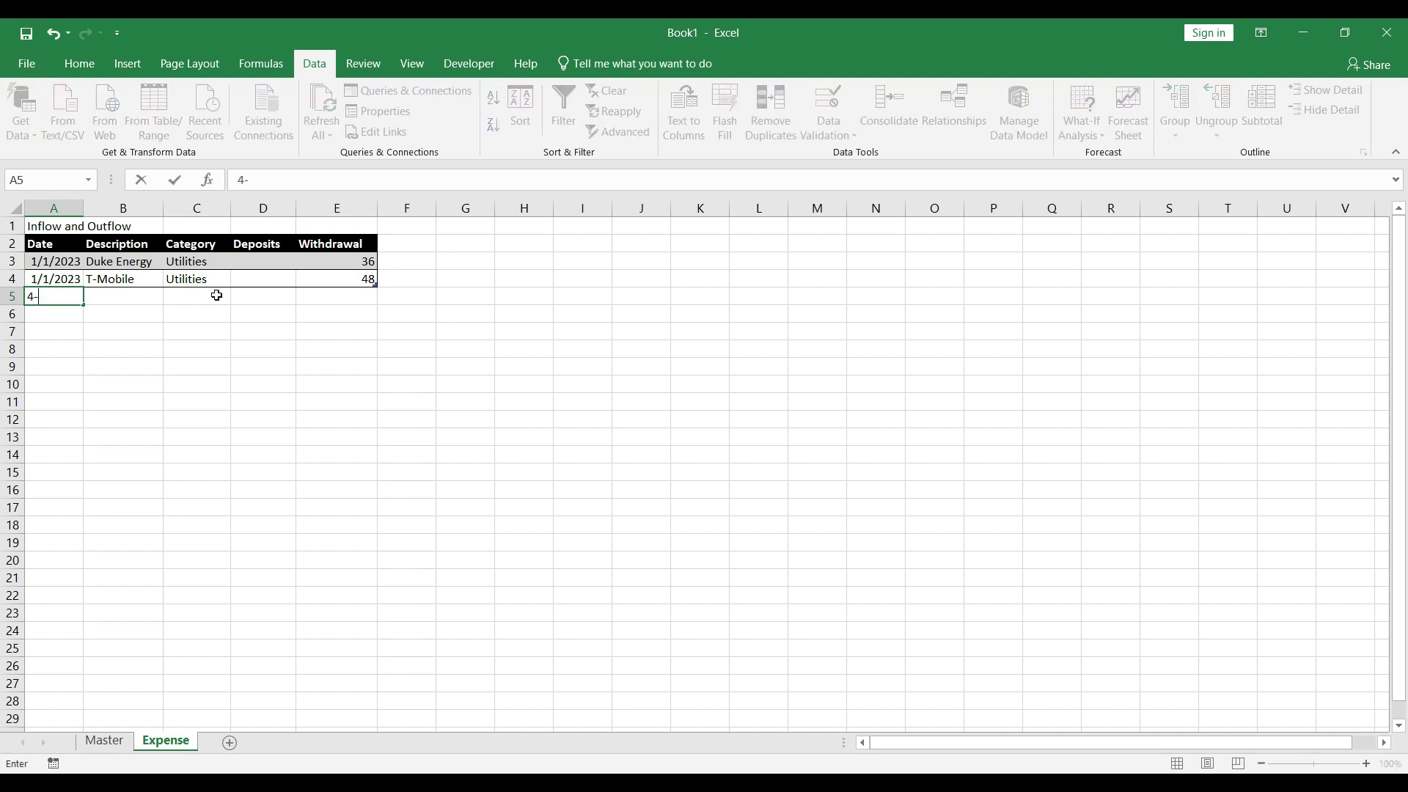
text(1-2023)
key(Tab)
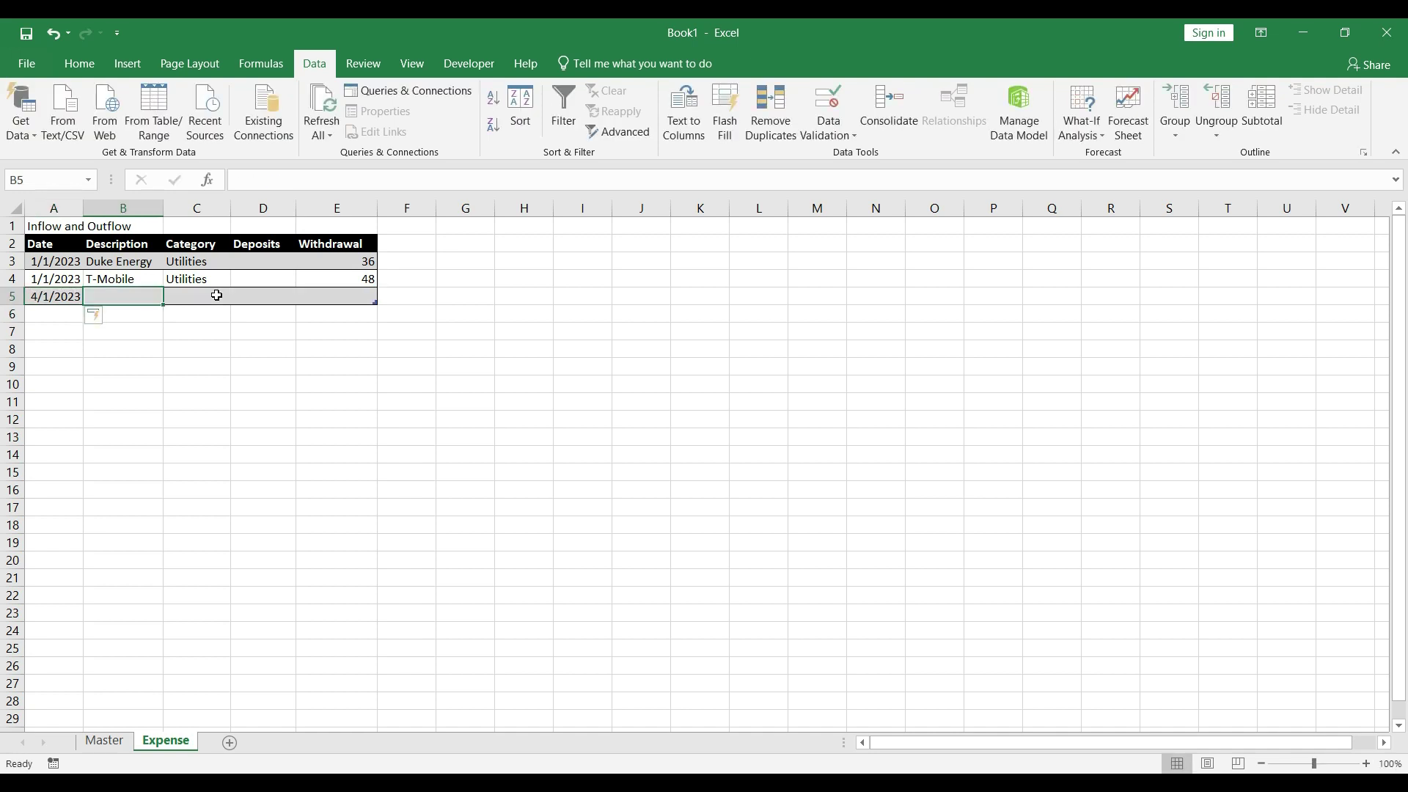
text(Salary)
key(Tab)
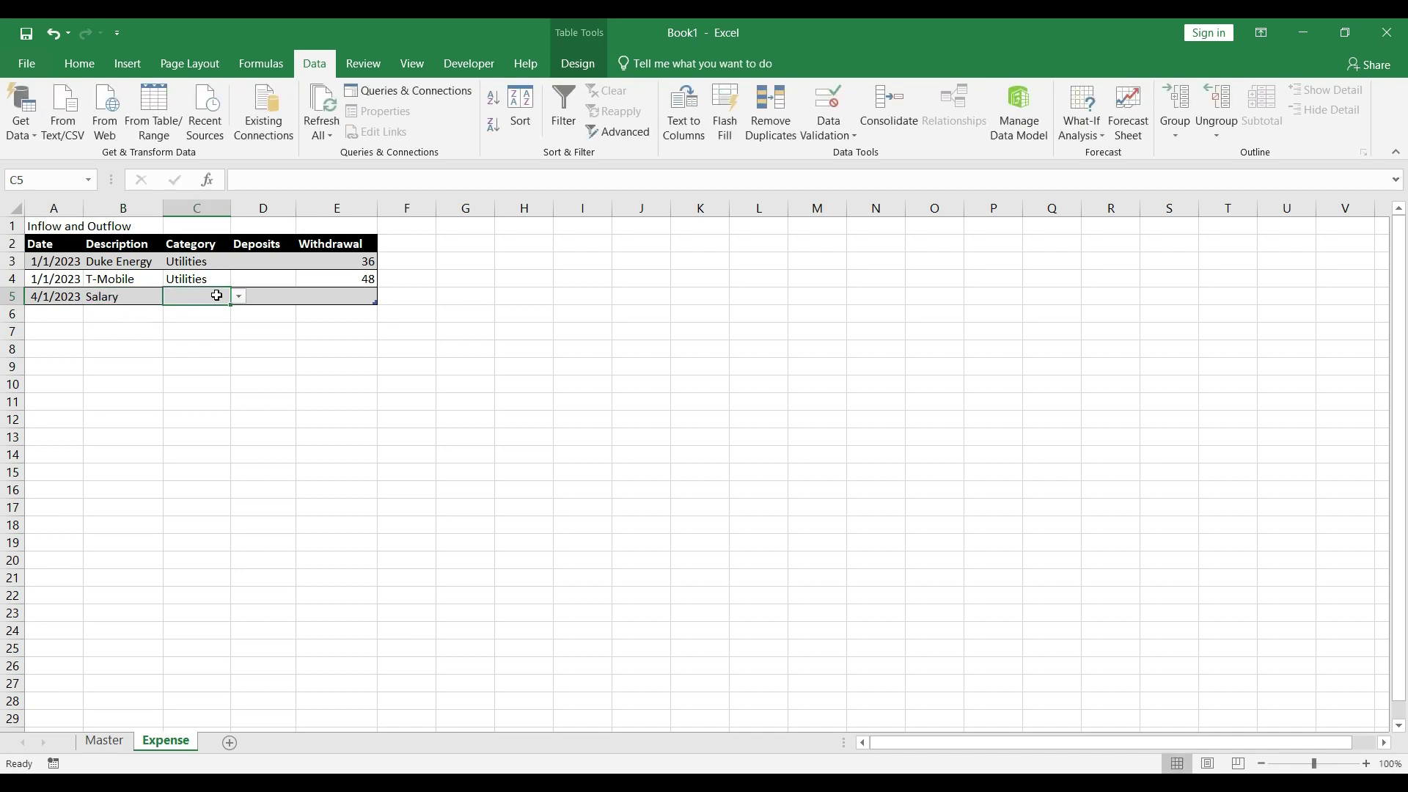
click(240, 297)
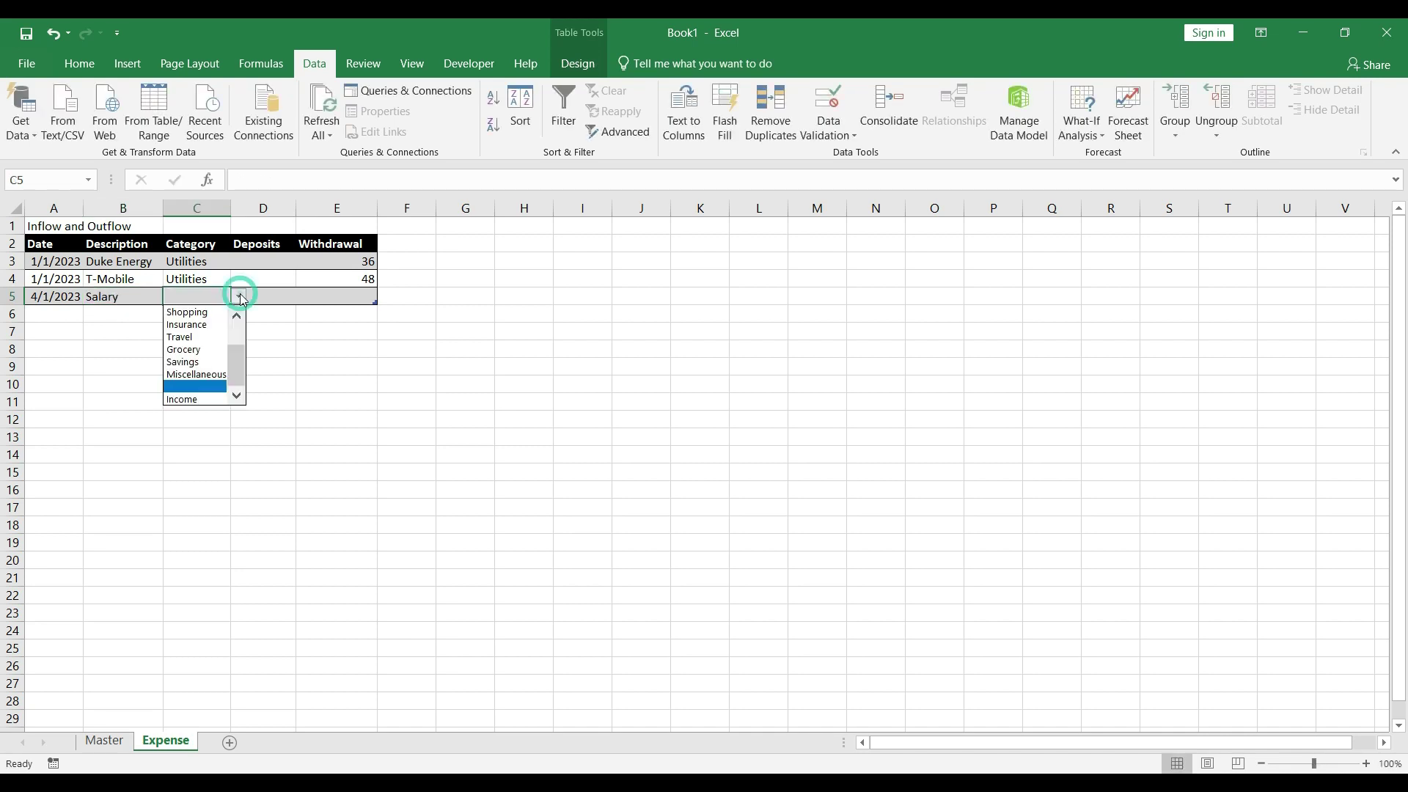
click(217, 398)
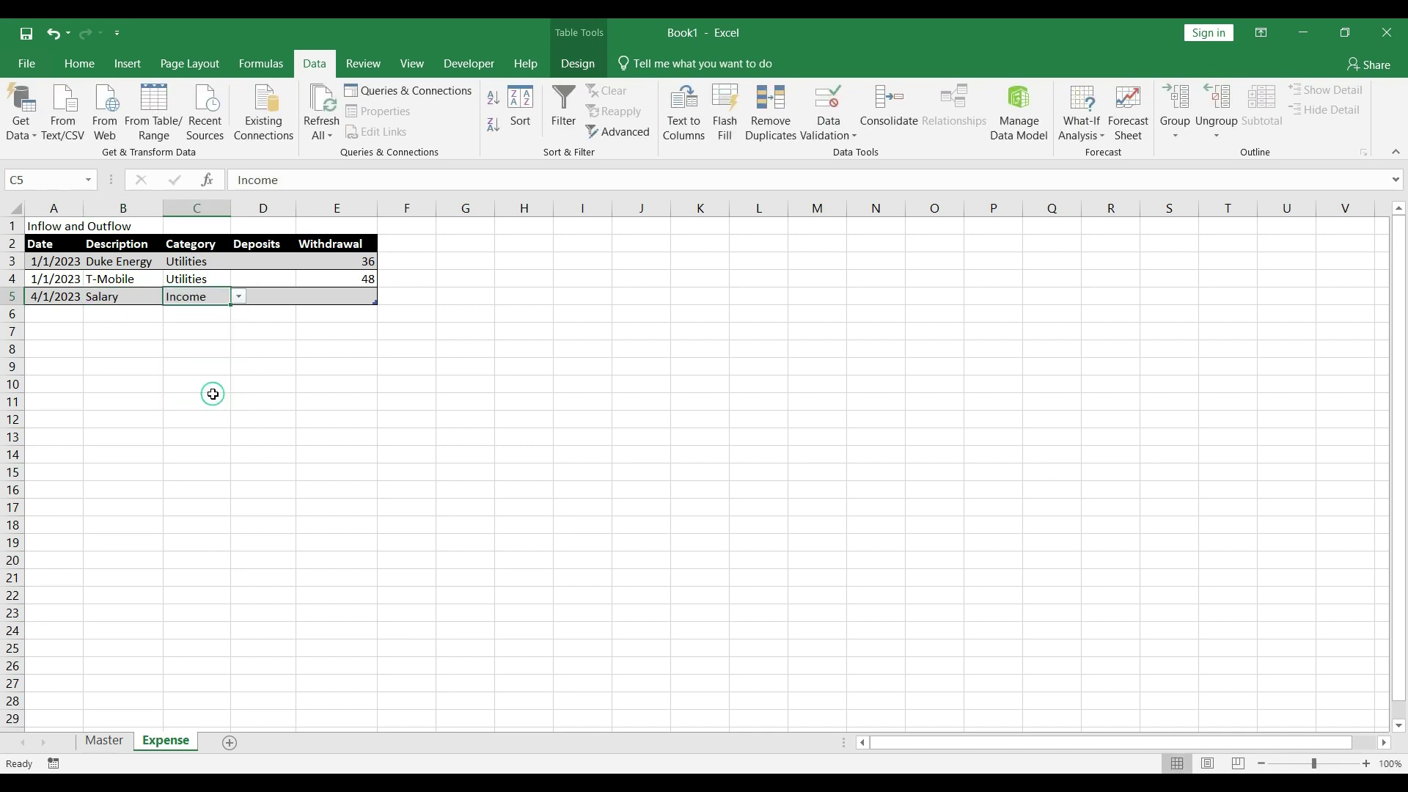
click(256, 297)
text(5000)
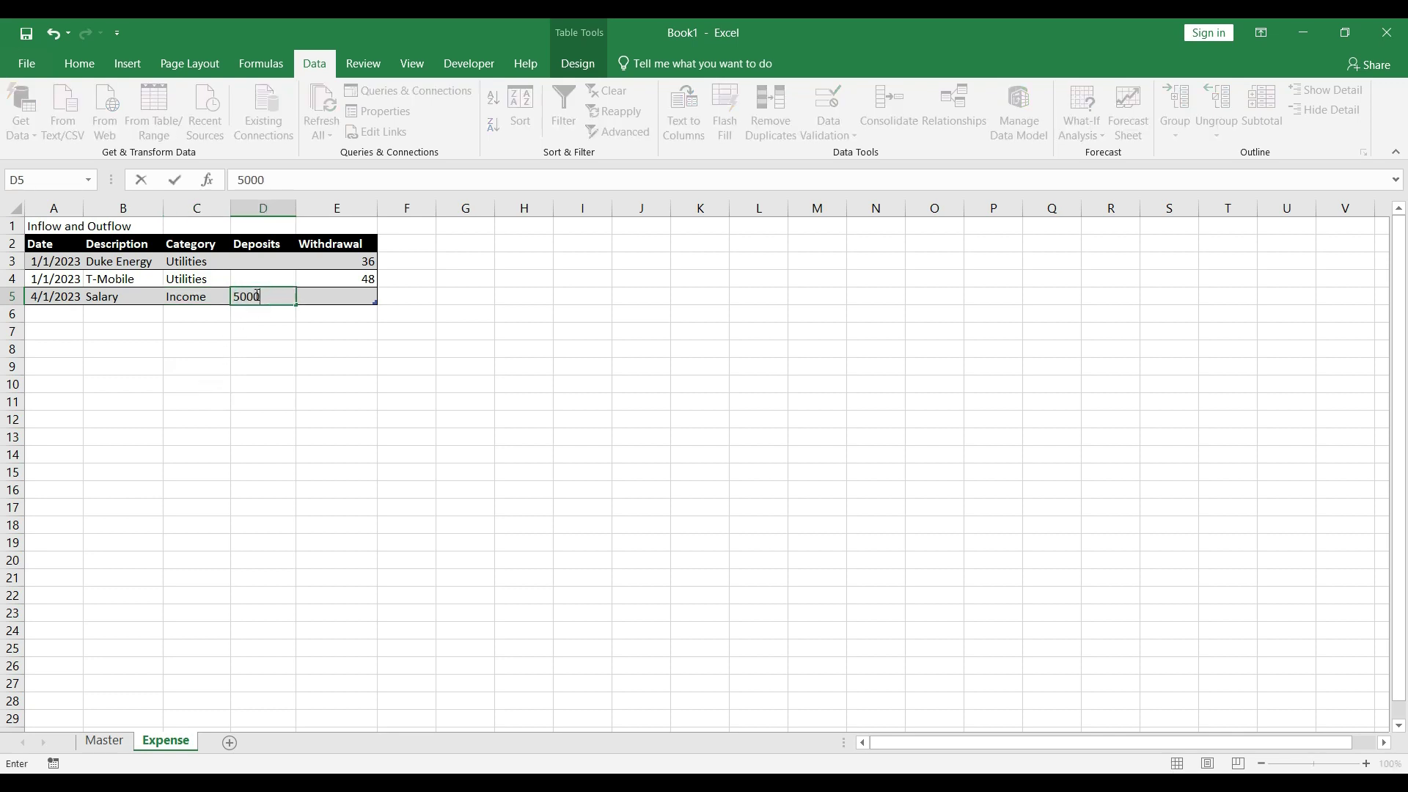
key(Return)
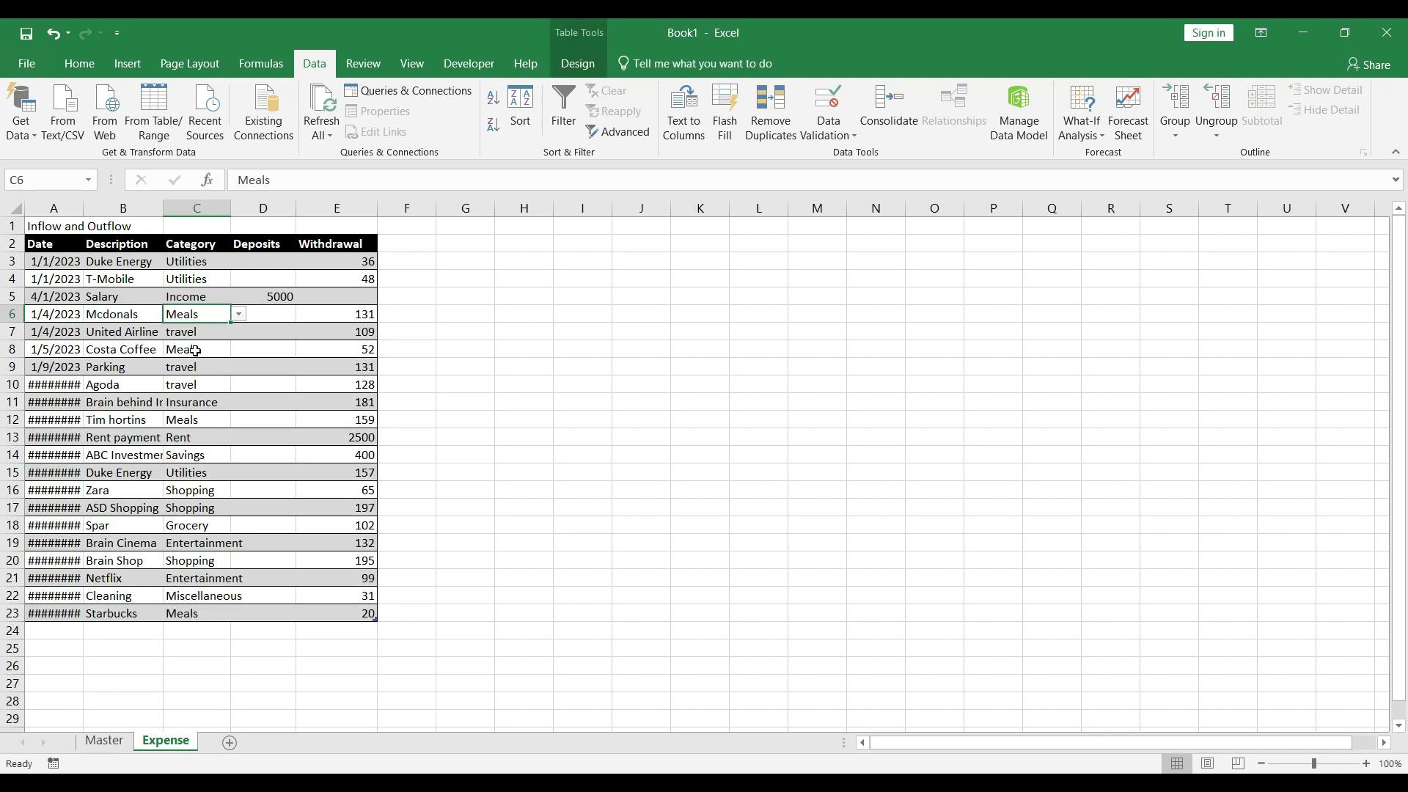
Widen column A so dates show in full, leaving row 8's Meals category unchanged
drag(83, 208, 97, 208)
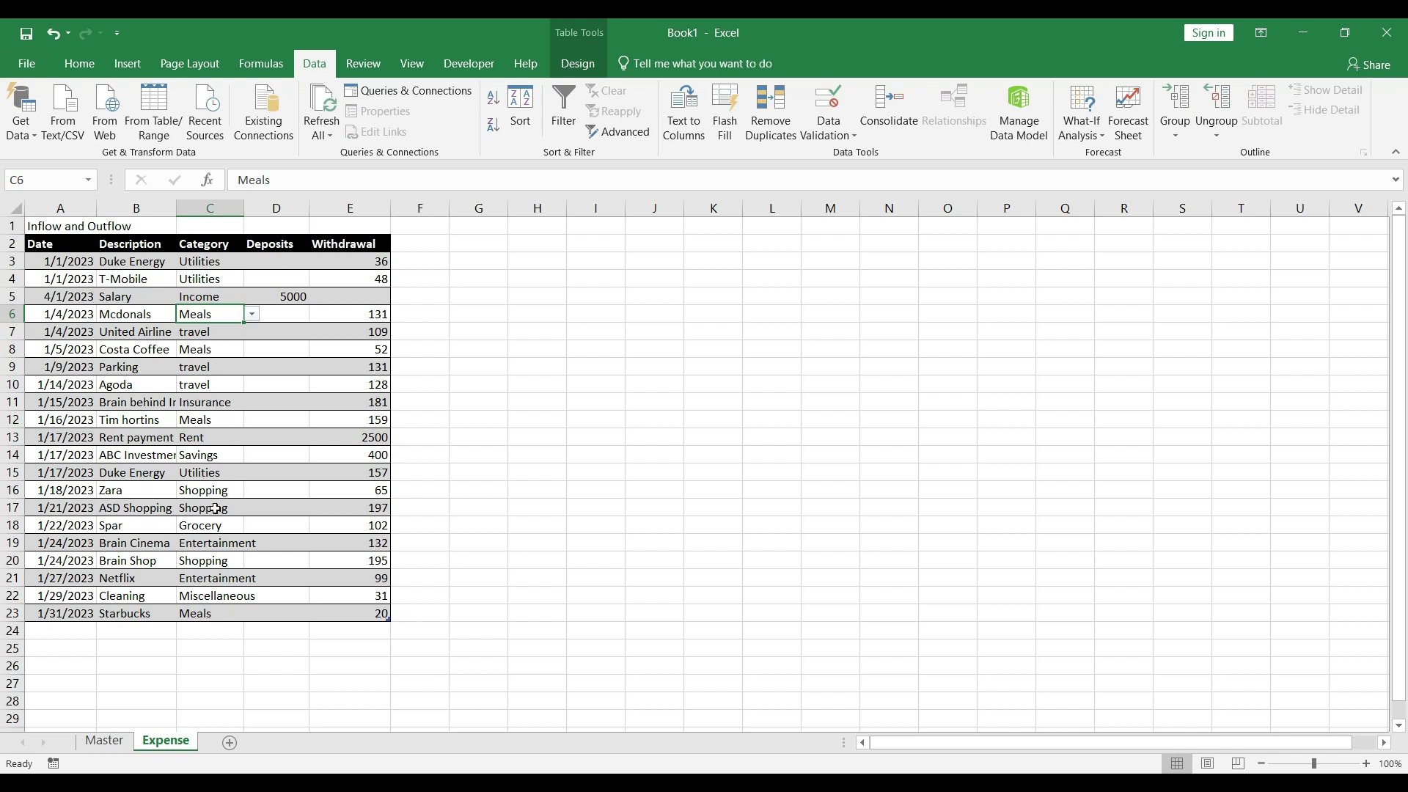
click(243, 355)
click(251, 351)
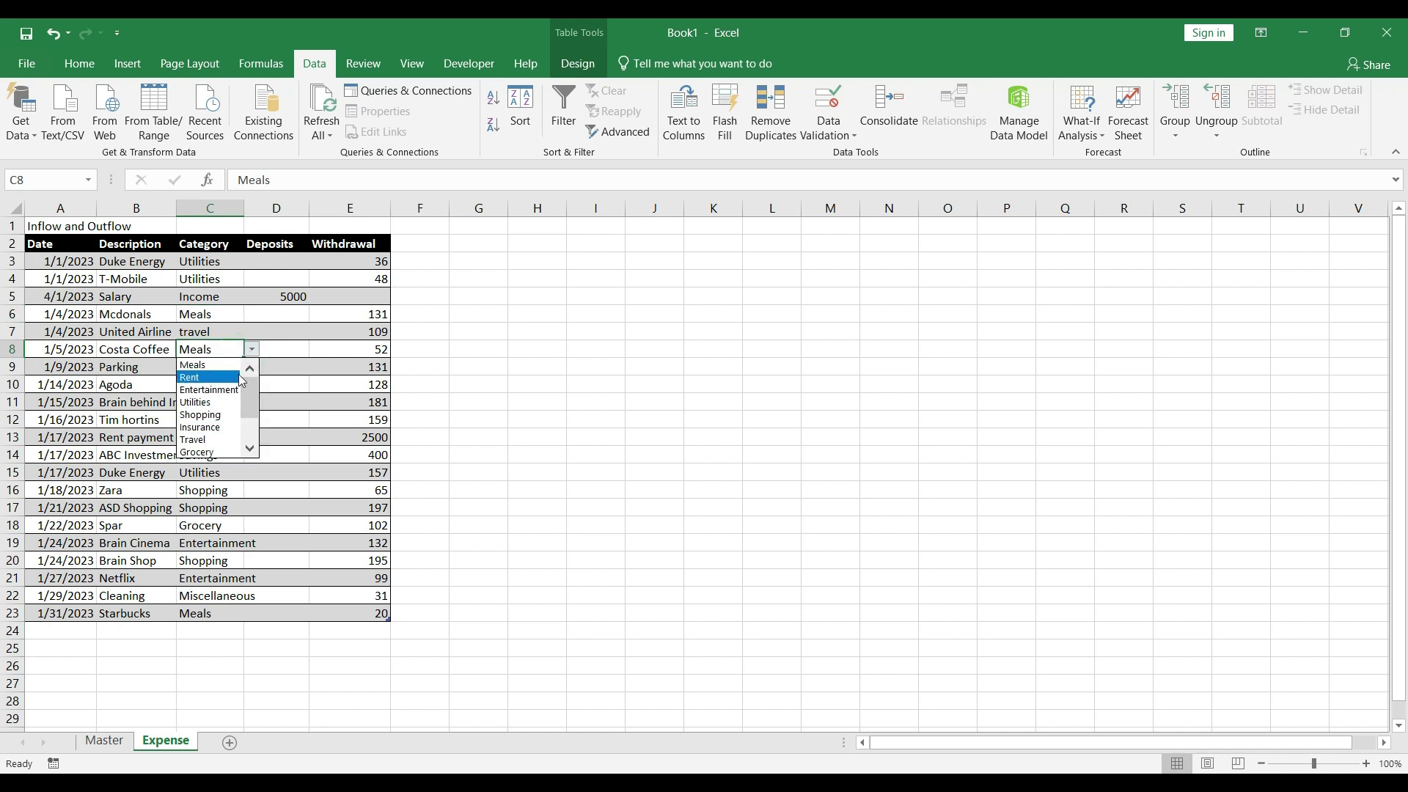
click(252, 350)
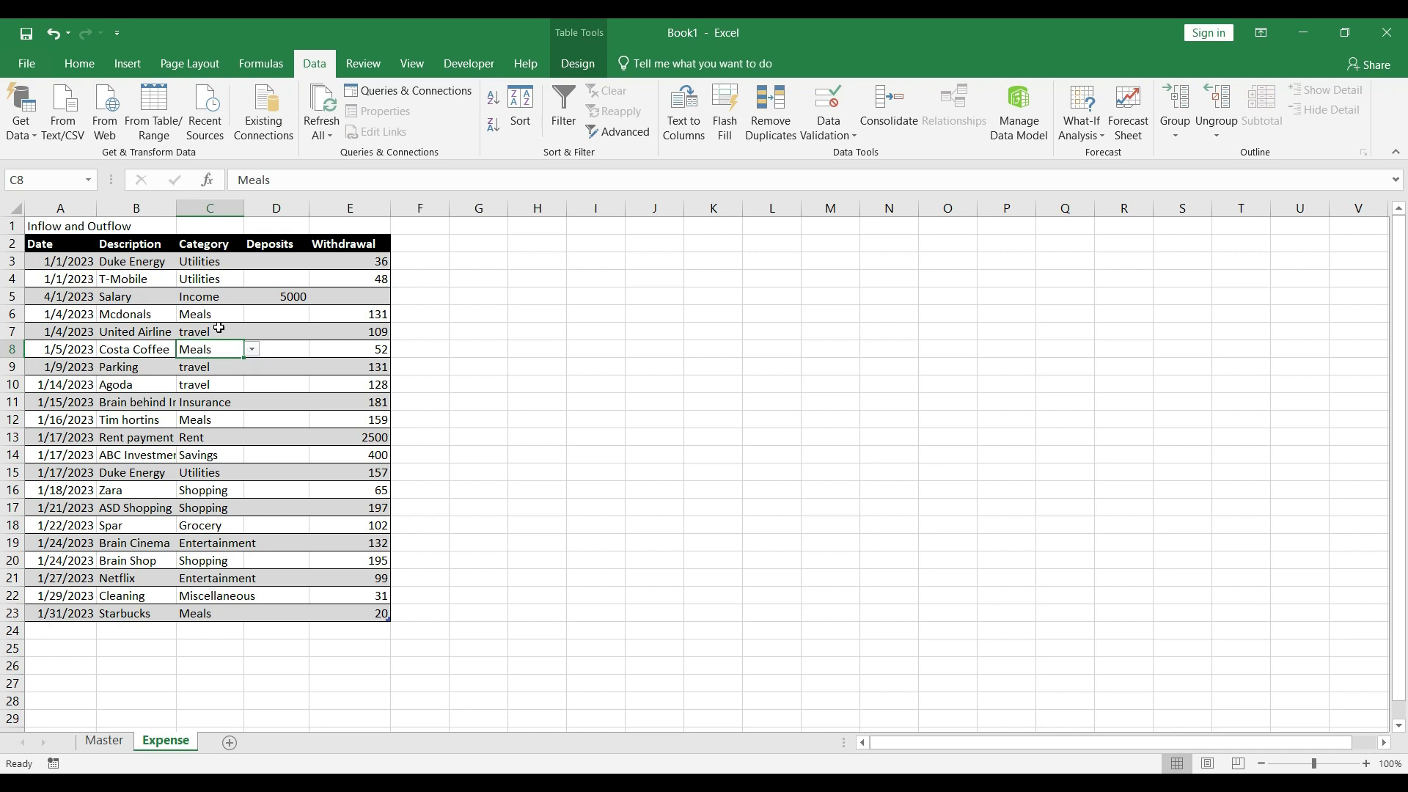
Copy the Date header's bold dark-fill formatting onto the Inflow and Outflow title cell
click(72, 232)
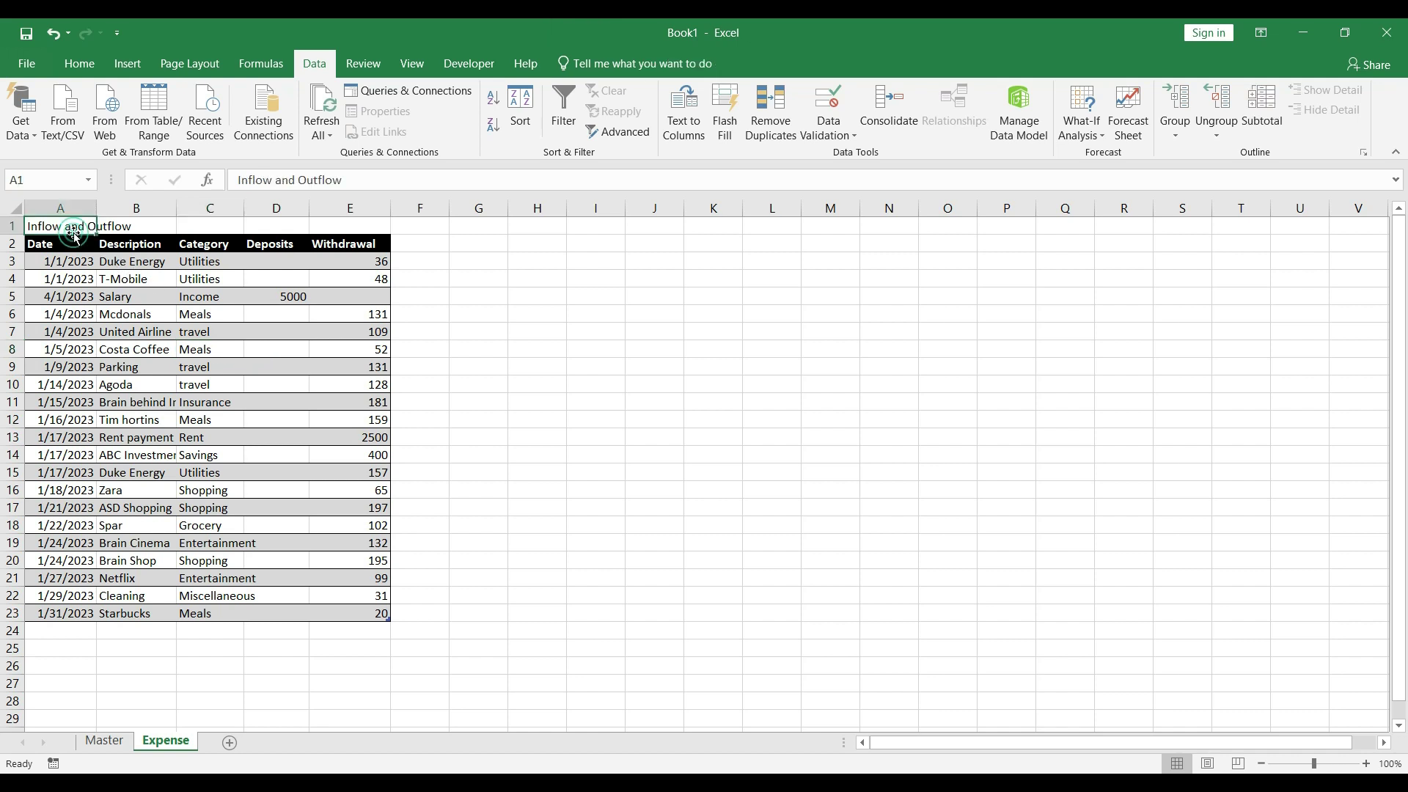
click(71, 244)
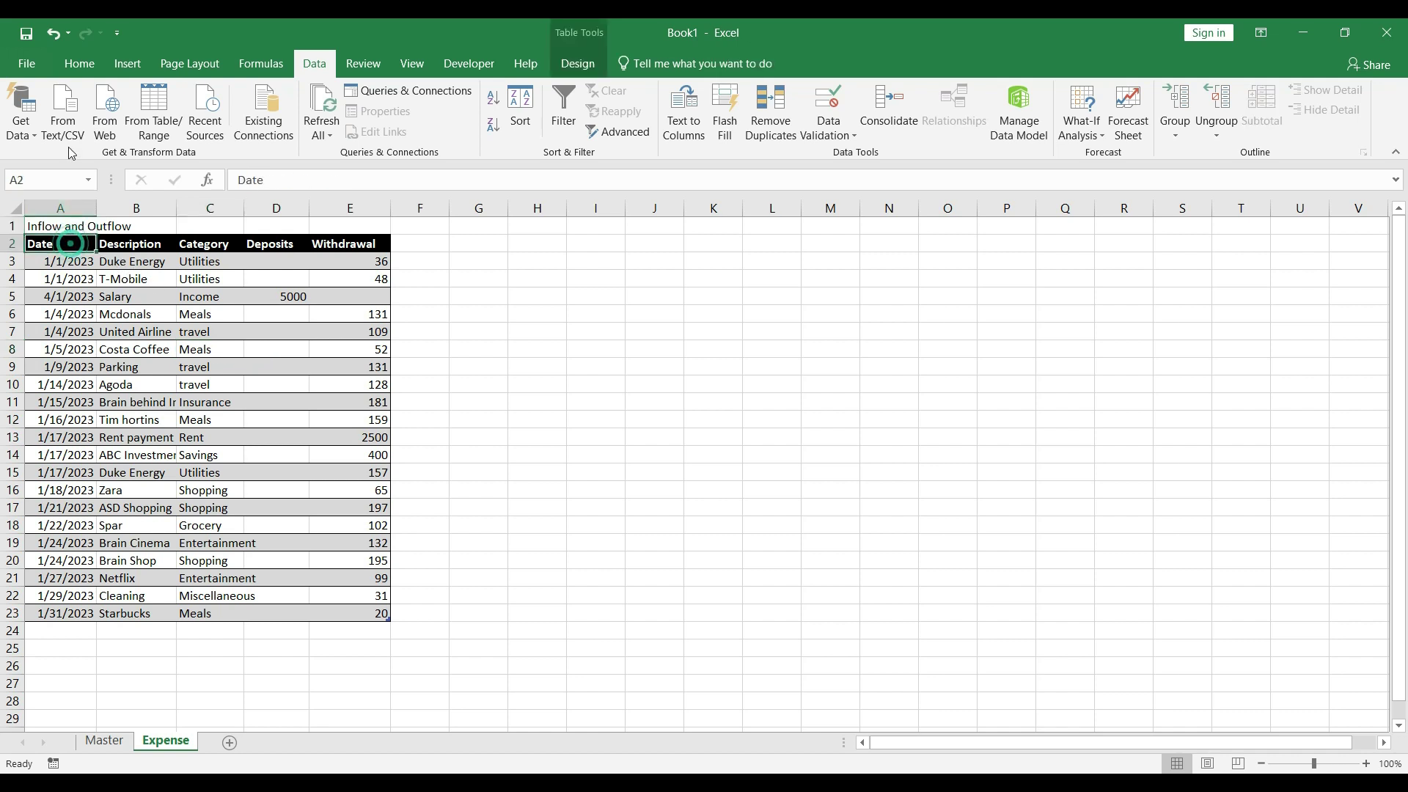
click(77, 65)
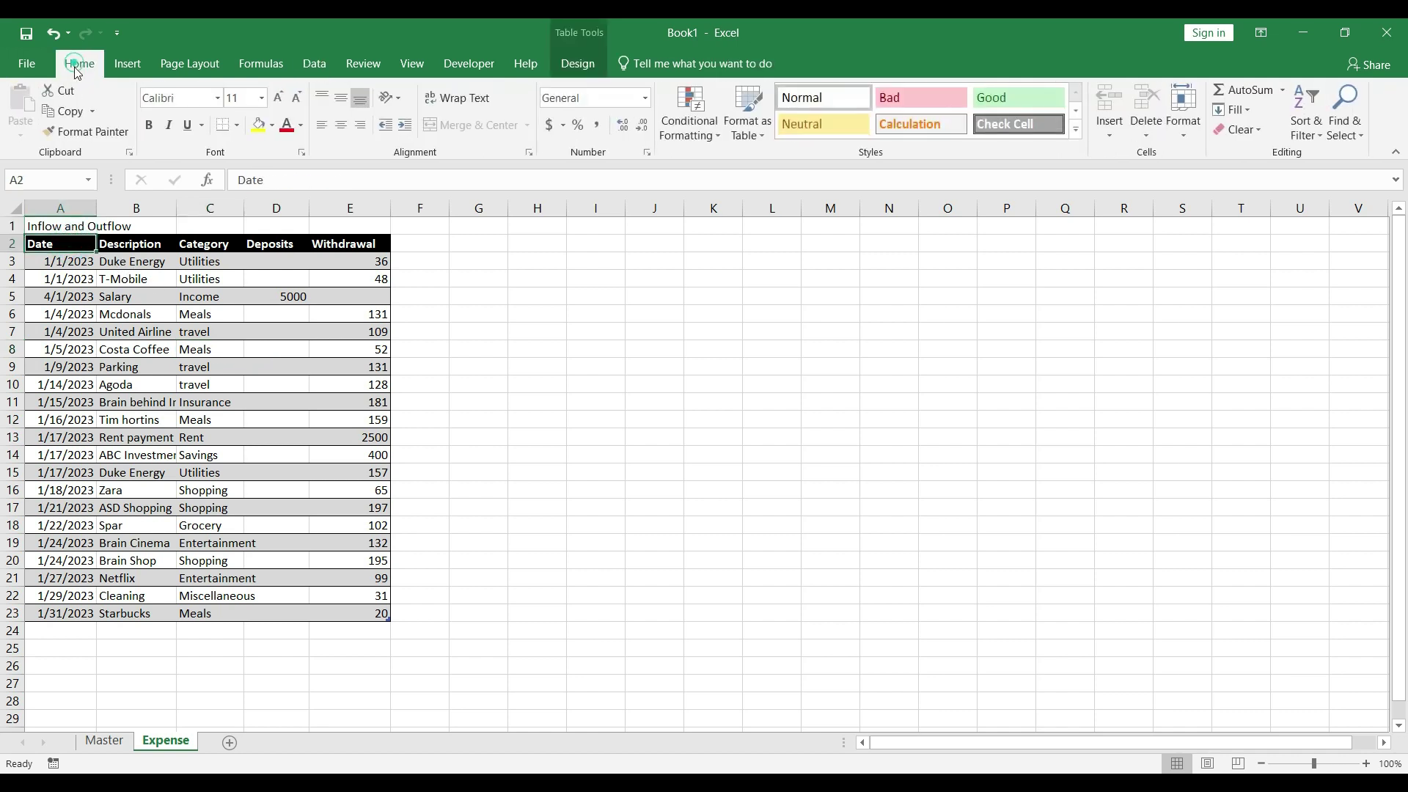
click(86, 132)
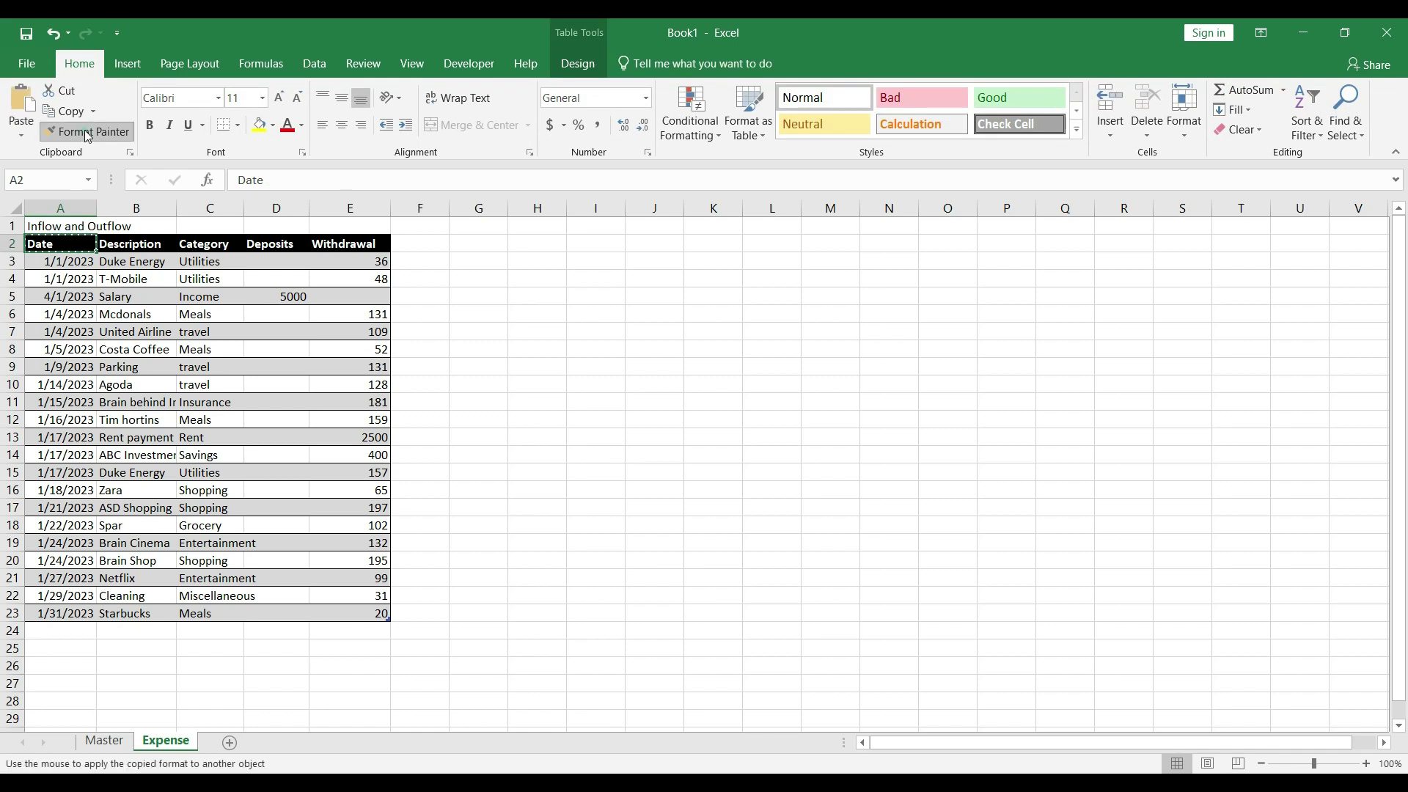
click(61, 229)
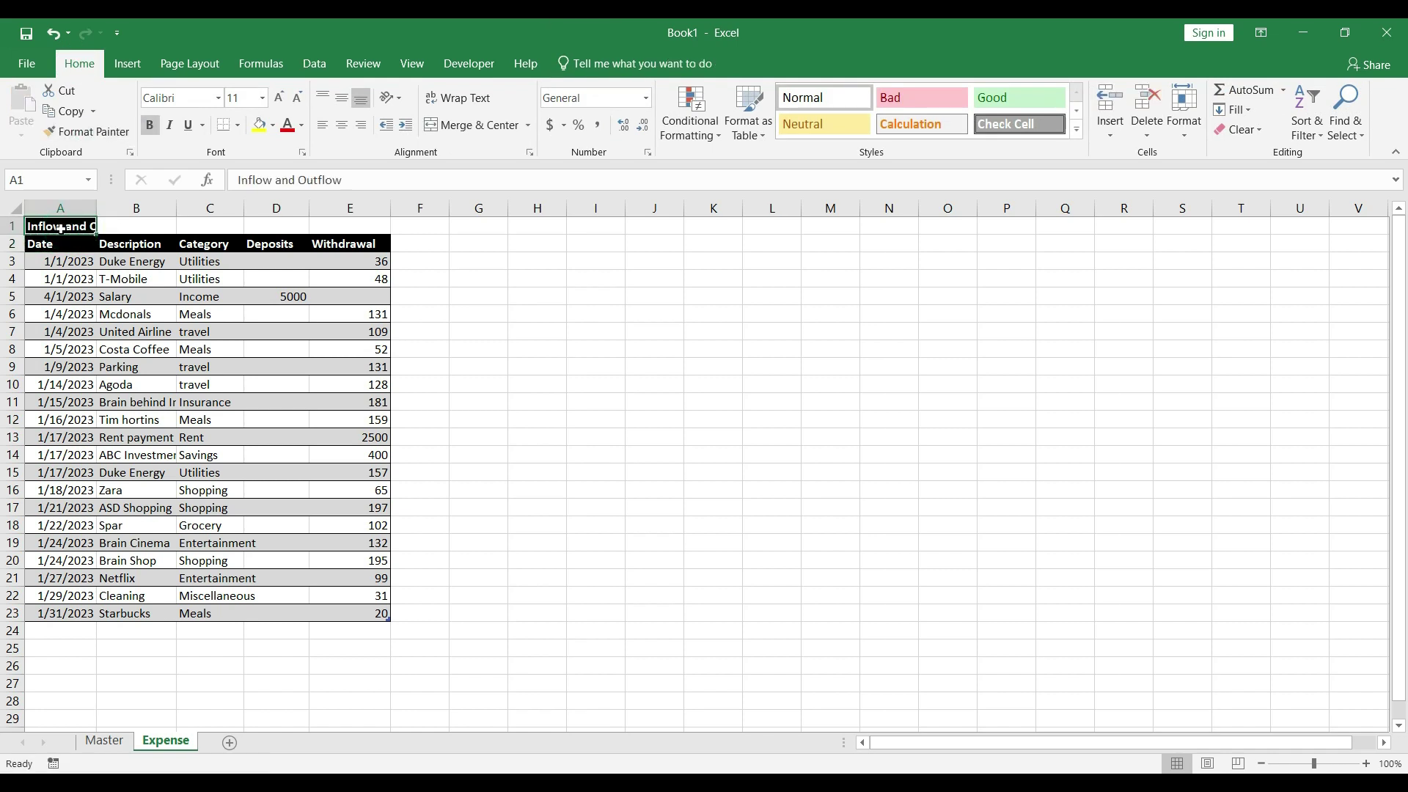
Merge and centre the title across A1:E1 at size 18, then return to Master
key(shift+Right)
key(shift+Right)
key(shift+Right)
key(shift+Right)
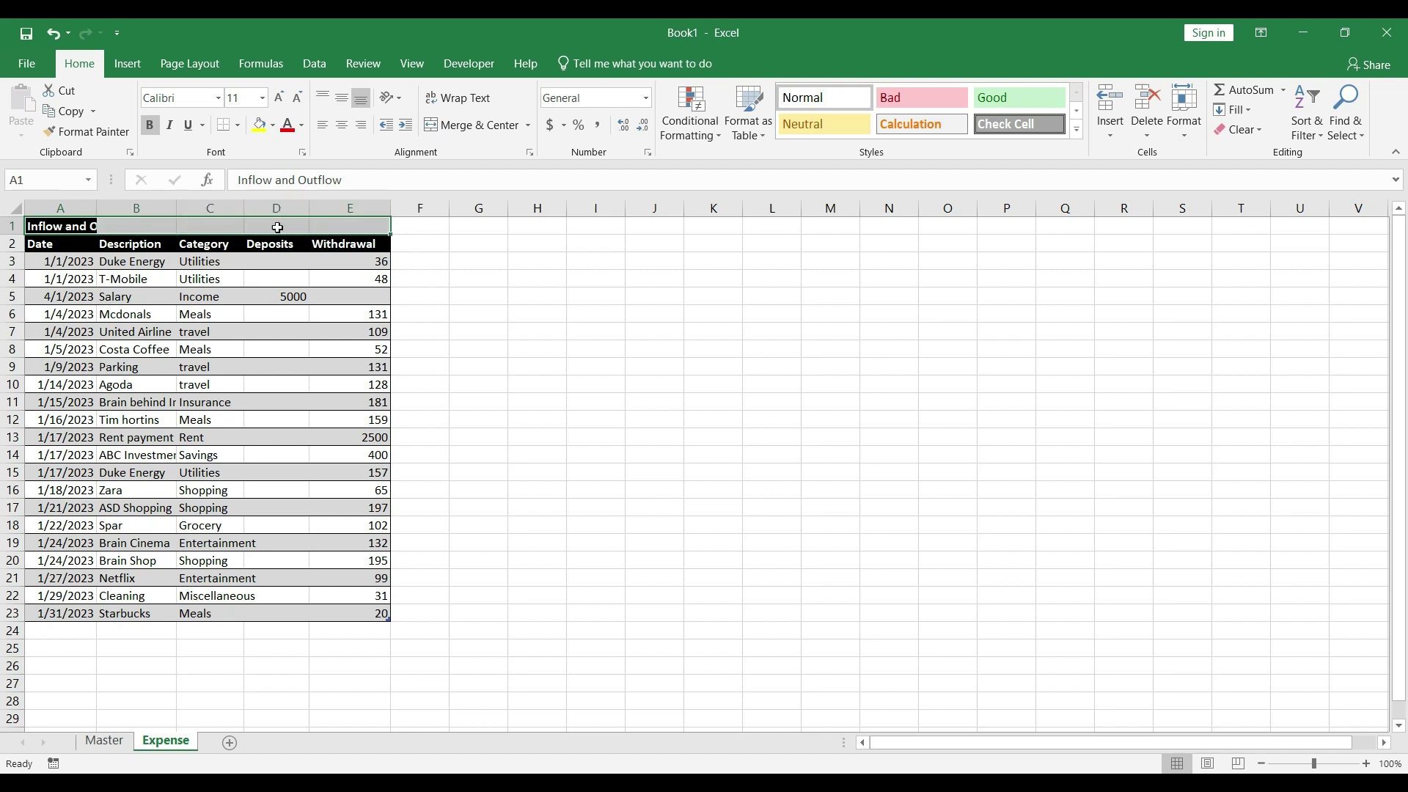
click(446, 128)
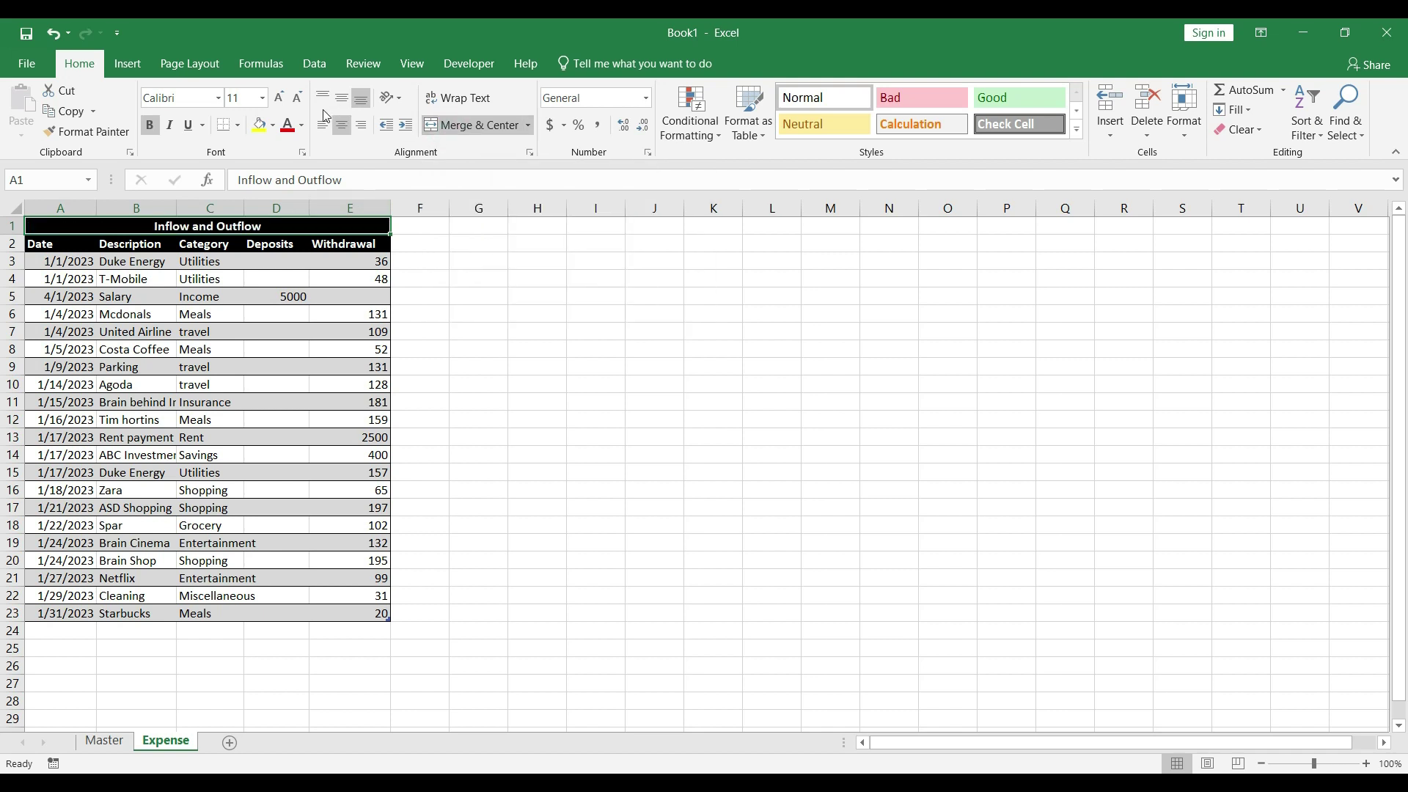
triple_click(282, 107)
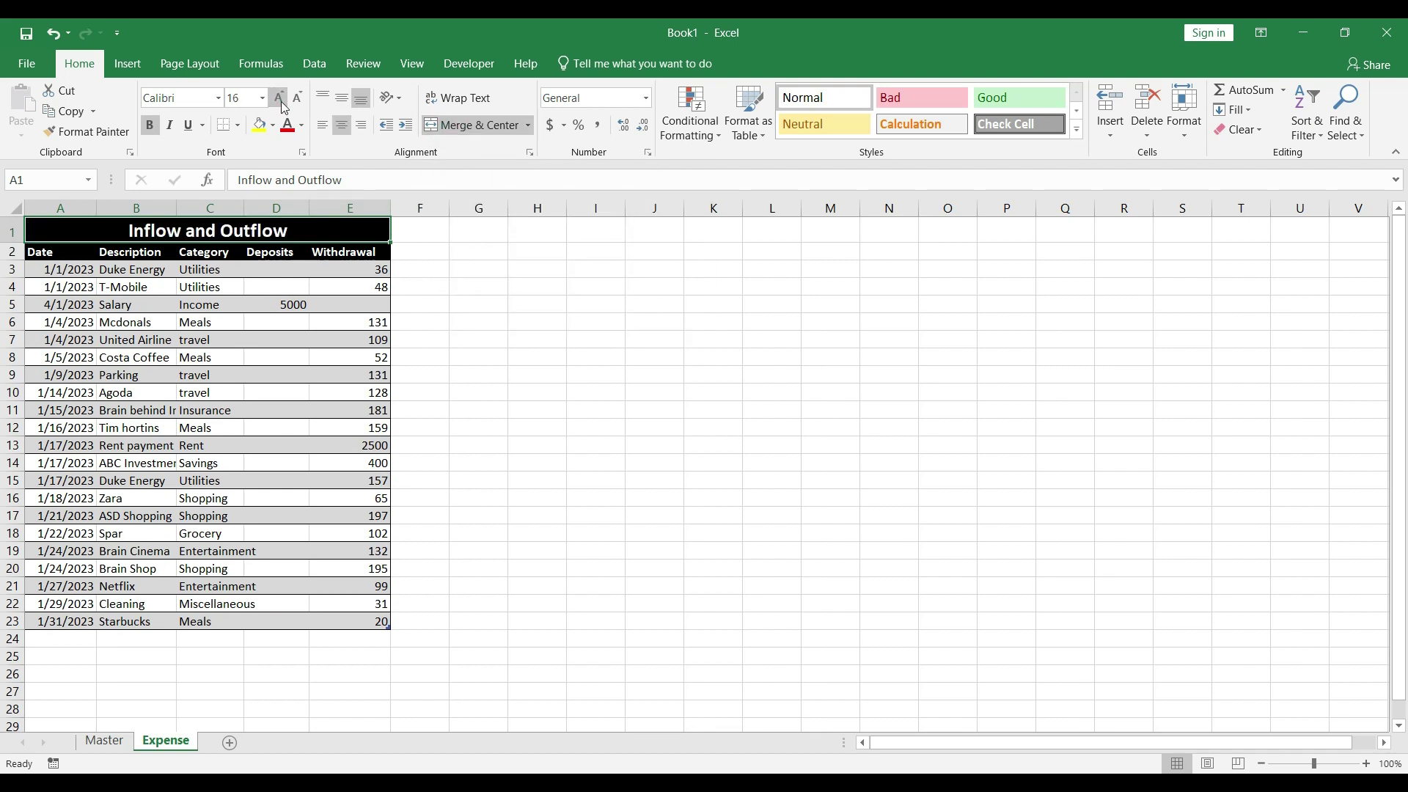
click(283, 107)
key(ctrl+Page_Up)
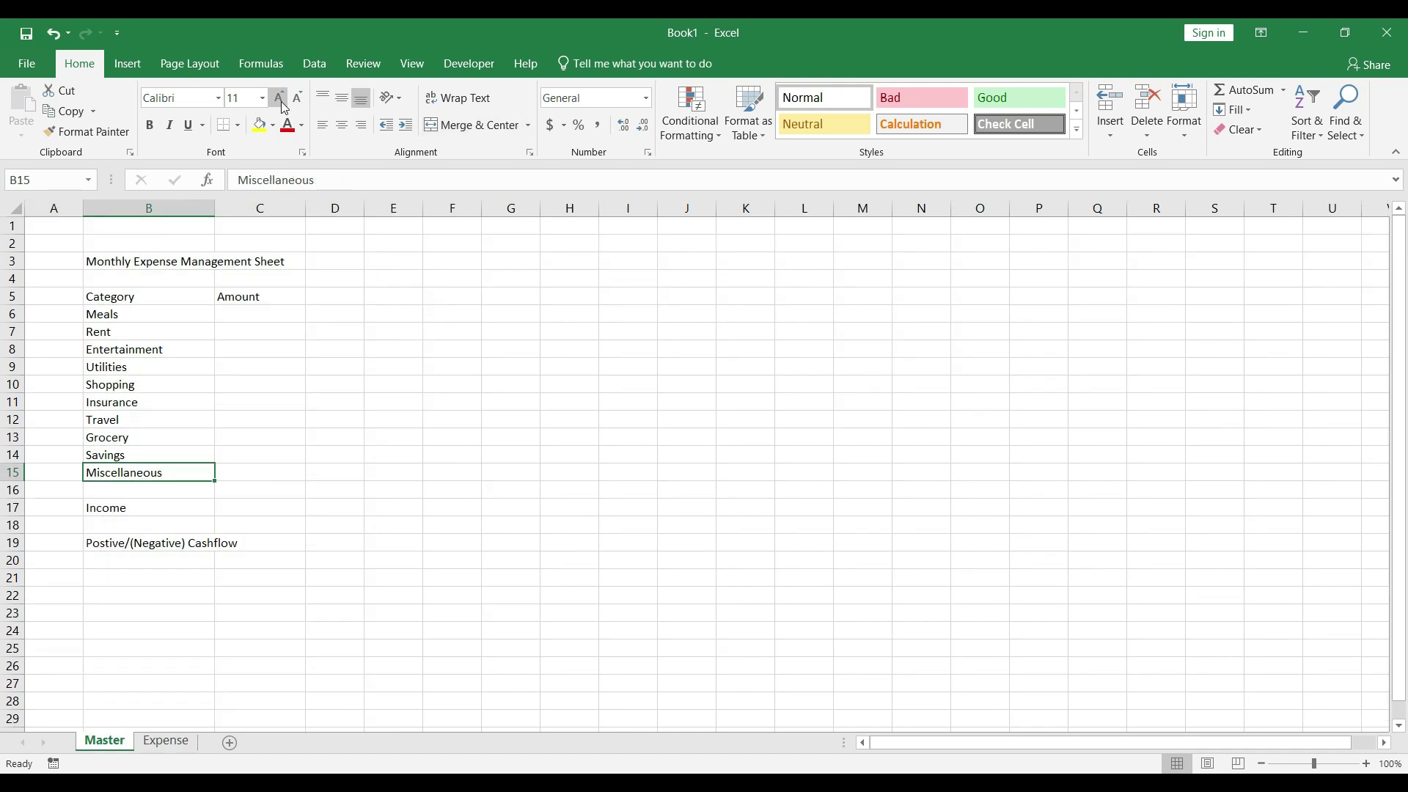
Format B5:C15 as a table with headers, using a dark-header banded style
key(ctrl+Up)
key(shift+Right)
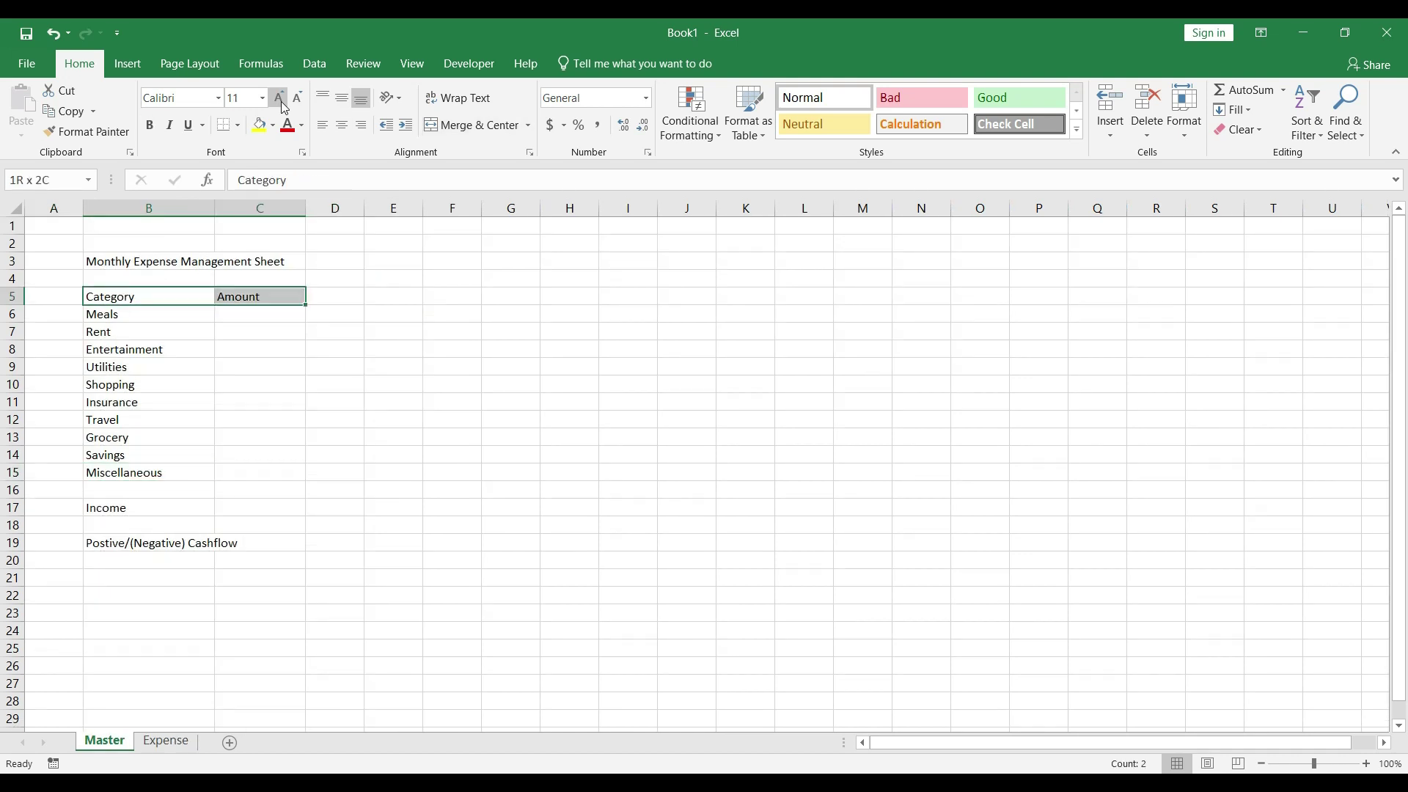
key(ctrl+shift+Down)
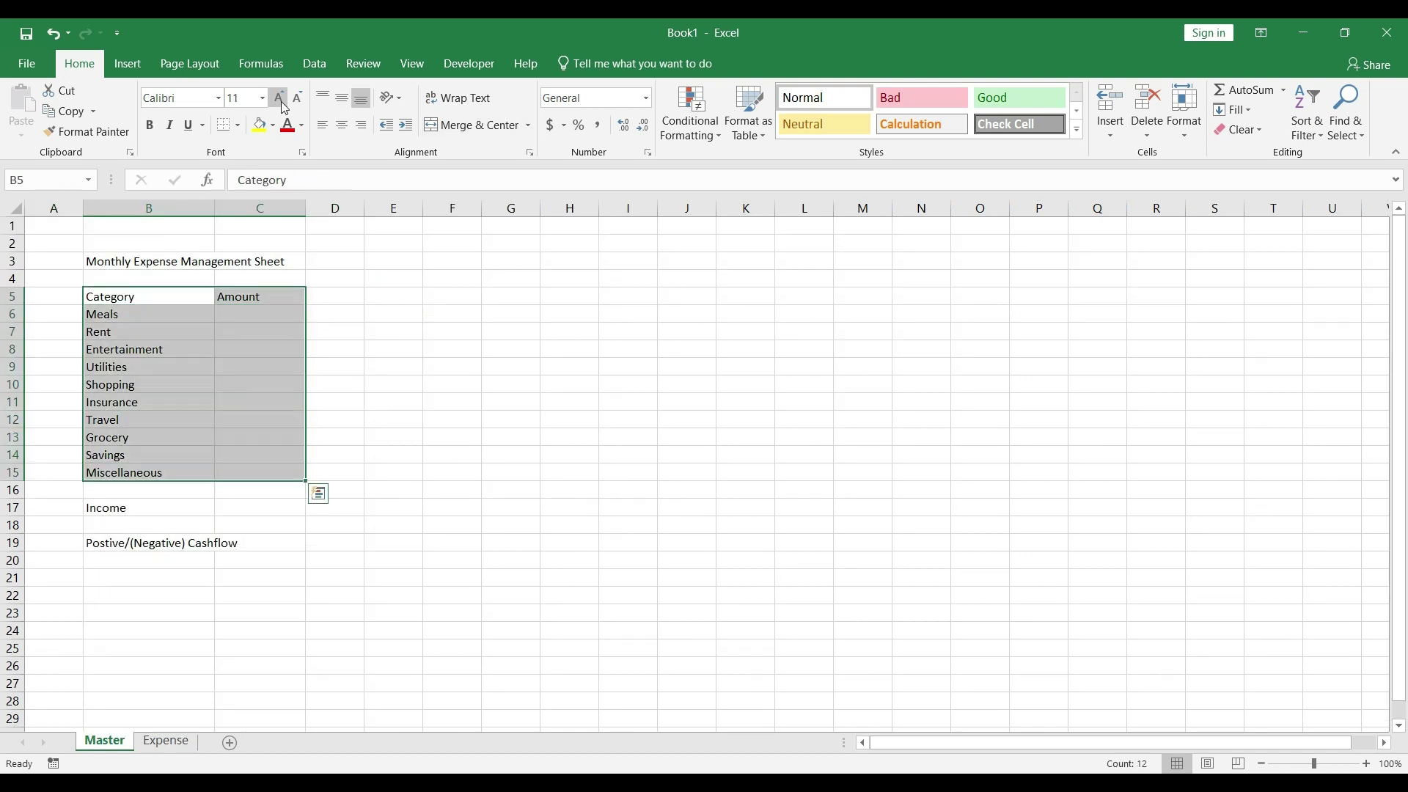
click(767, 148)
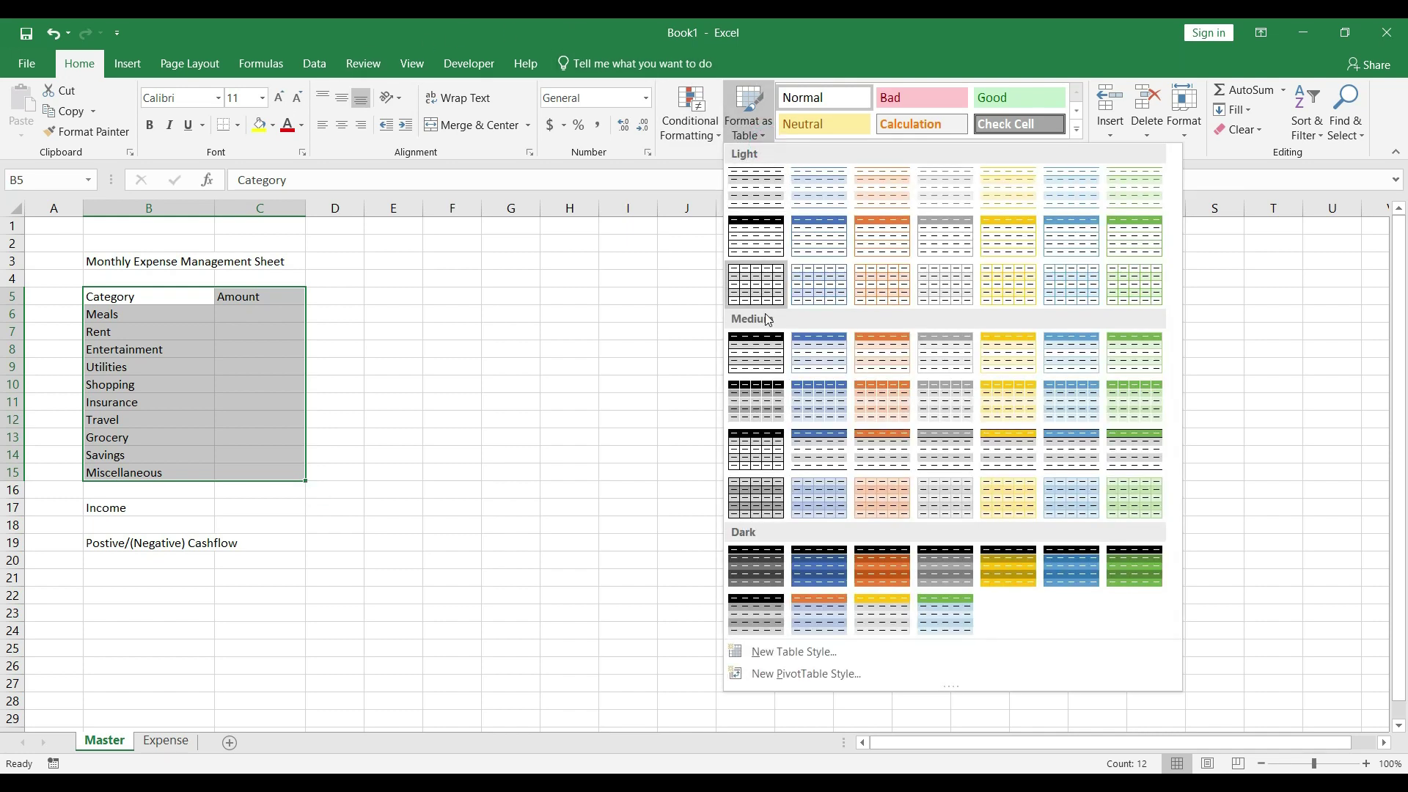
click(762, 360)
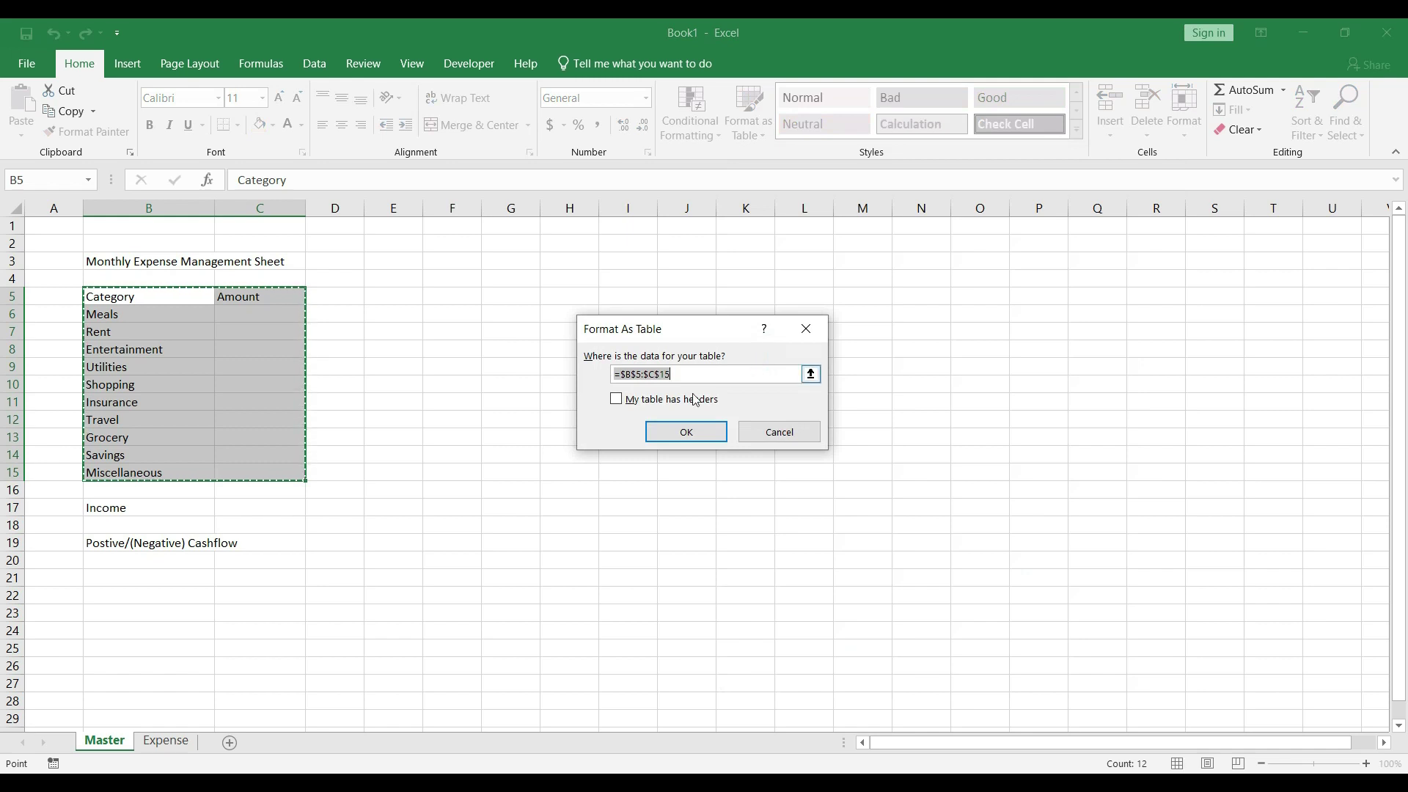
click(616, 400)
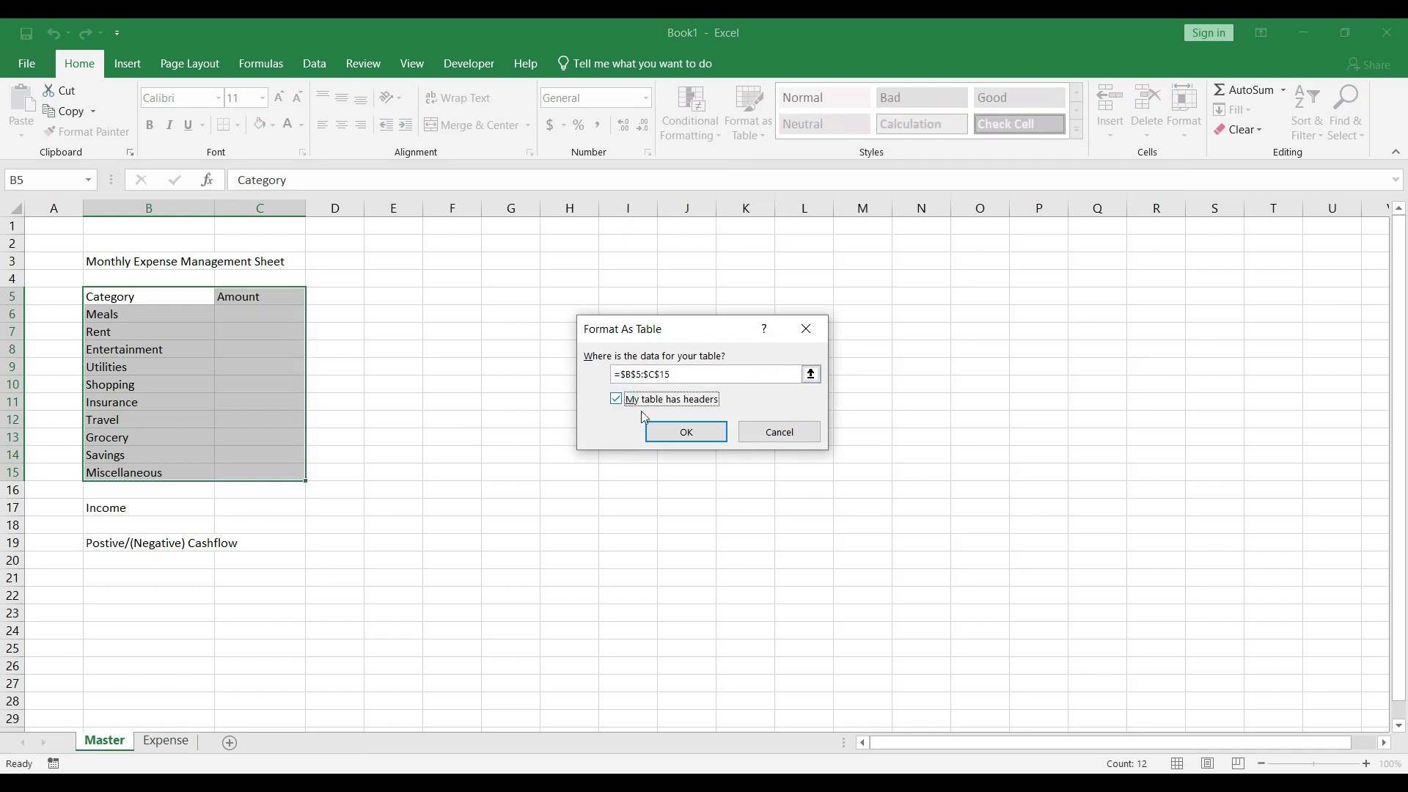
click(646, 429)
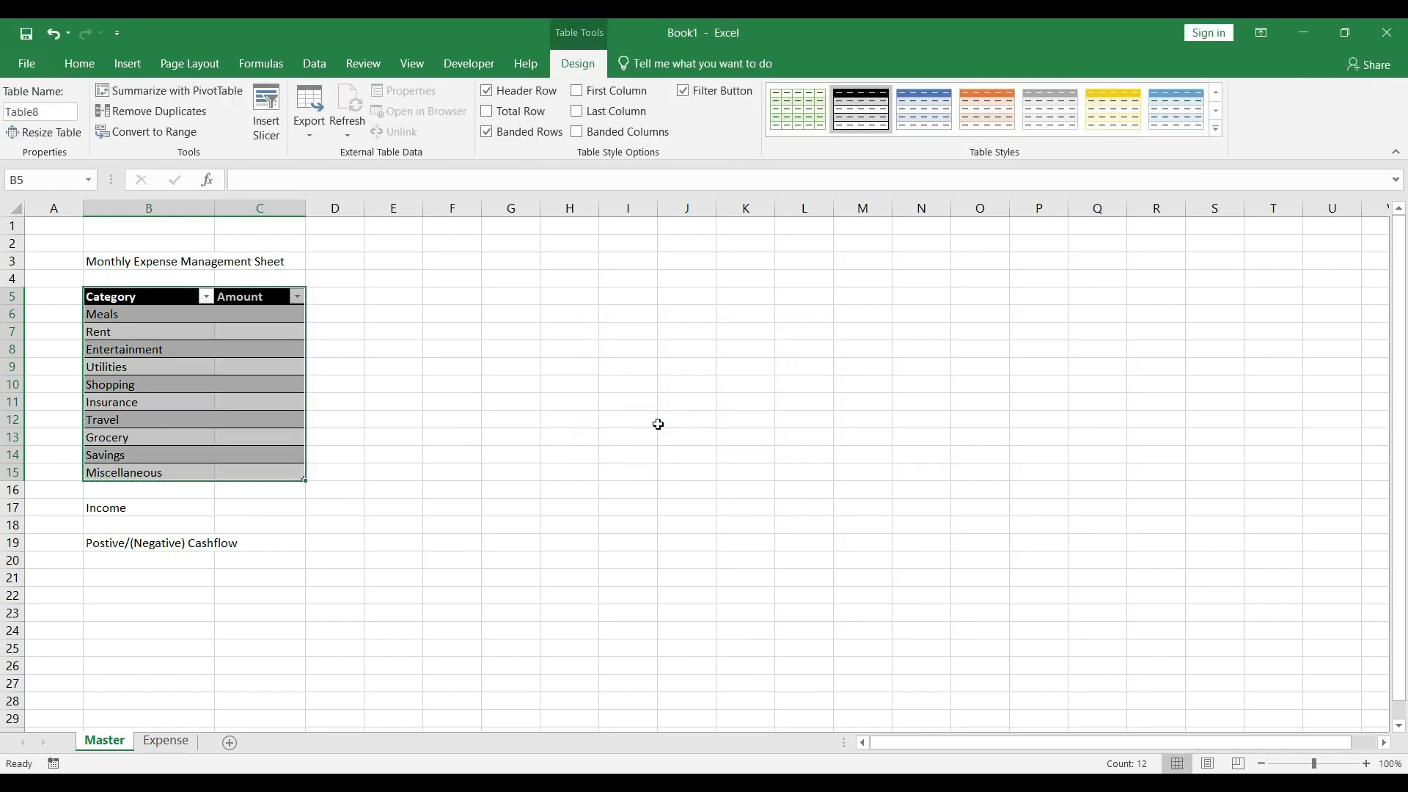
Turn off the table's filter arrows and select the Category header cell
key(alt+d)
key(f)
key(f)
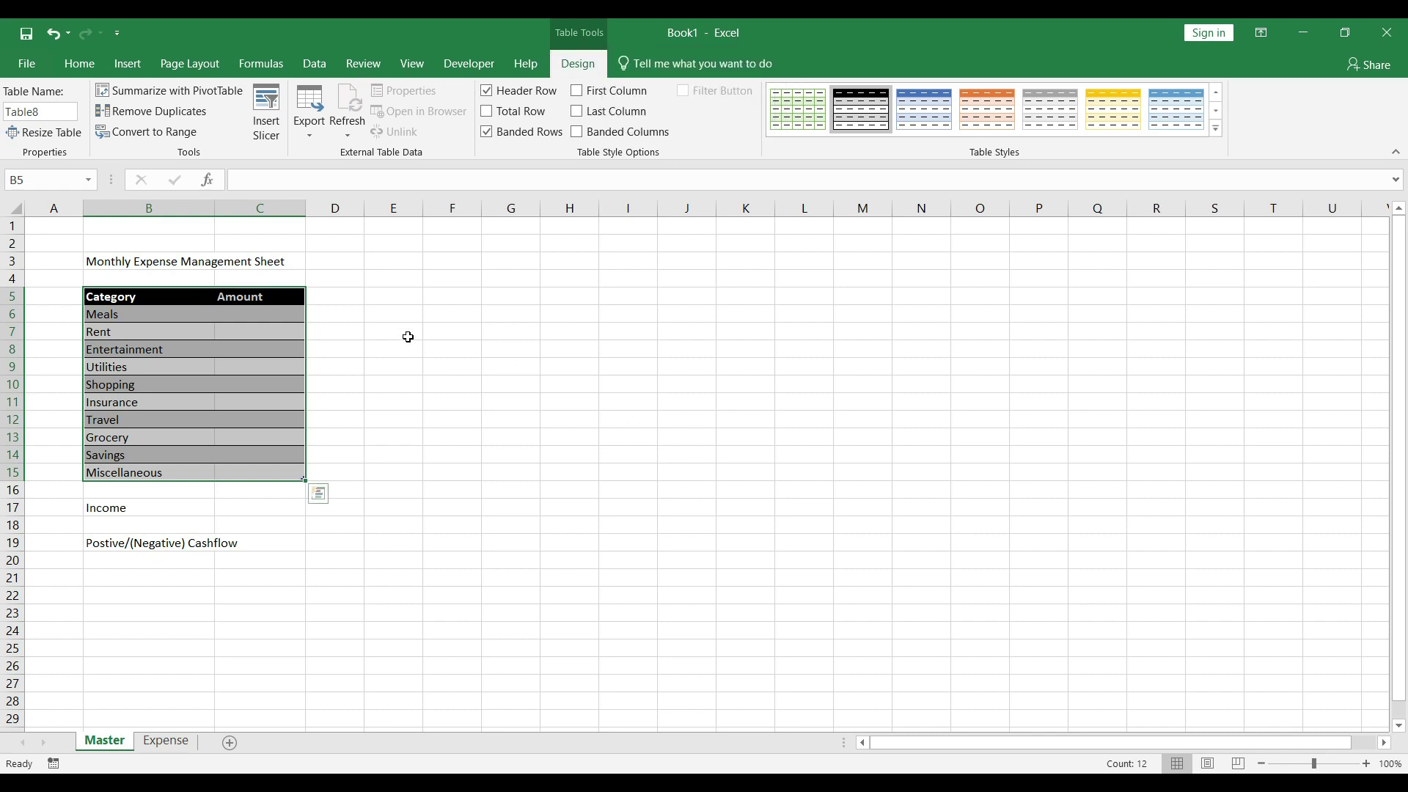
click(195, 296)
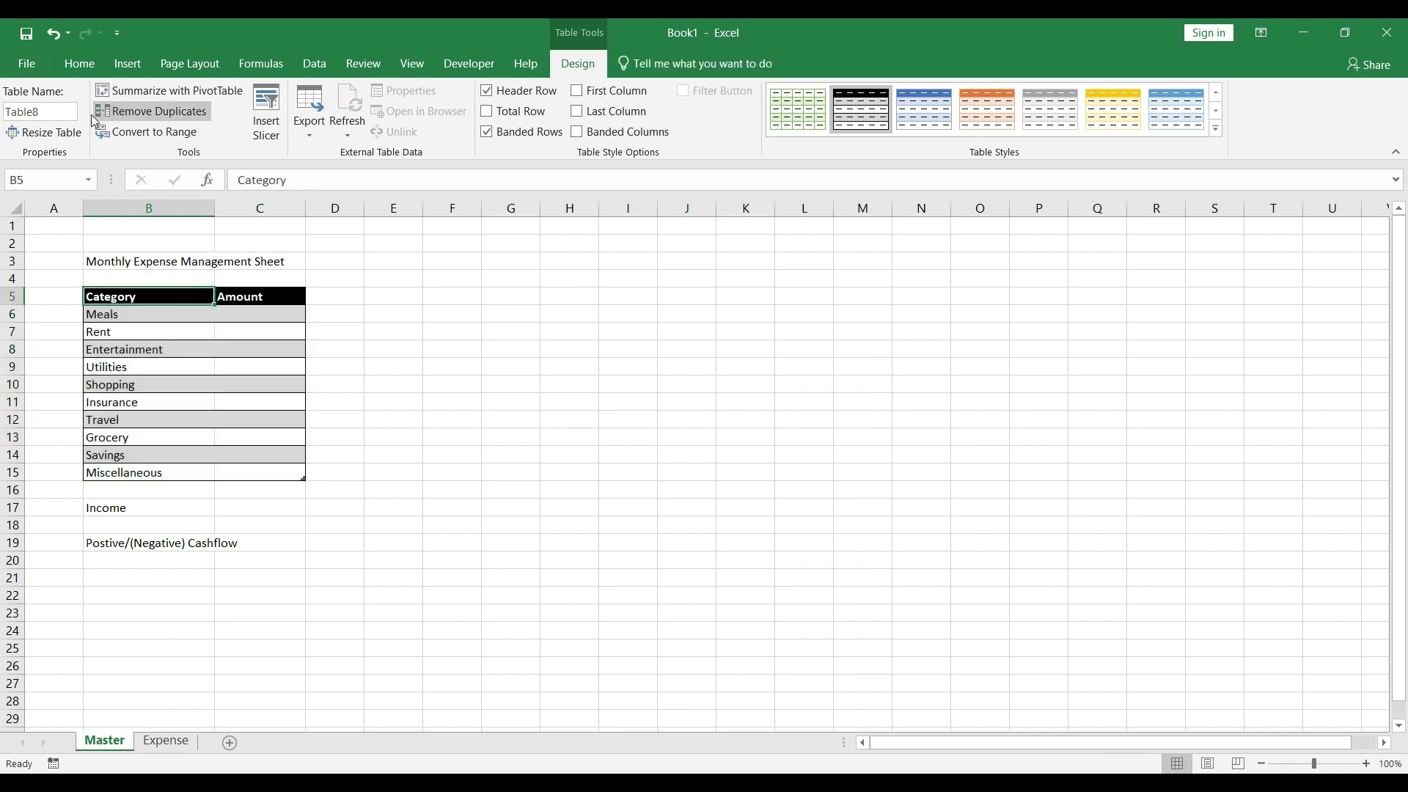
click(80, 63)
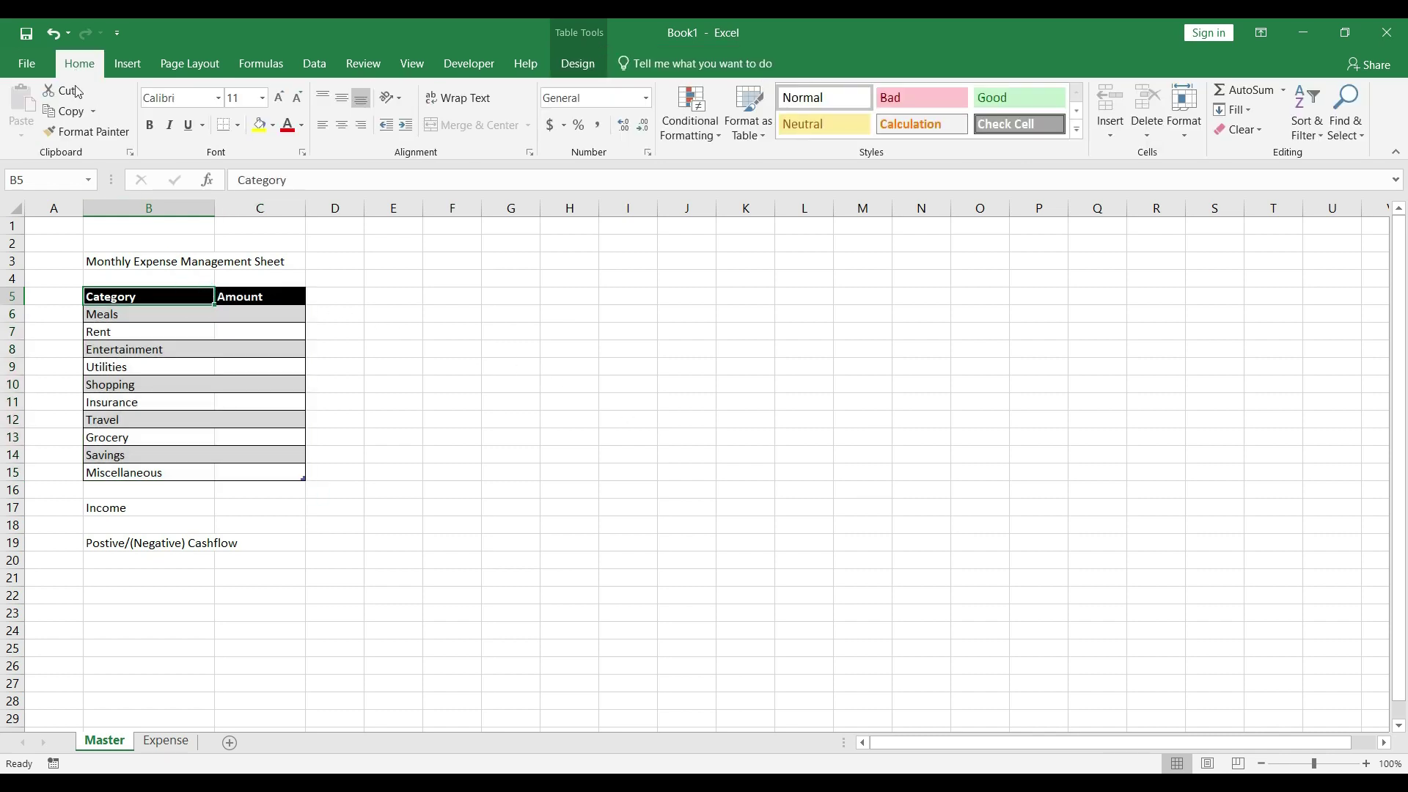
Give the sheet title the header formatting and merge and centre it across B3:C3
click(84, 132)
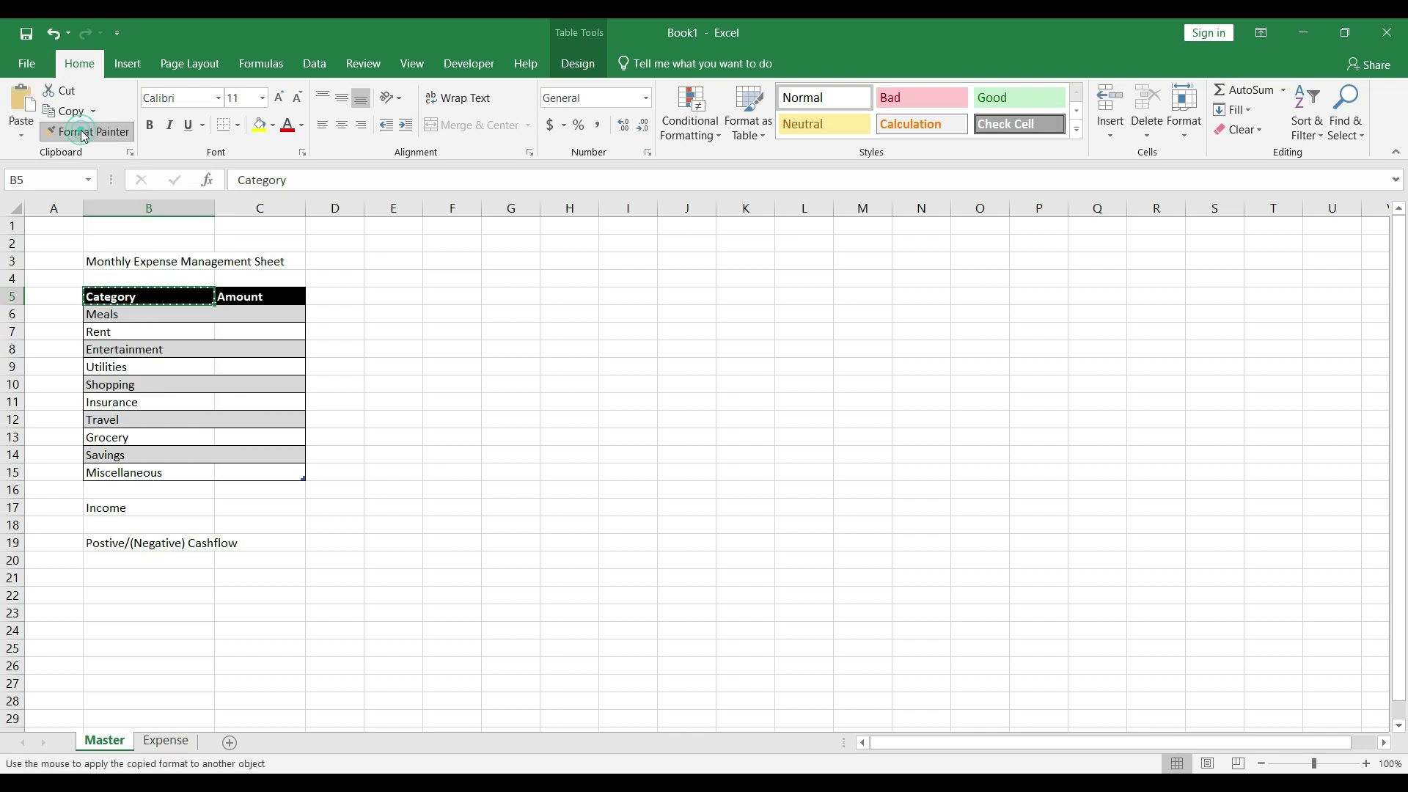
click(132, 262)
key(shift+Right)
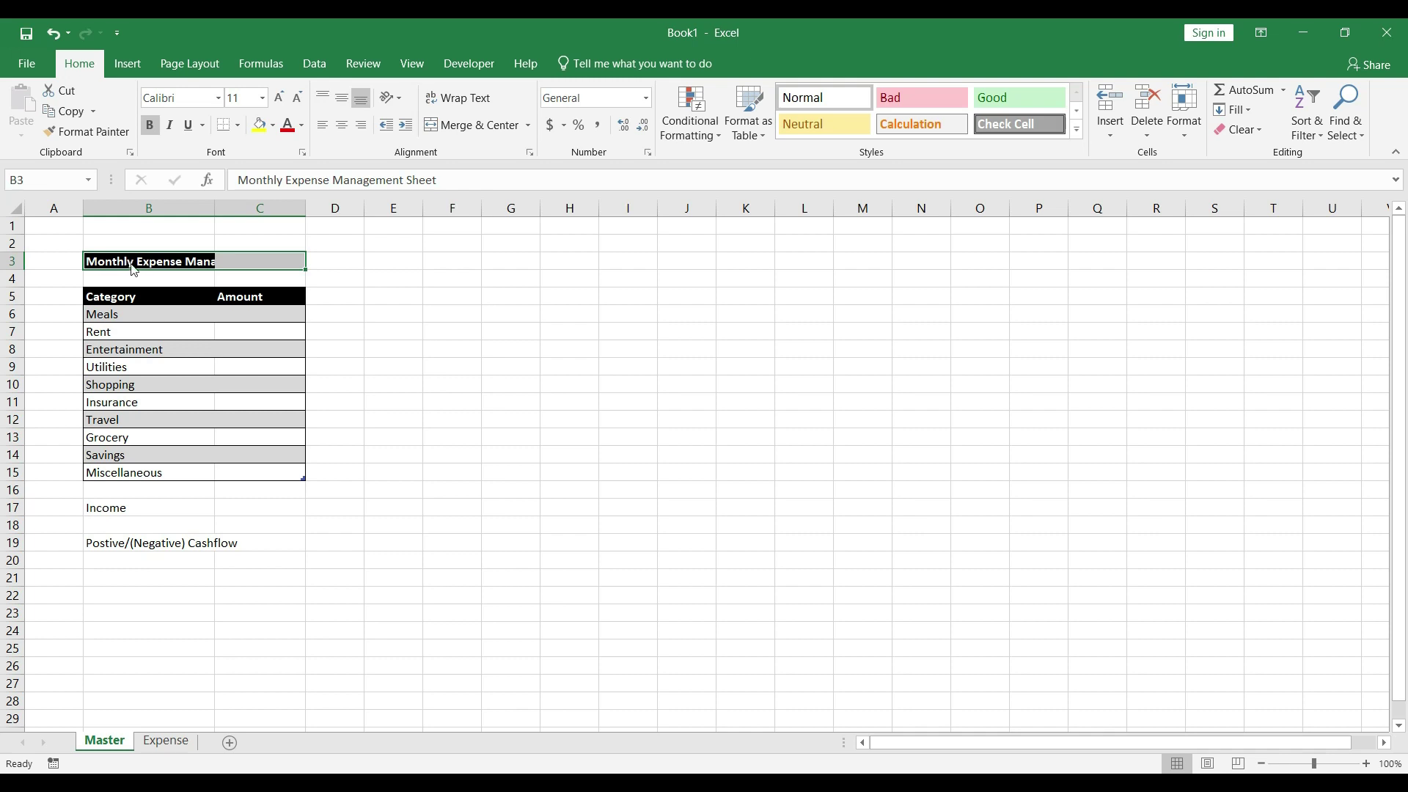
key(alt)
key(h)
key(m)
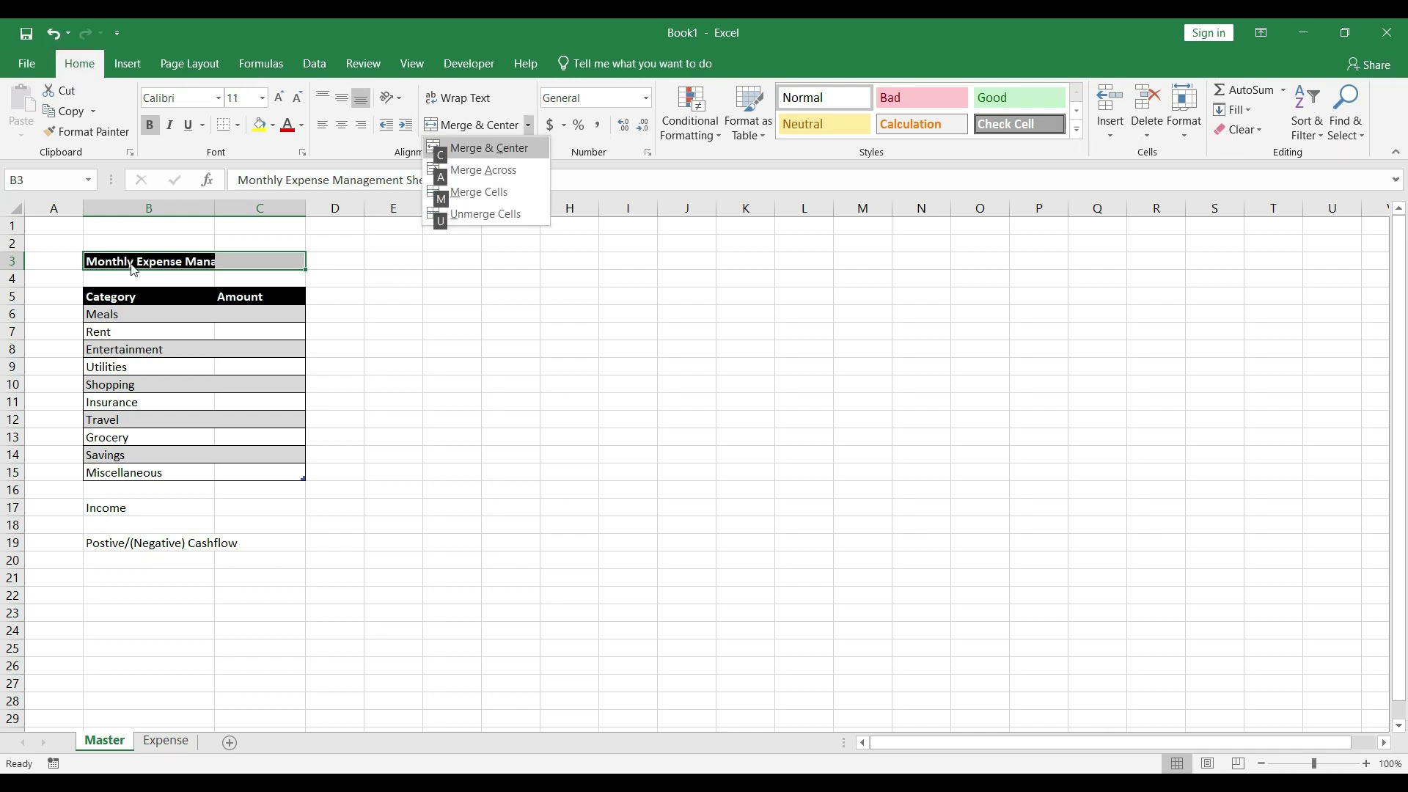
key(c)
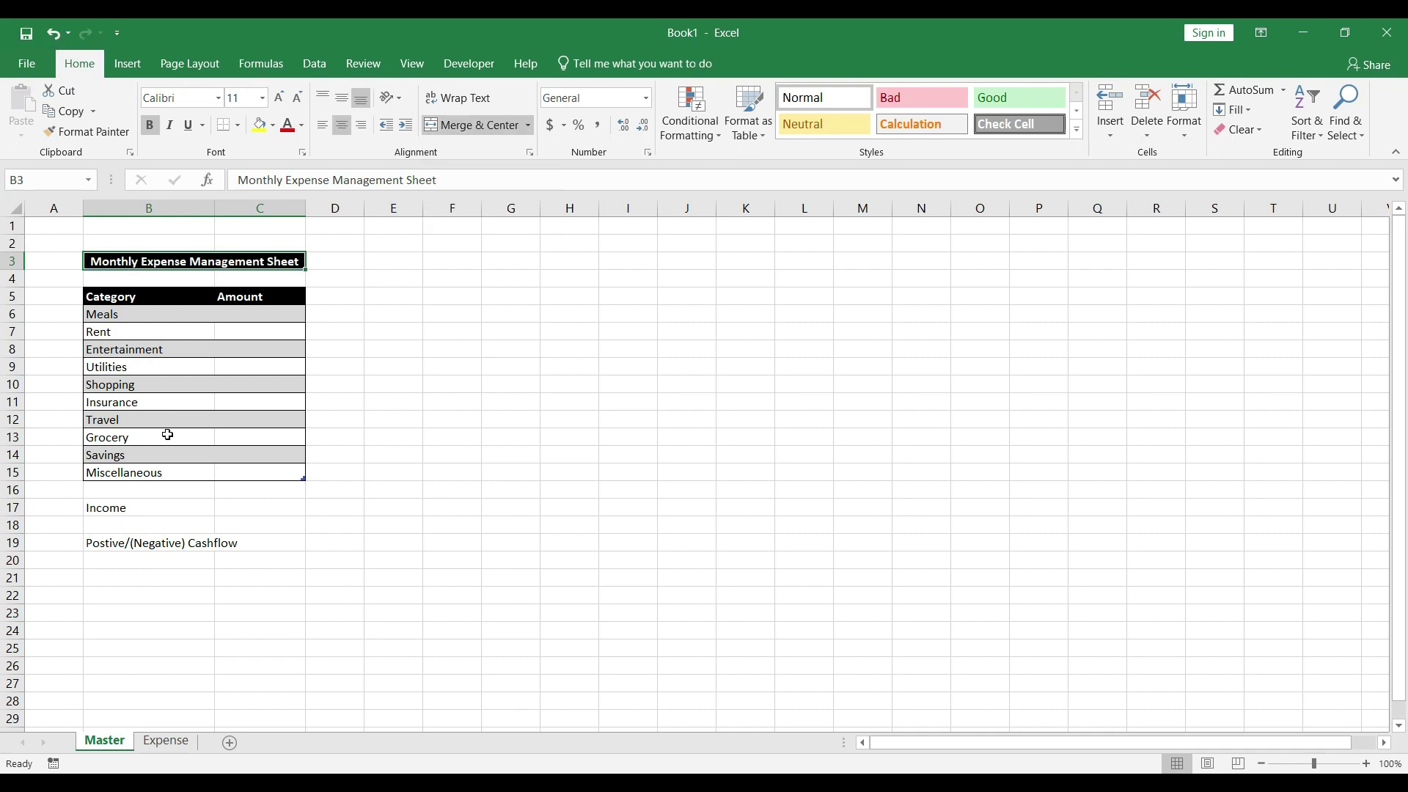
Copy the Miscellaneous row's bordered formatting to the Income and Cashflow rows
drag(176, 470, 227, 476)
click(86, 132)
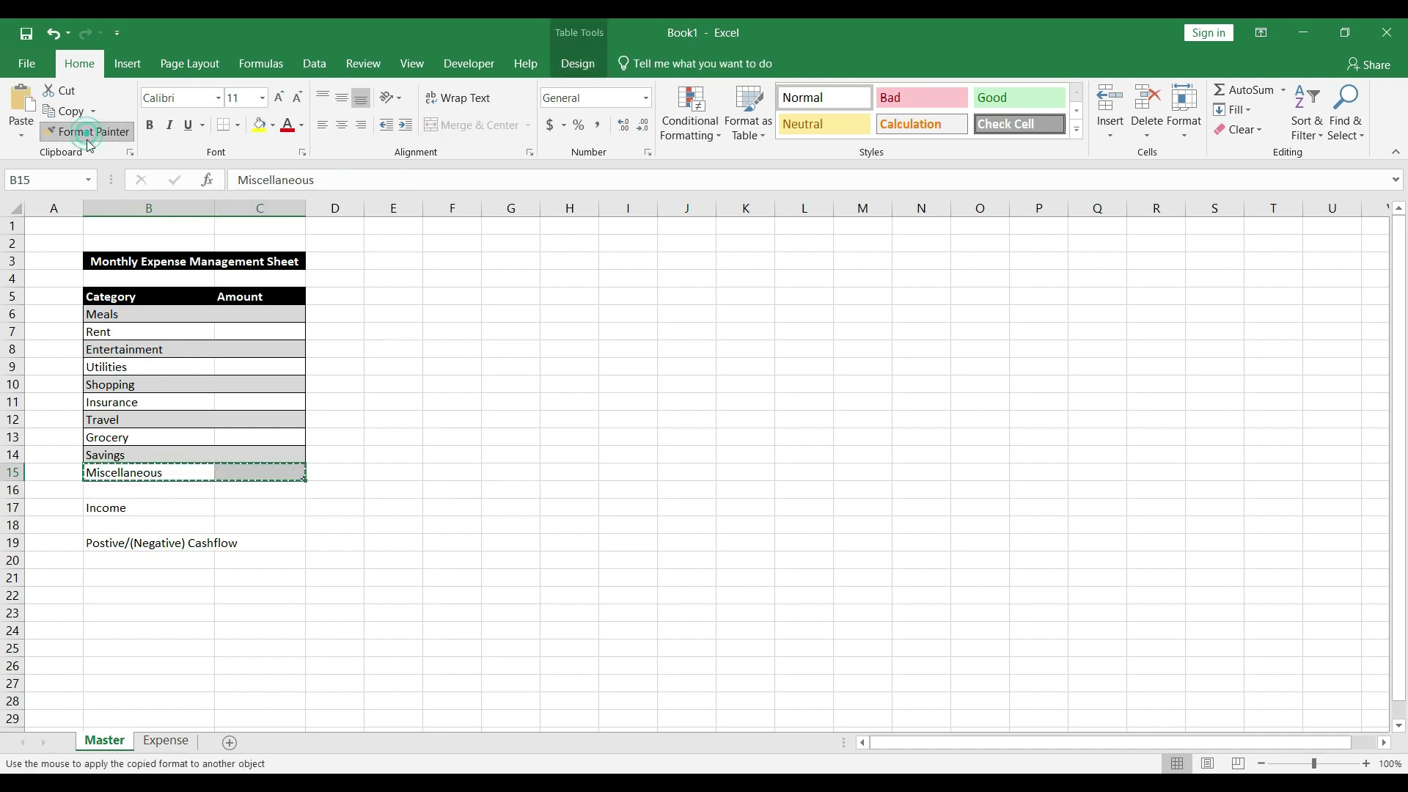
click(166, 504)
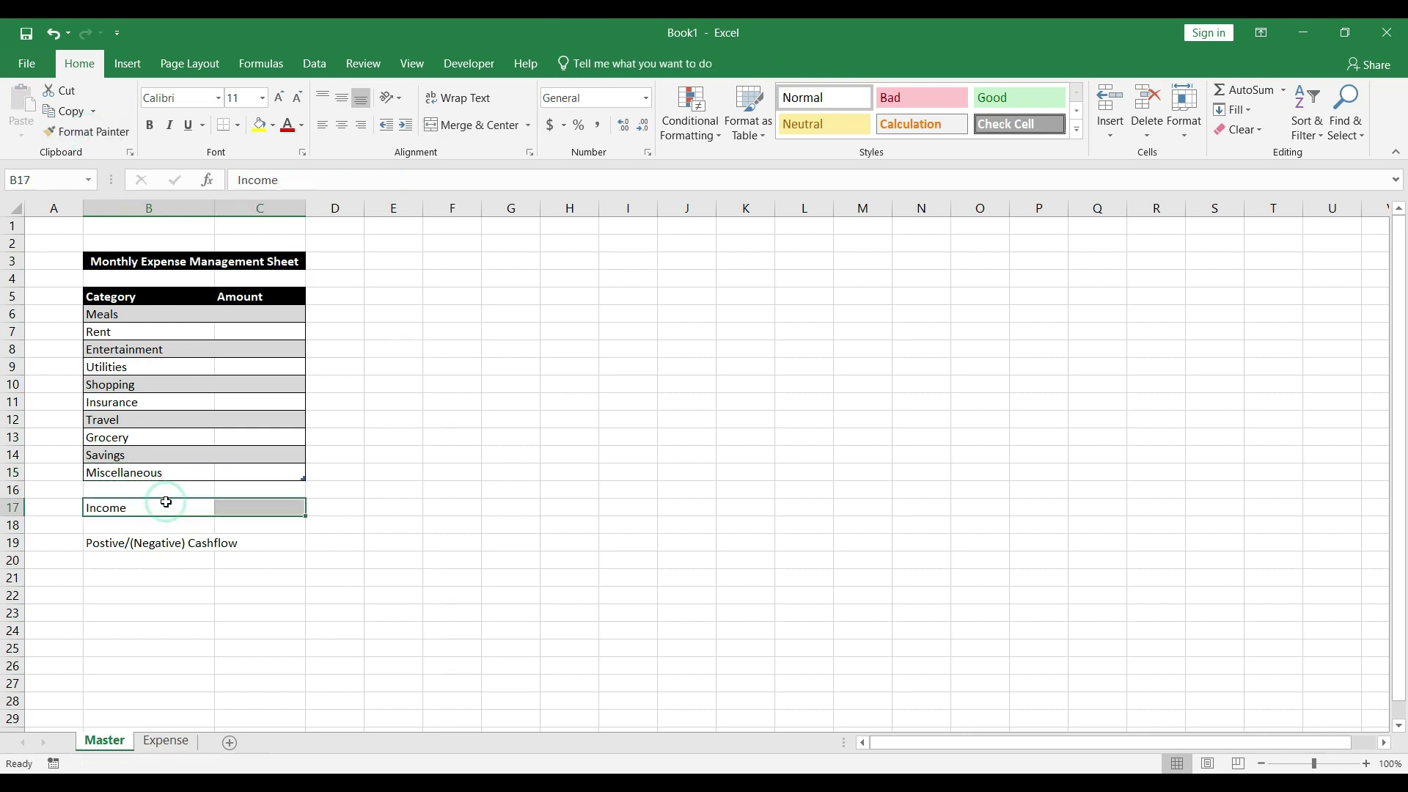
click(86, 132)
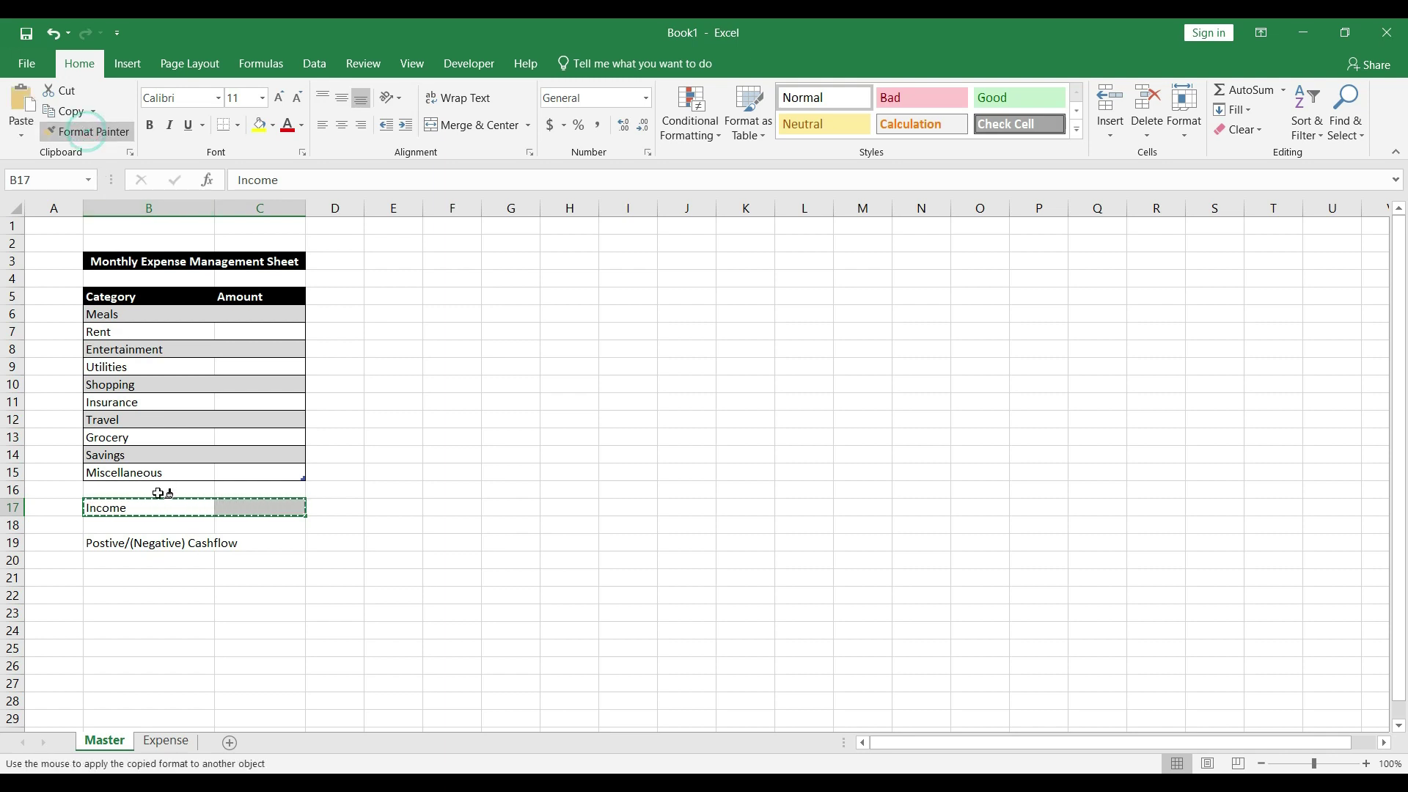
click(149, 542)
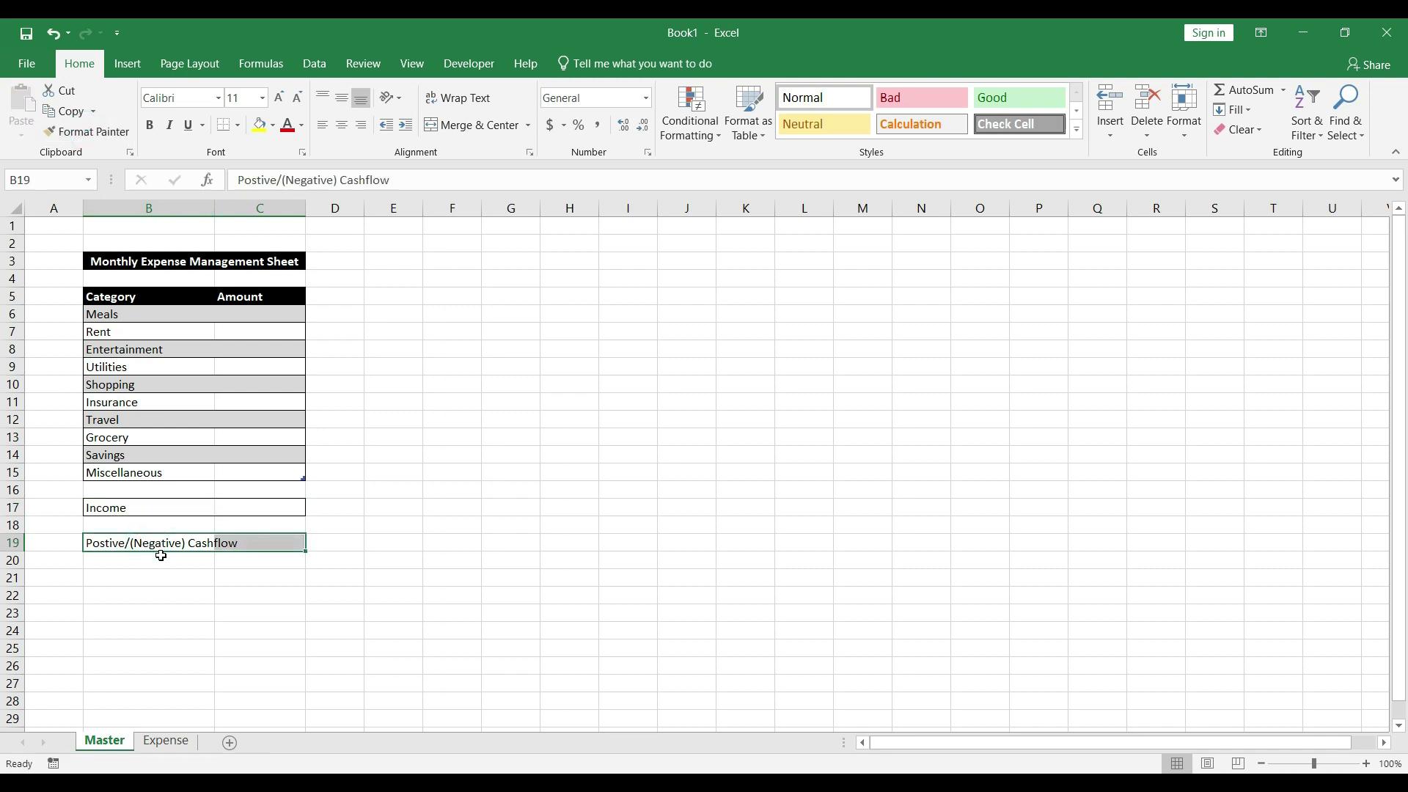
Bold the Income and Cashflow labels and the category names Meals to Miscellaneous
drag(267, 508, 154, 535)
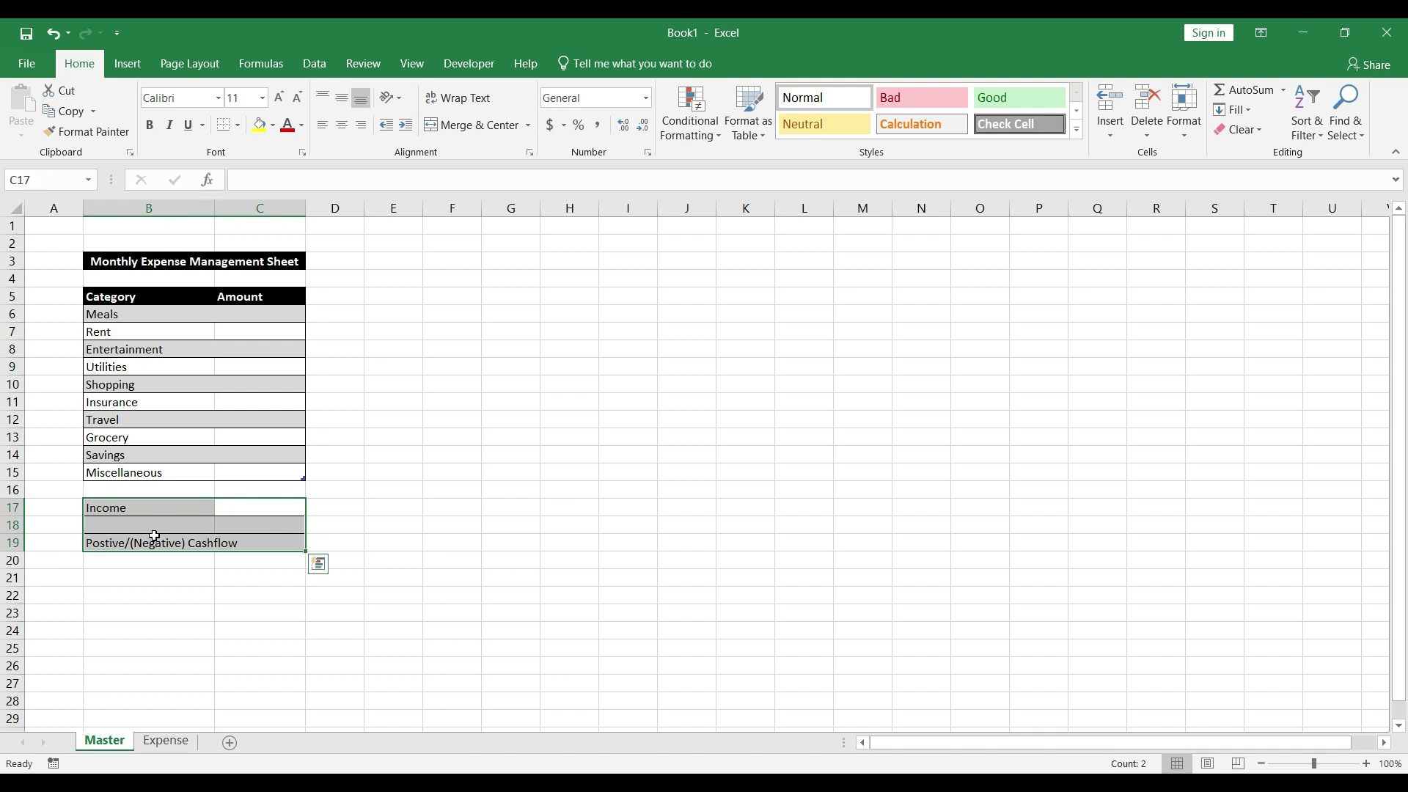
key(ctrl+b)
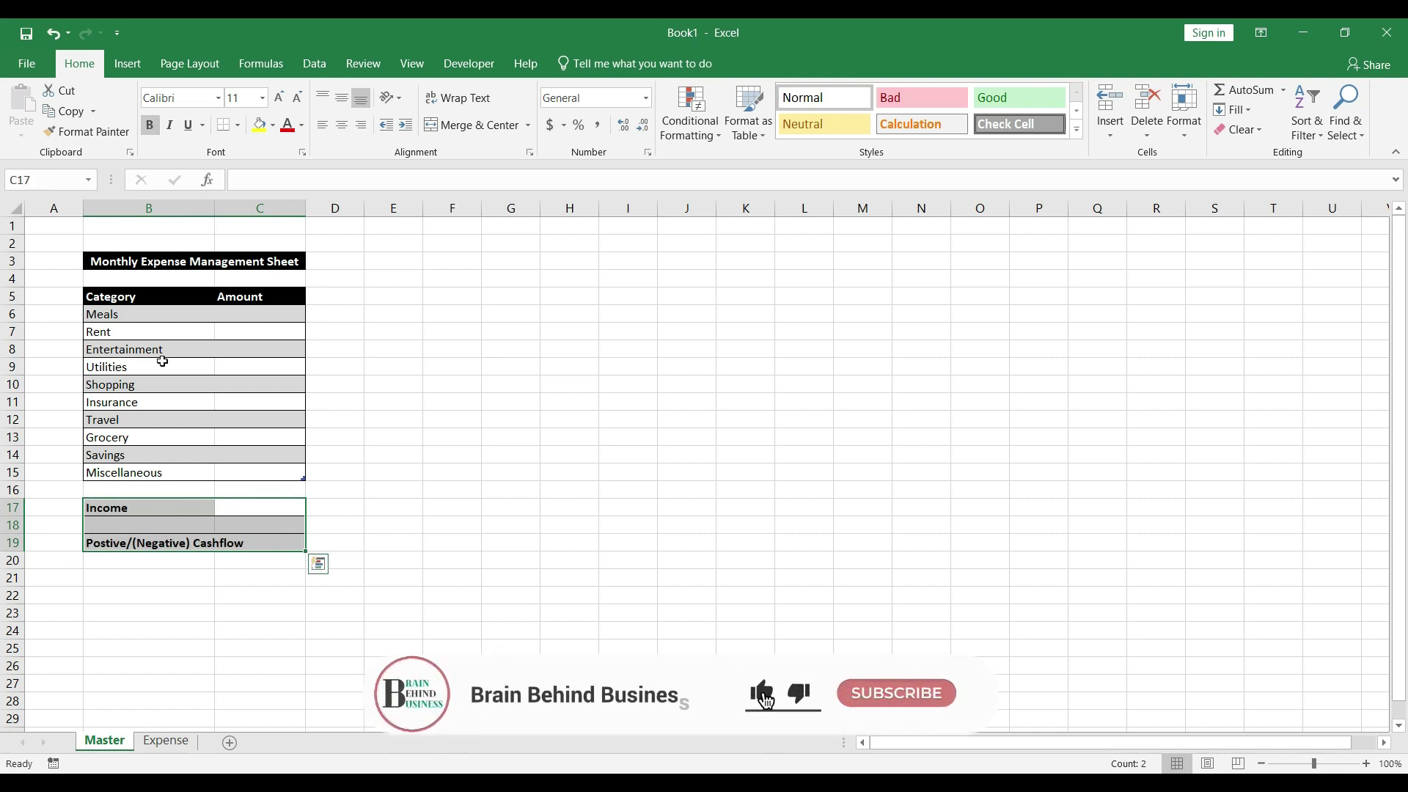
drag(148, 314, 156, 475)
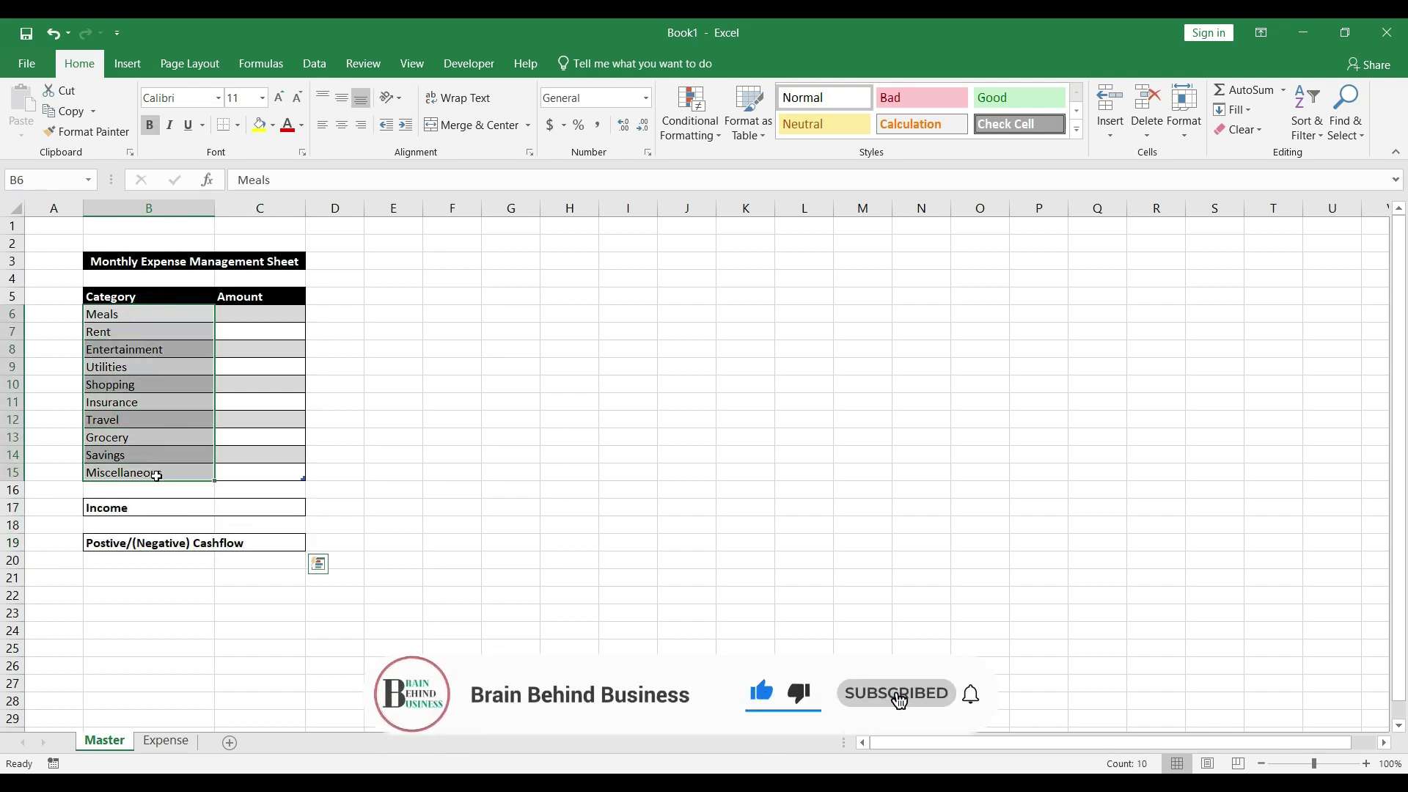
key(ctrl+b)
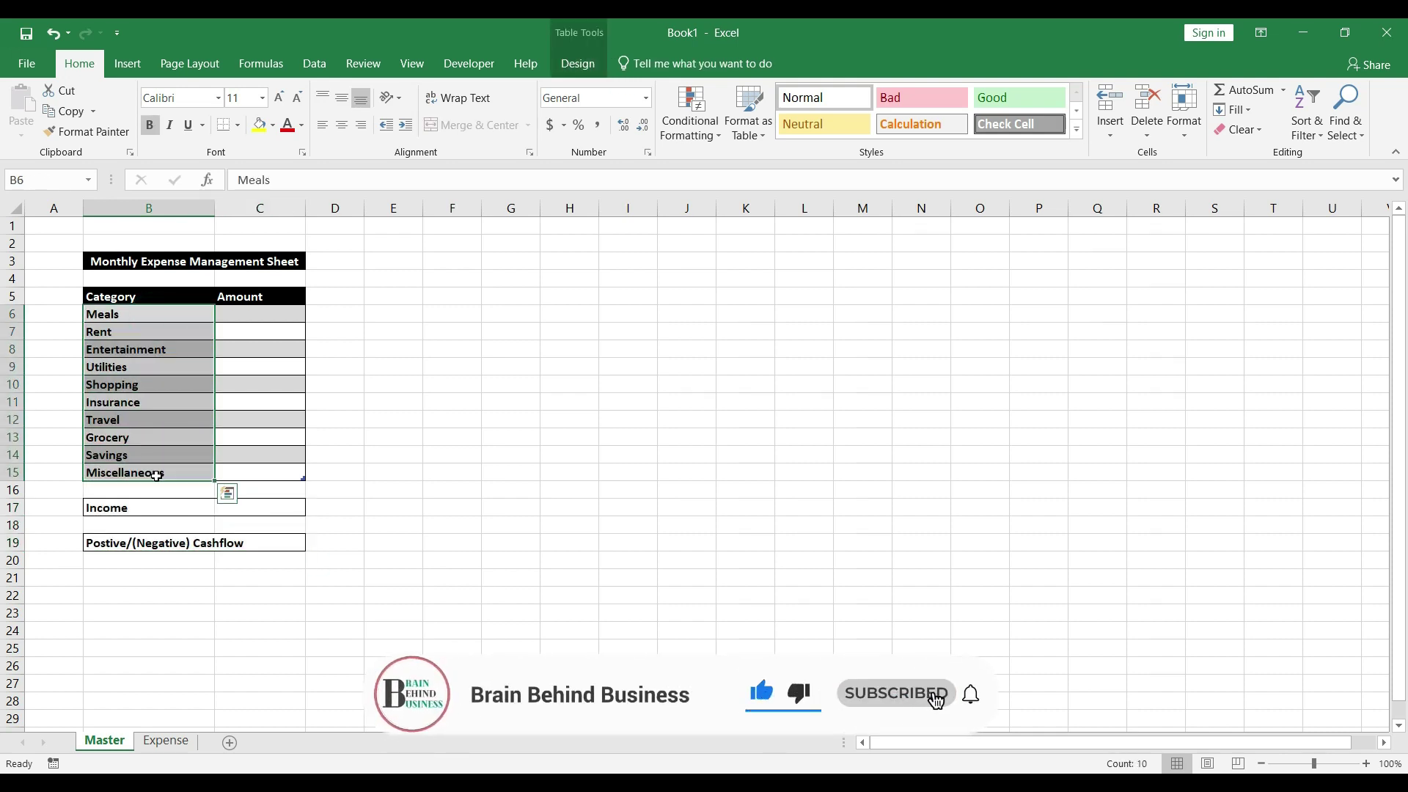
click(265, 319)
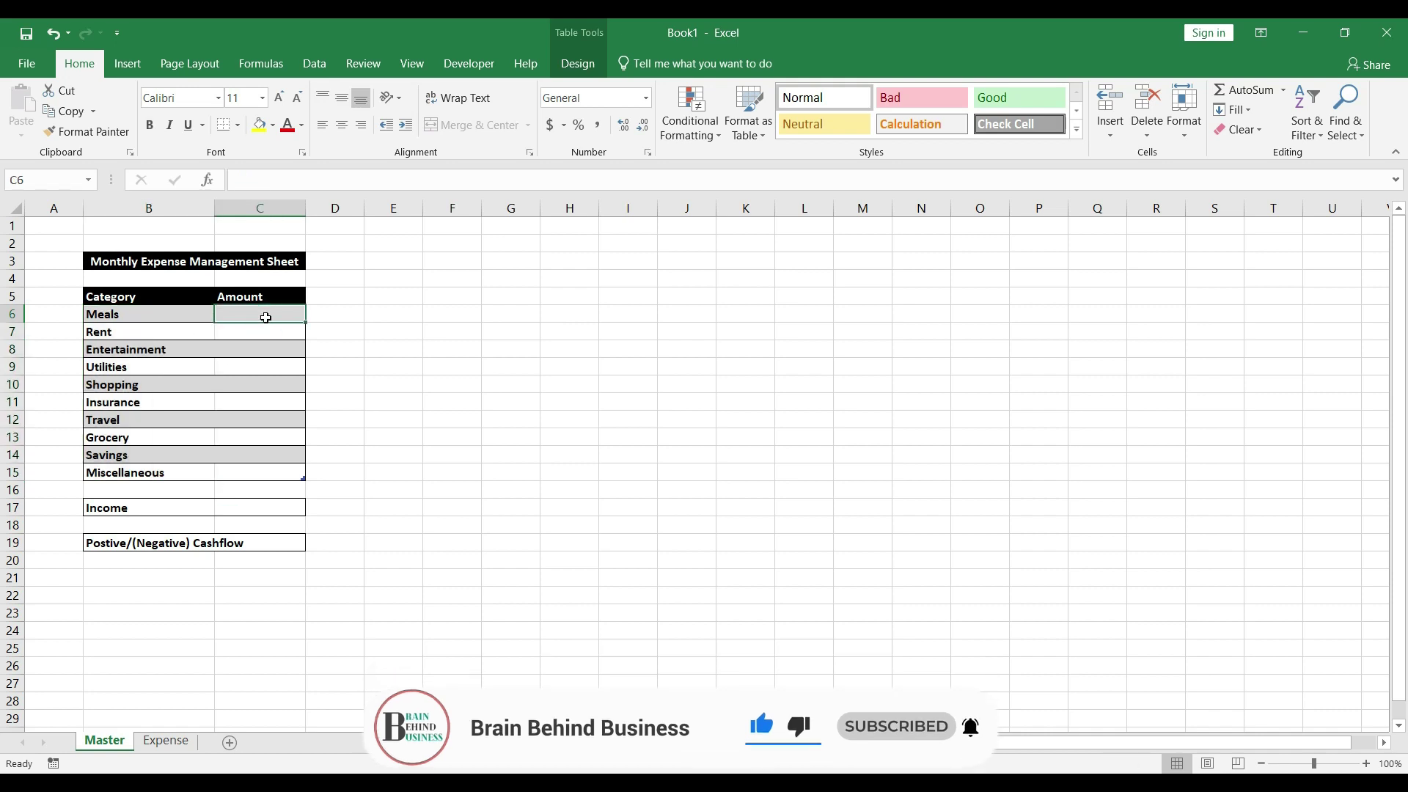
text(=sumi)
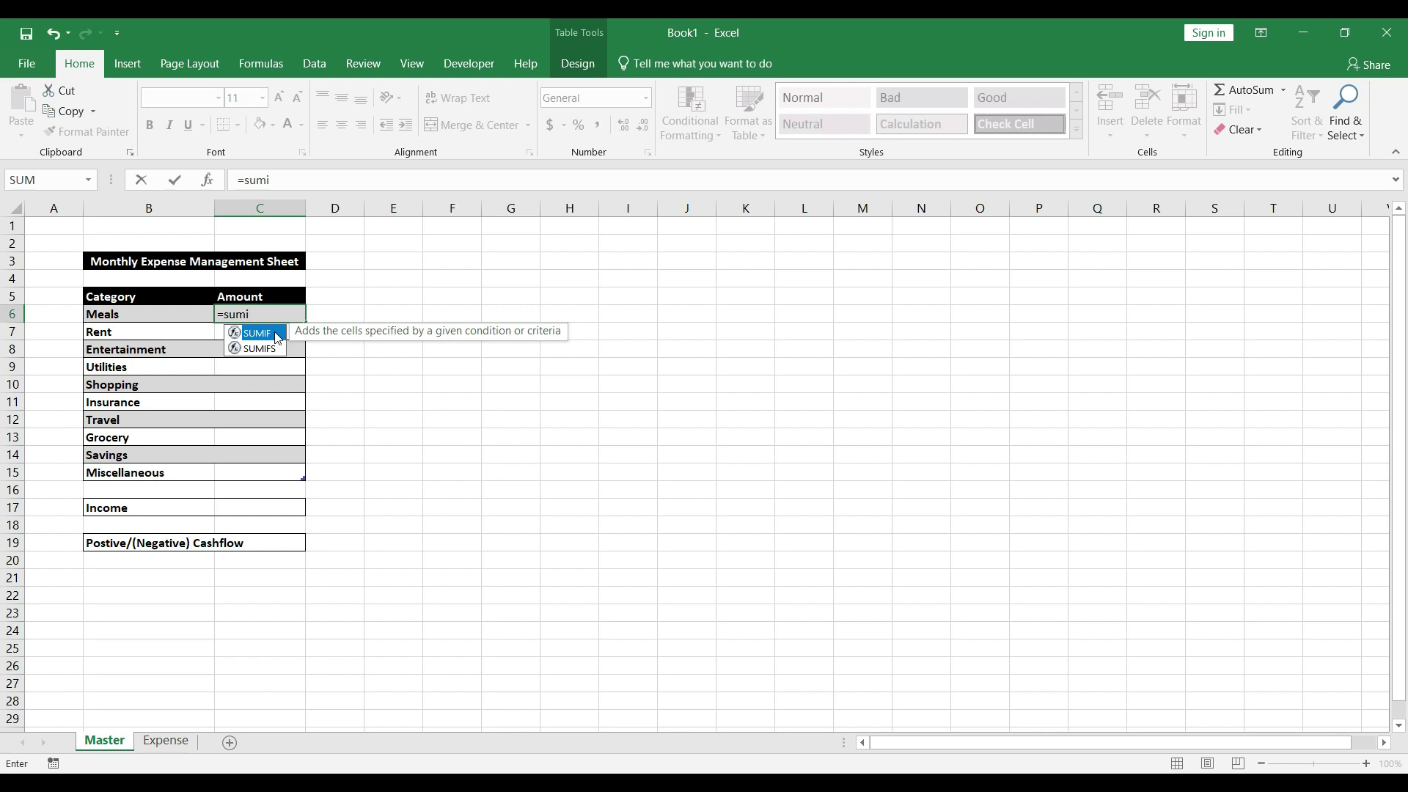
double_click(257, 333)
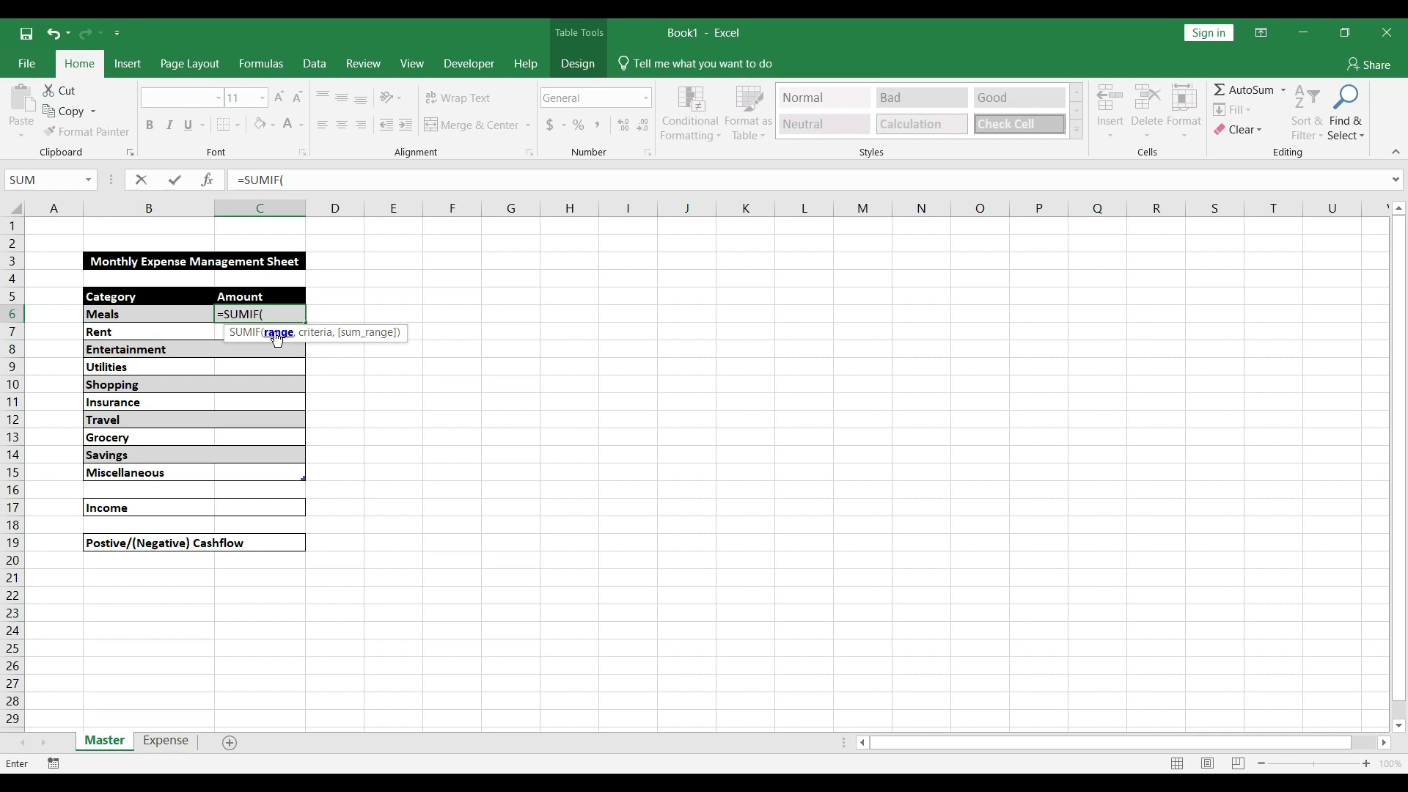
key(ctrl+Page_Down)
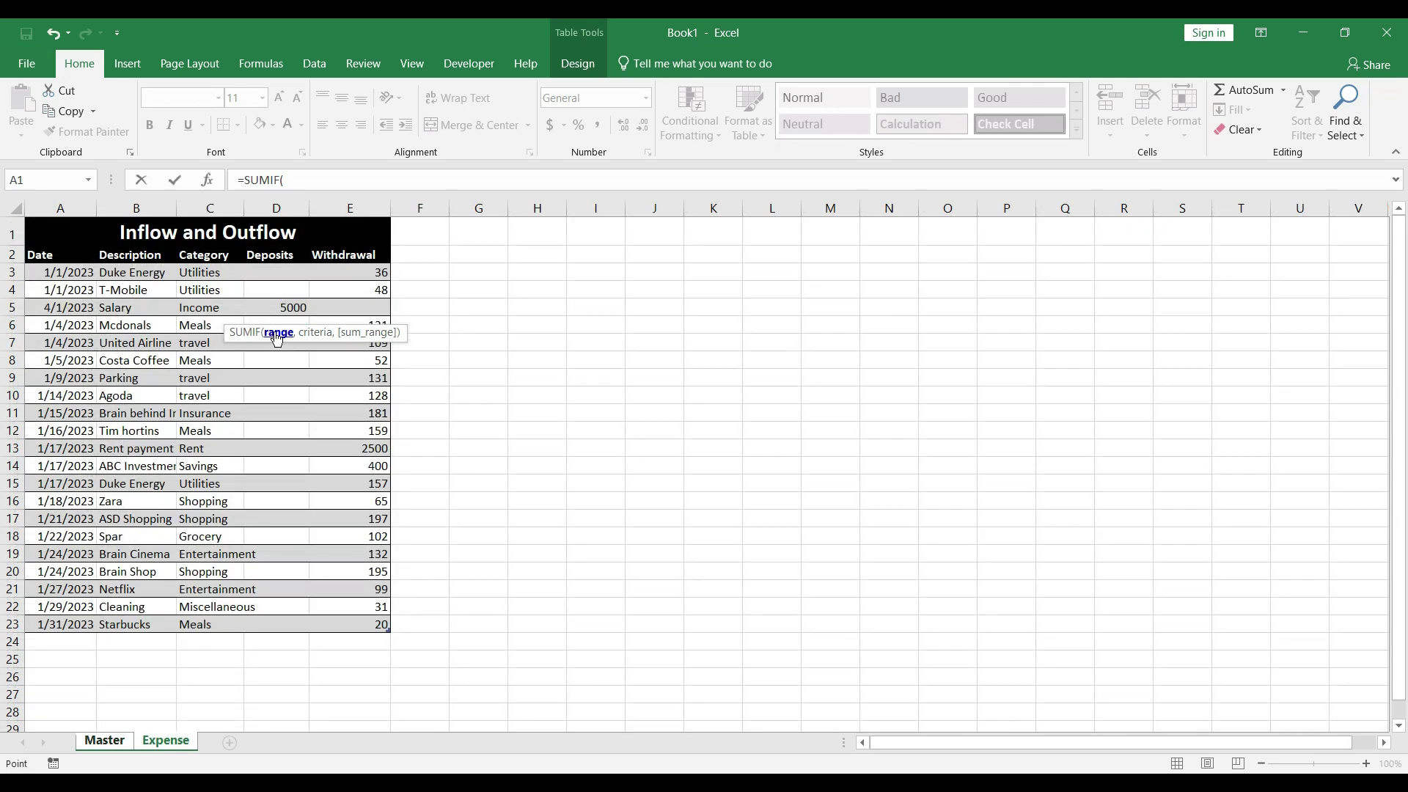
key(Down)
key(Right)
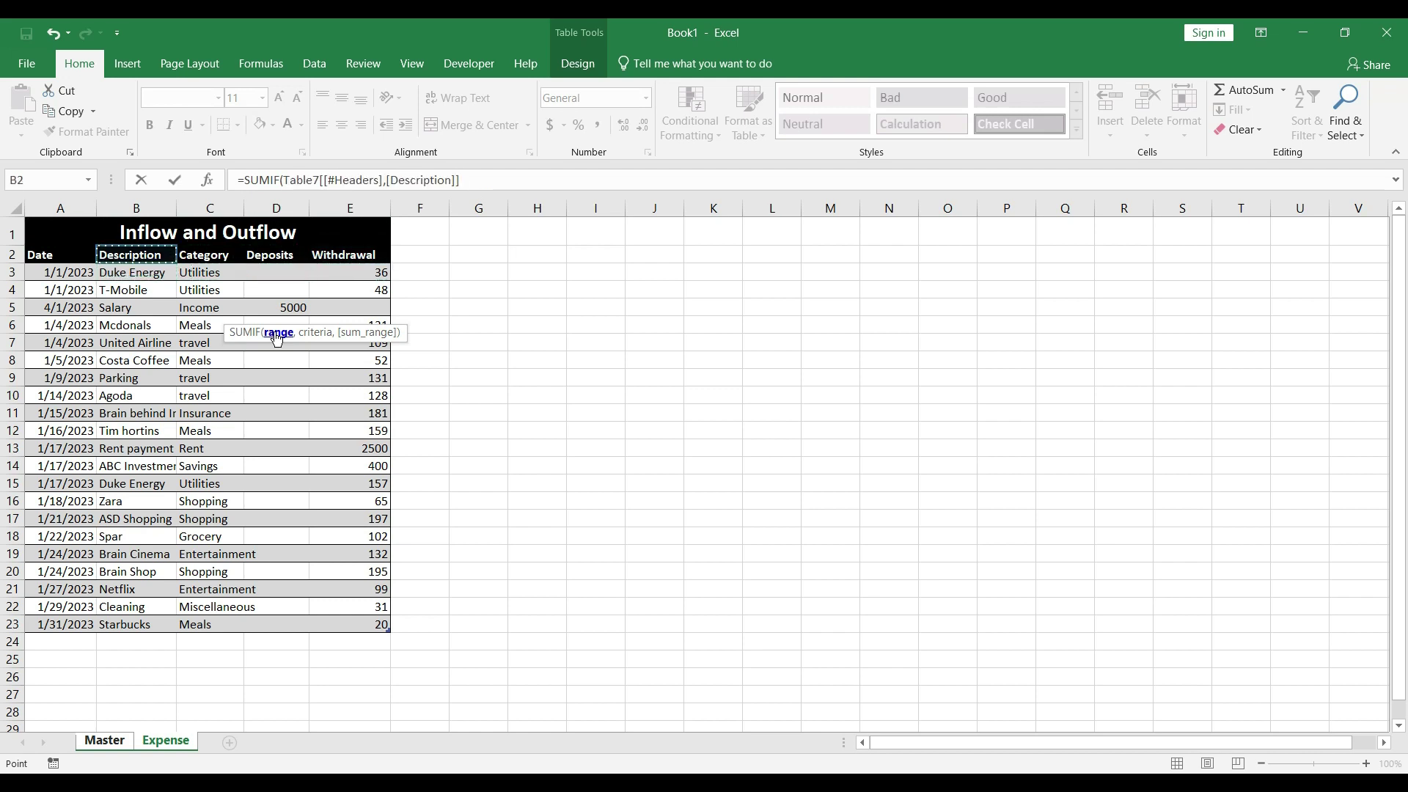
key(Right)
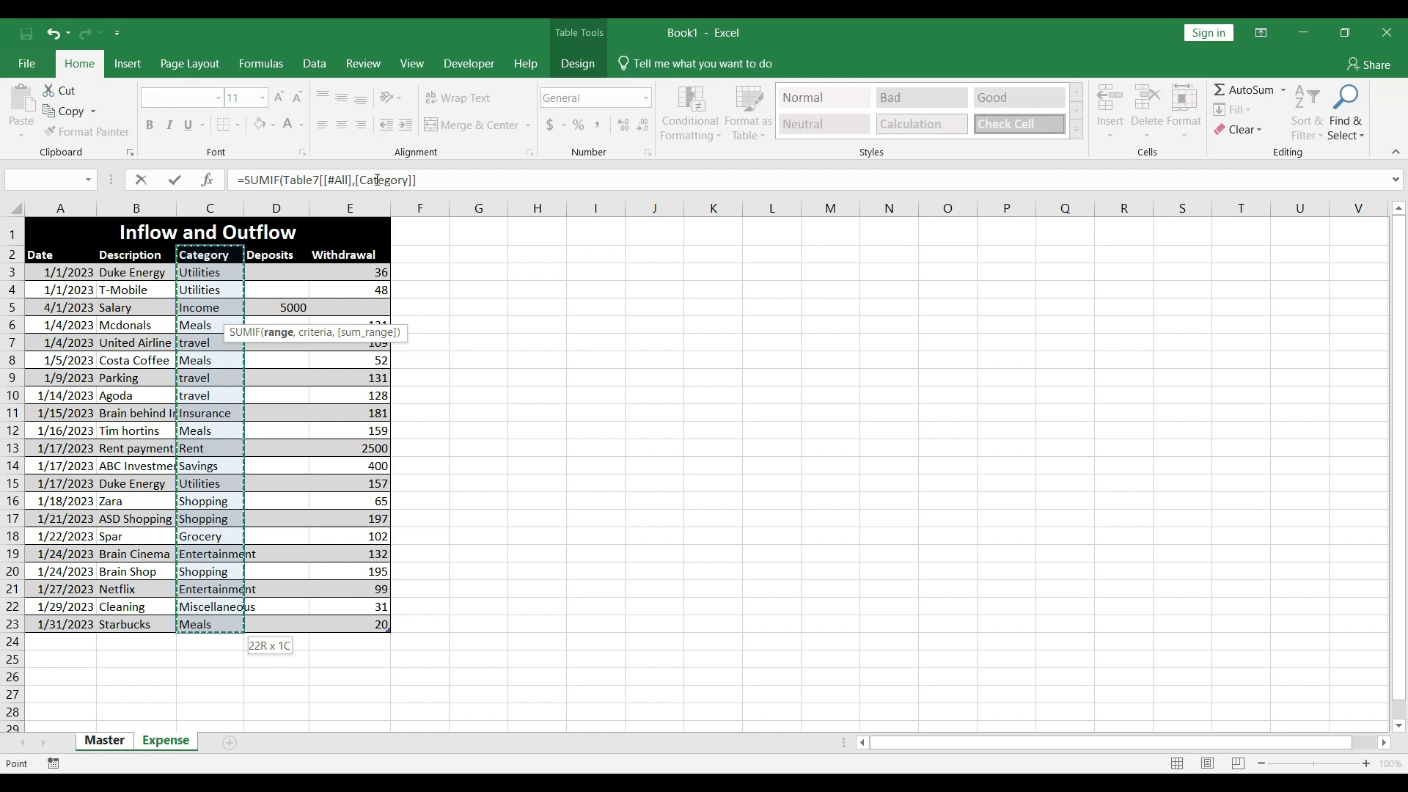
text(,)
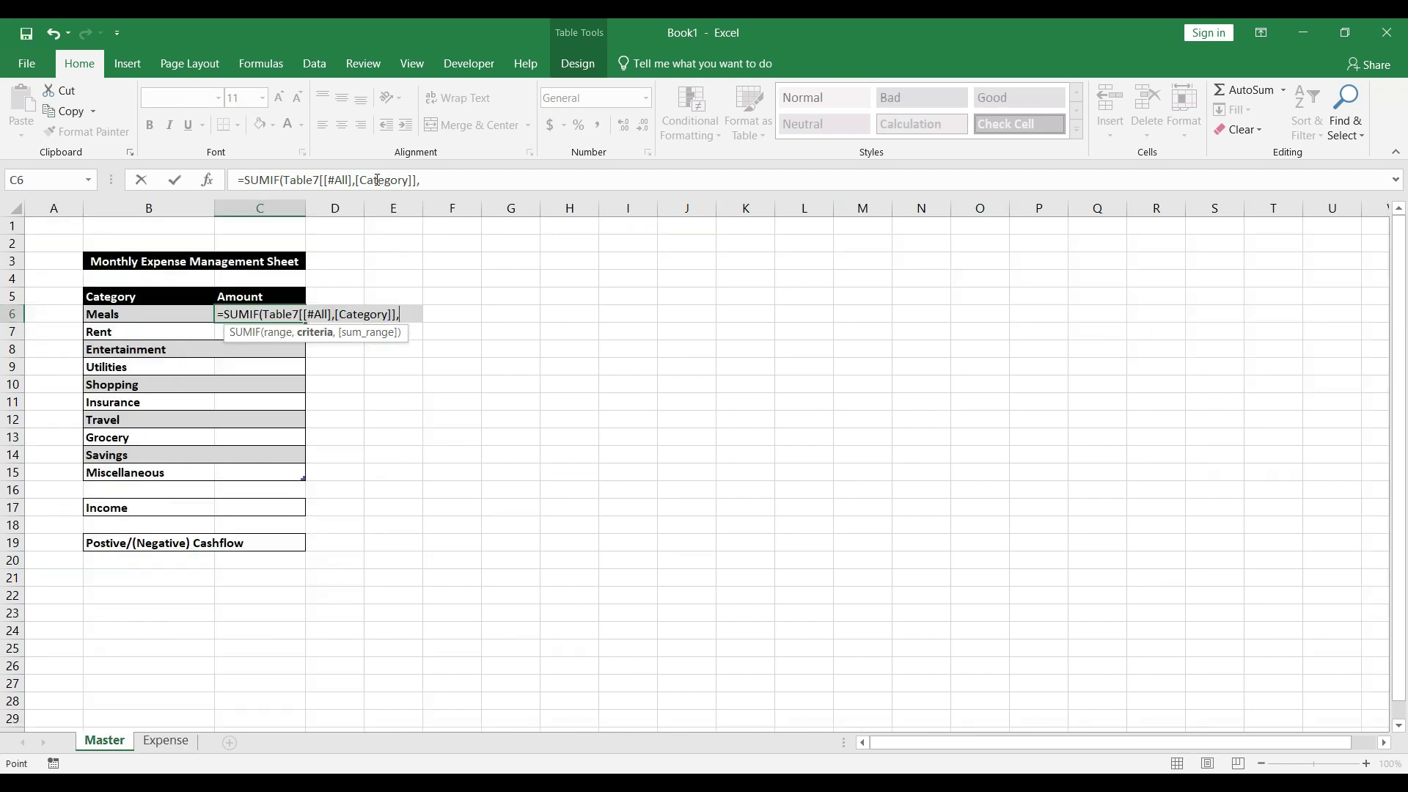
key(Left)
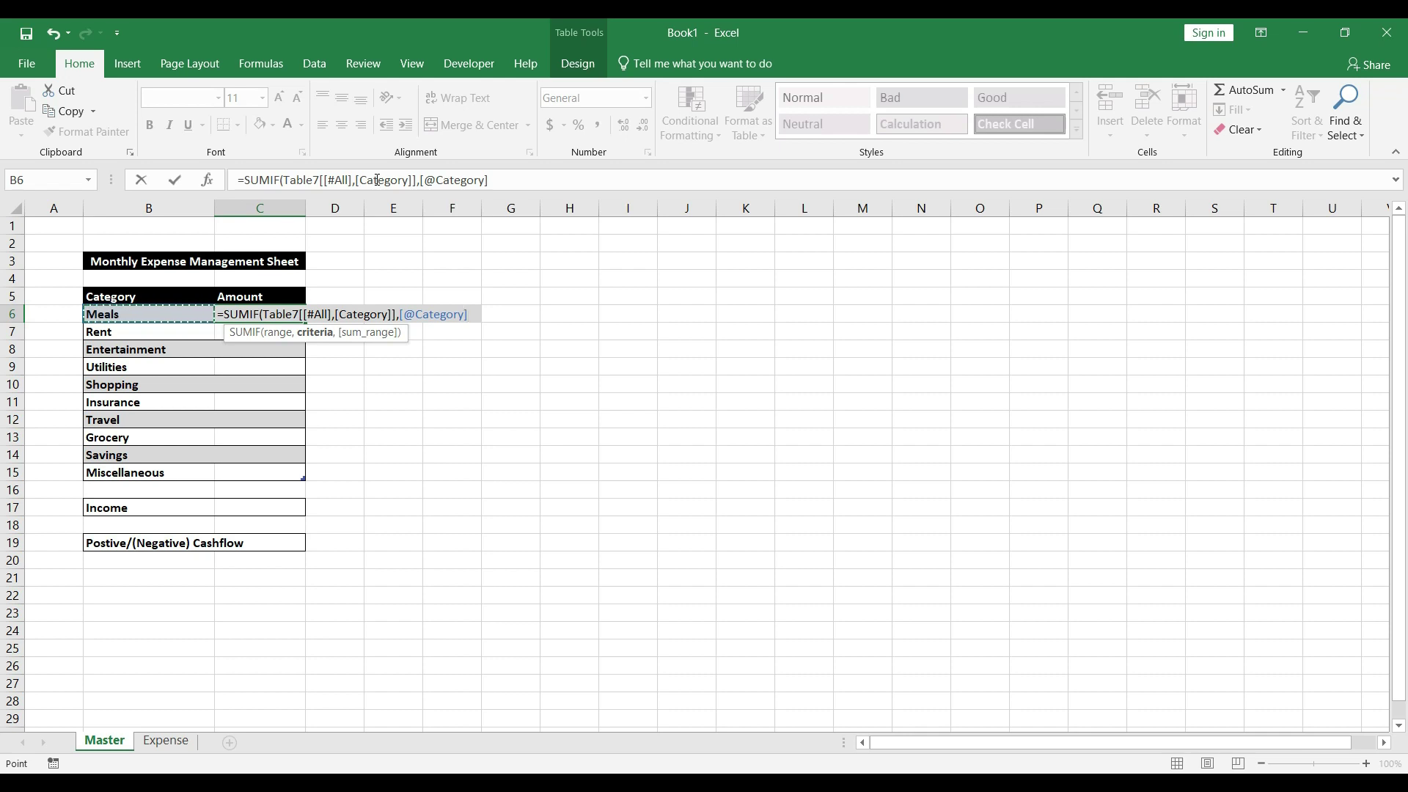
text(,)
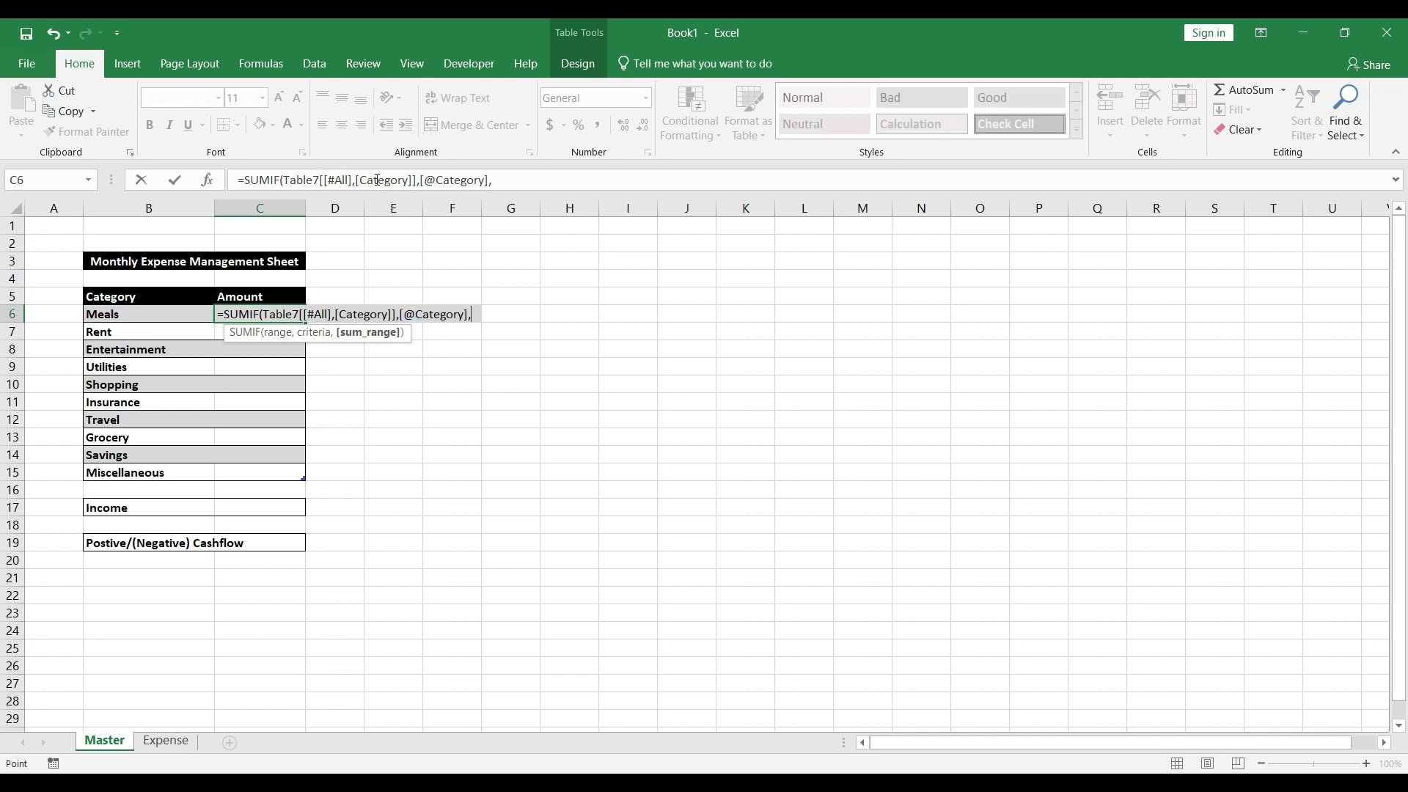
Use the Expense Withdrawal column as sum range, giving totals like Meals 362 and Rent 2500
key(ctrl+Page_Down)
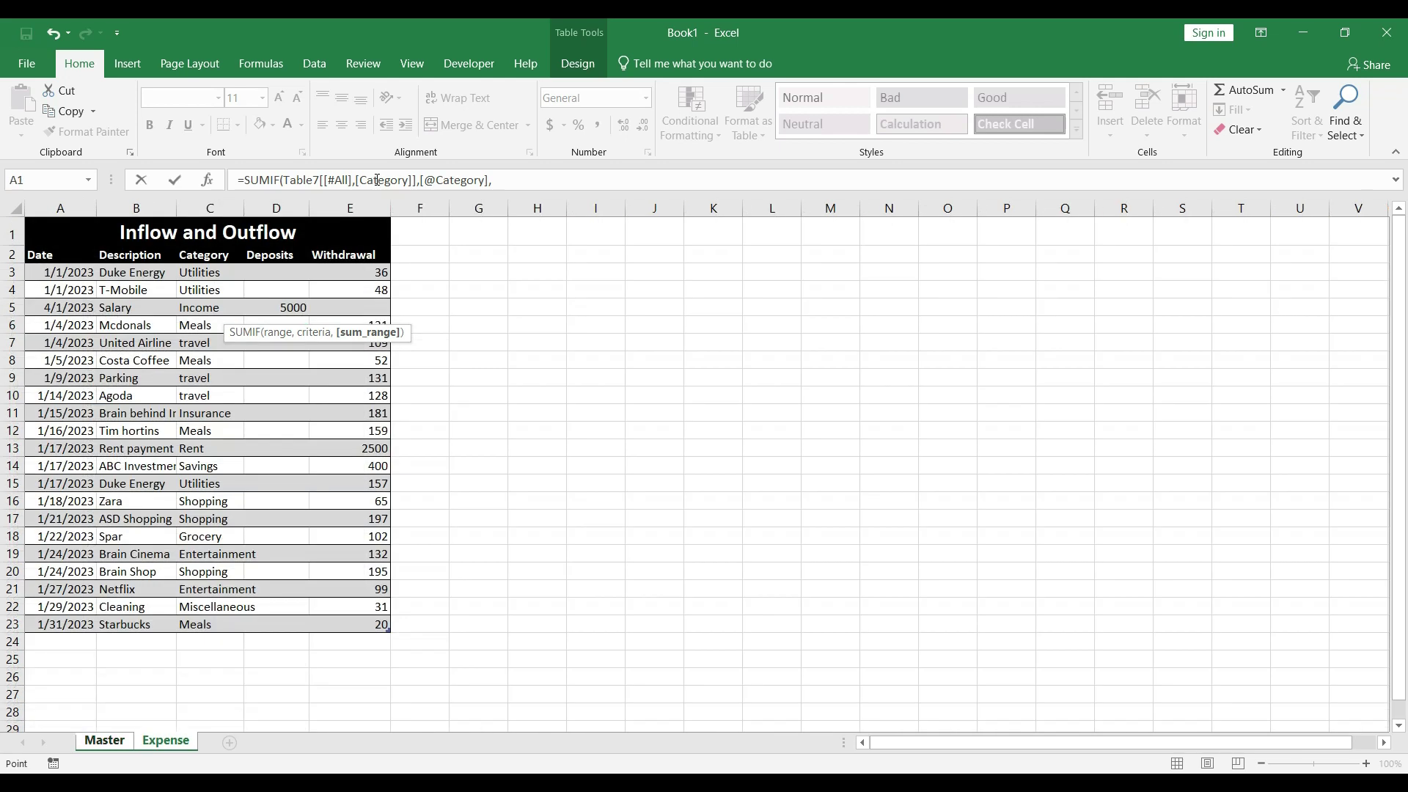
key(Right)
key(Right)
key(Left)
key(Down)
key(Left)
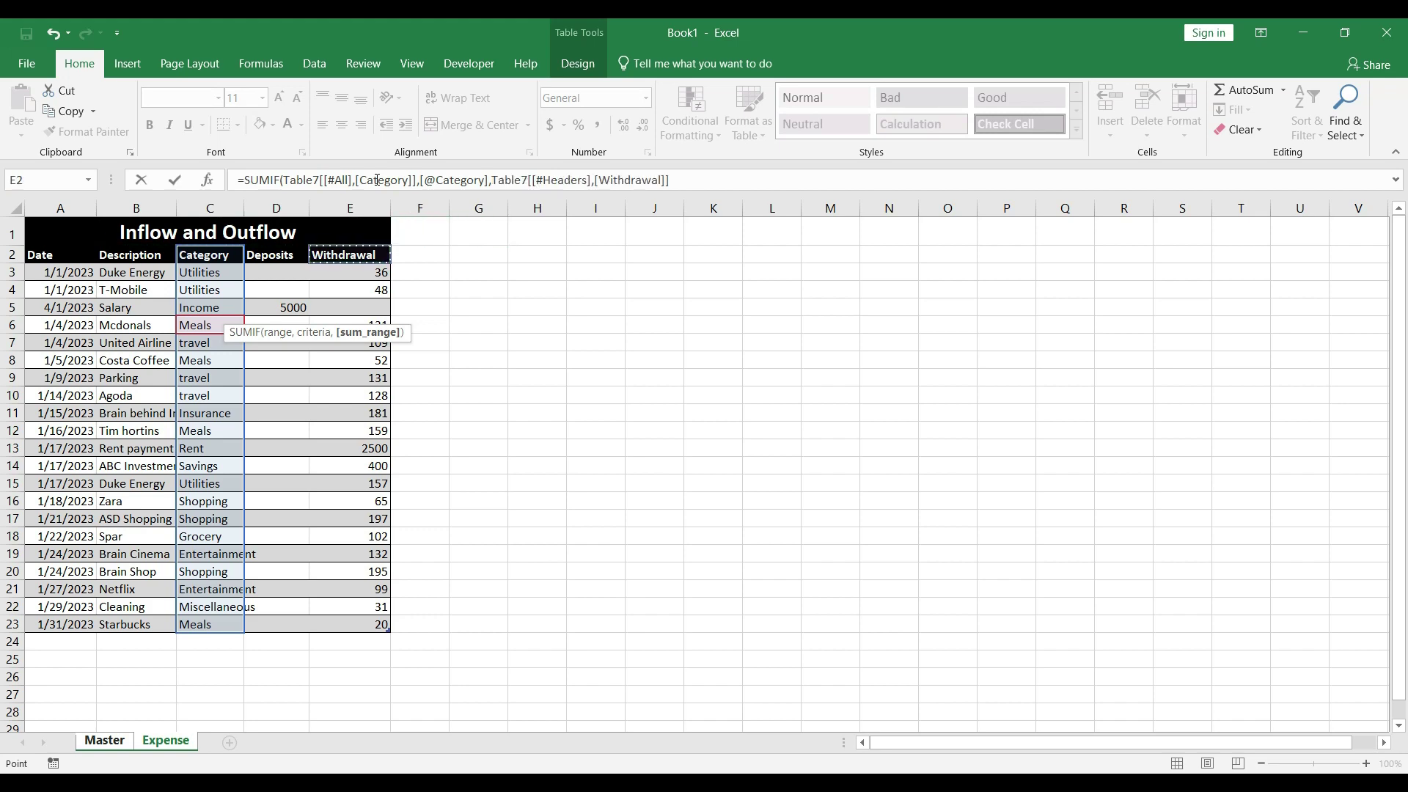
key(shift+Down)
key(shift+Down)
key(shift+Down)
key(shift+Down)
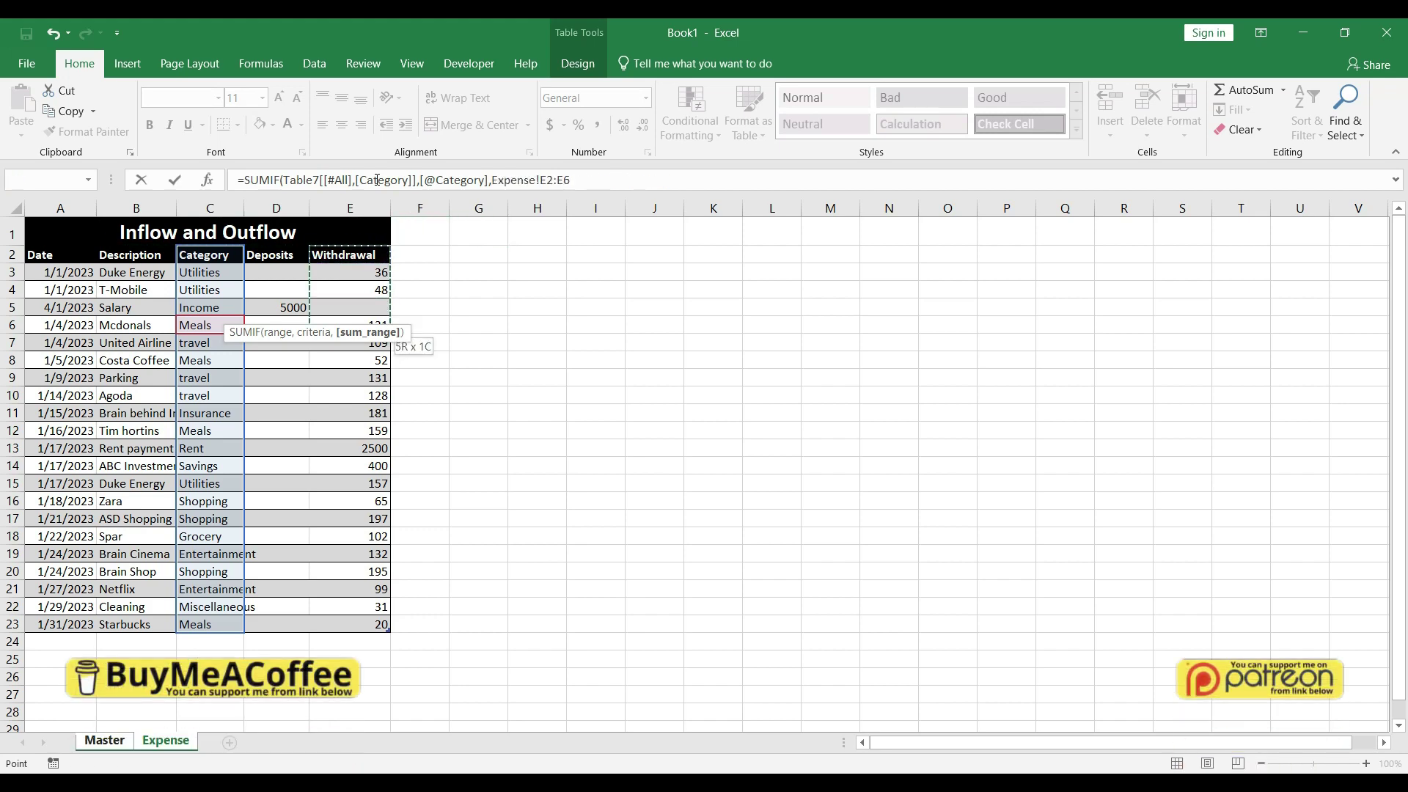
key(ctrl+shift+Down)
key(Return)
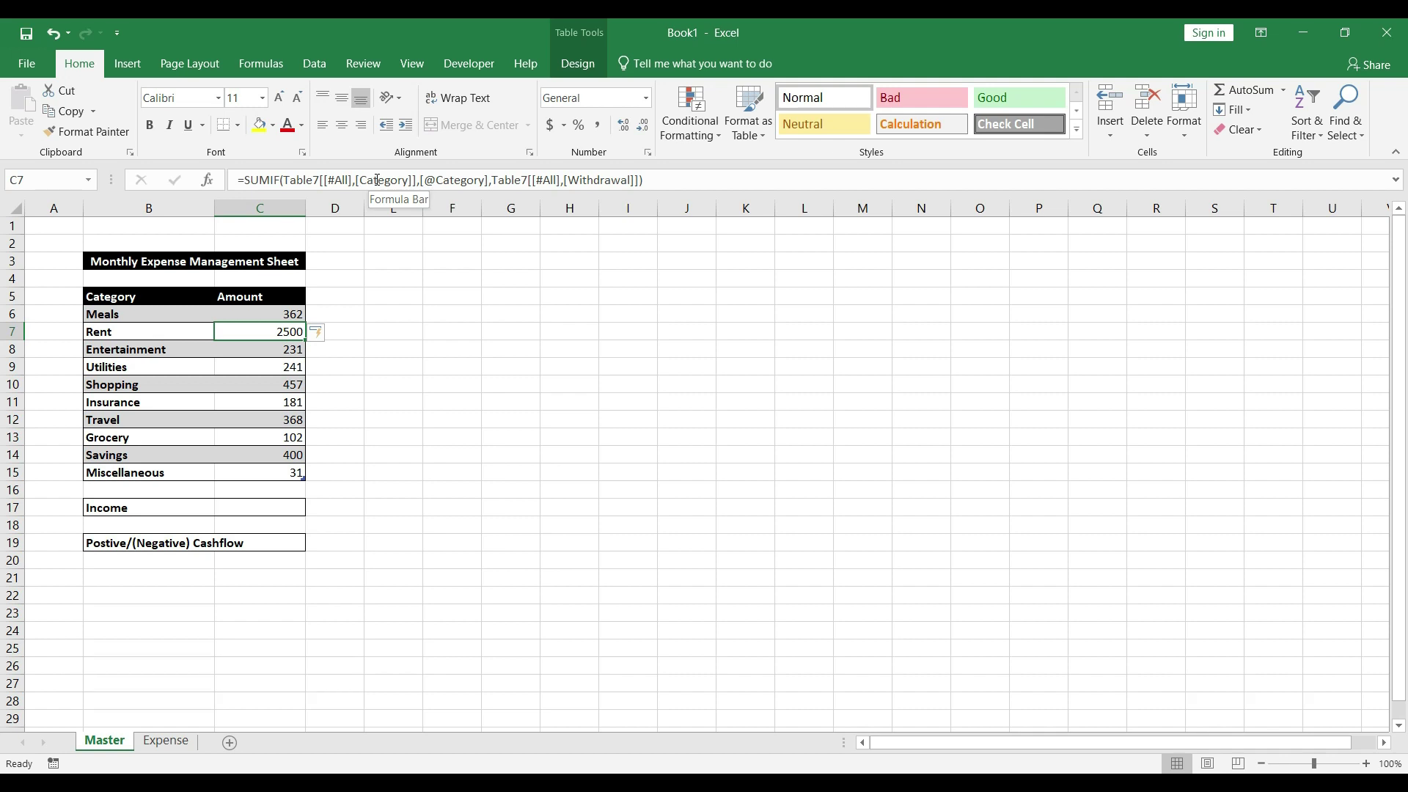
key(ctrl+Down)
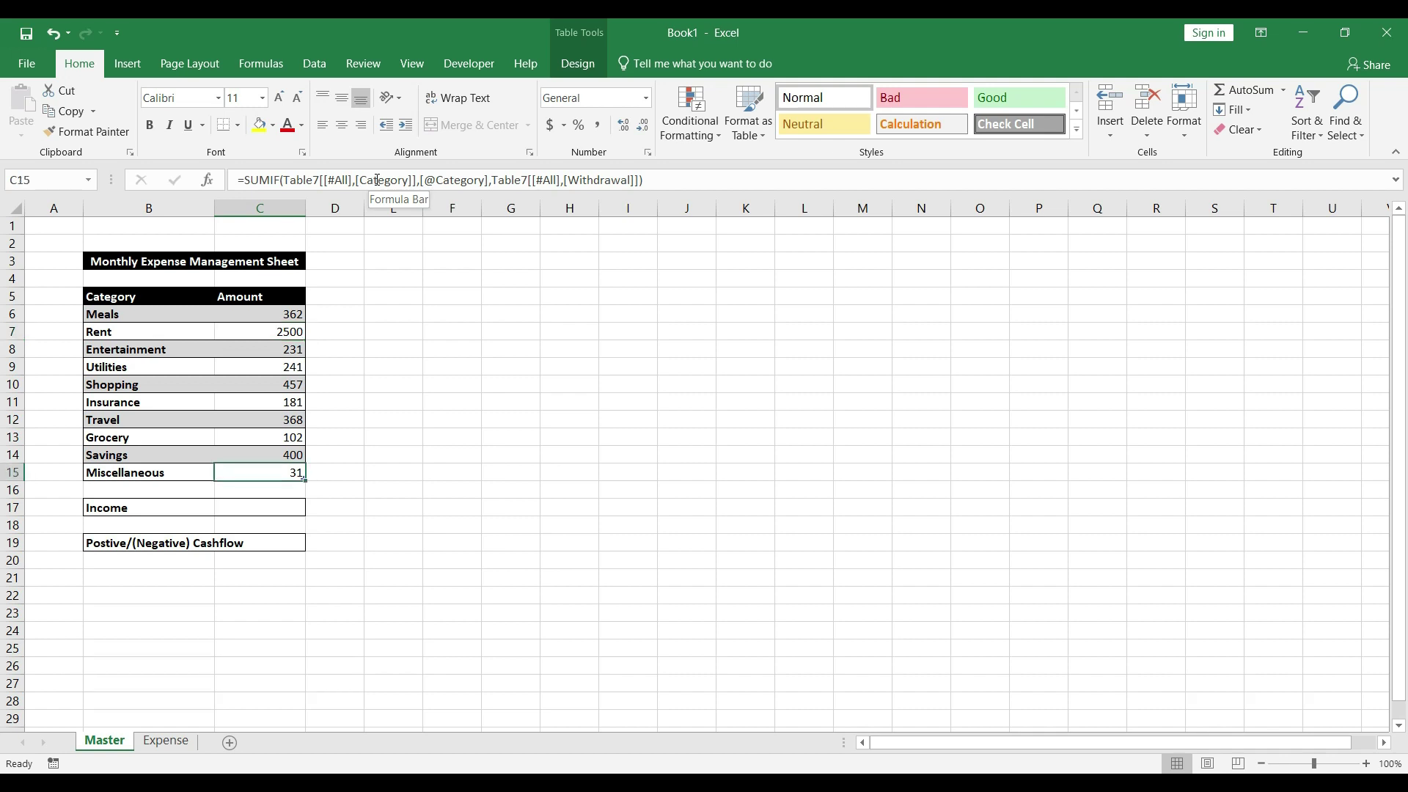
key(Down)
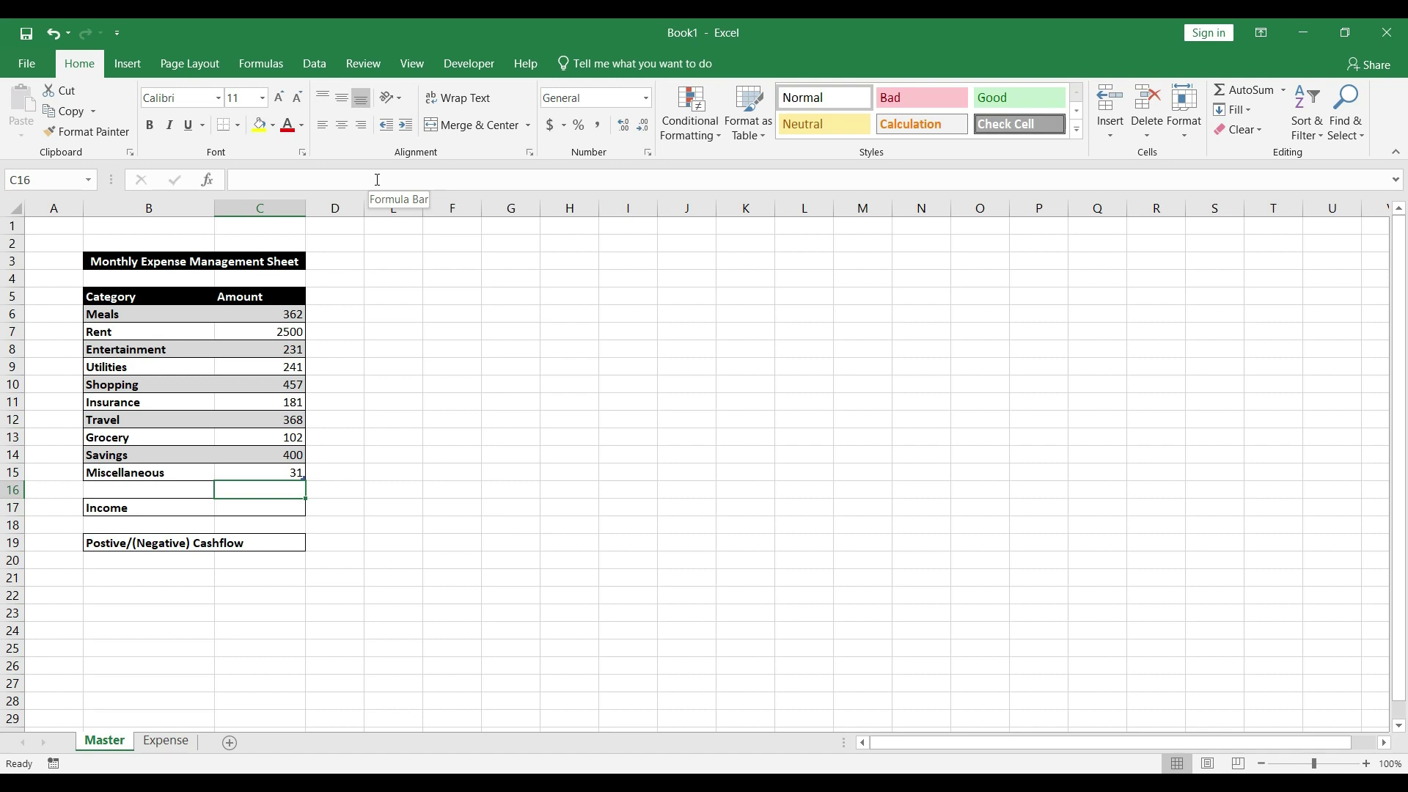
Insert a Total row below Miscellaneous with a bold SUBTOTAL(109,C6:C15) of 4873
key(shift+space)
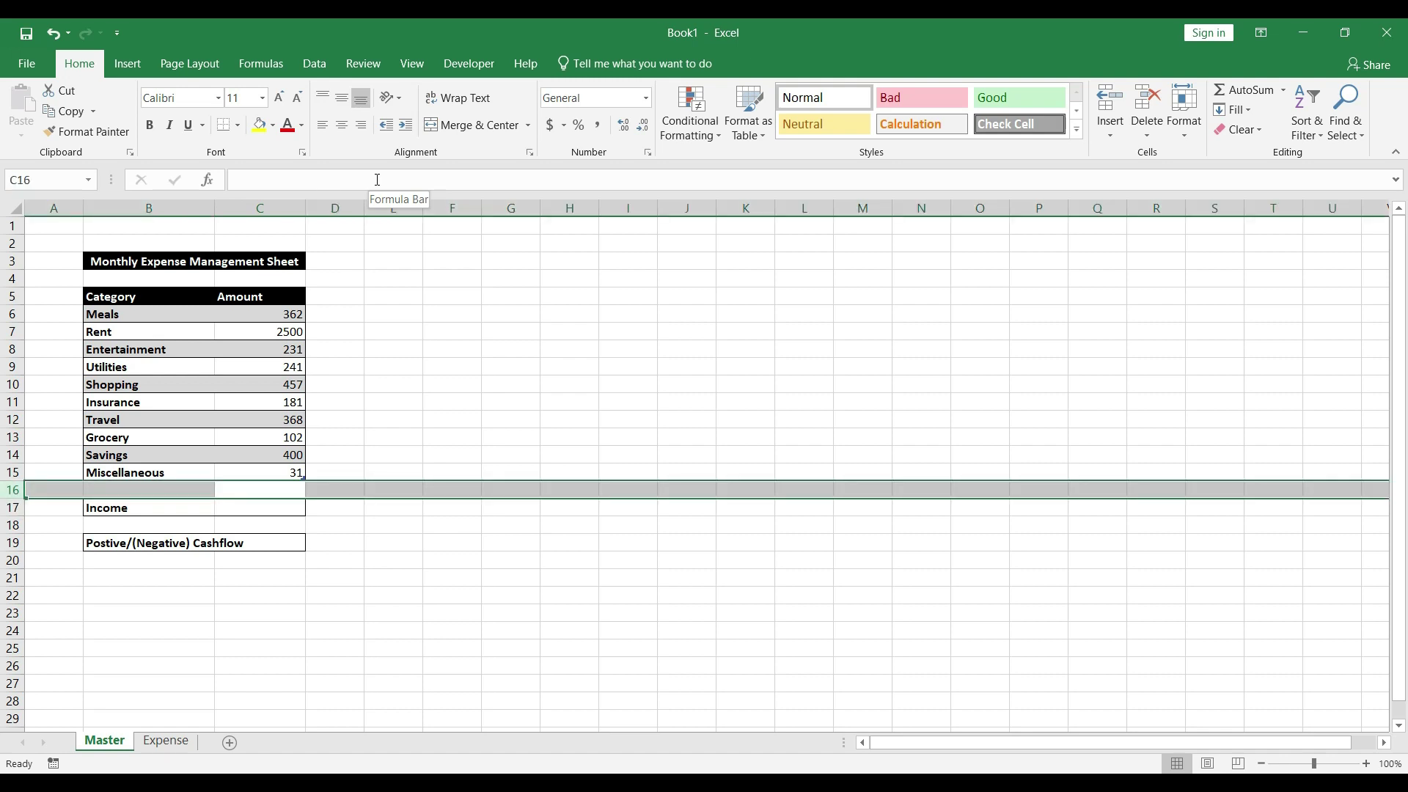
key(ctrl+shift+plus)
key(Right)
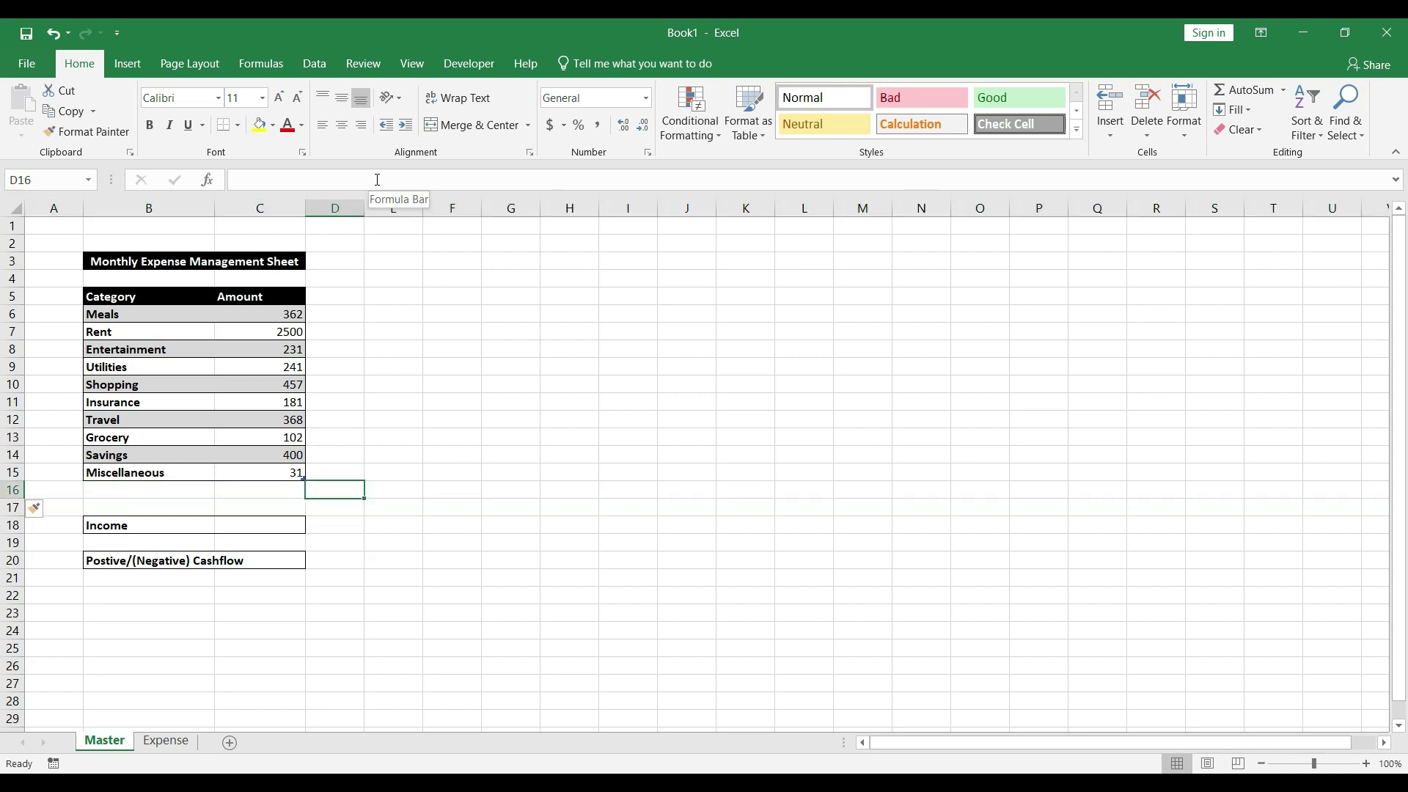
key(Left)
key(Left)
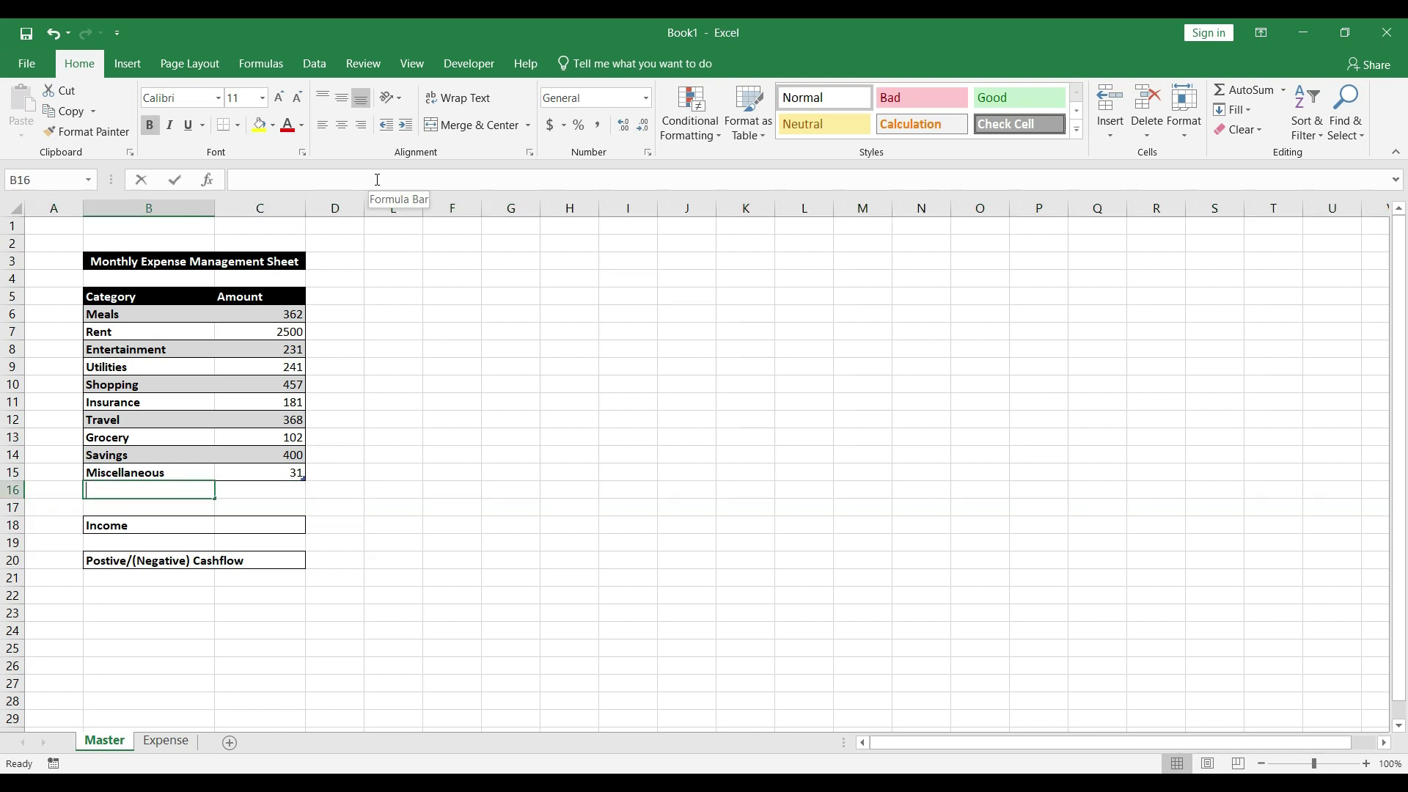
text(Total)
key(Tab)
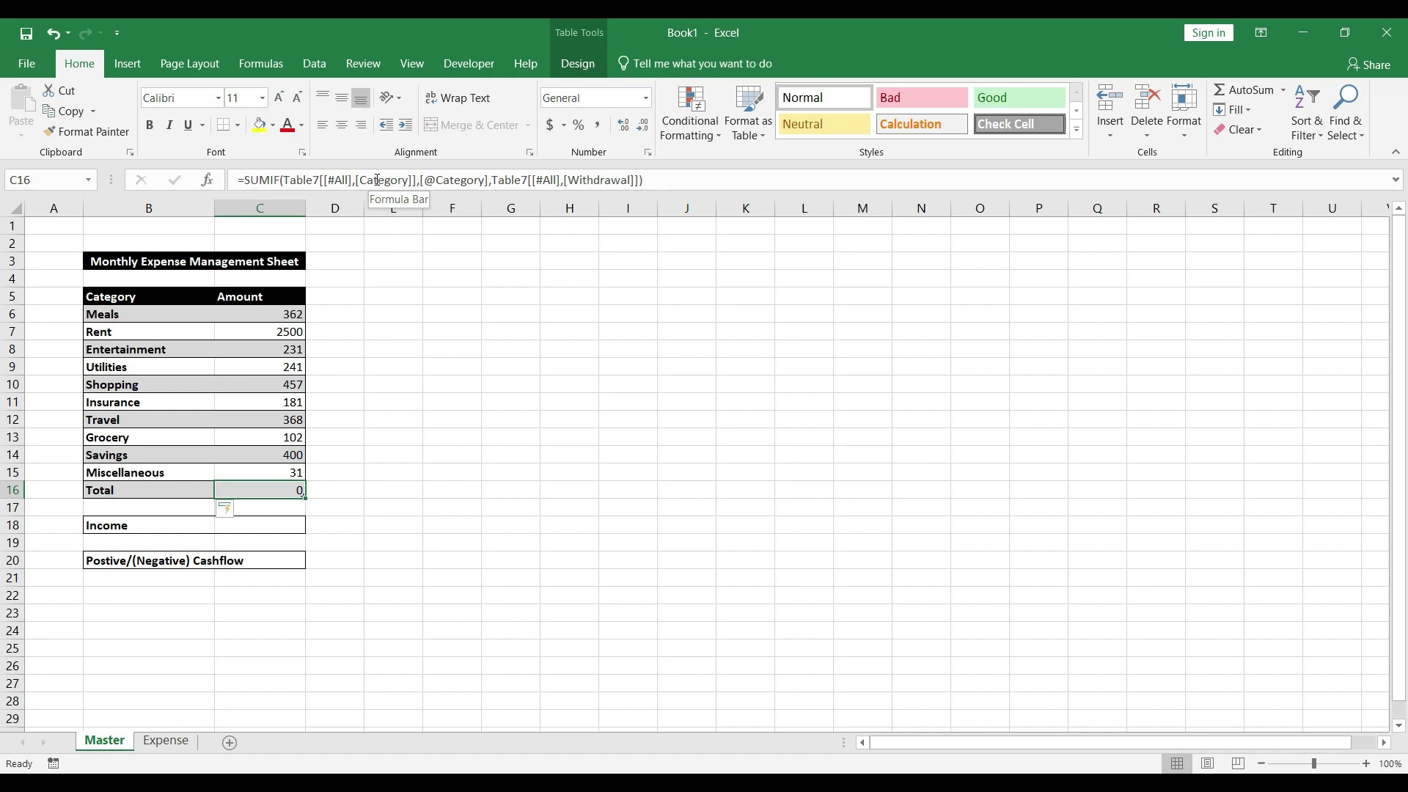
key(alt+equal)
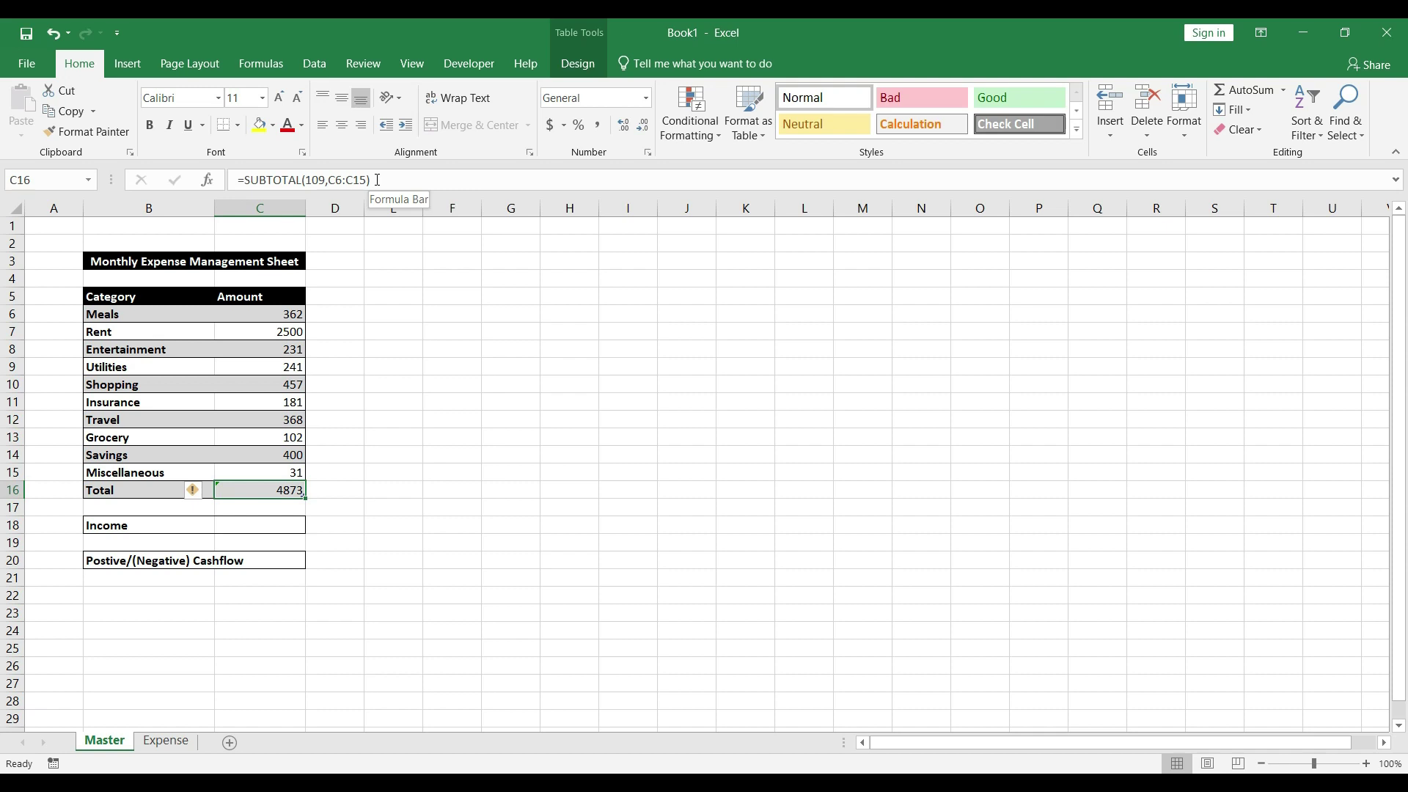
key(ctrl+b)
key(Down)
key(Down)
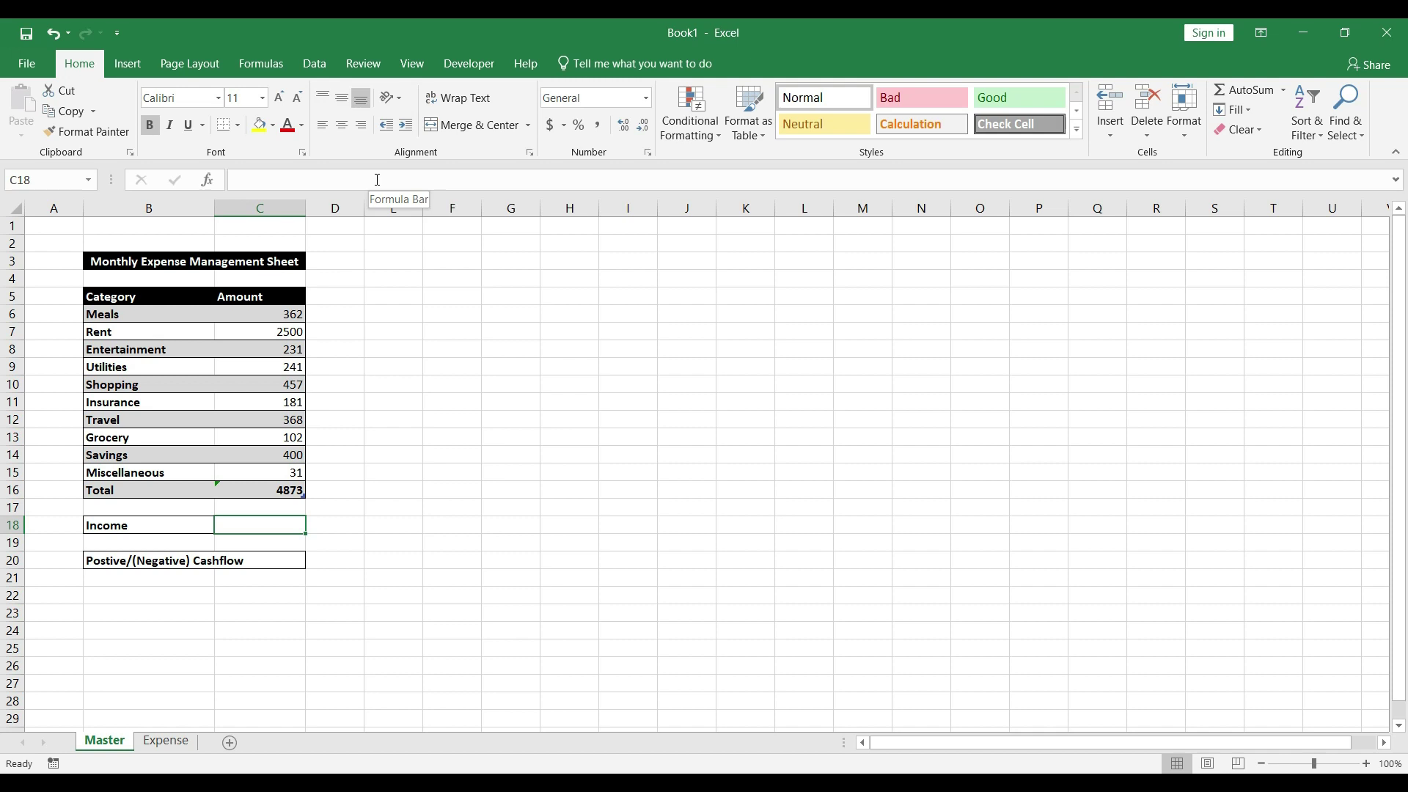
Begin a SUMIF in C18 with the Expense Category column as range and the Income label as criteria
text(=)
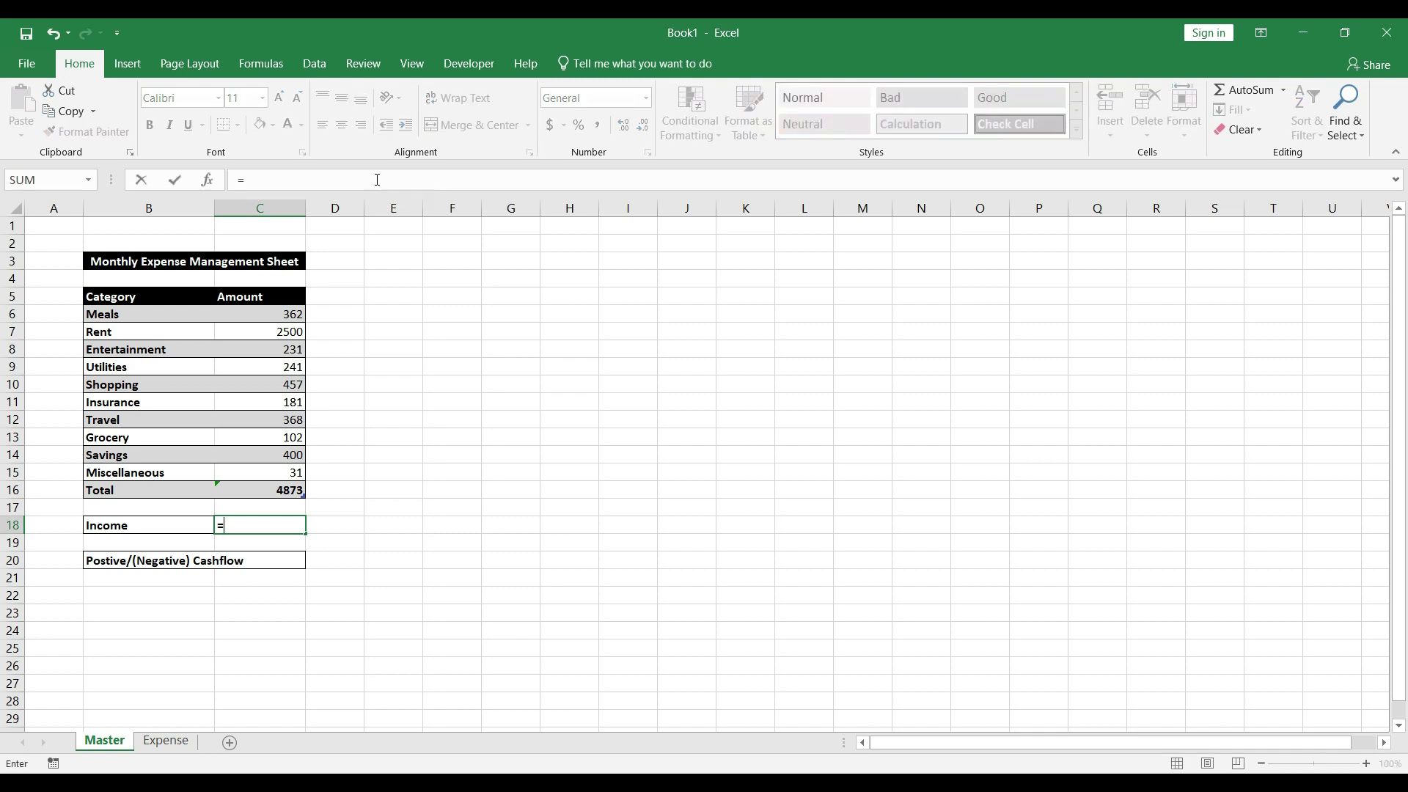
text(sumif)
key(Tab)
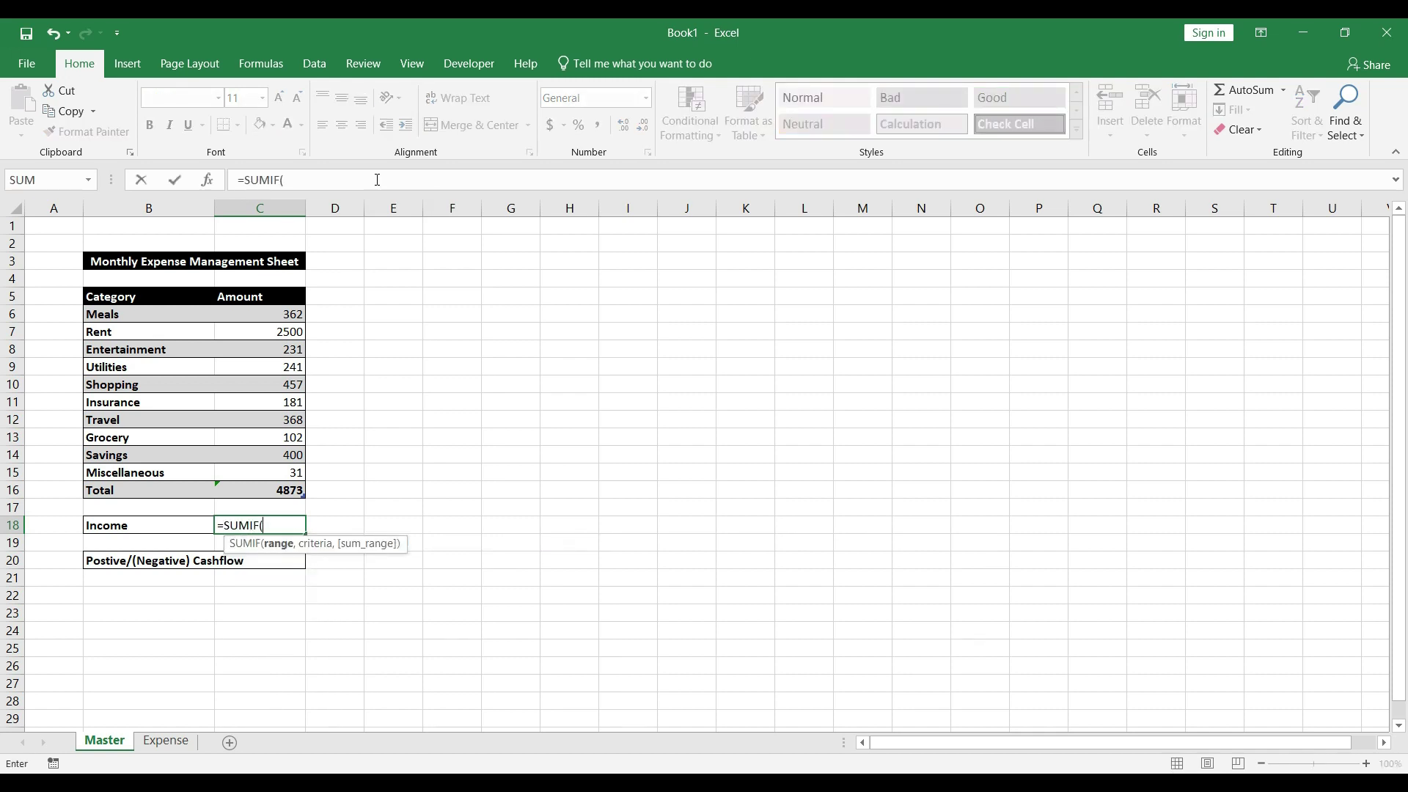
key(ctrl+Page_Down)
key(Right)
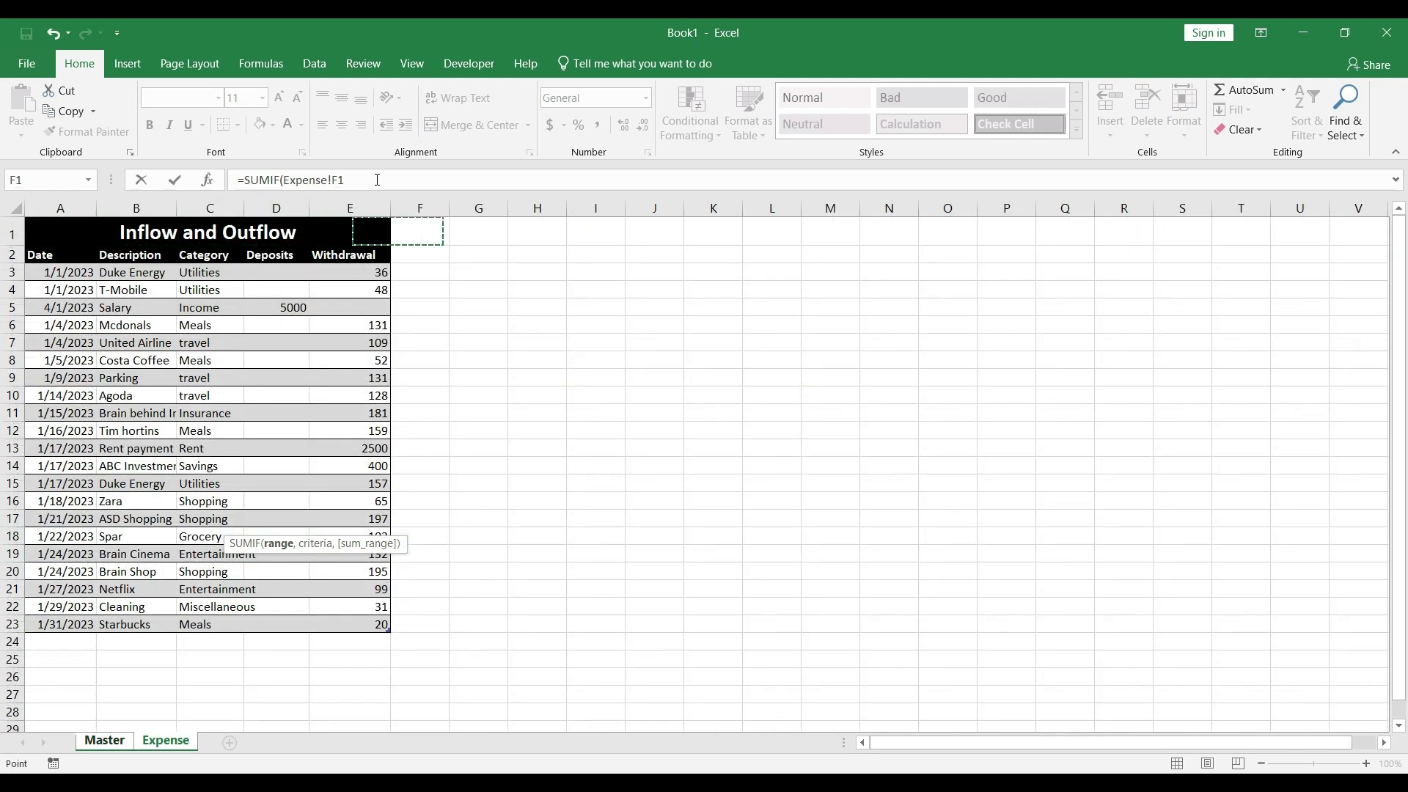
key(Down)
key(Left)
key(Left)
key(Left)
key(ctrl+shift+Down)
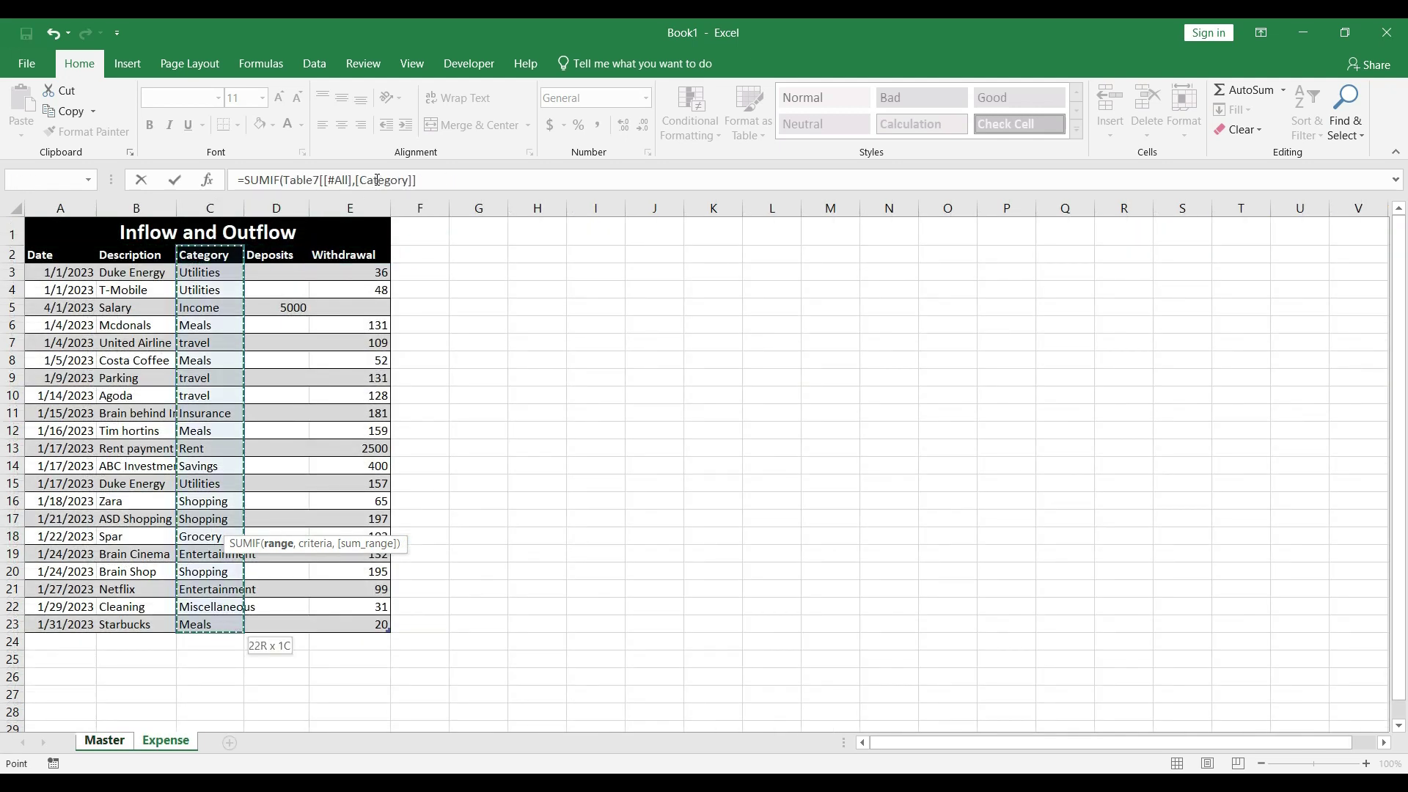
text(,)
key(ctrl+Page_Up)
key(Left)
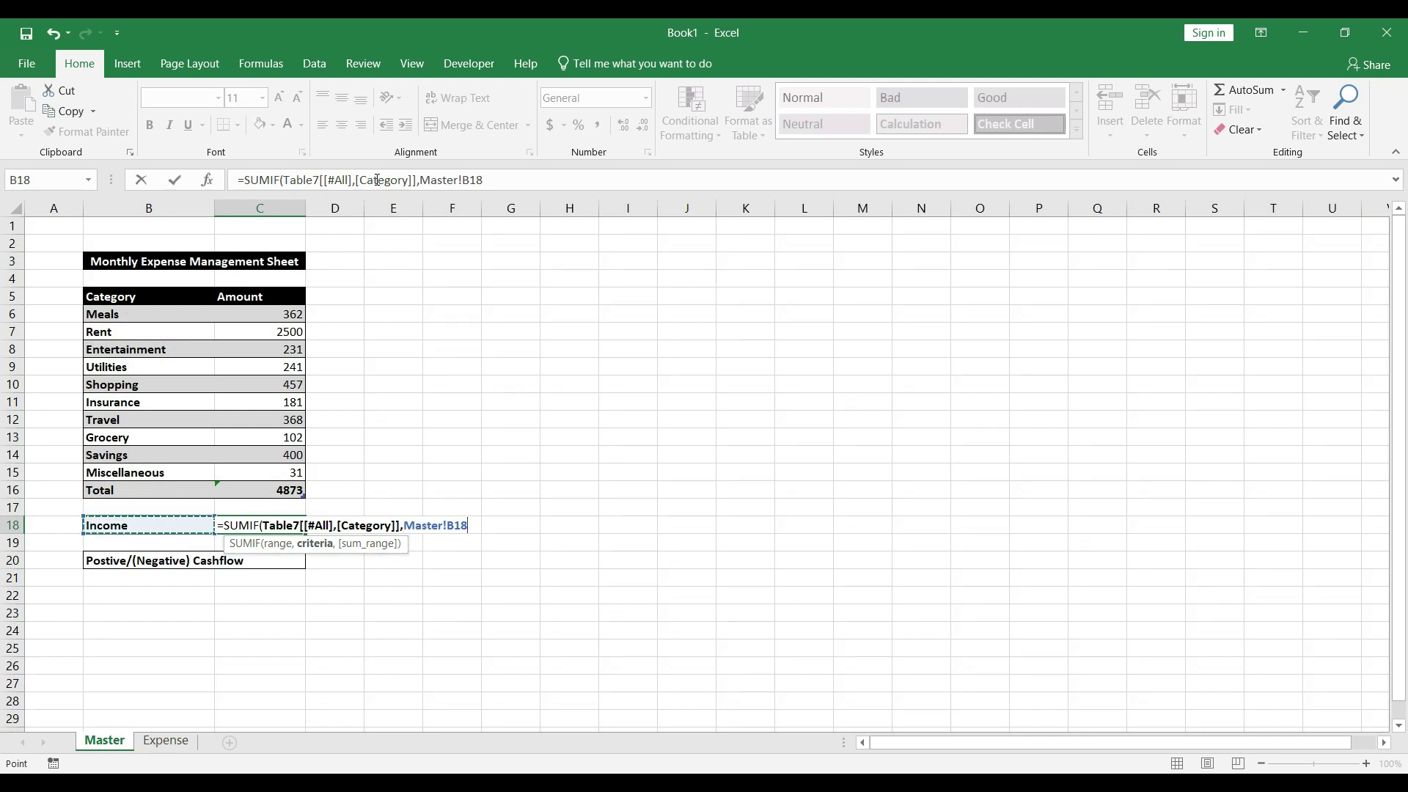
Sum the Expense Deposits column as the sum range so Income shows 5000
text(,)
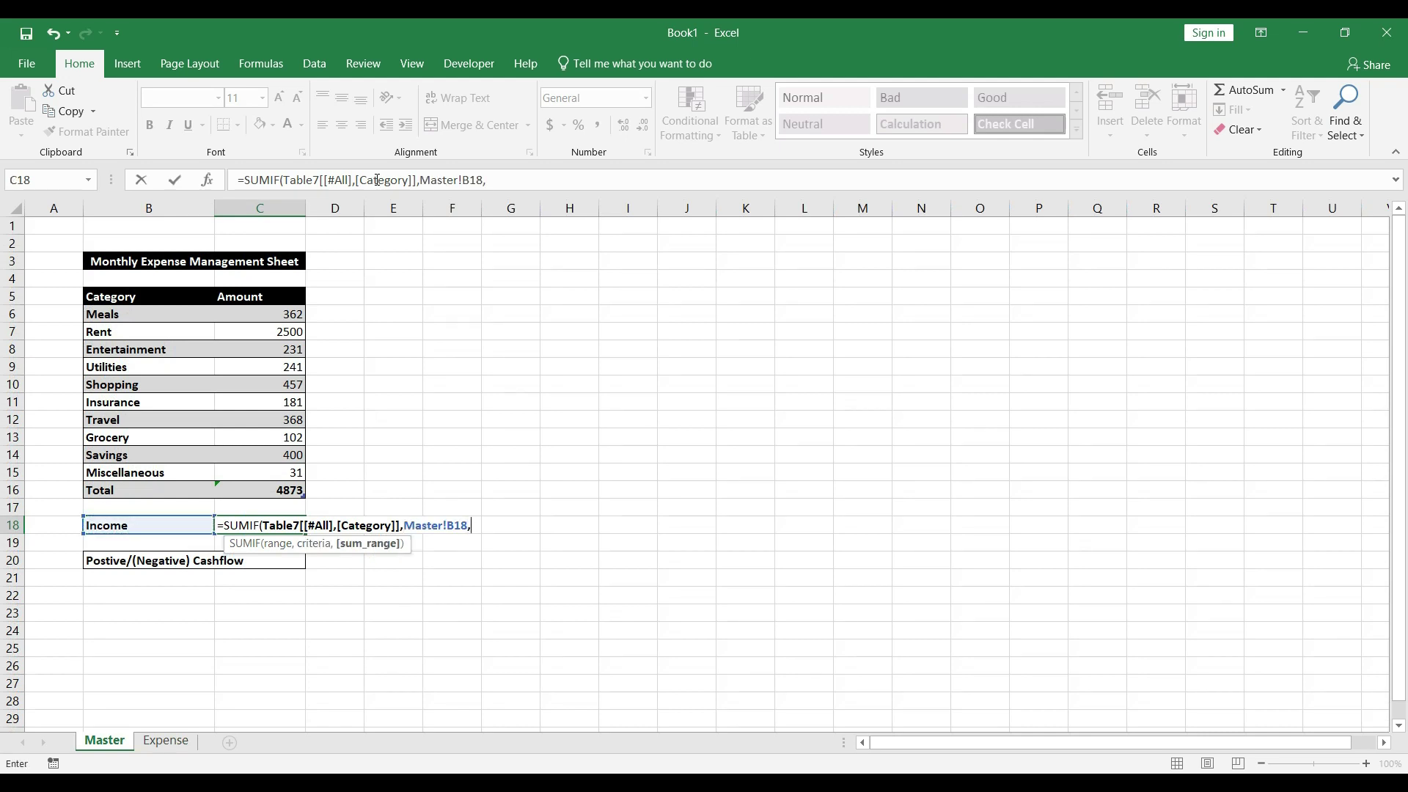
key(ctrl+Page_Down)
key(Right)
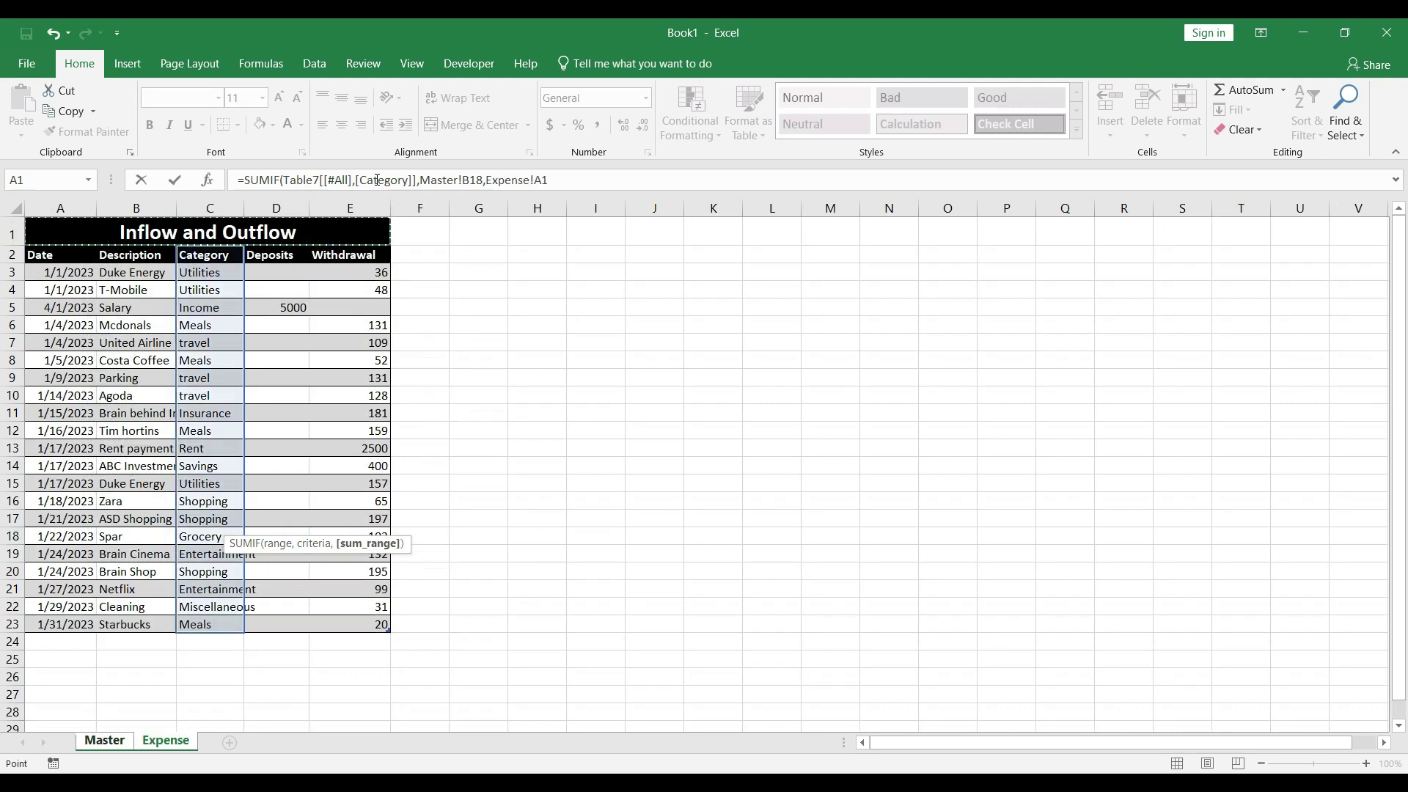
key(Up)
key(Left)
key(Left)
key(ctrl+shift+Down)
key(ctrl+shift+Down)
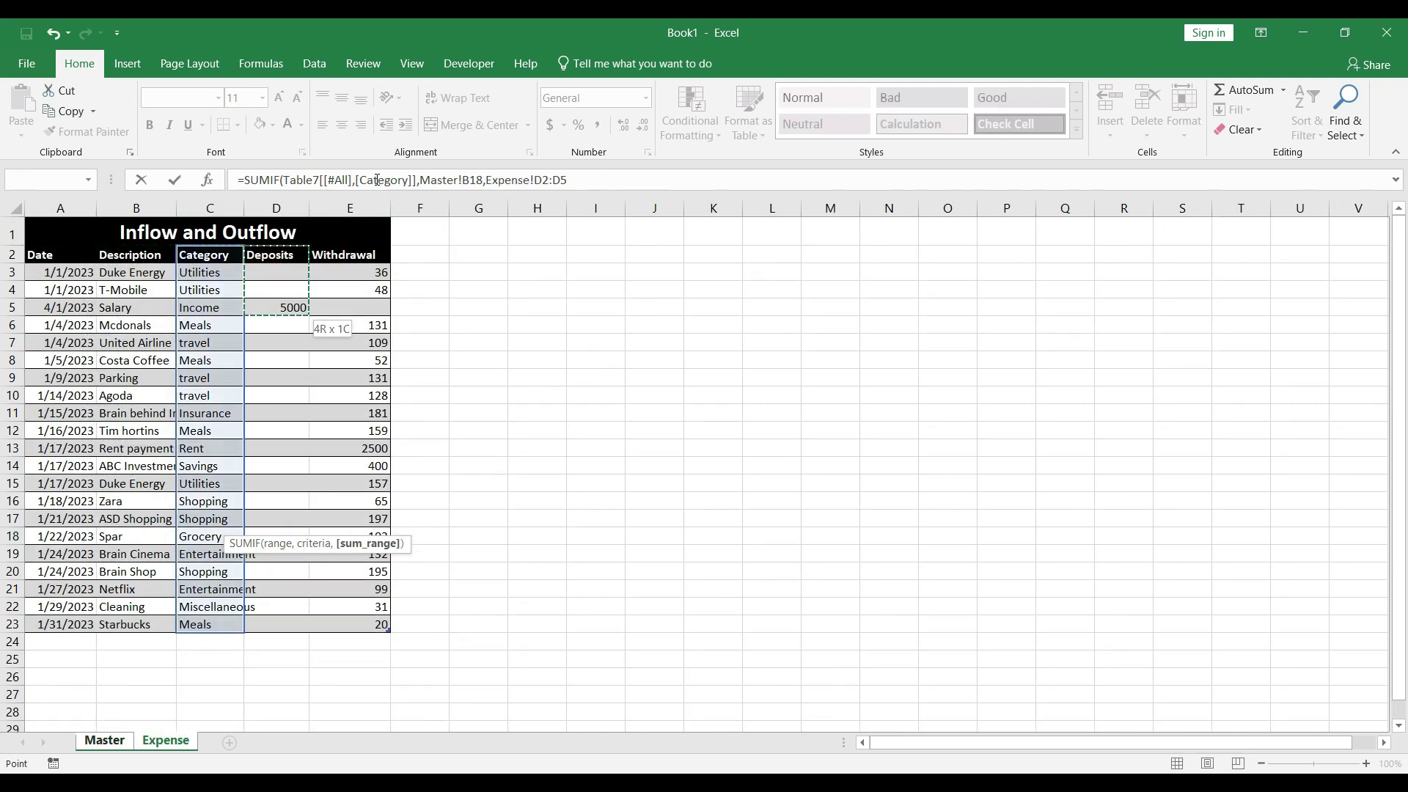
text())
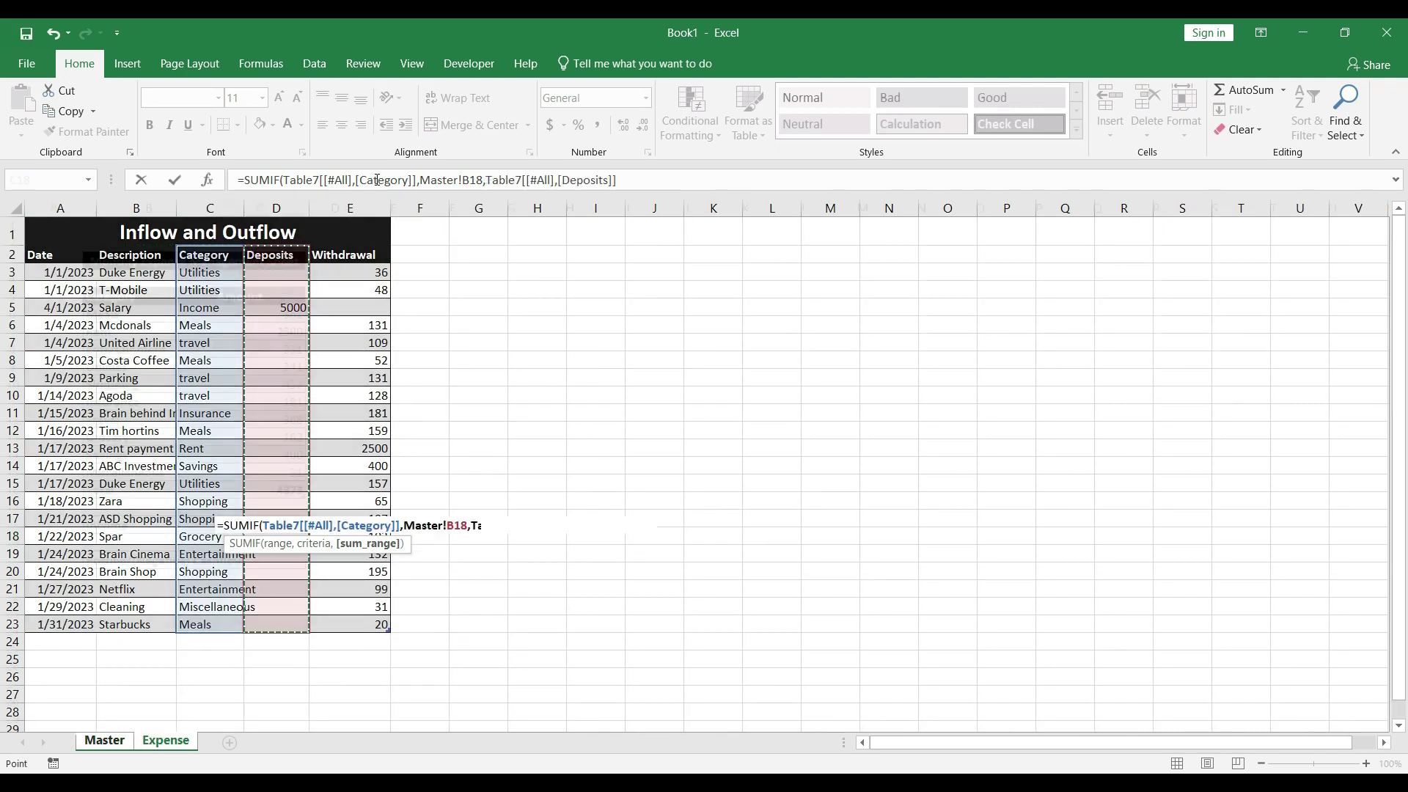
key(Return)
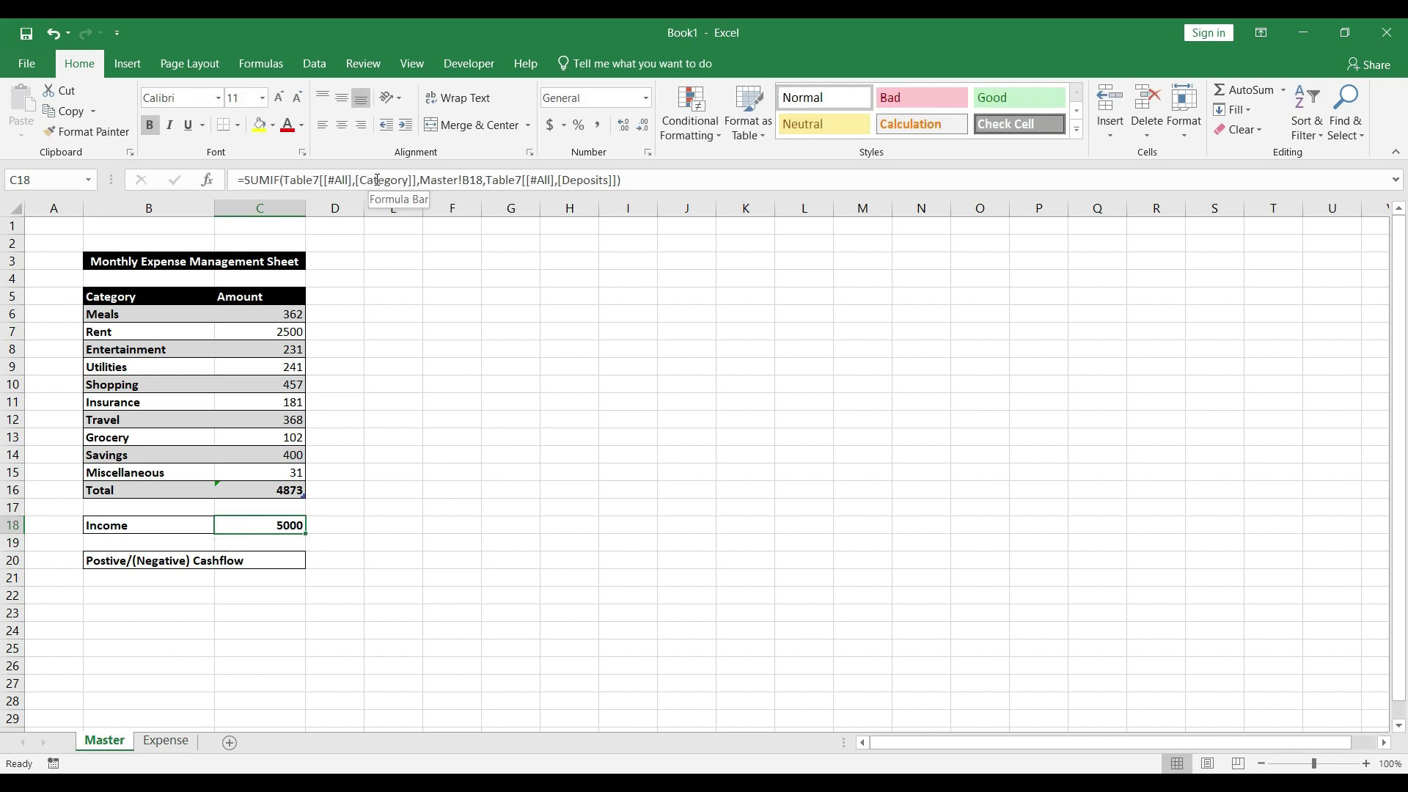
key(Down)
key(Down)
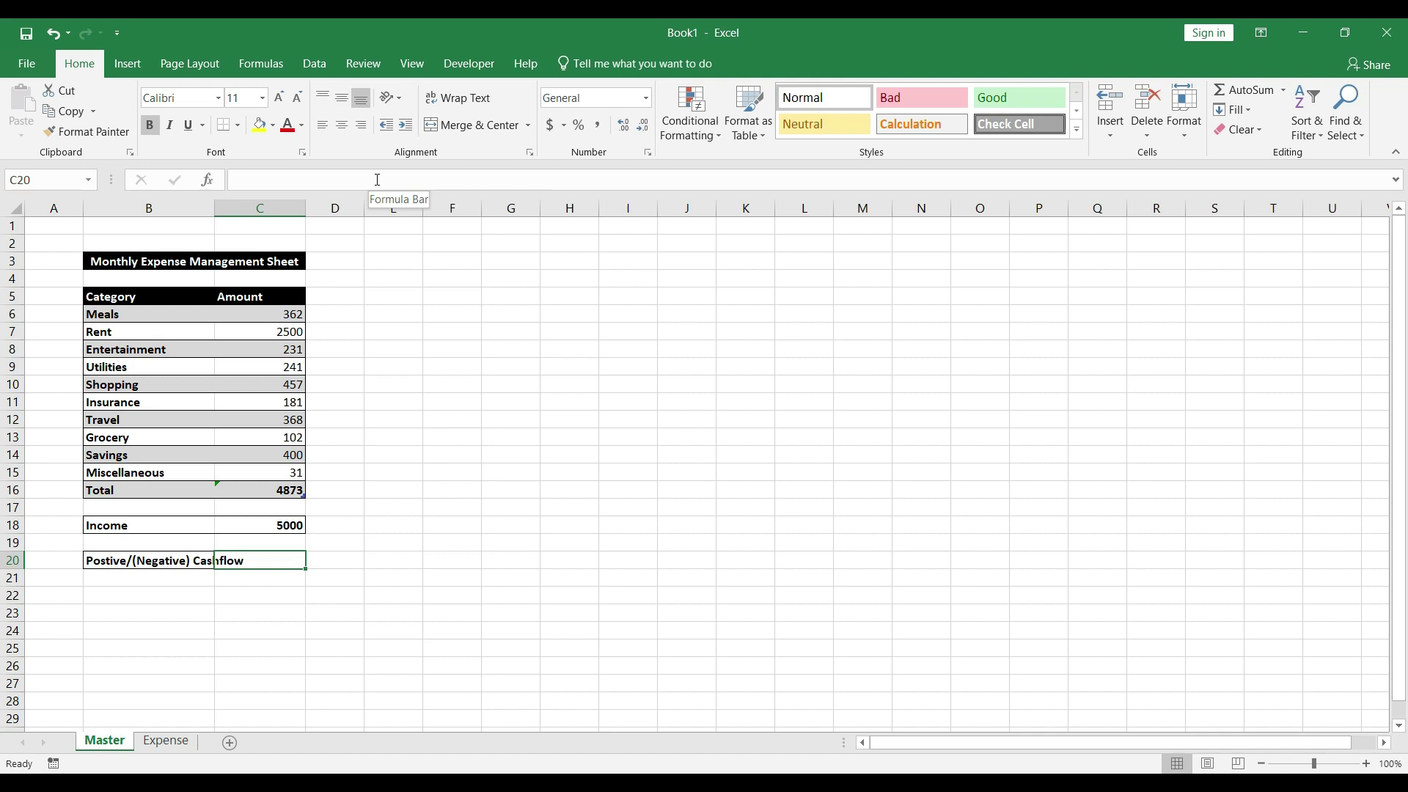
Enter =C18-C16 in C20 so the cashflow shows 127
text(=)
key(Up)
key(Up)
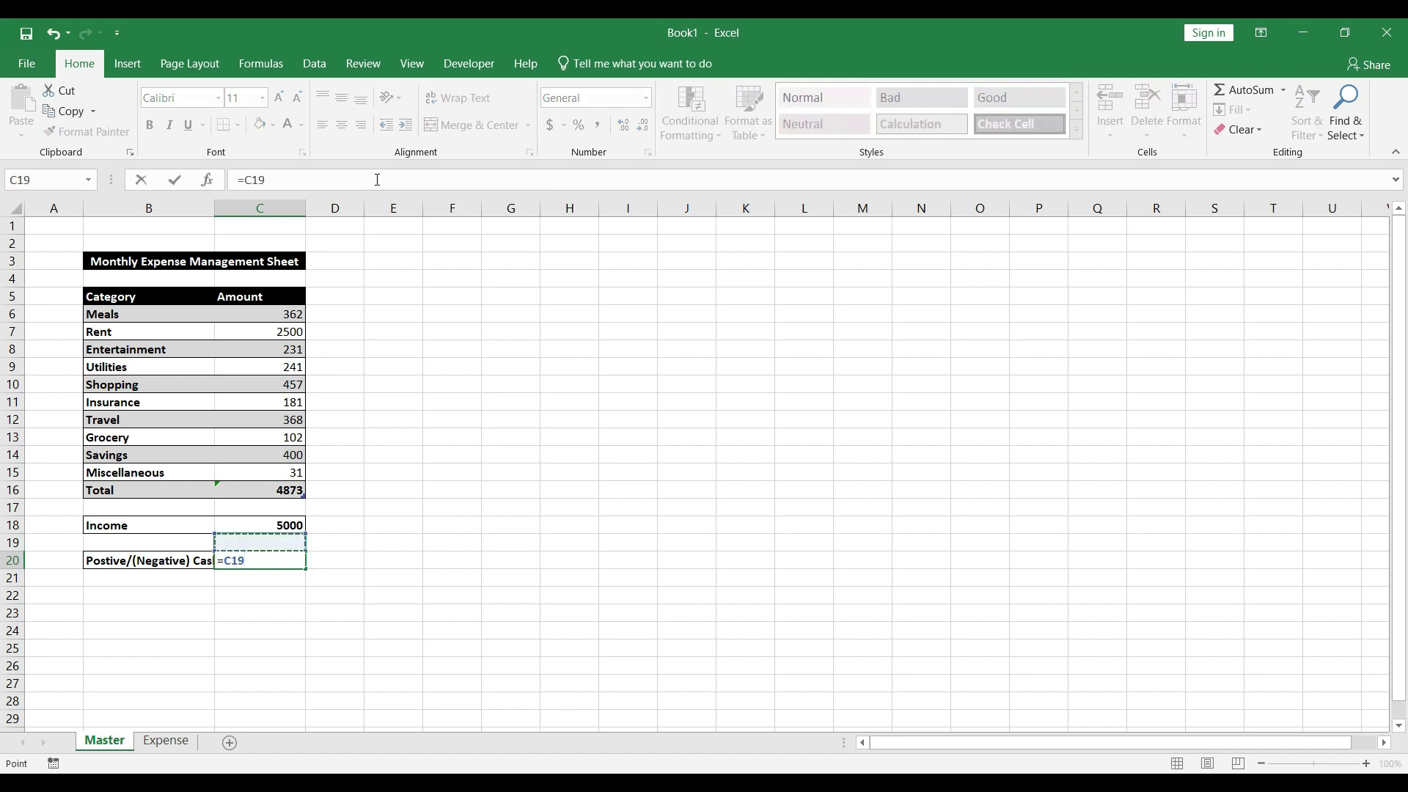
text(-)
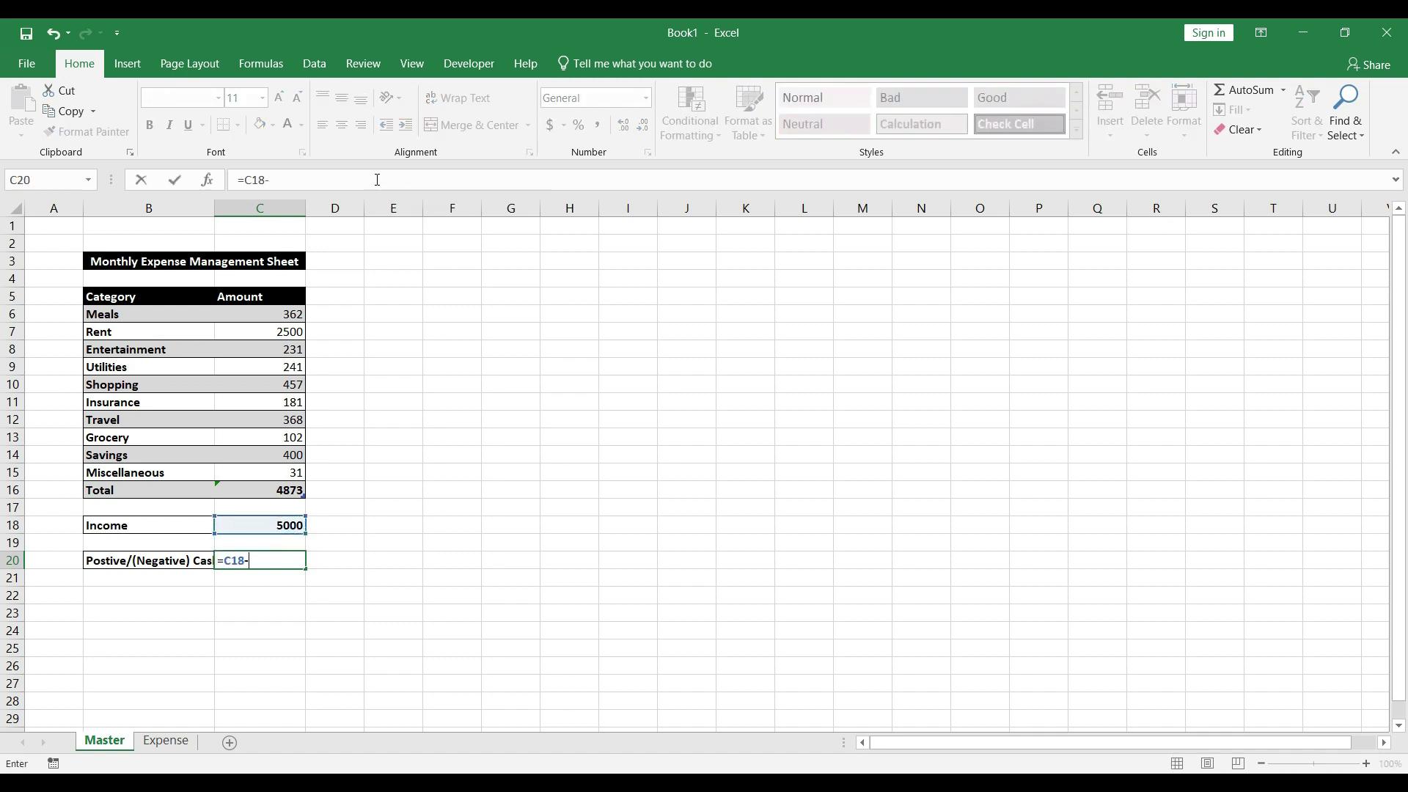
key(Up)
key(Up)
key(Up)
key(Up)
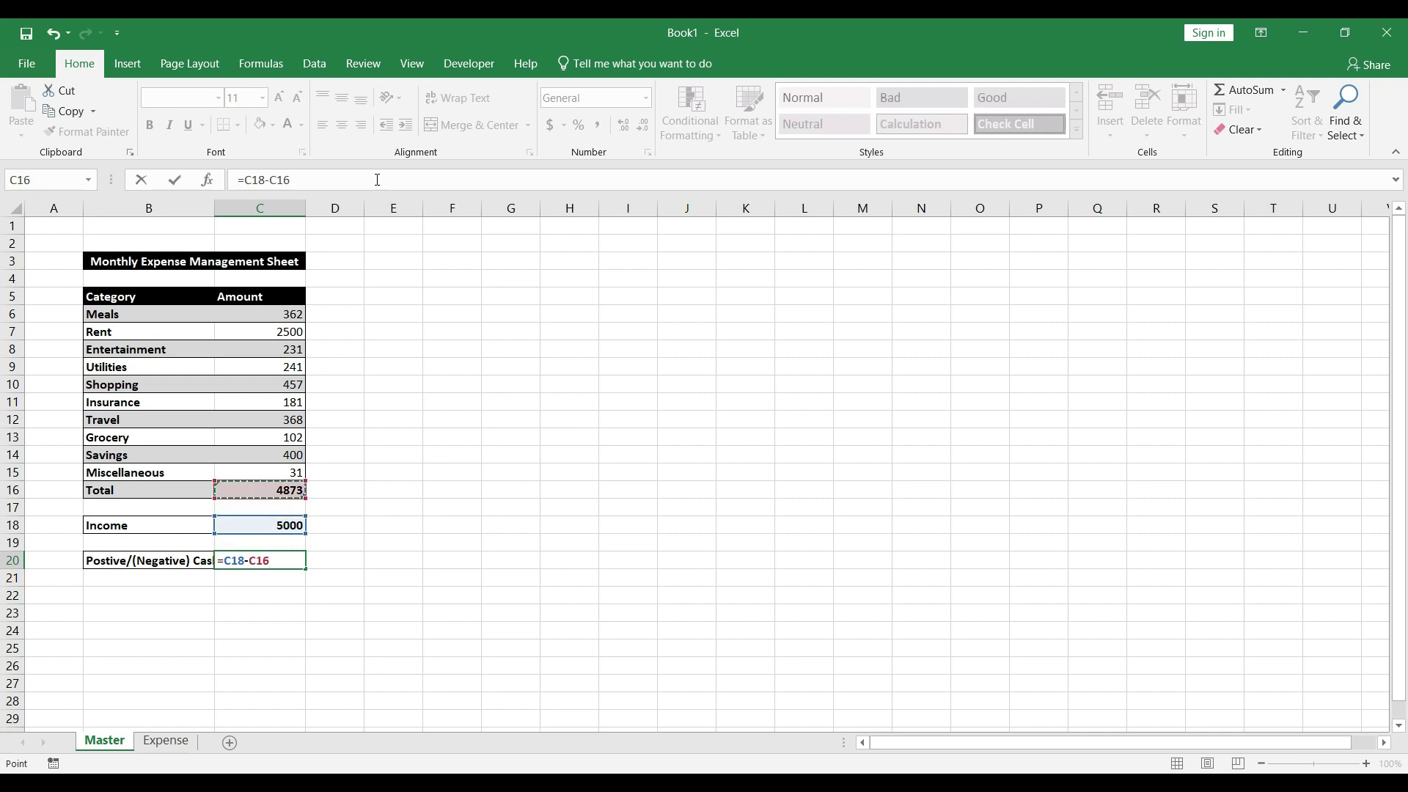
key(Return)
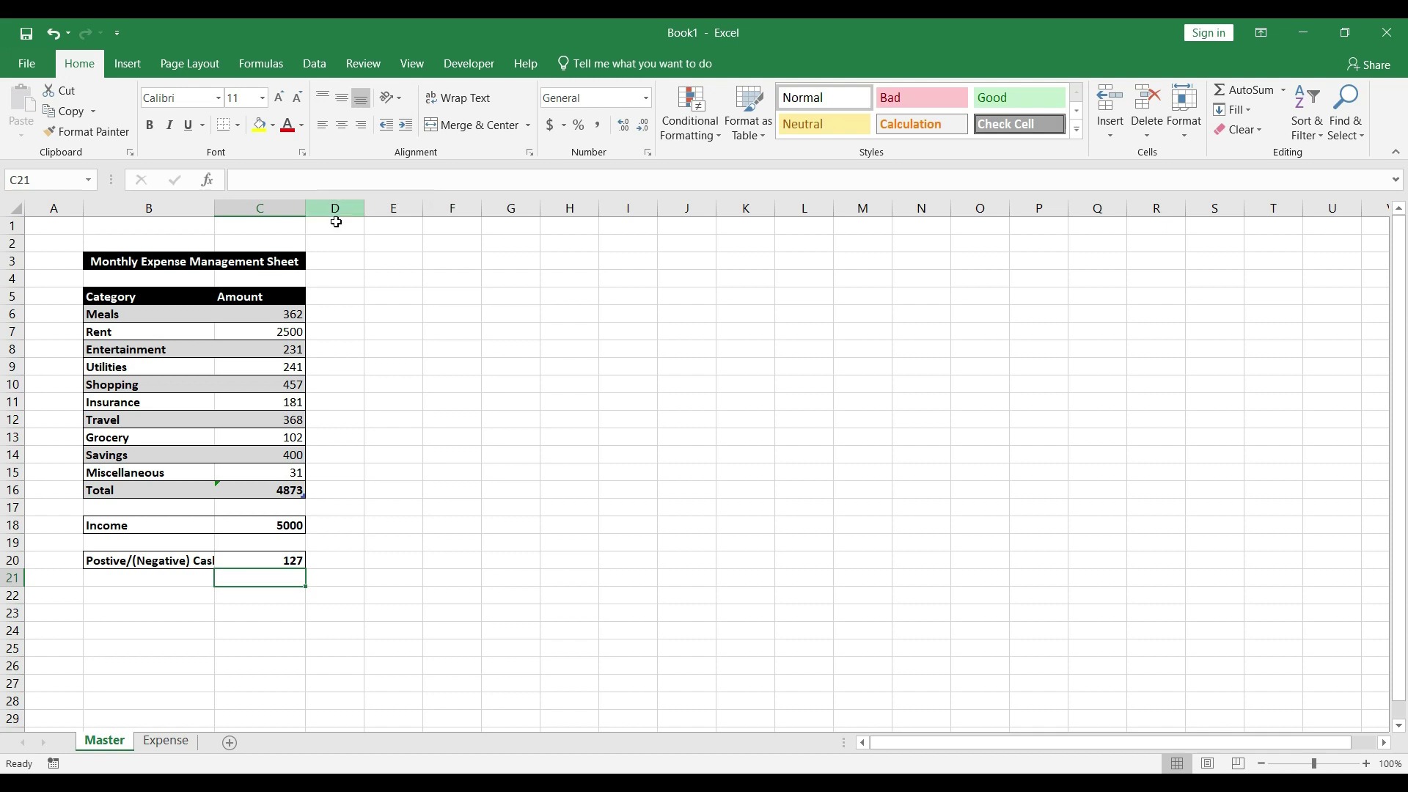
Format amounts C6:C20 as Accounting dollars with no decimals, e.g. $ 2,500 and $ 127
drag(253, 310, 252, 565)
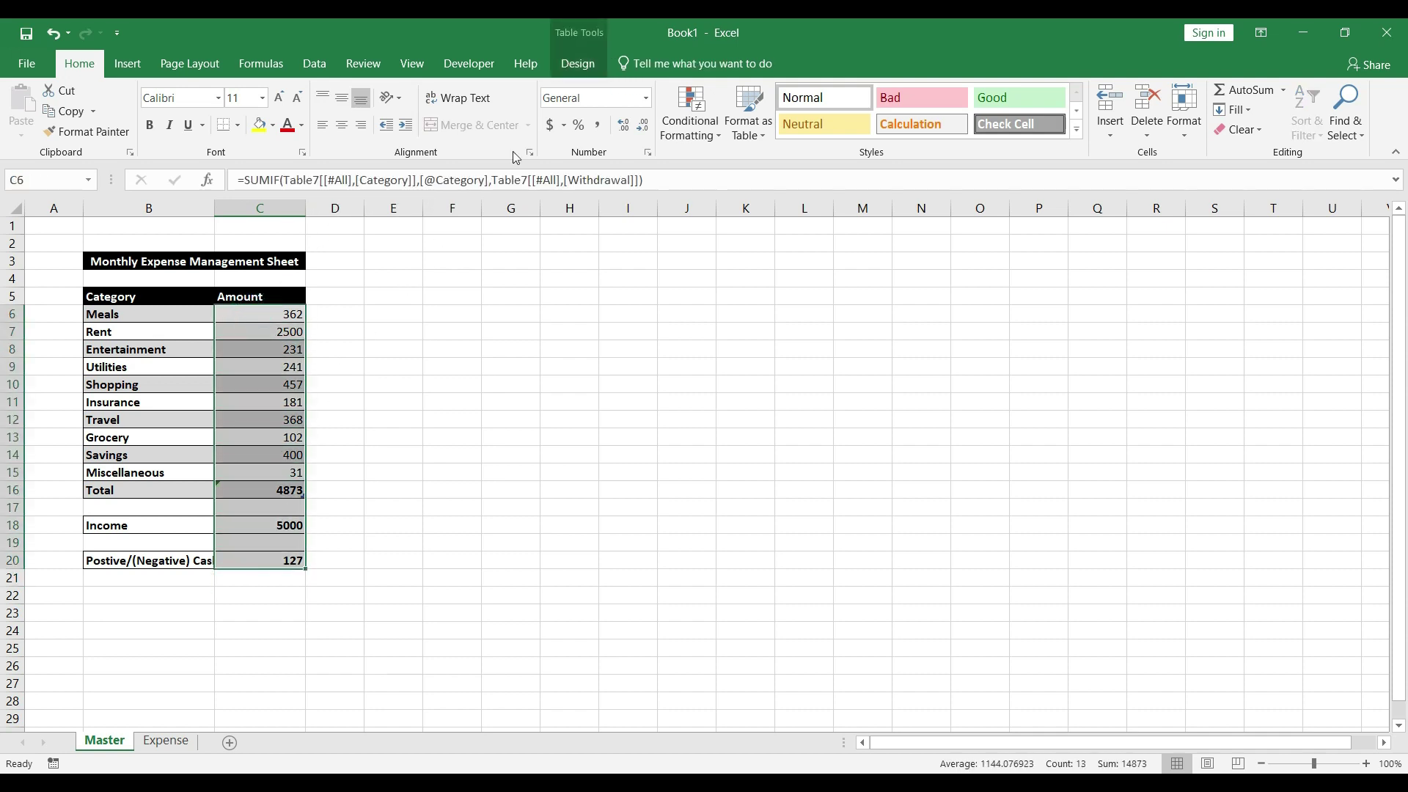
click(547, 126)
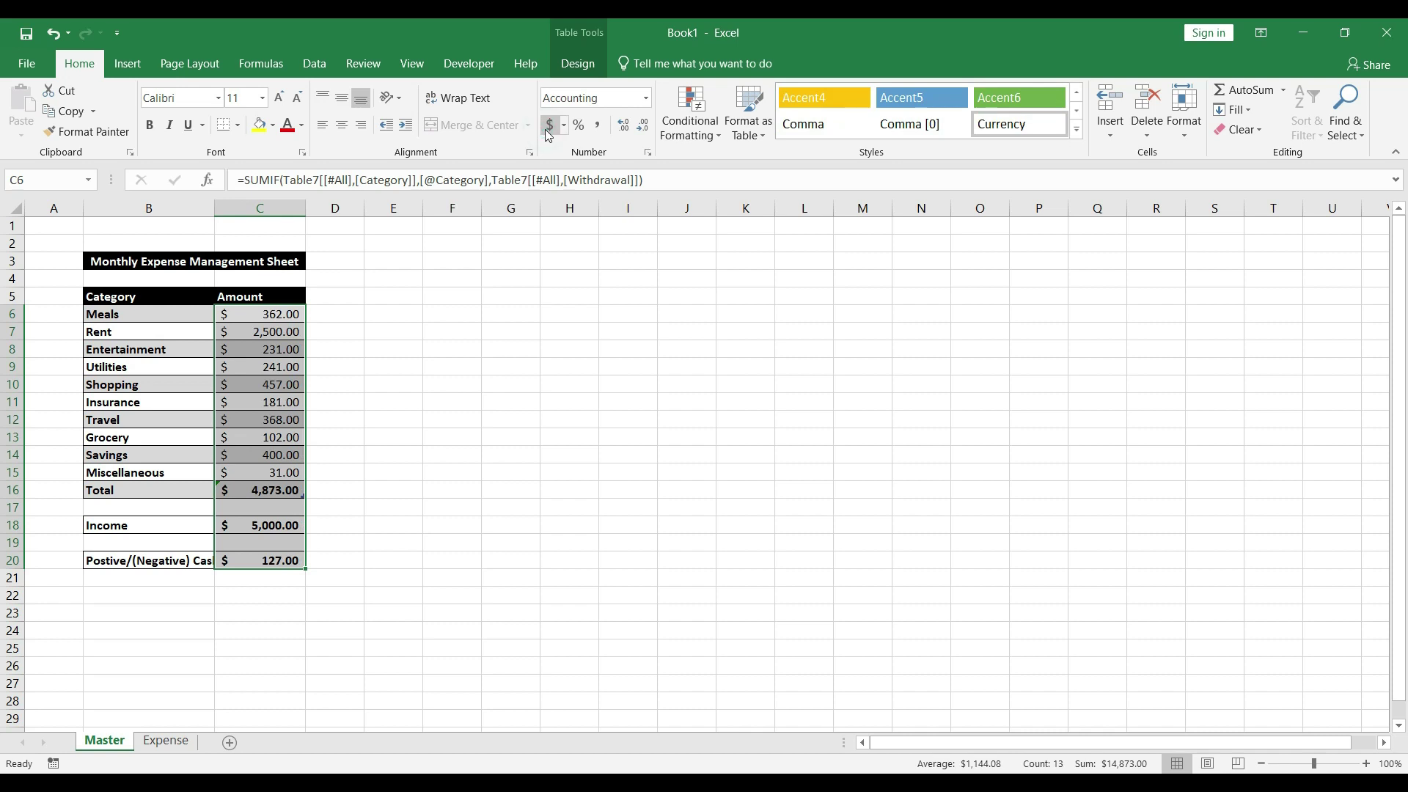
click(644, 126)
click(645, 126)
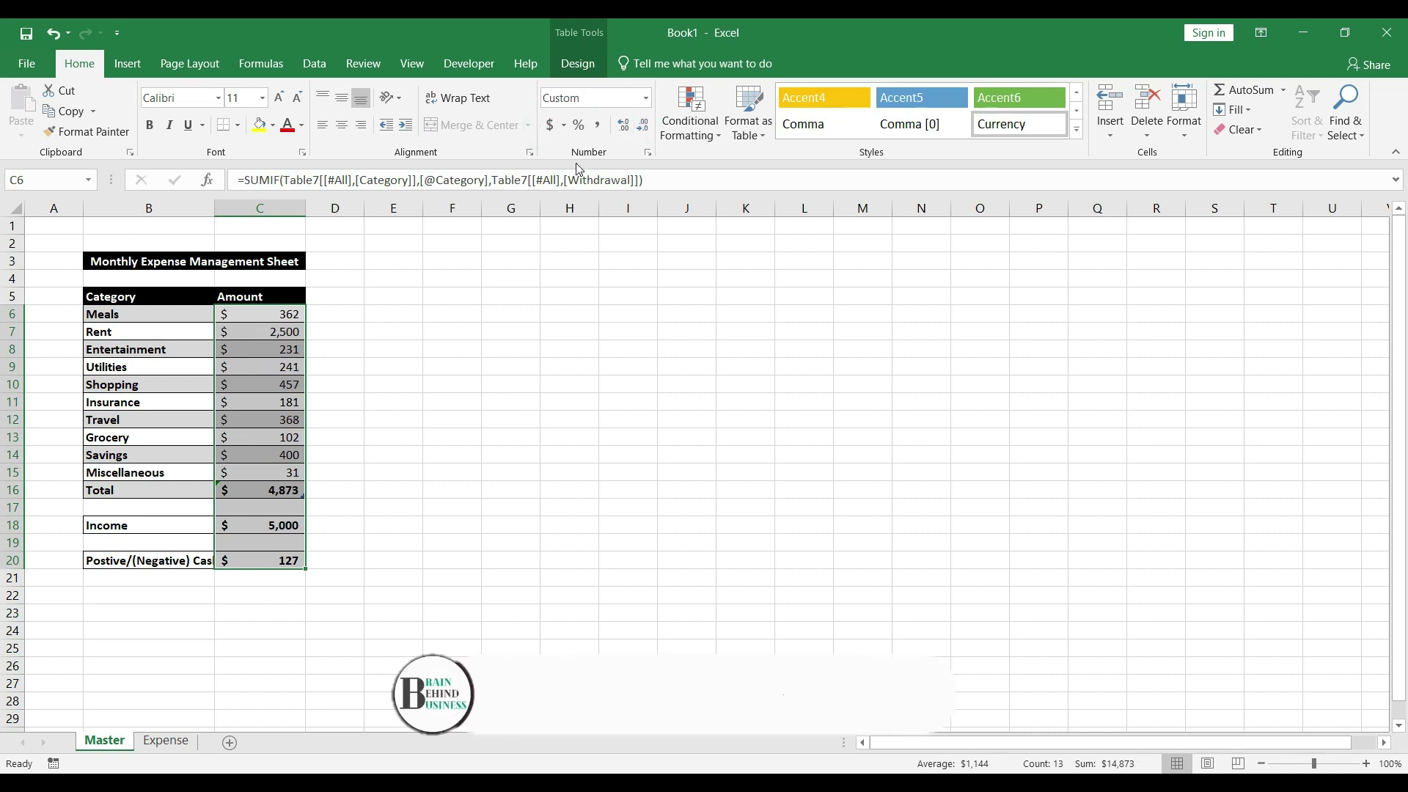
click(320, 350)
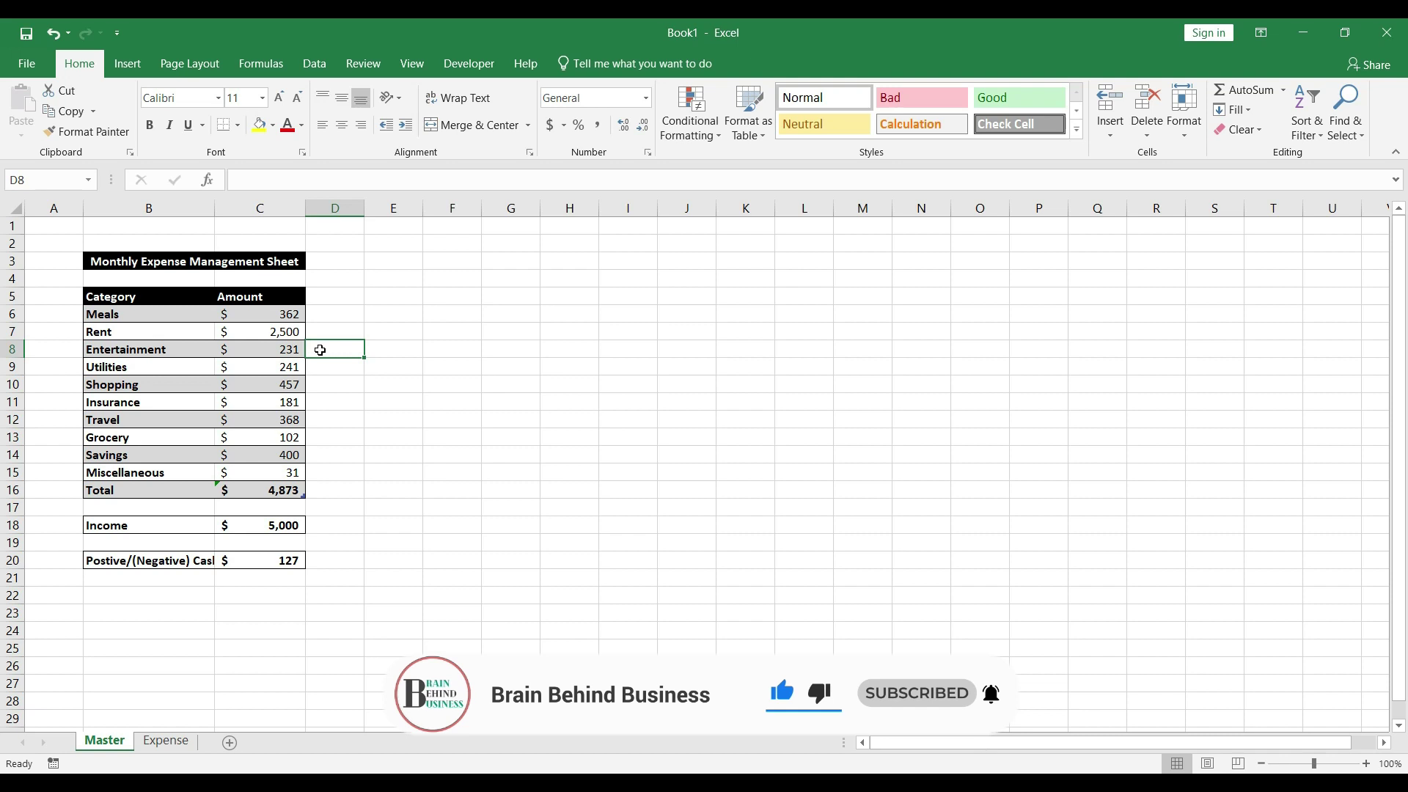
On the Expense sheet, add a 1/31/2023 Interest Income row in the Income category
key(ctrl+Page_Down)
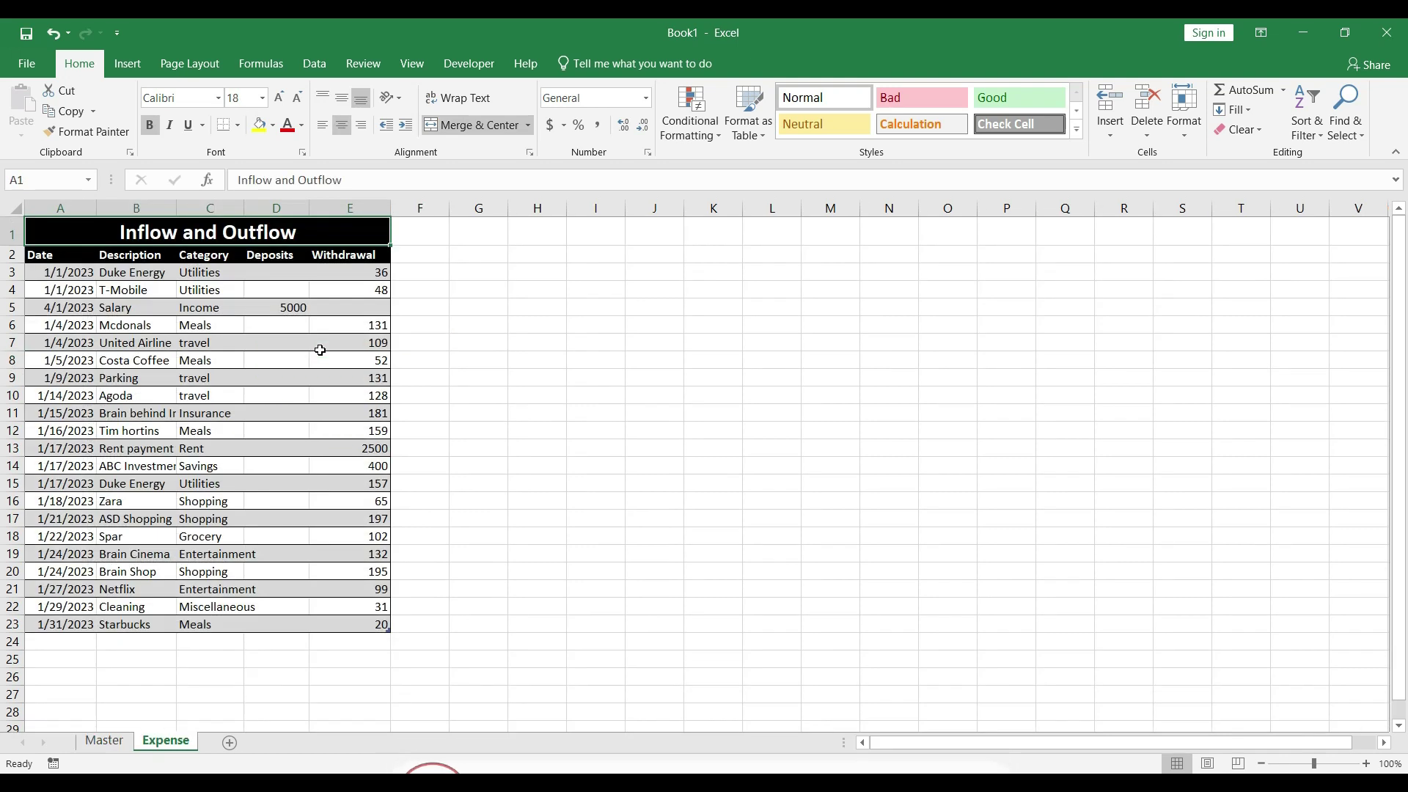
click(60, 630)
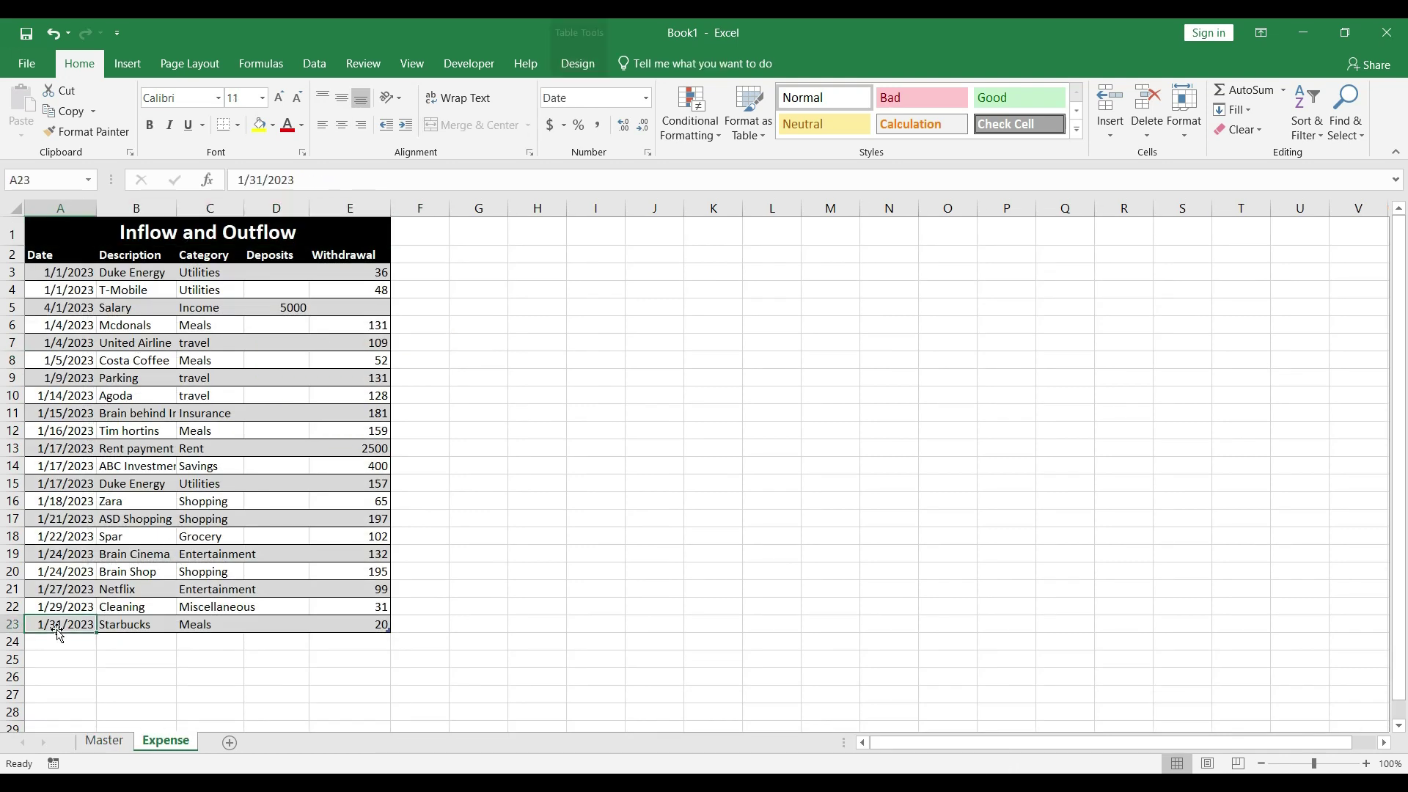
key(ctrl+c)
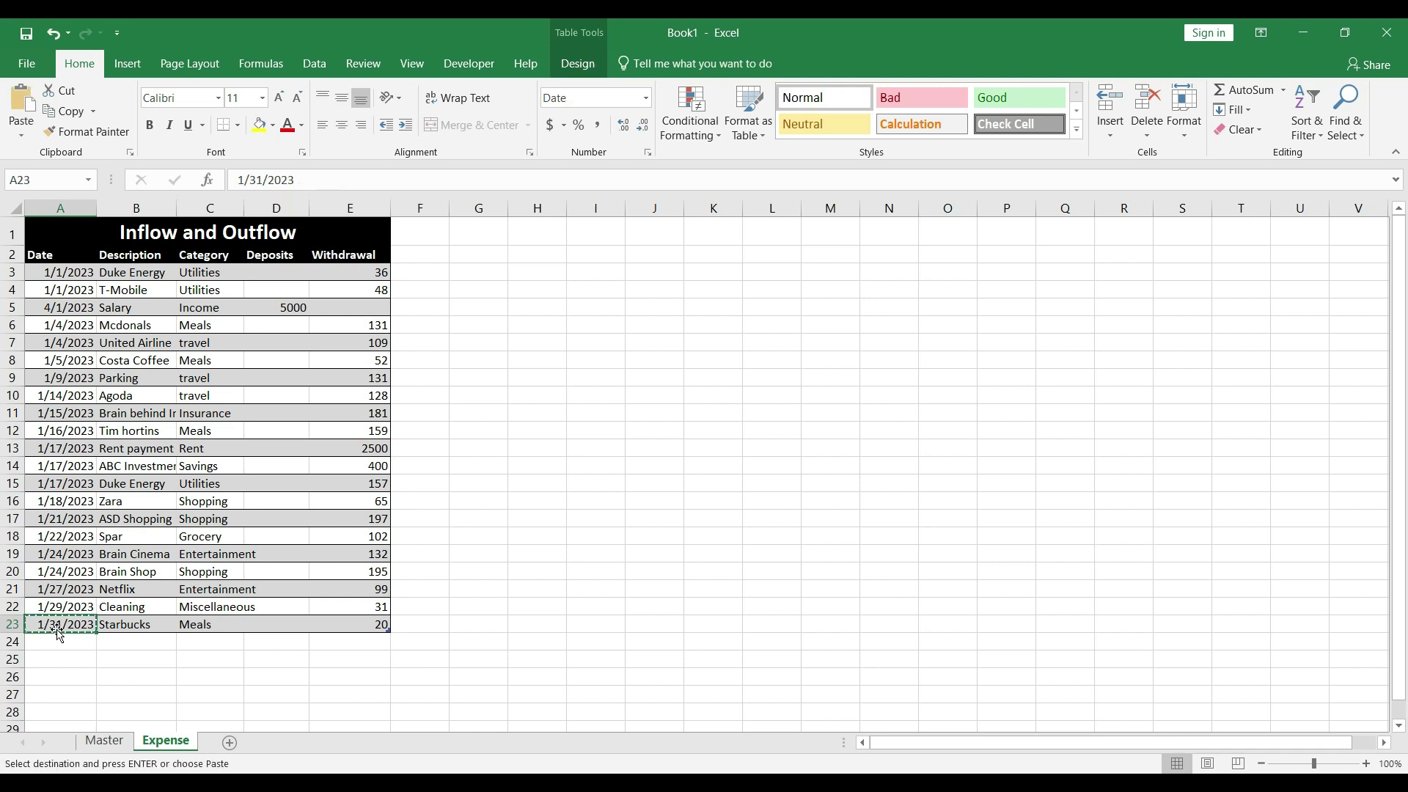
key(Down)
key(ctrl+v)
key(Tab)
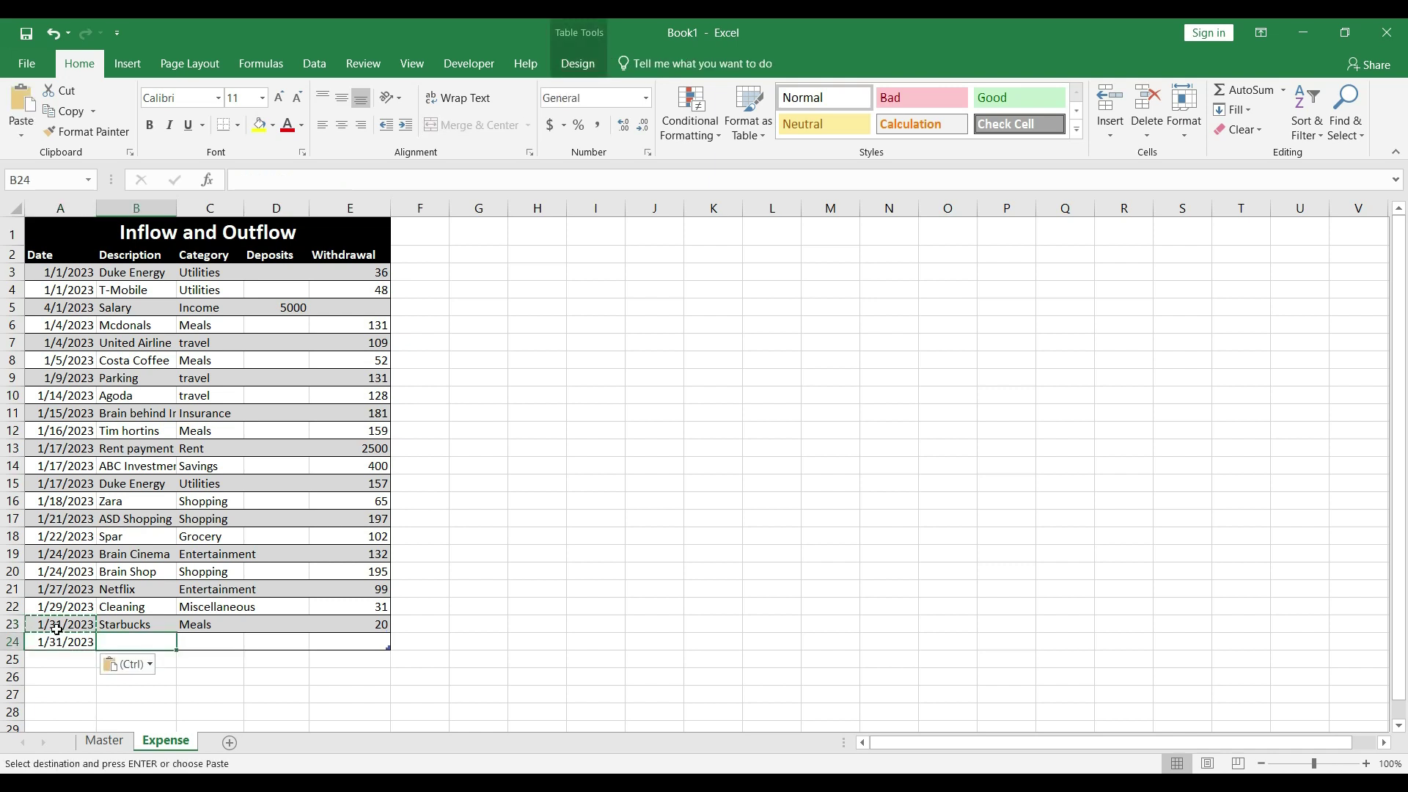
text(Interest Inco)
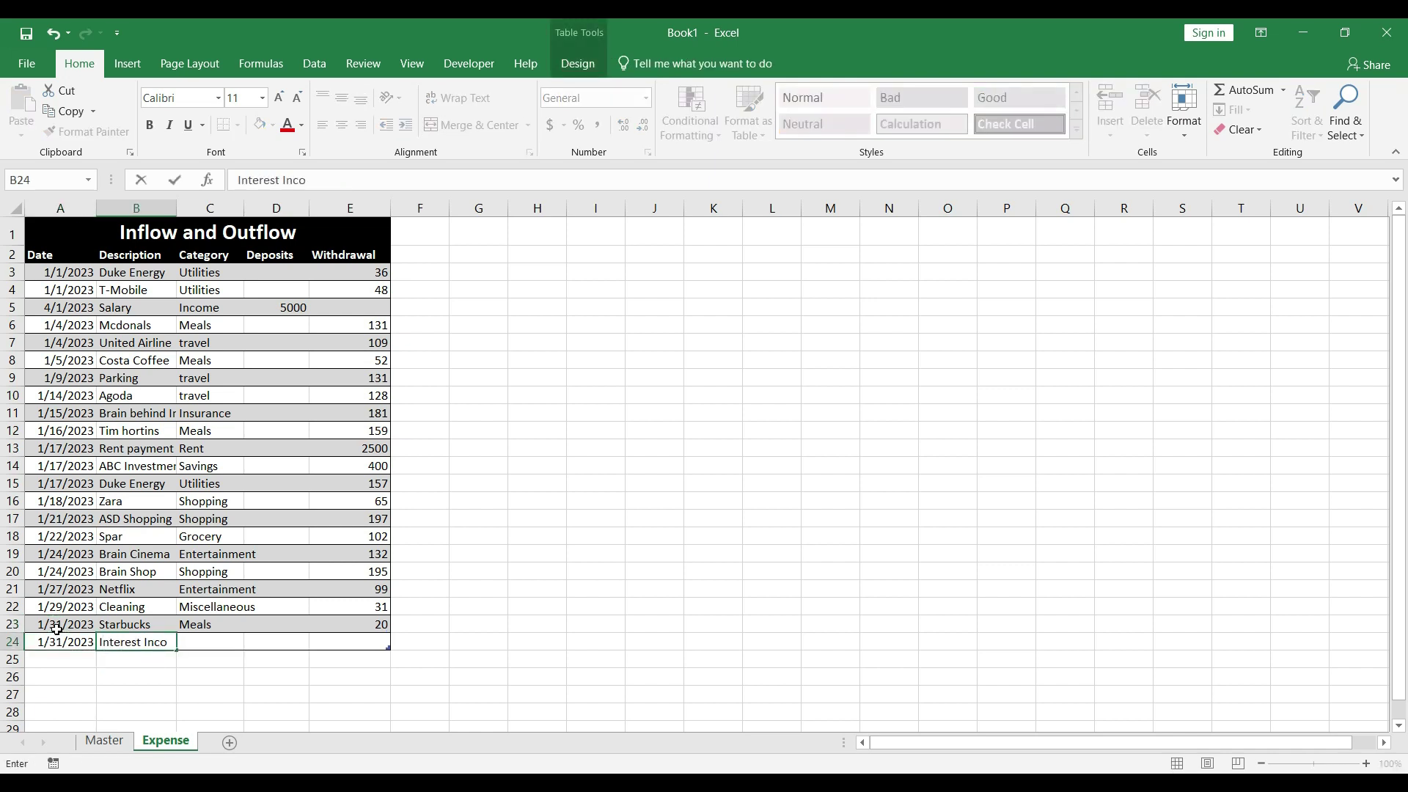
text(me)
key(Tab)
text(Inc)
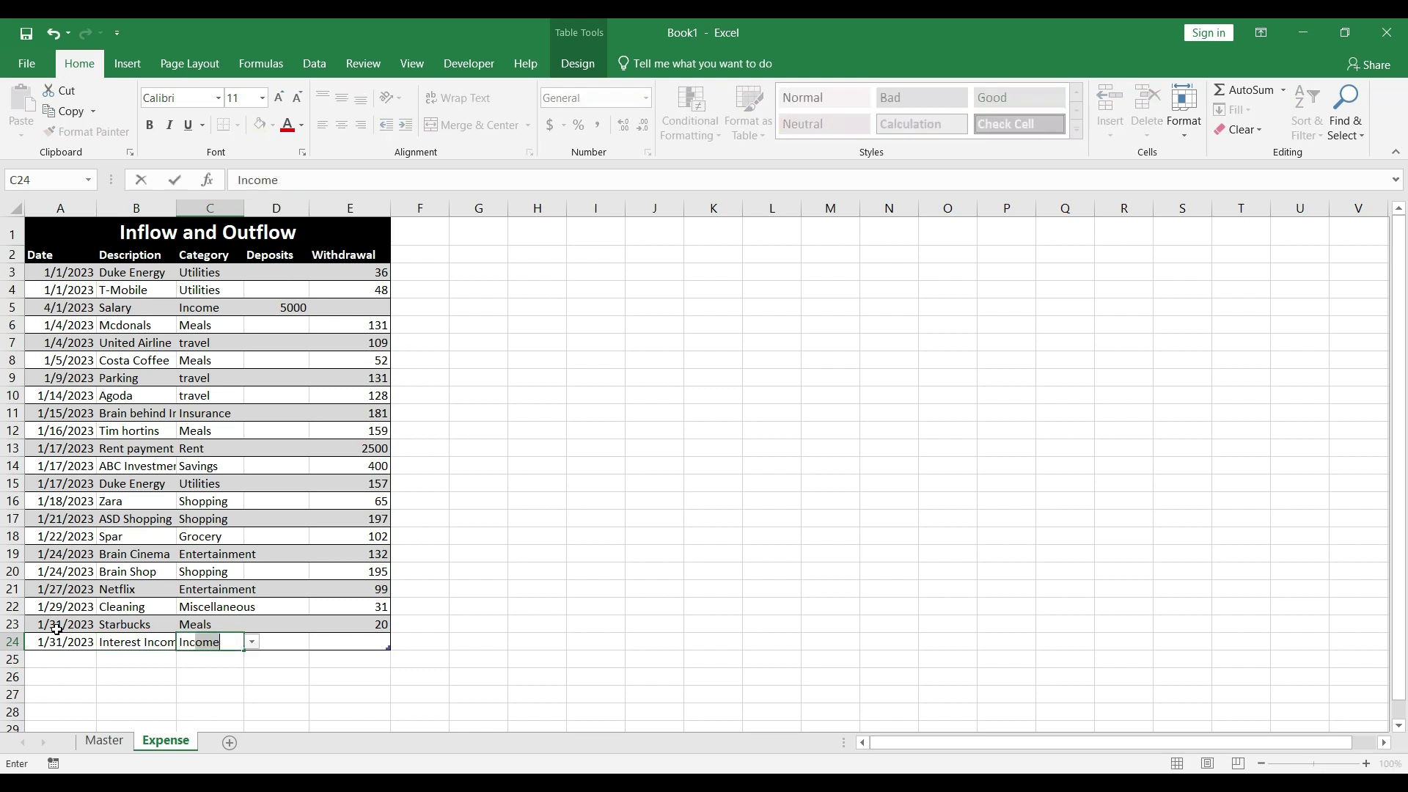
key(Return)
Enter a 40 deposit, raising Master's Income to $ 5,040 and cashflow to $ 167
key(Right)
key(Up)
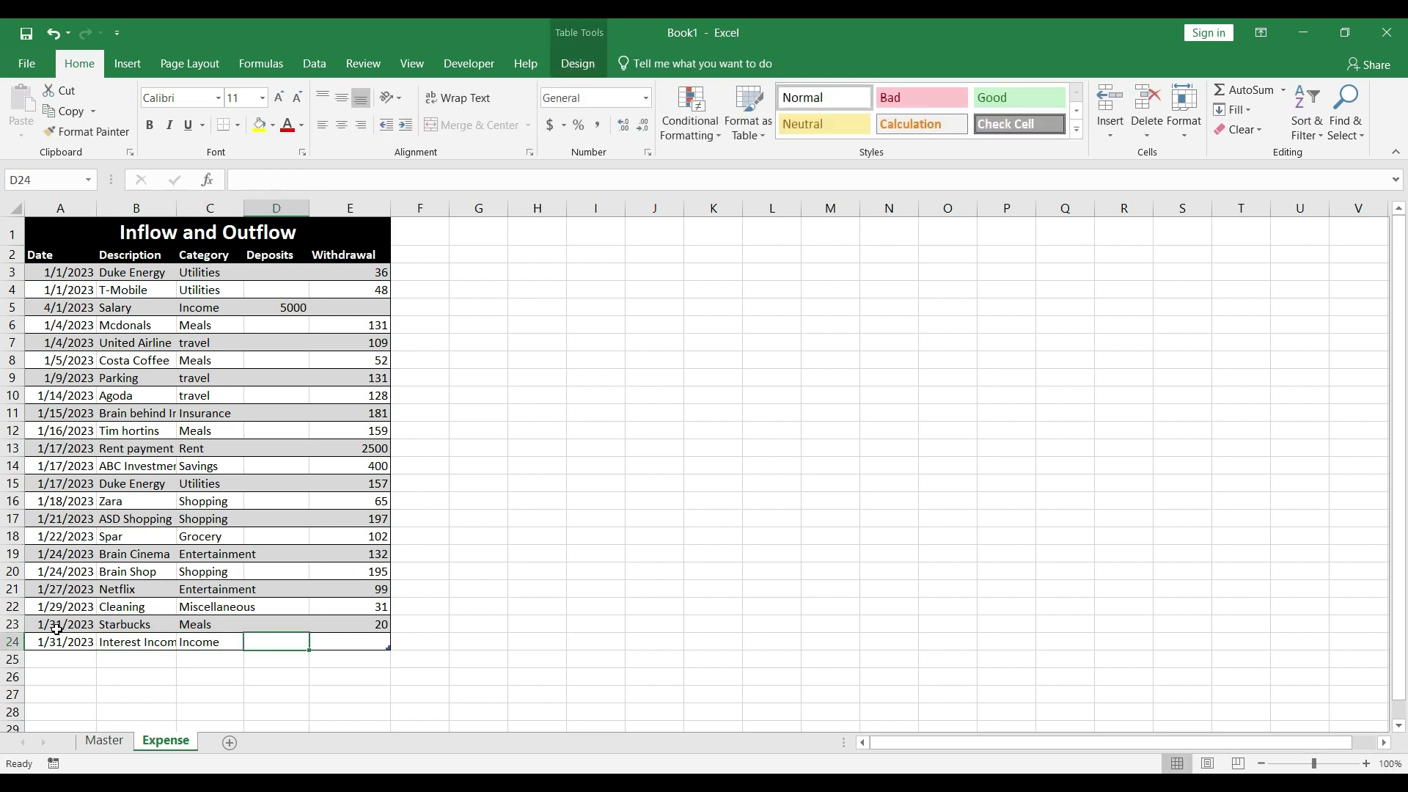
text(40)
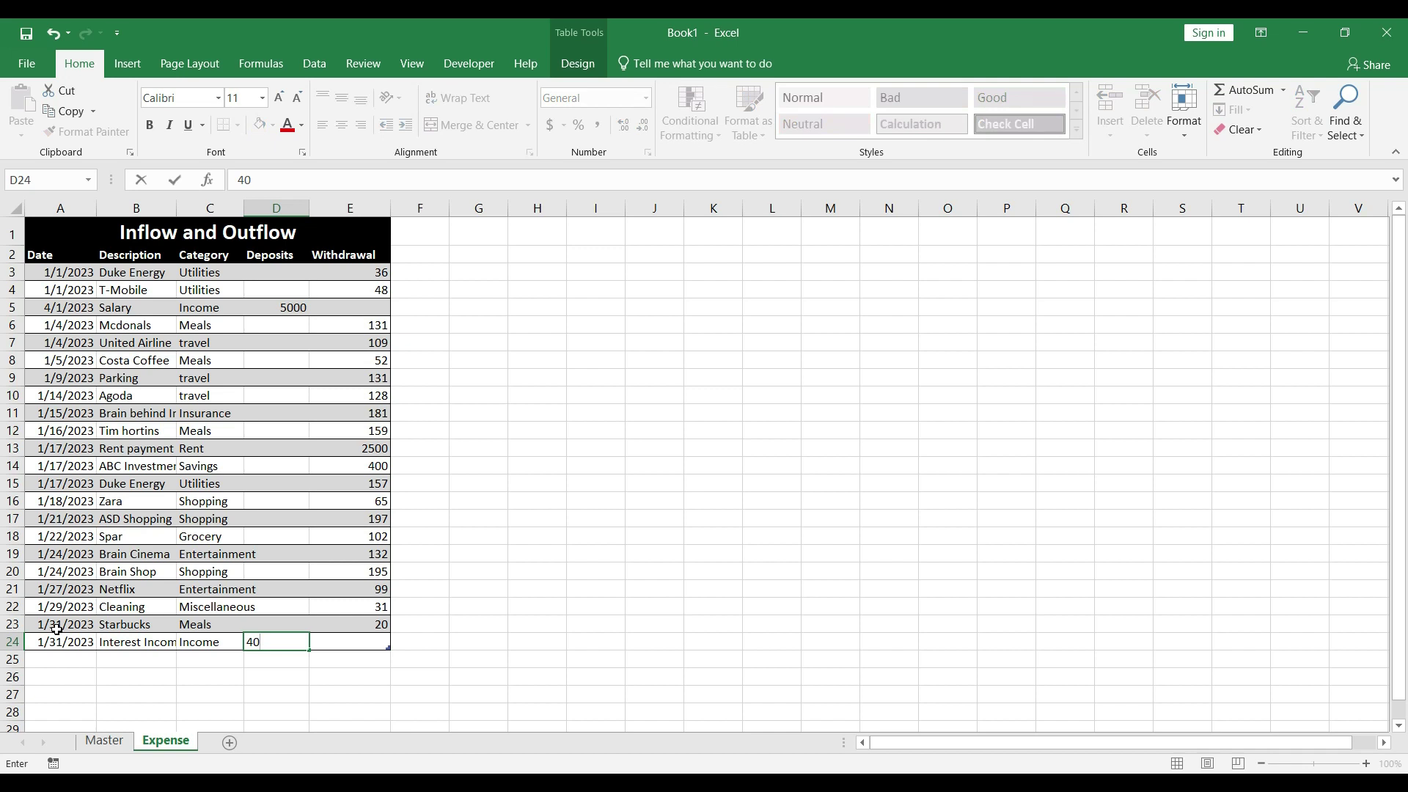
key(Return)
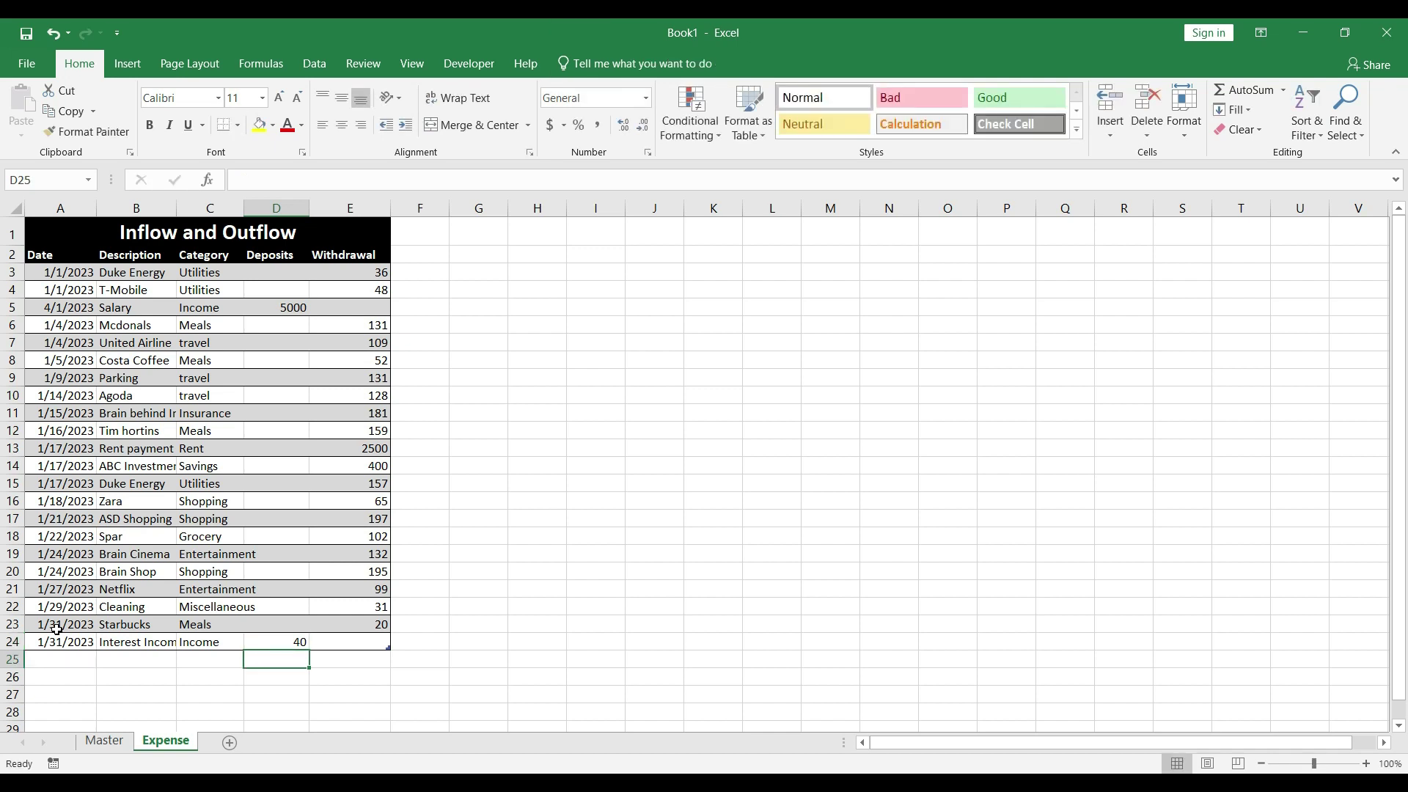
key(ctrl+Page_Up)
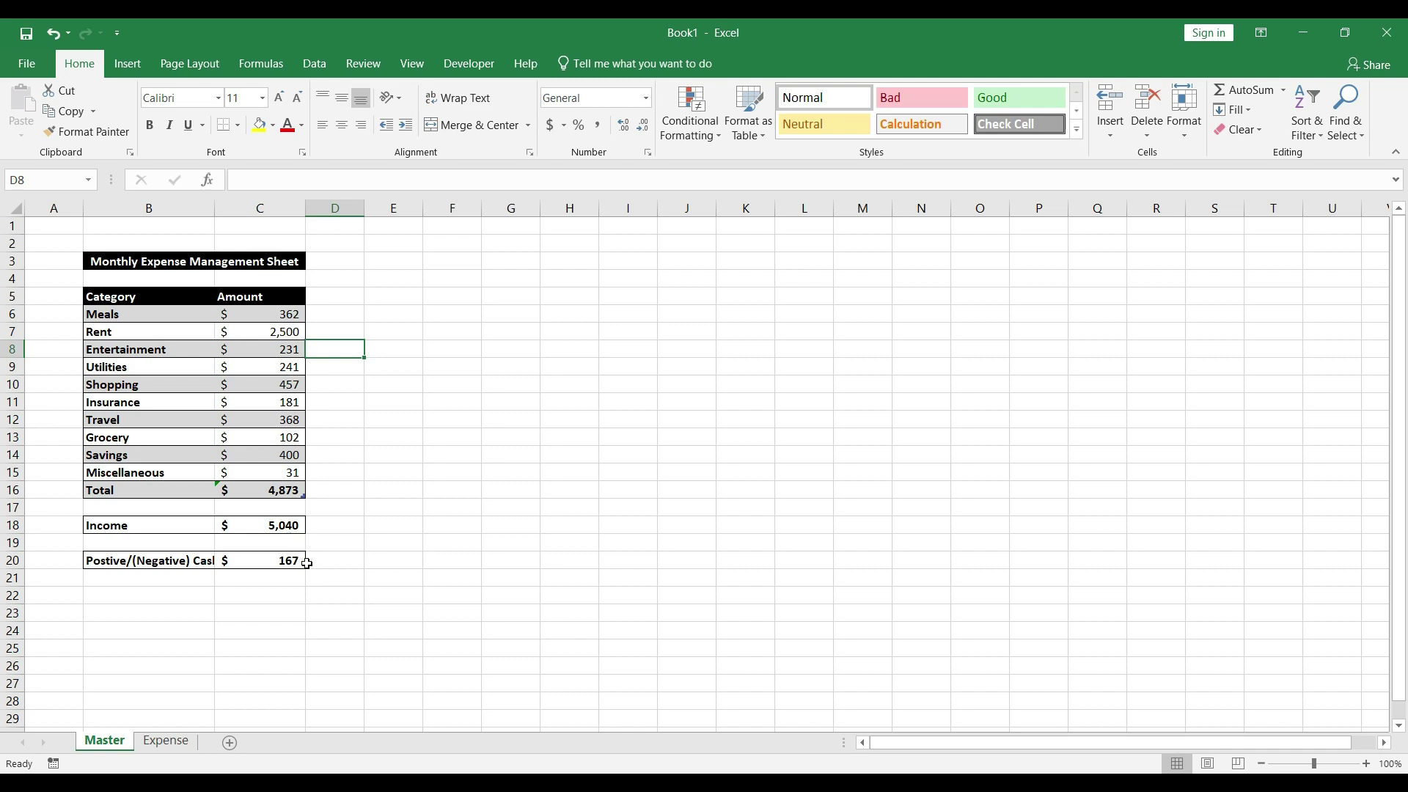
On the Expense sheet, copy the 1/31/2023 date from A24 into A25
key(ctrl+Page_Down)
key(Left)
key(Left)
key(Left)
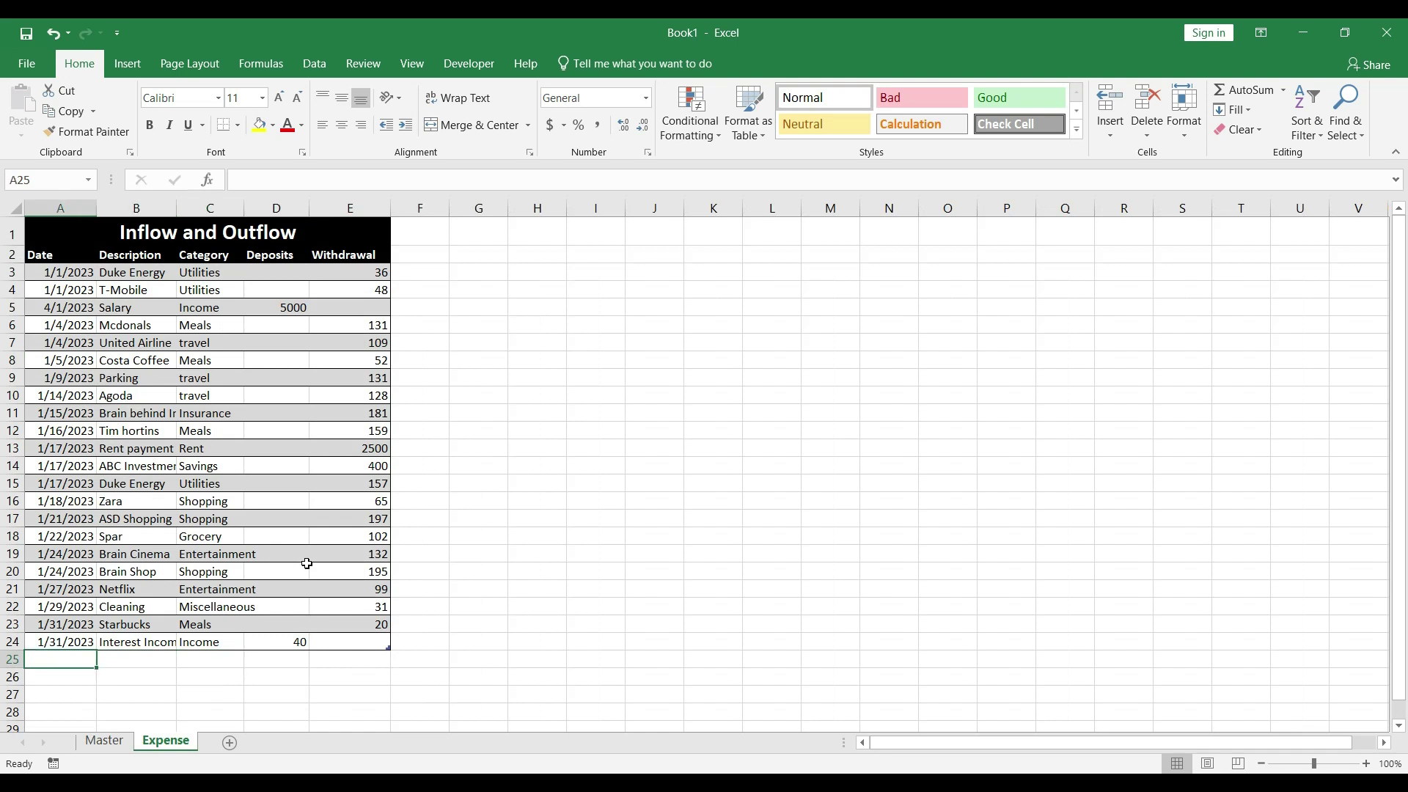
key(Up)
key(ctrl+c)
key(Down)
key(ctrl+v)
key(Right)
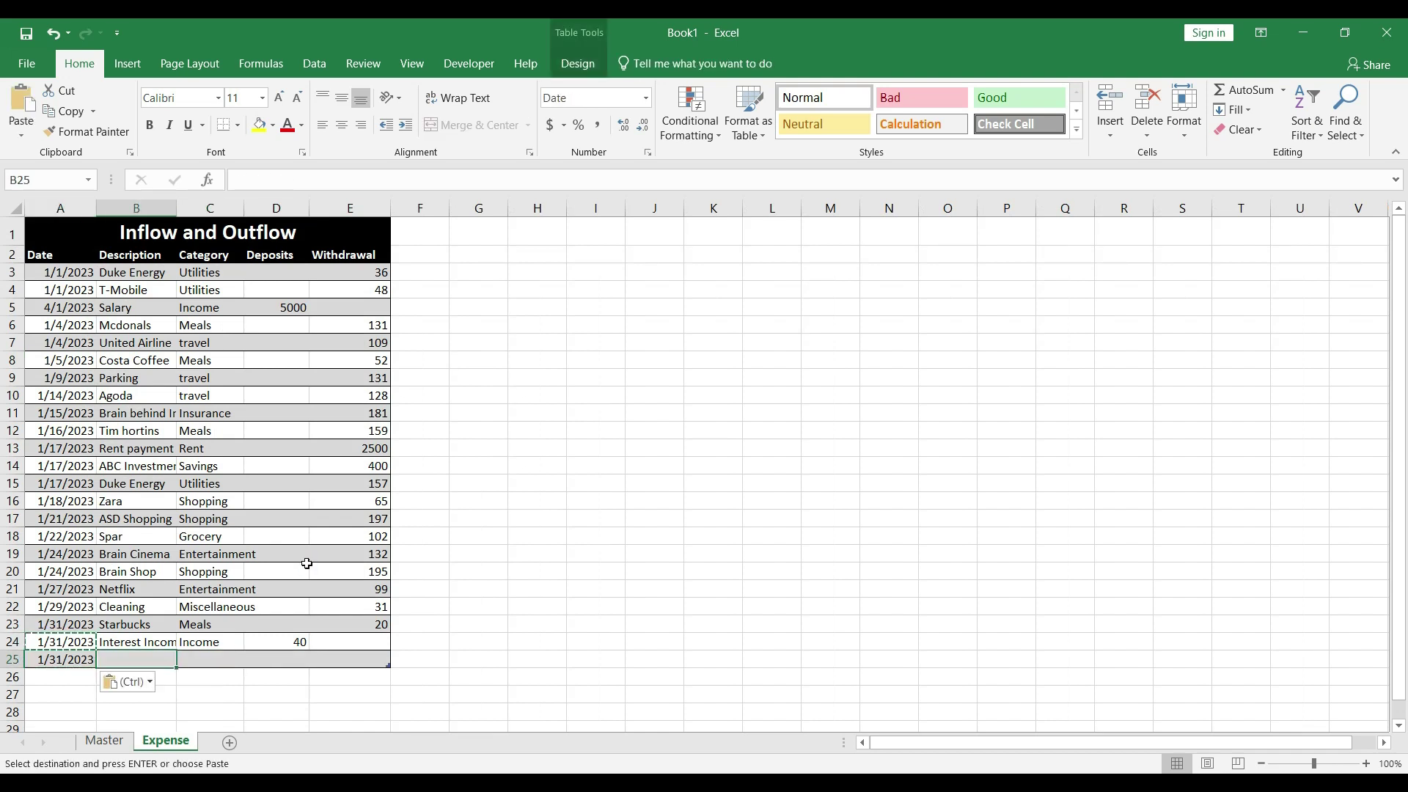
key(Escape)
Fill row 25 with description 'savings', category Savings and withdrawal 167, then view Master
text(sav)
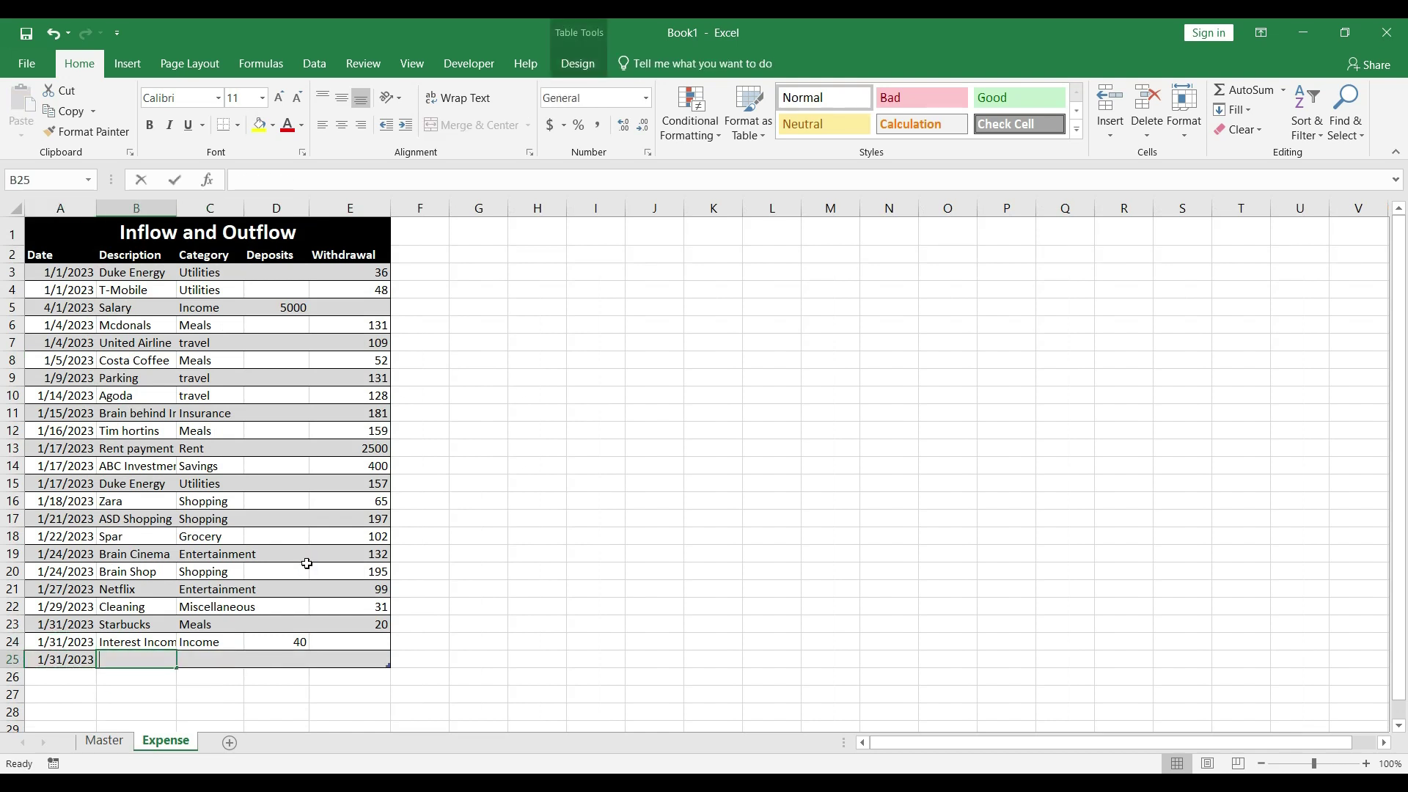
text(ings)
key(Tab)
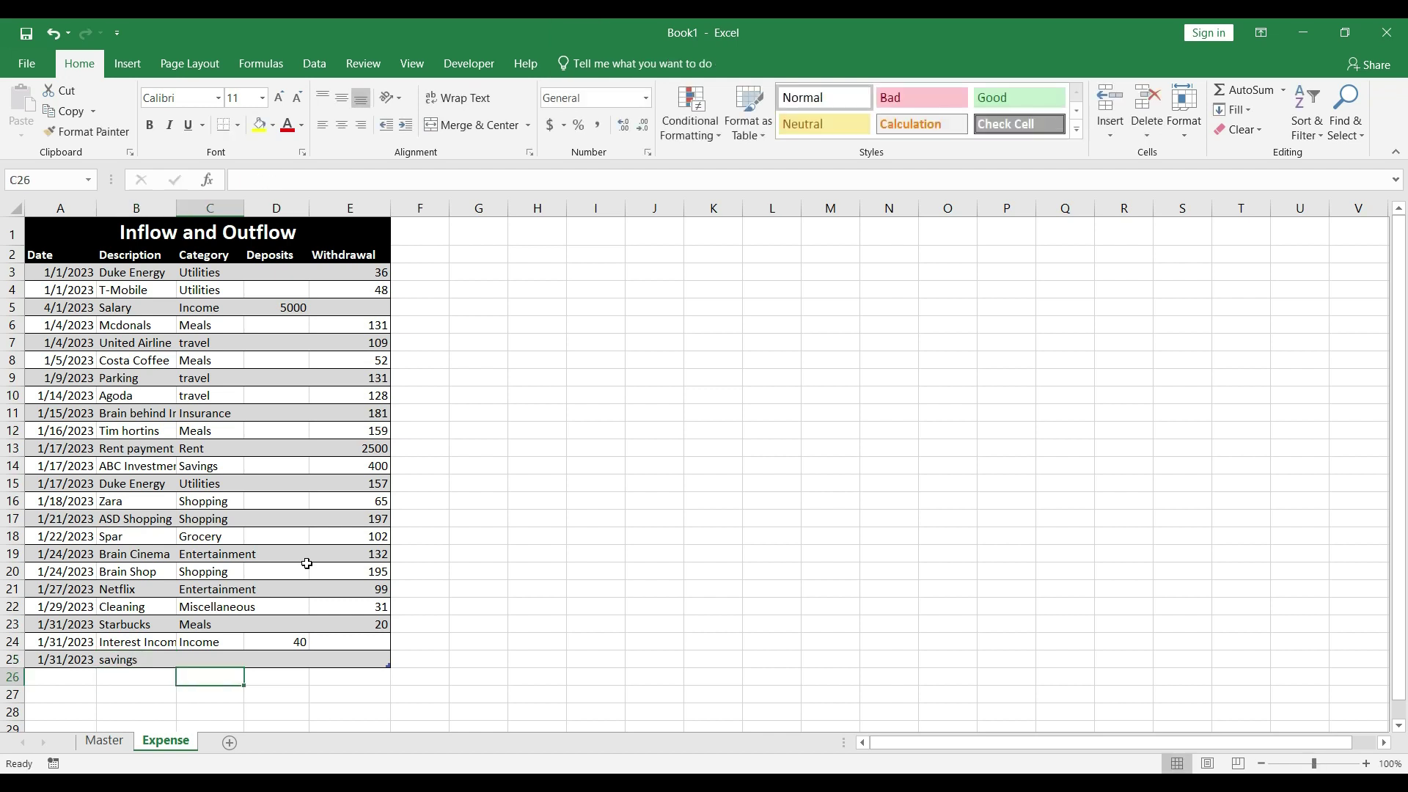
text(Savings)
key(Tab)
key(Tab)
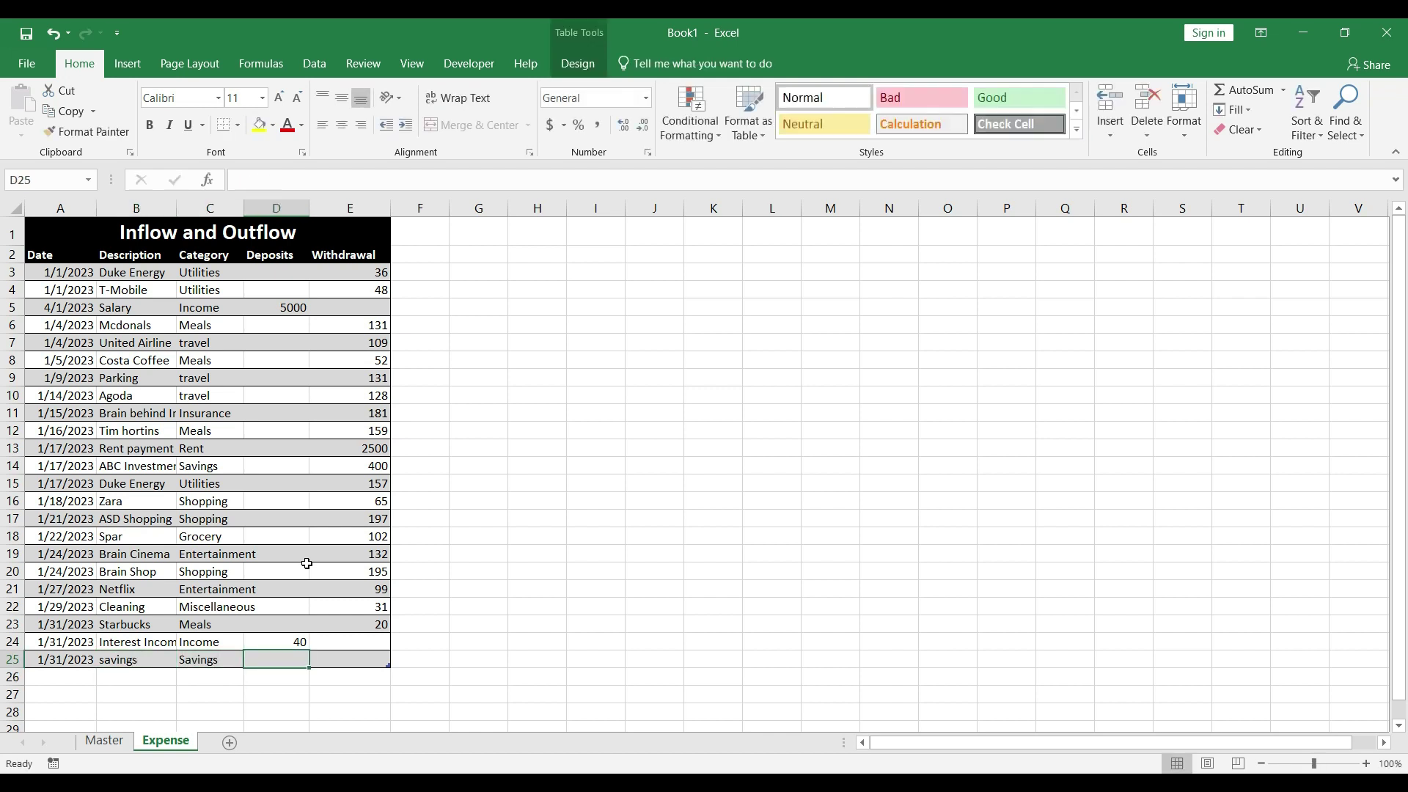
text(167)
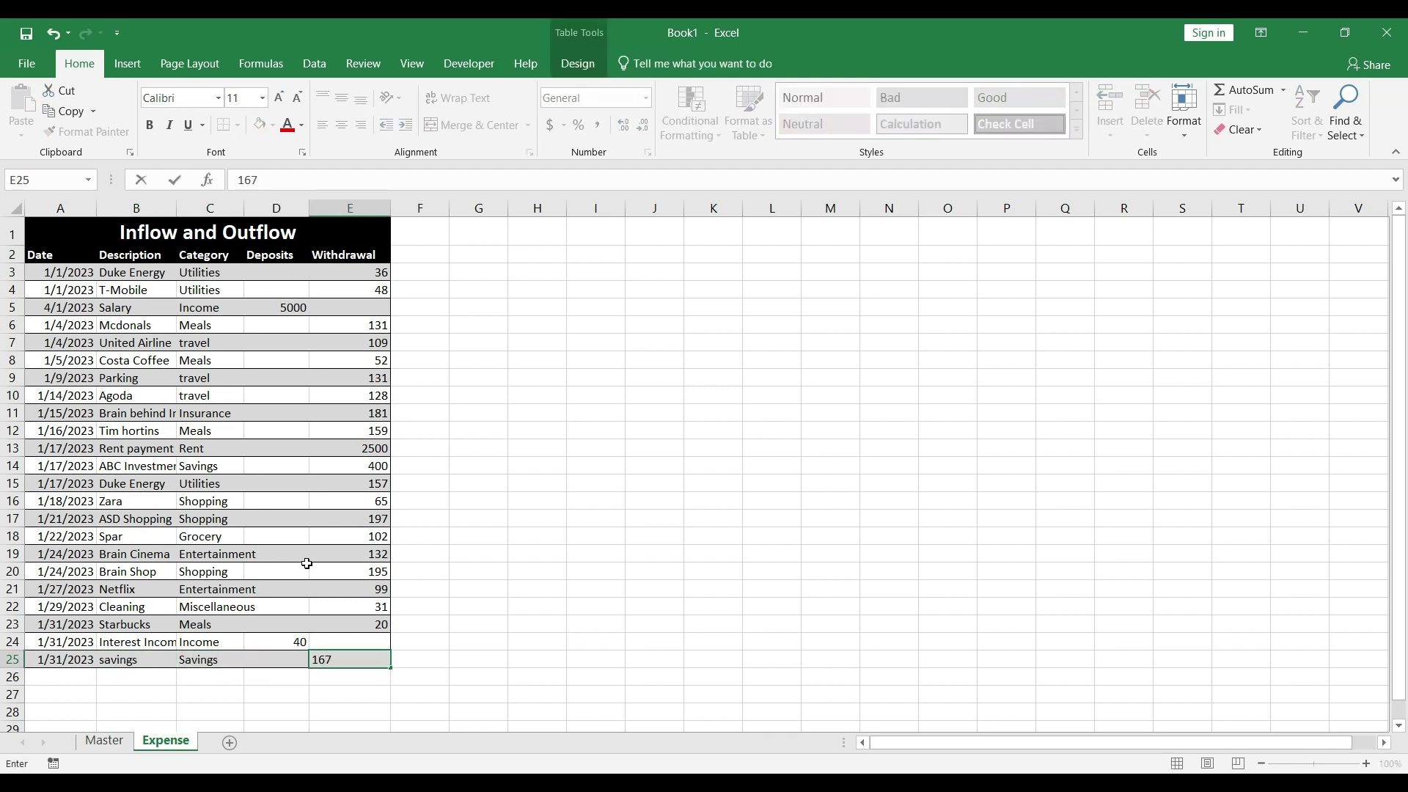
key(Return)
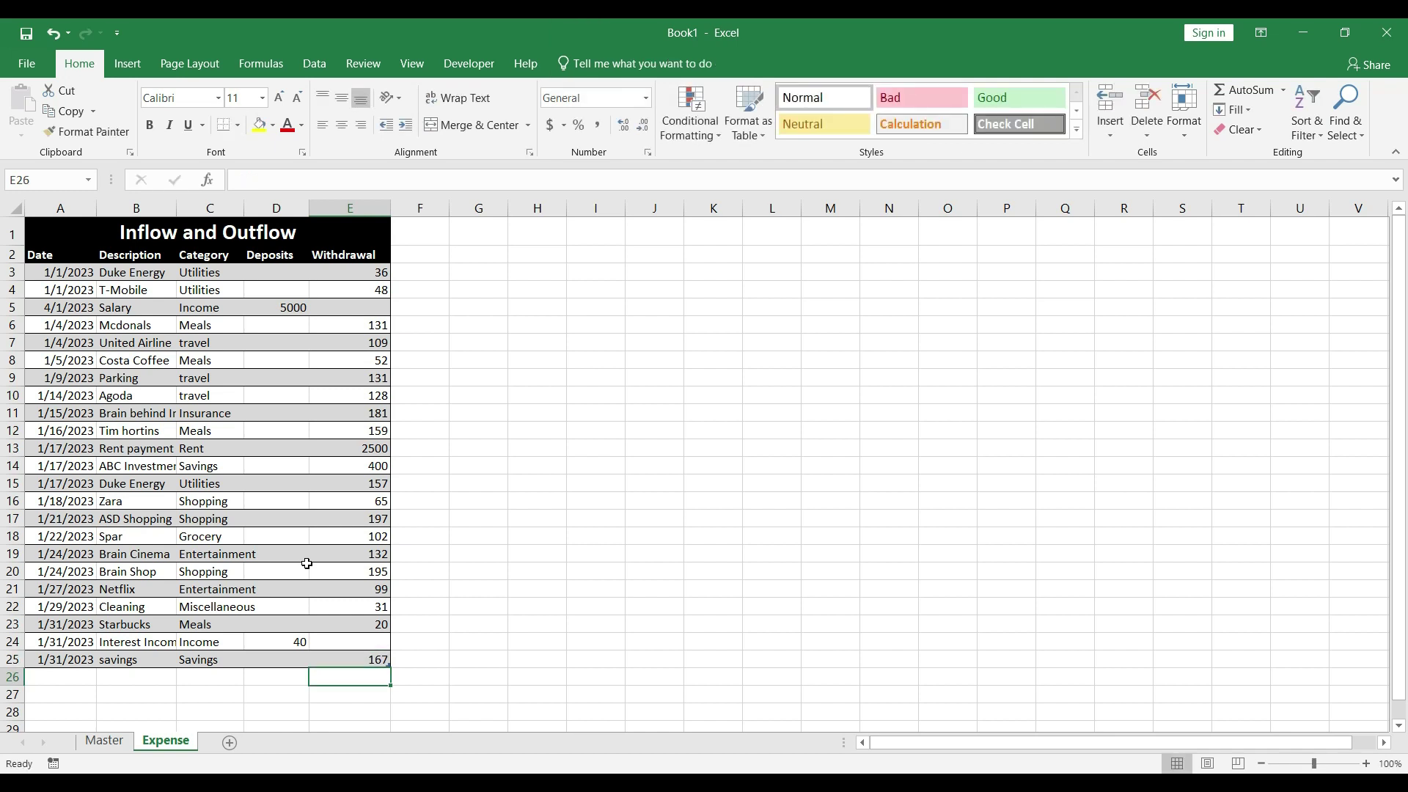
key(ctrl+Page_Up)
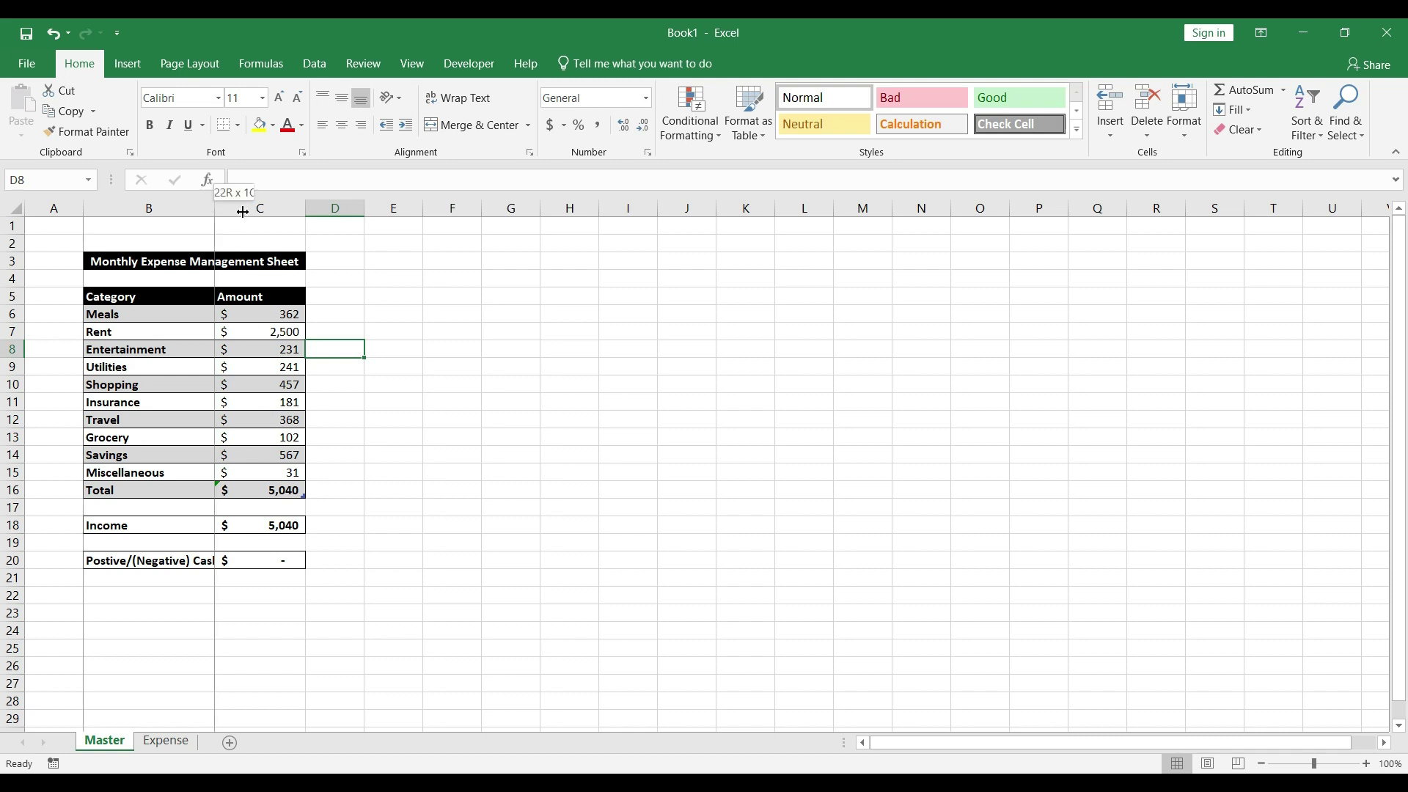
Widen column B to show the full 'Postive/(Negative) Cashflow' label, then select B5:C16
drag(214, 212, 255, 212)
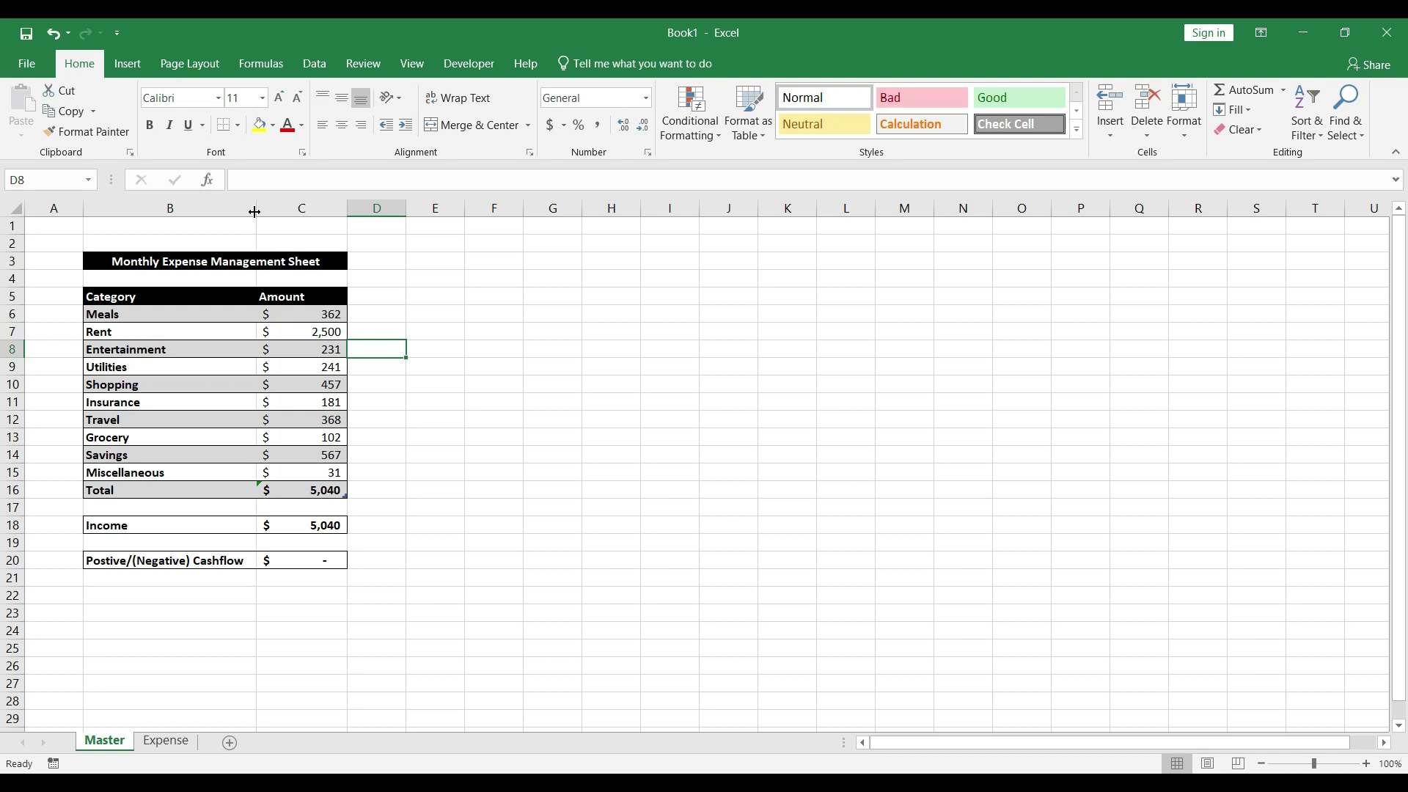
drag(213, 297, 298, 487)
scroll(338, 459, down, 1)
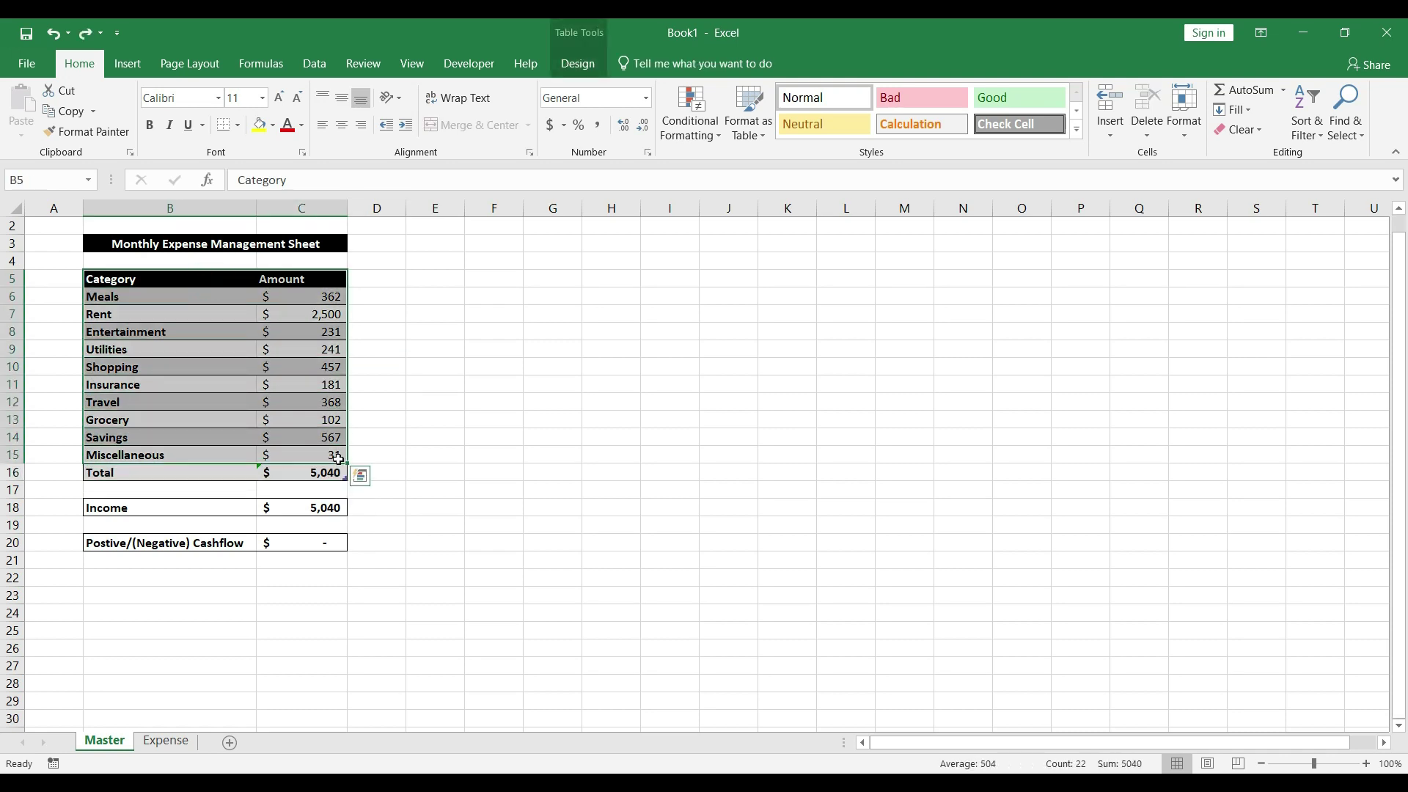
Insert a 2-D pie chart of the categories with a style showing named percentage labels
click(128, 64)
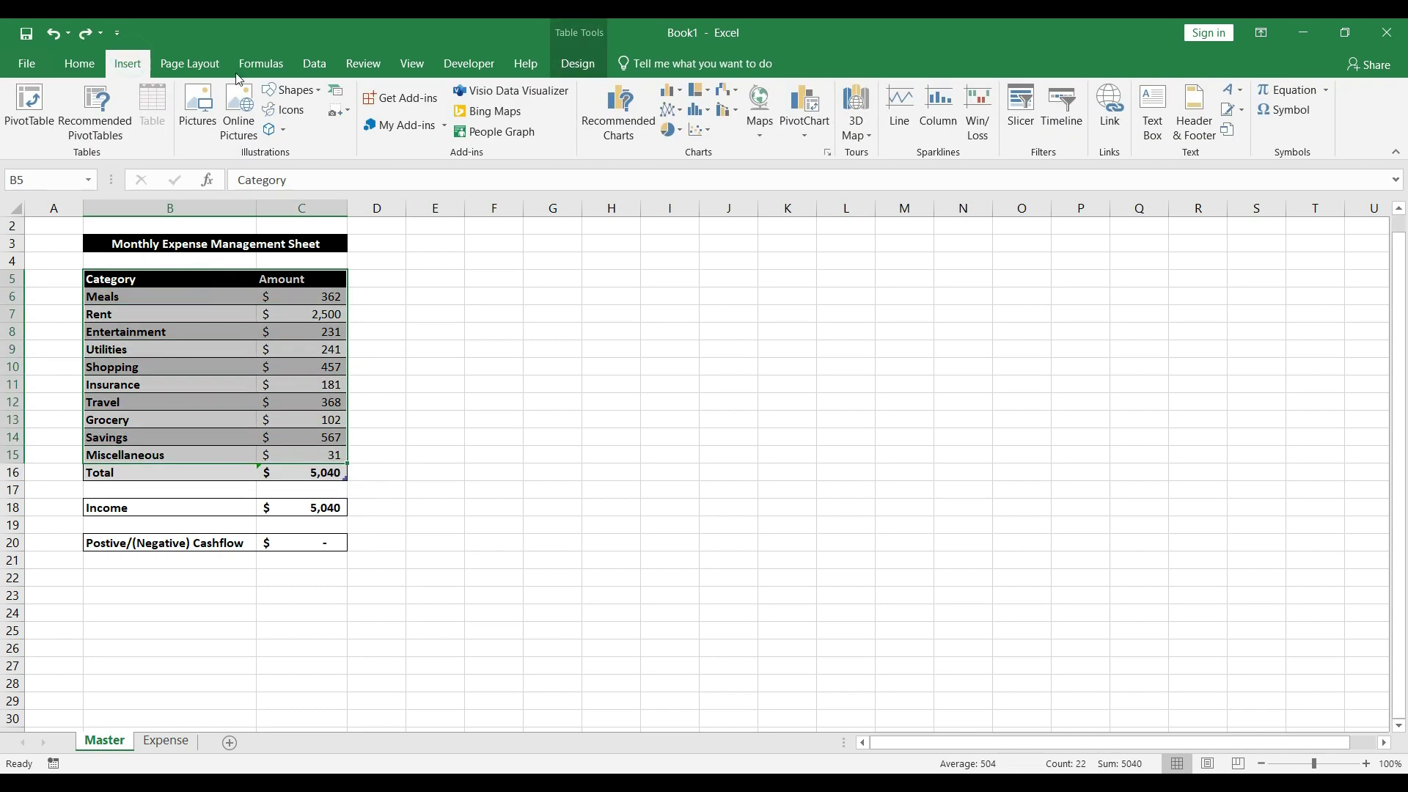
click(680, 137)
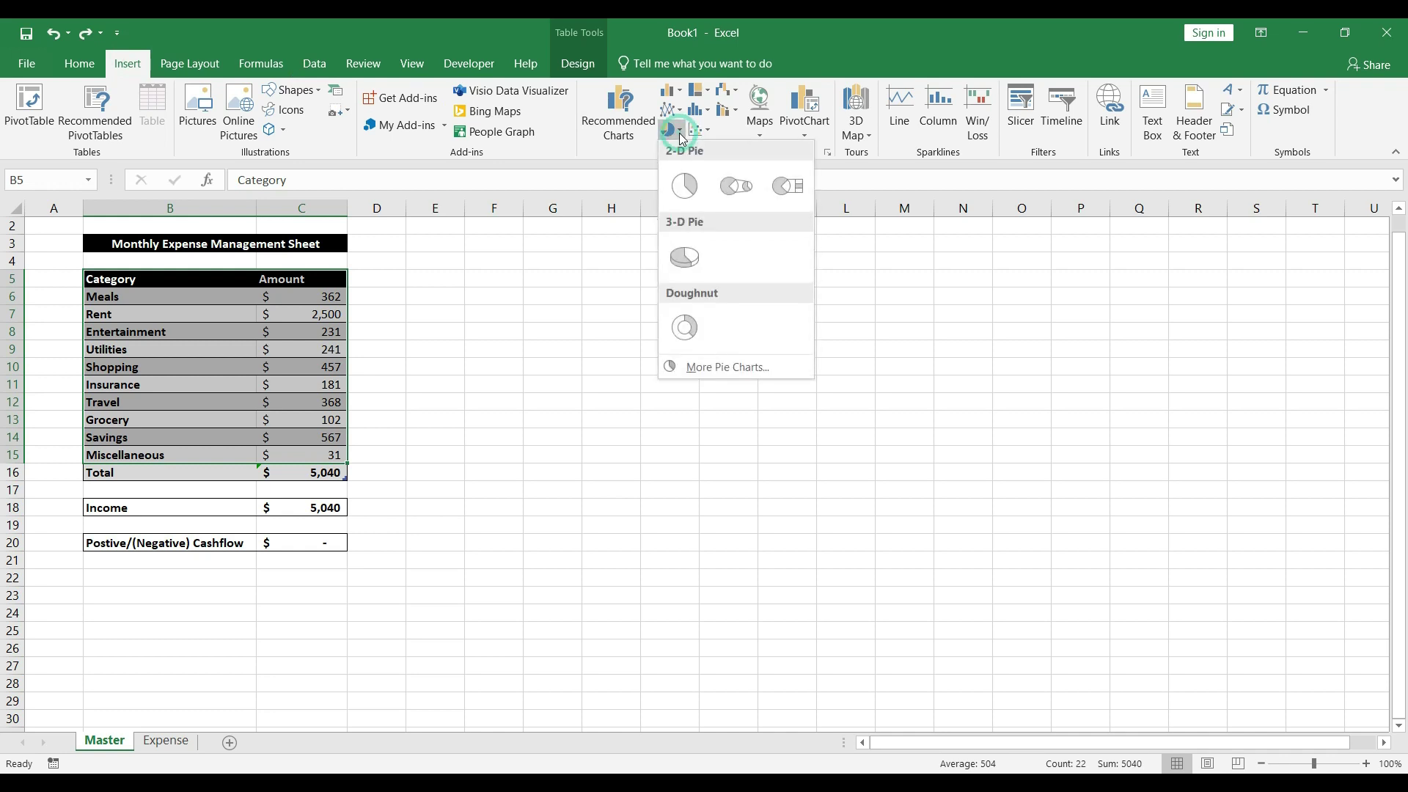
click(684, 188)
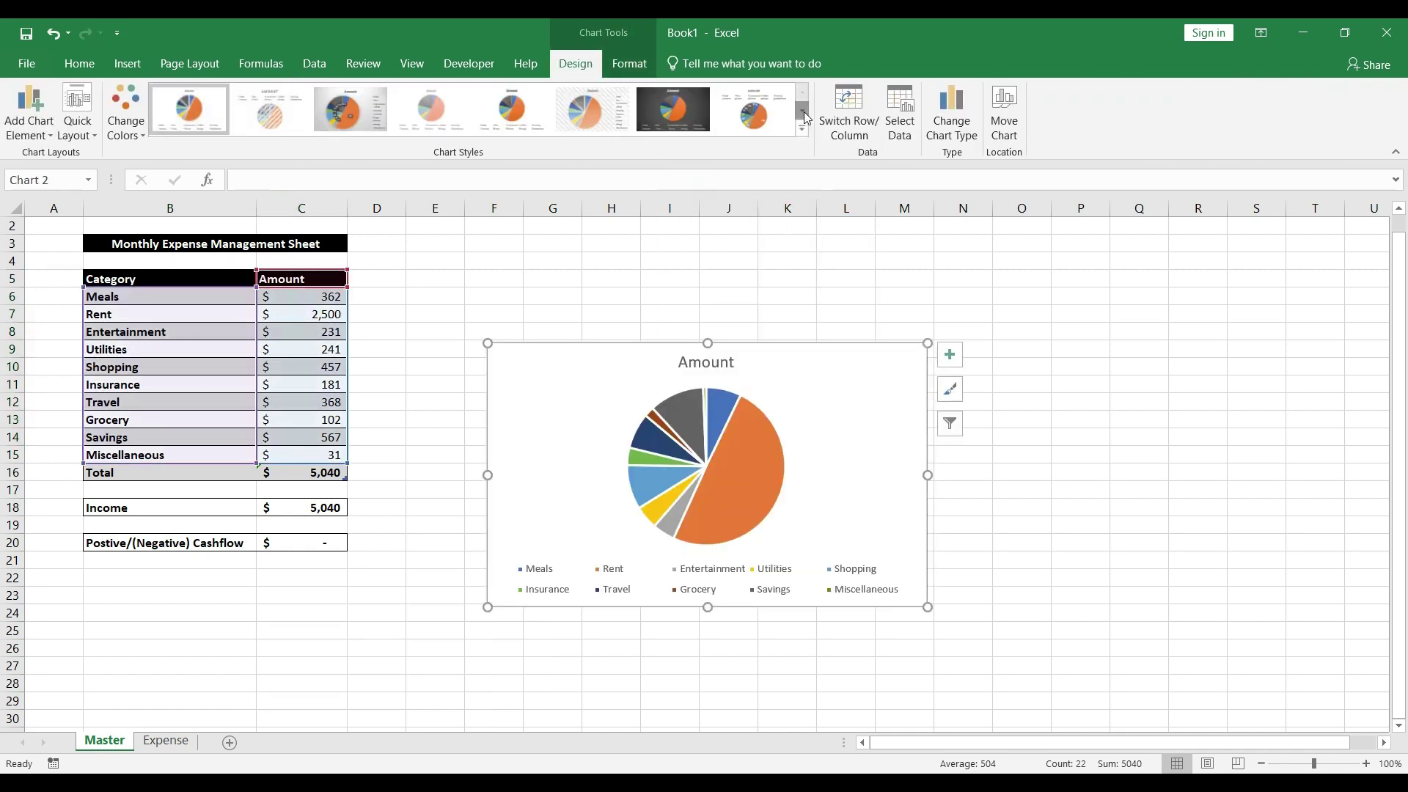
click(804, 114)
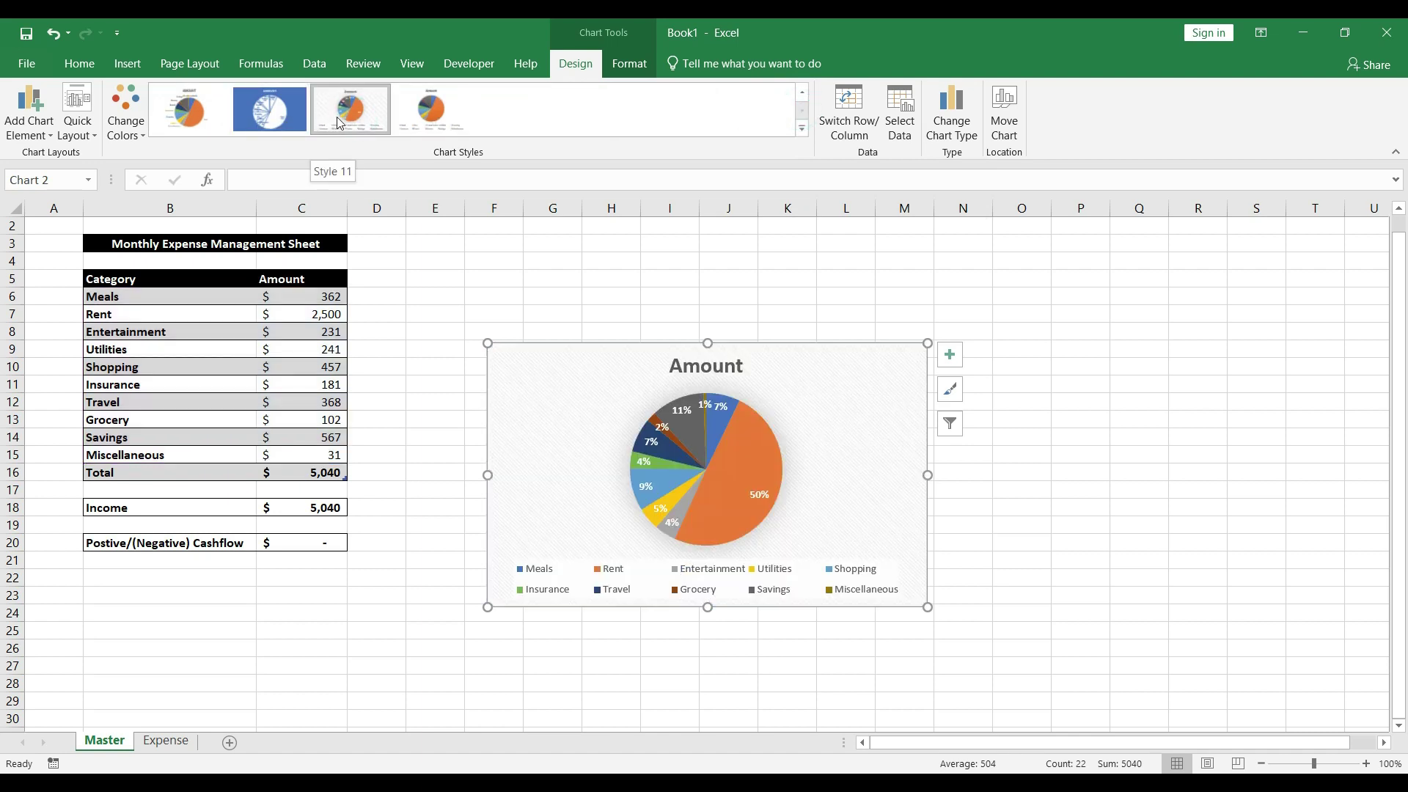
click(174, 117)
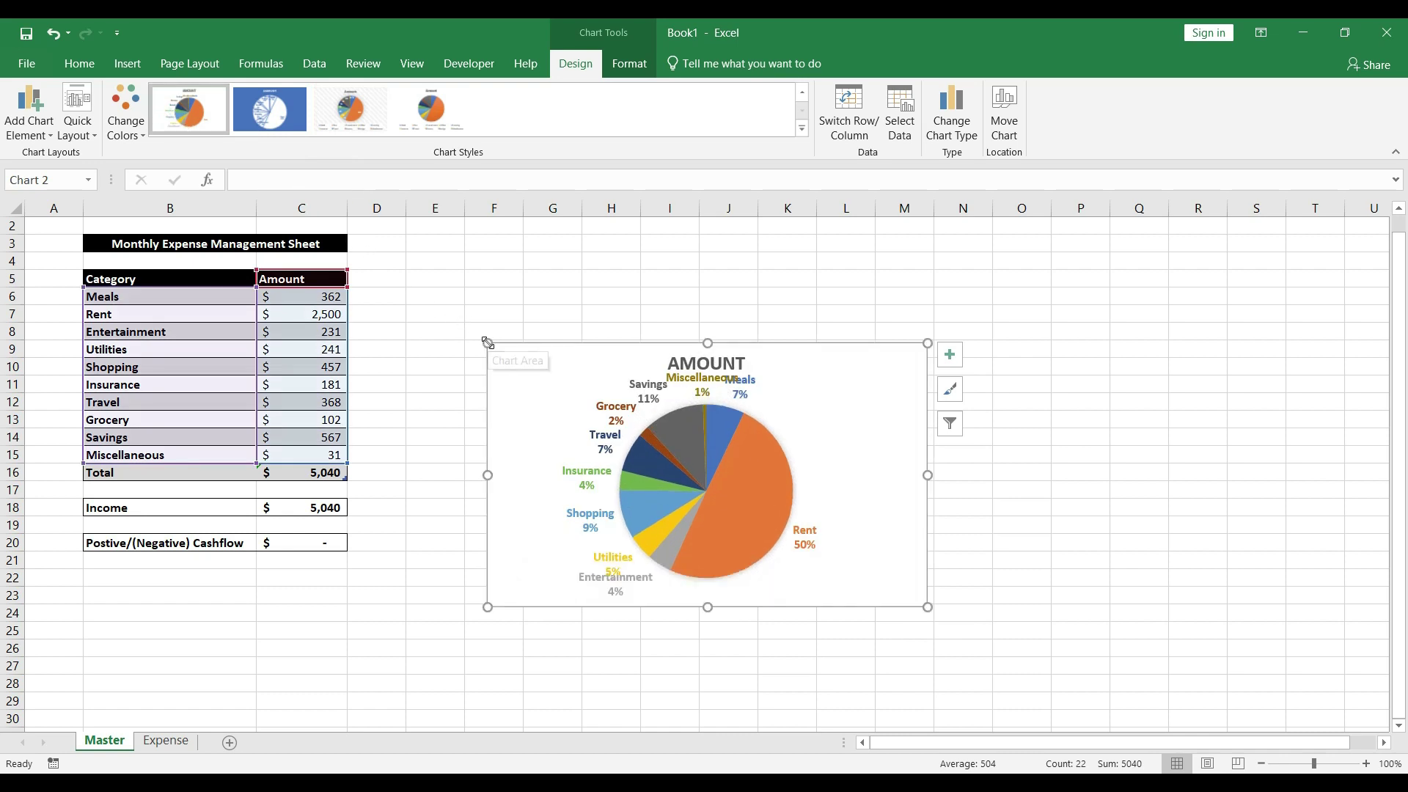
Enlarge the pie chart up to about row 2, zoom to 130%, and trim its right side
drag(487, 343, 390, 226)
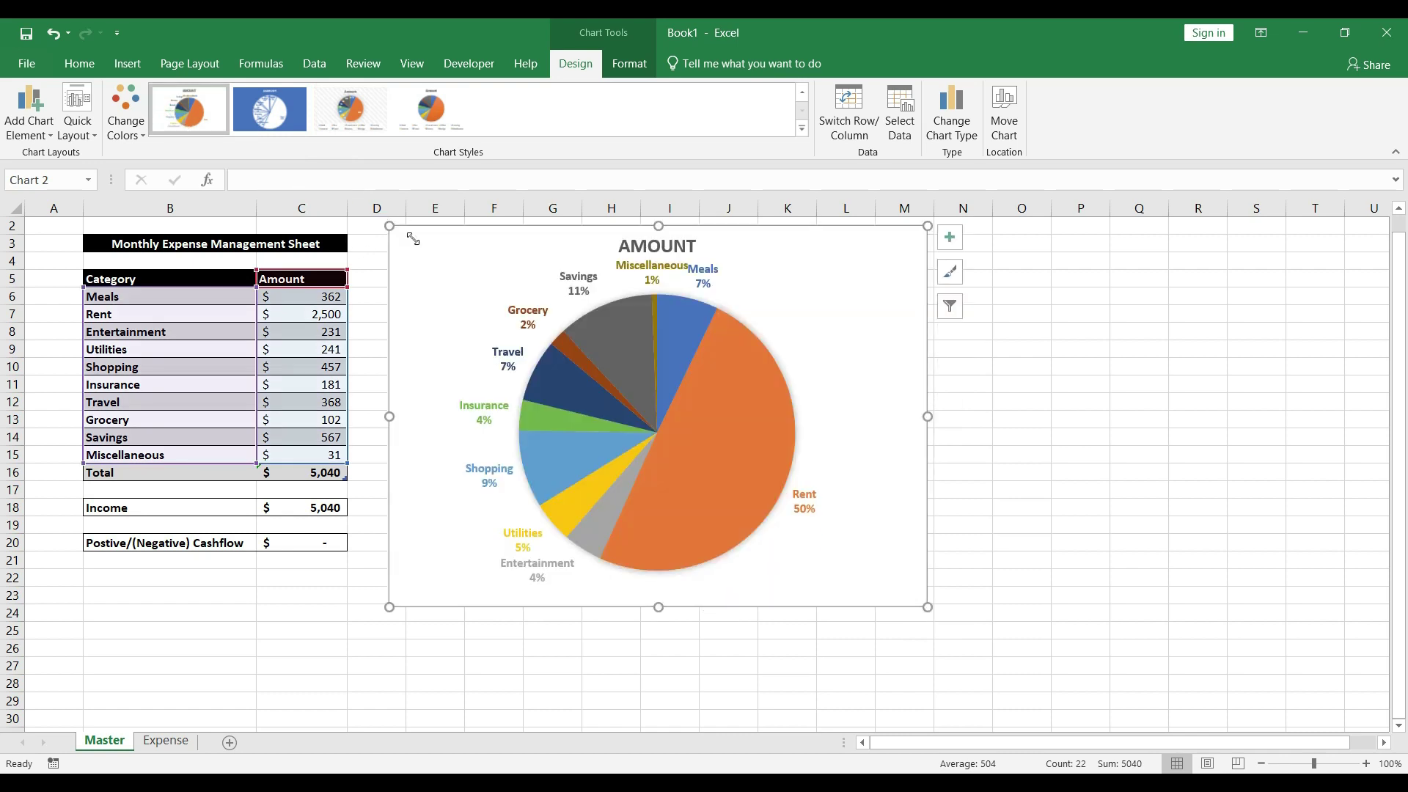
click(1366, 764)
click(1367, 763)
click(1367, 763)
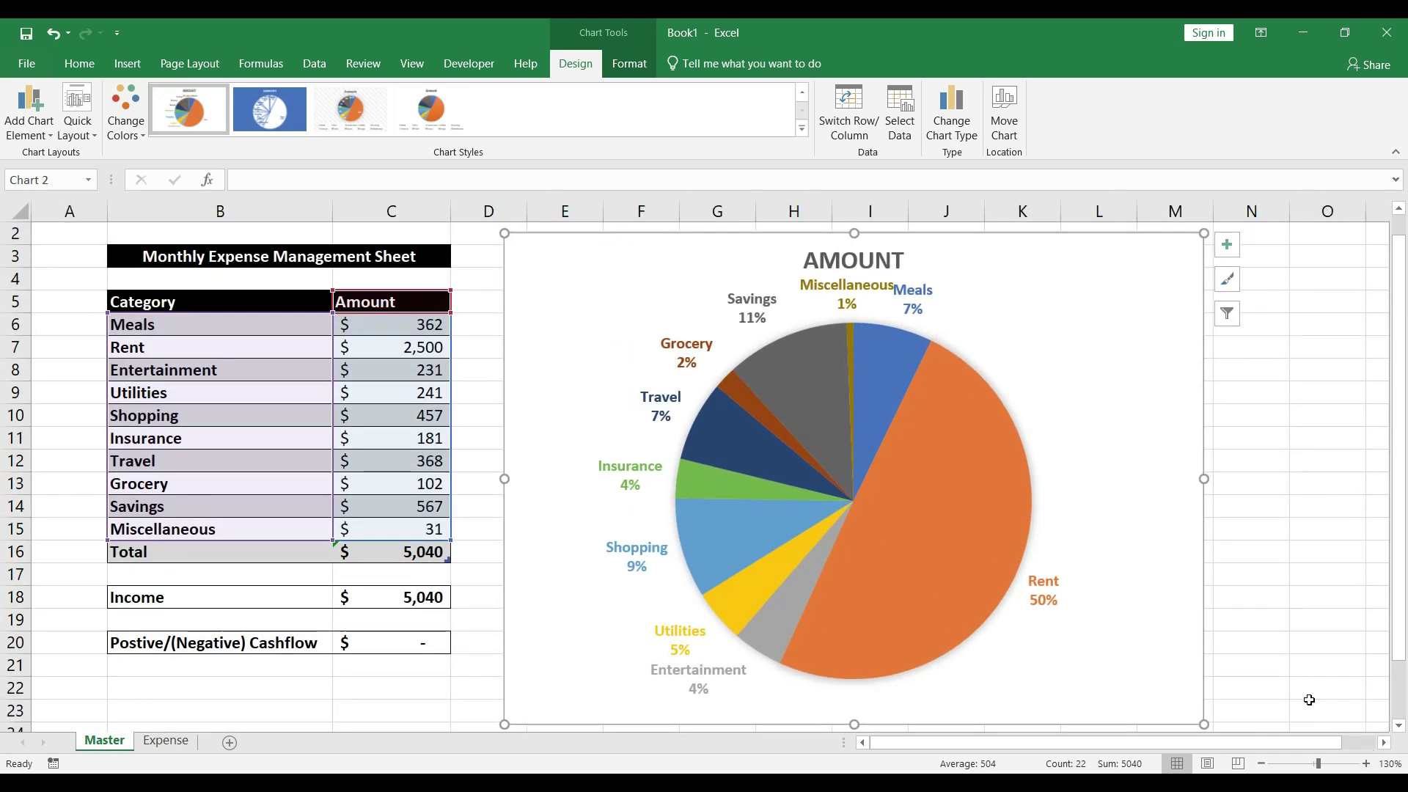
drag(1203, 478, 1138, 480)
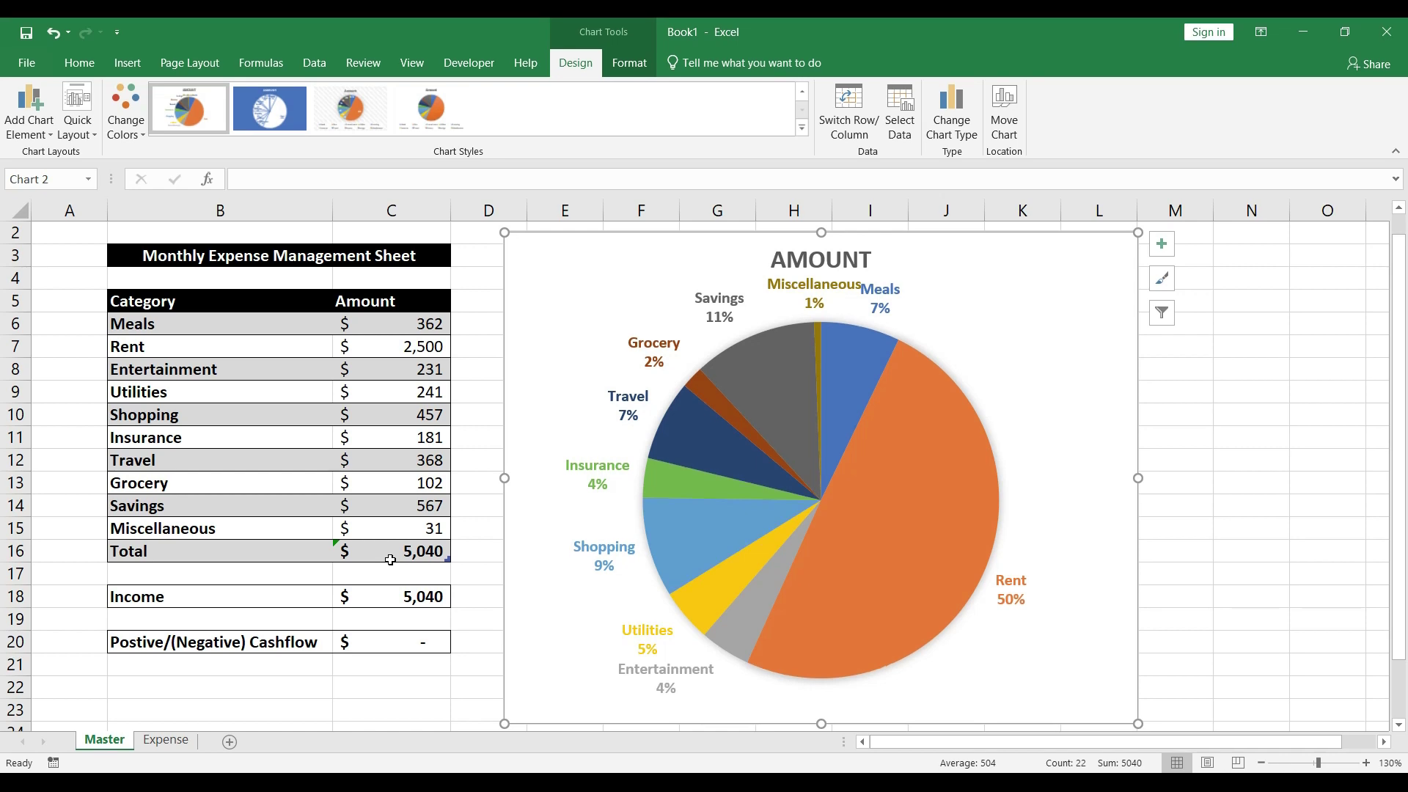
Return to the Expense sheet's Inflow and Outflow table
click(165, 741)
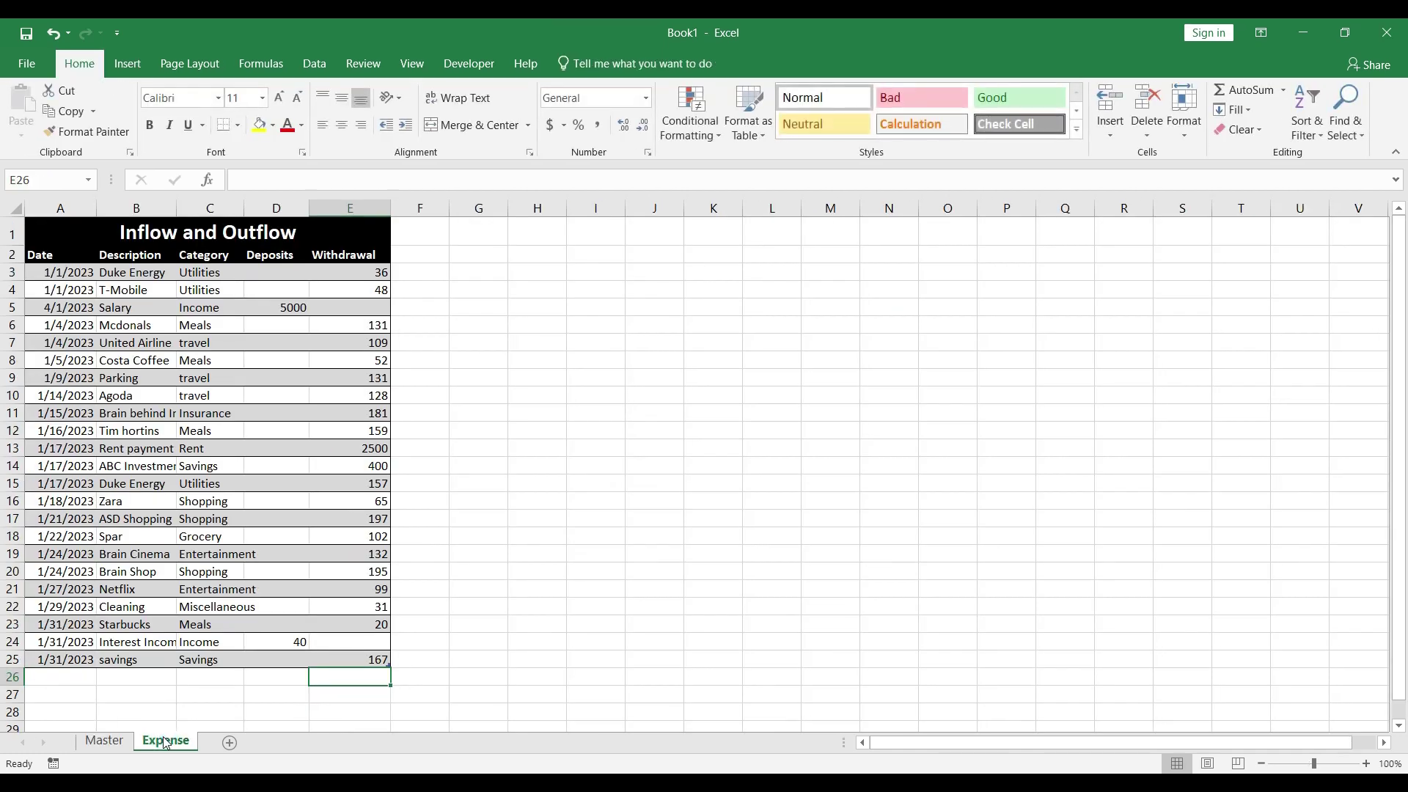
Change row 25 to a 500 withdrawal under Grocery, then check the Master summary
click(335, 662)
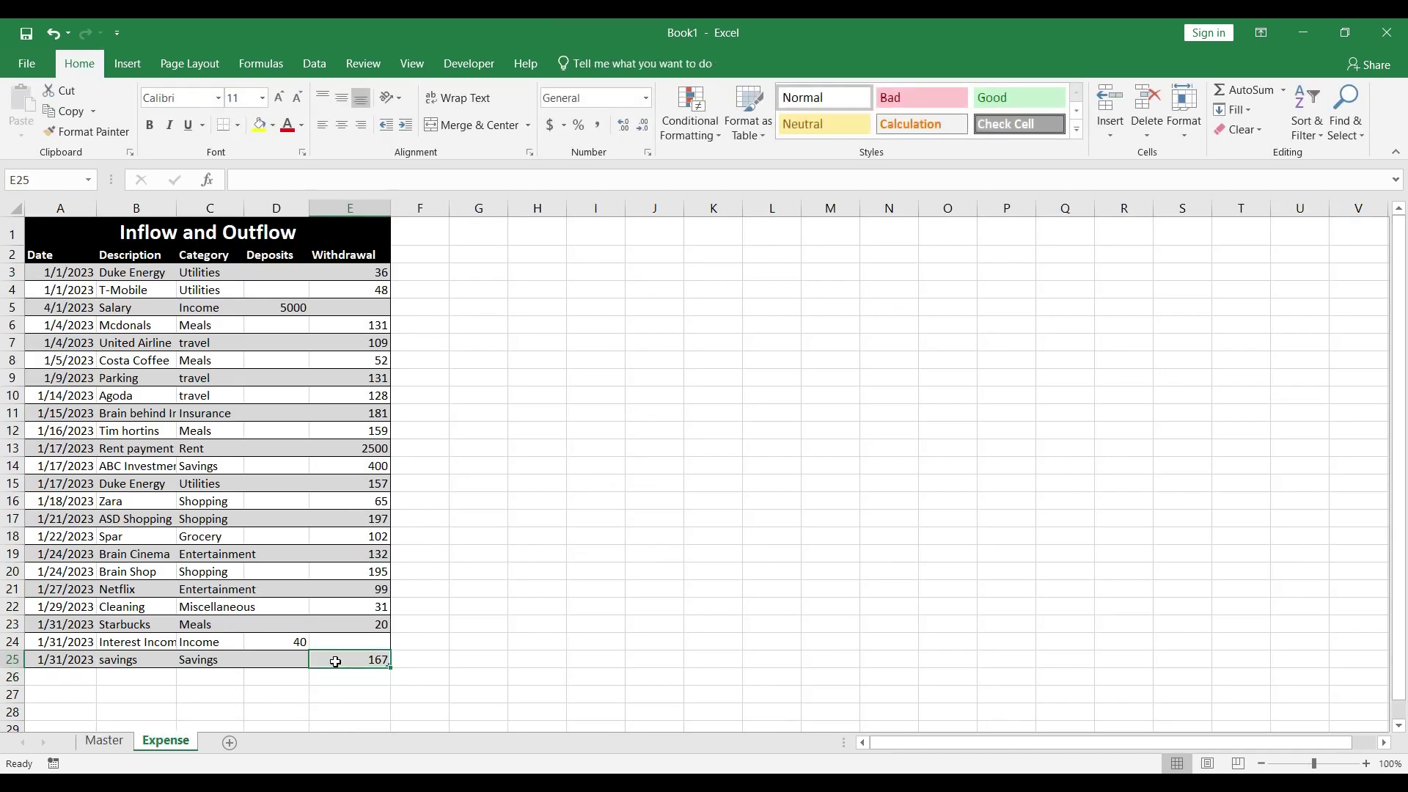
text(500)
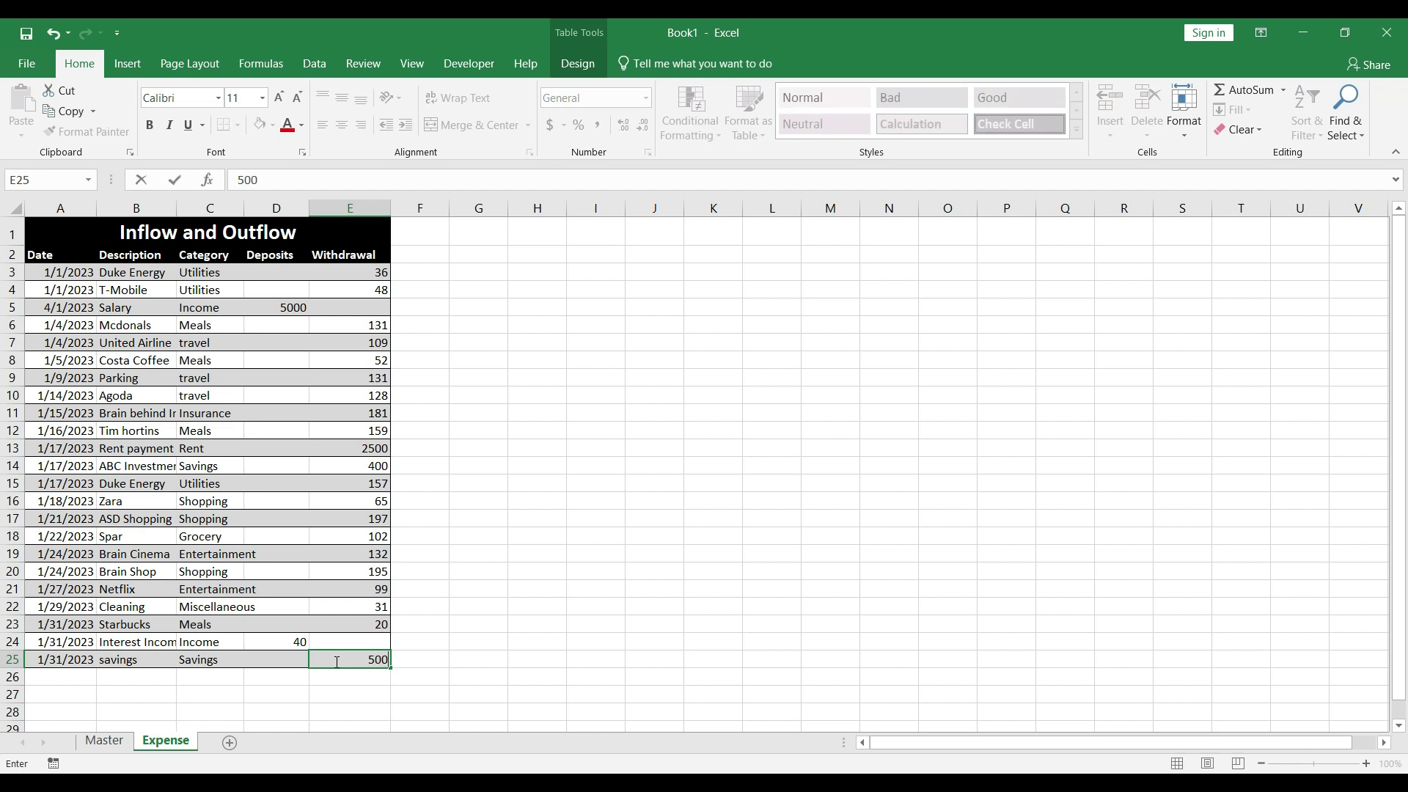
key(Left)
key(Left)
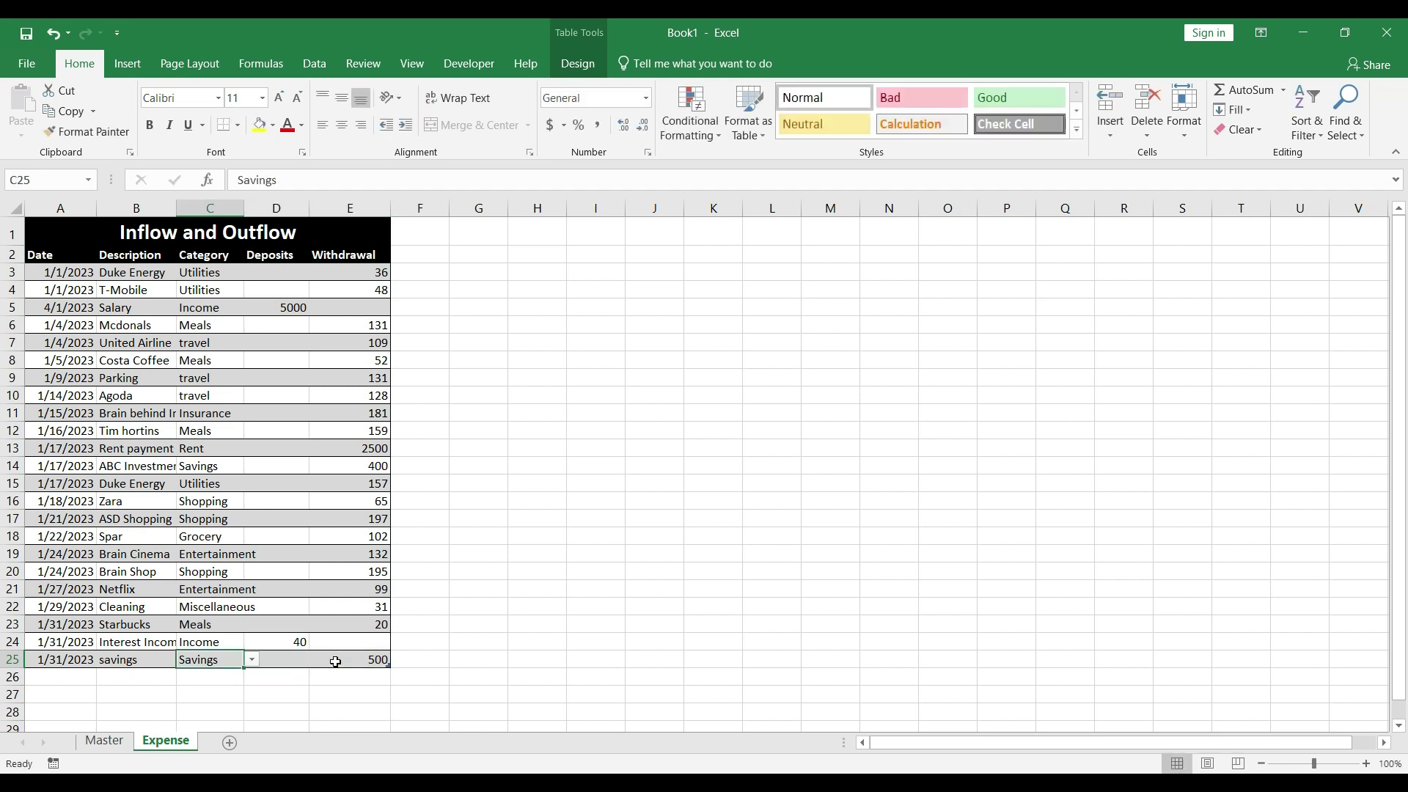
click(252, 662)
click(252, 662)
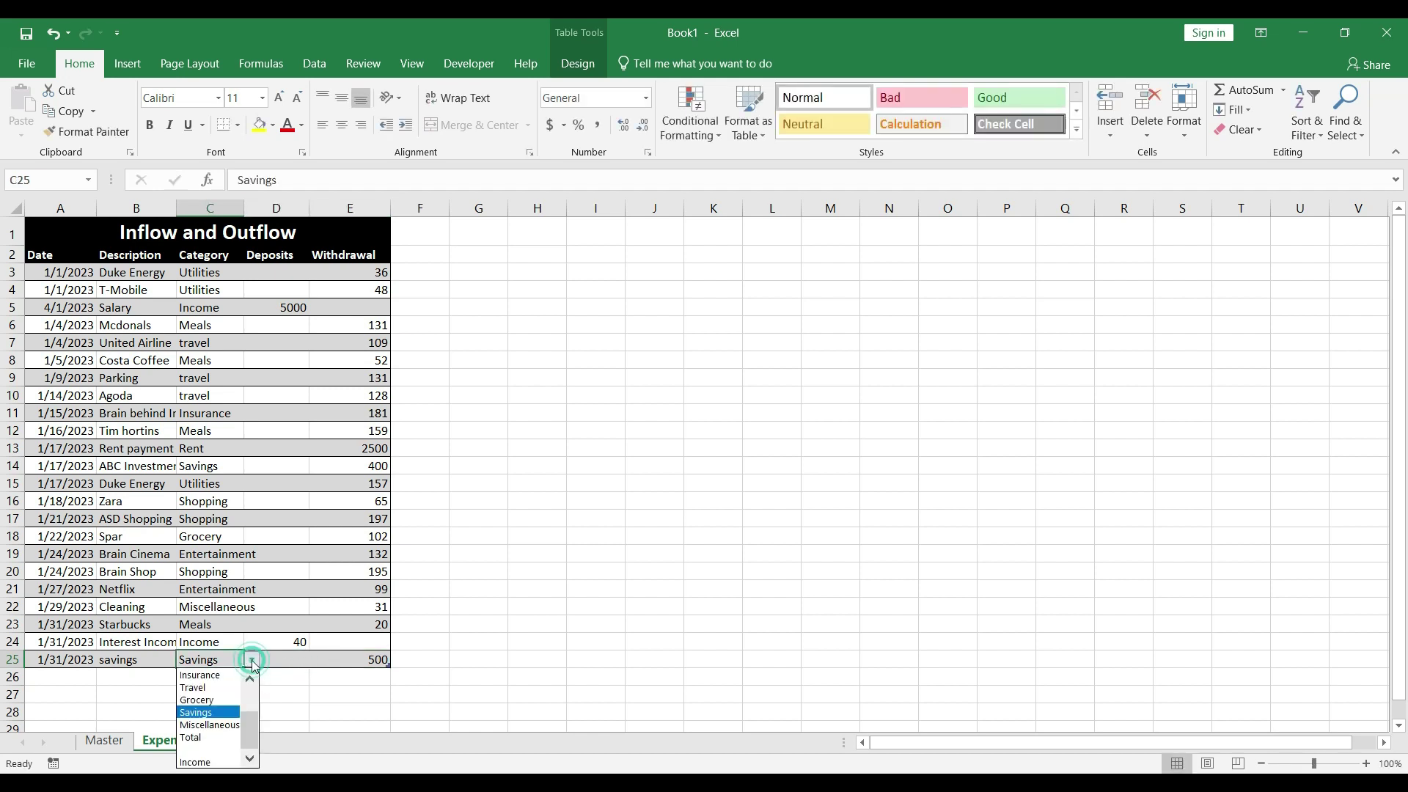
click(220, 699)
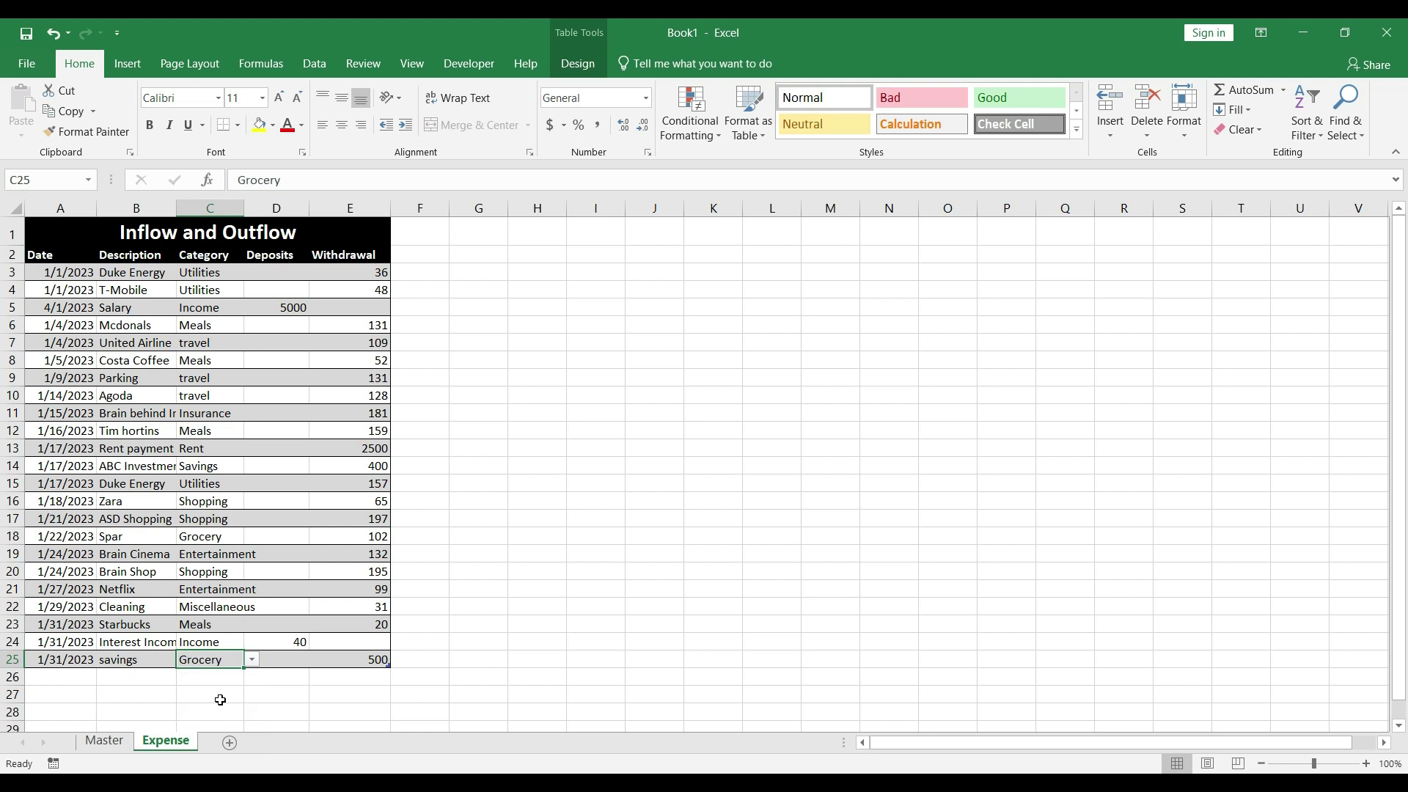
click(105, 741)
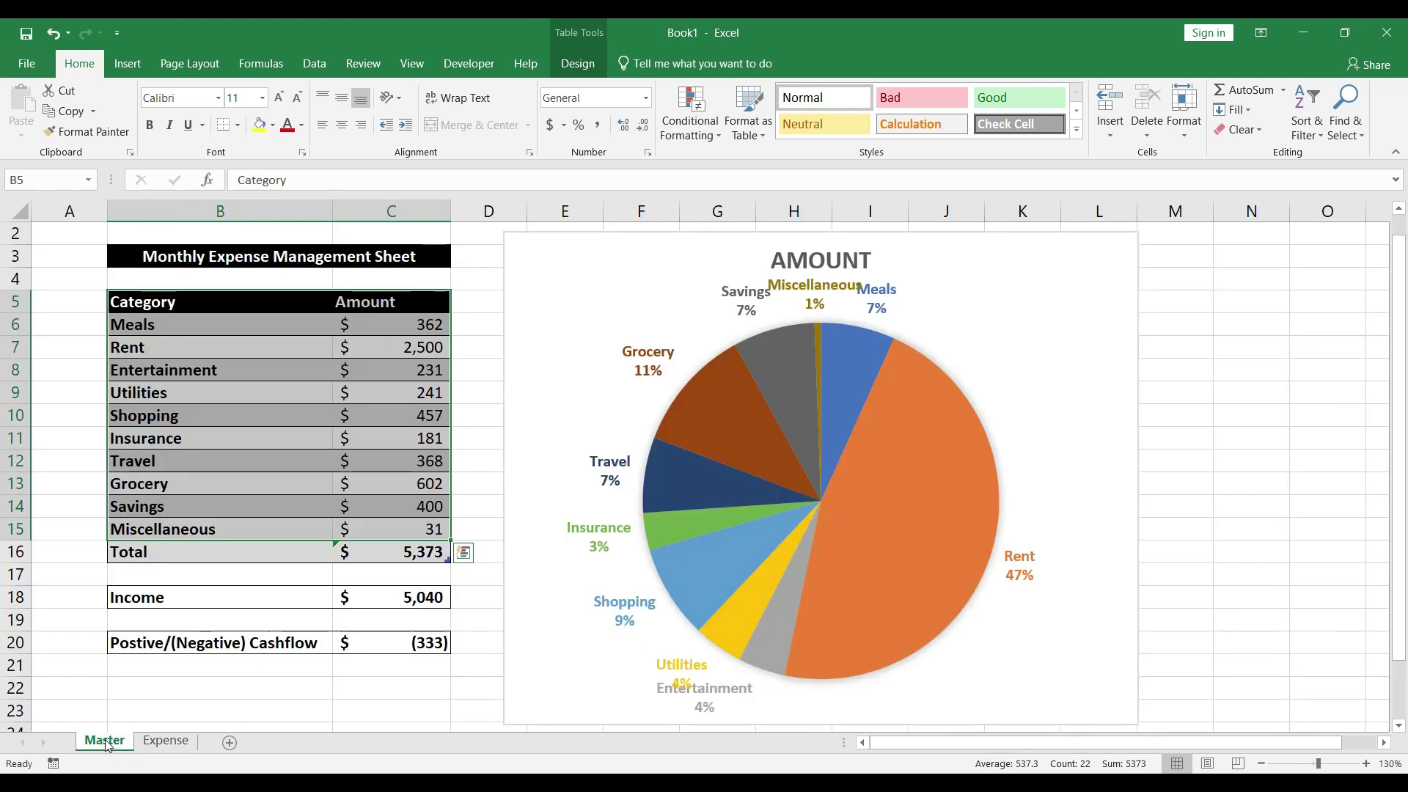
Raise row 25's Grocery withdrawal to 1000 on the Expense sheet and return to Master
mouse_move(862, 624)
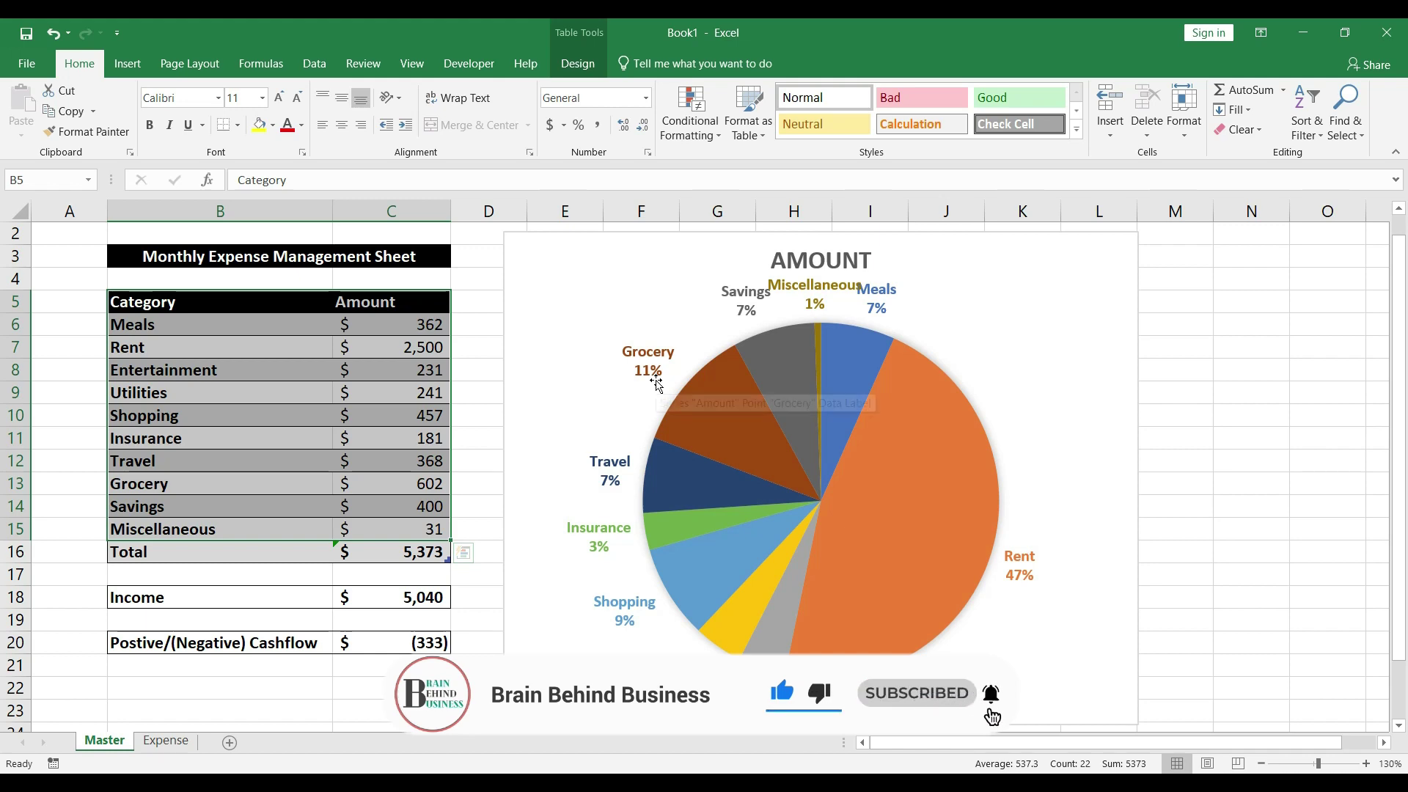
key(ctrl+Page_Down)
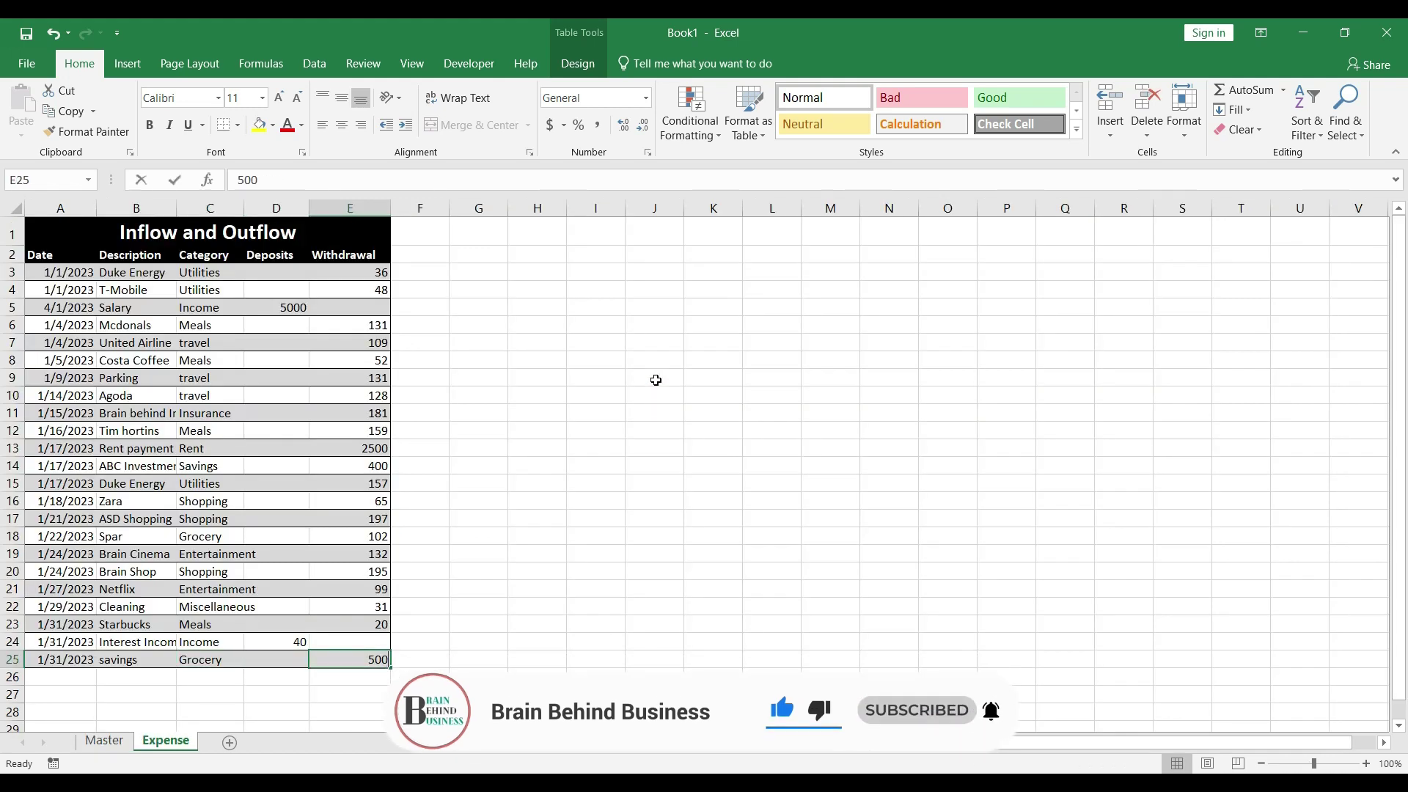
text(1000)
key(Return)
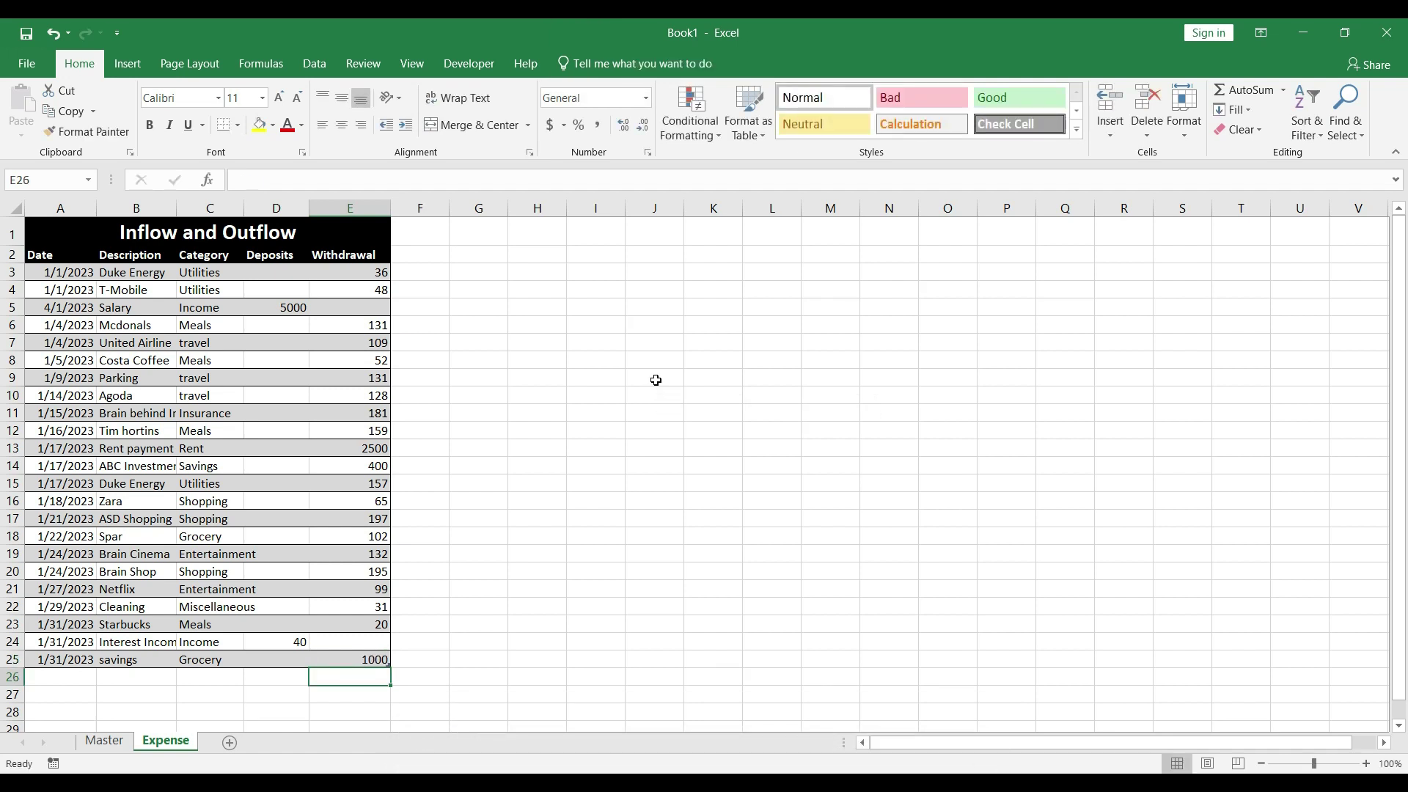
key(ctrl+Page_Up)
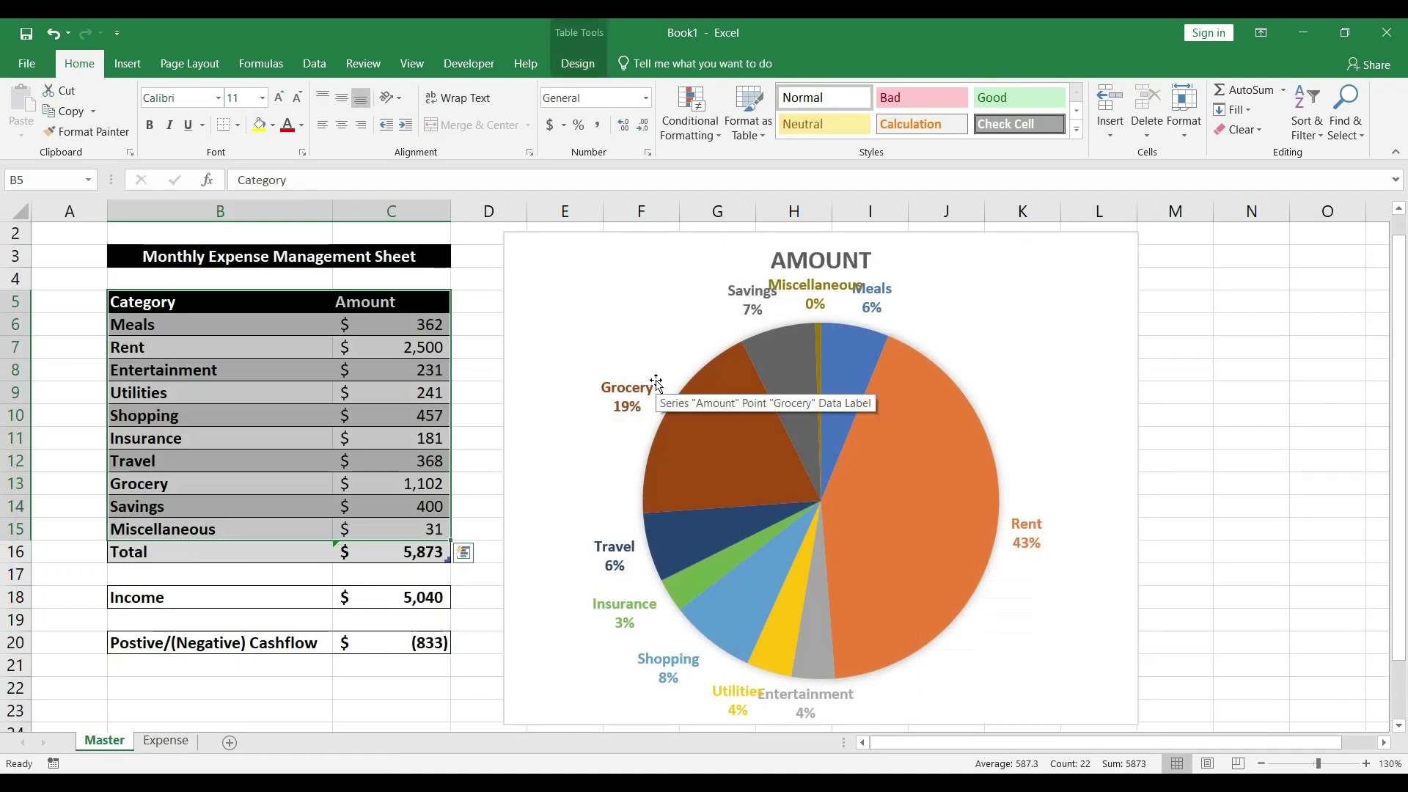